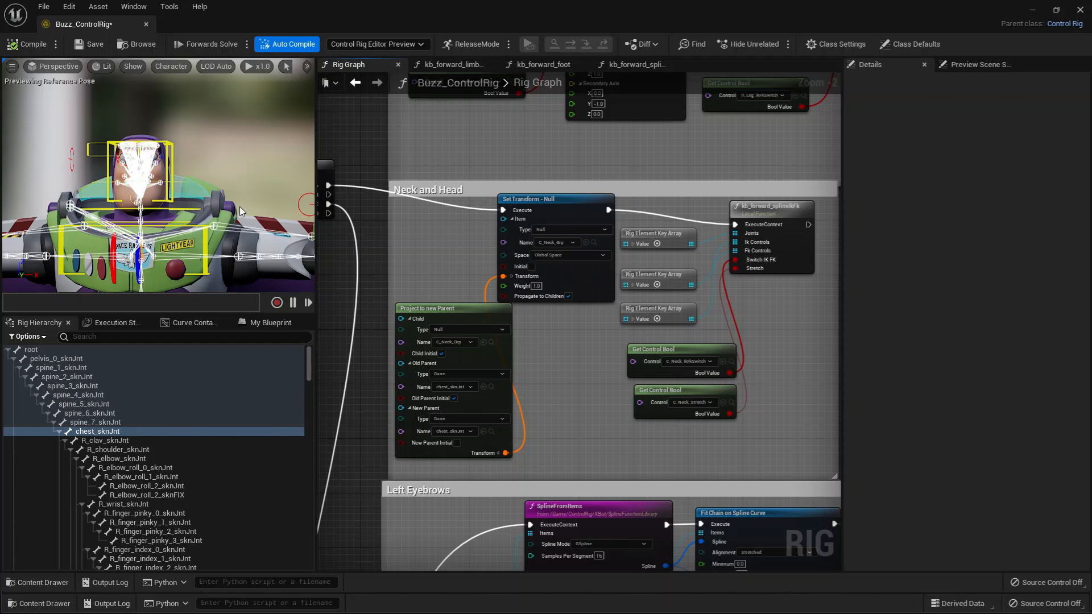
Locate the Project to new Parent node's C_Neck_Grp child in the rig hierarchy, collapse its Facial group and inspect its parent COG_Ctl.
{"action": "right_click_drag", "start_coordinate": [409, 256], "coordinate": [421, 255]}
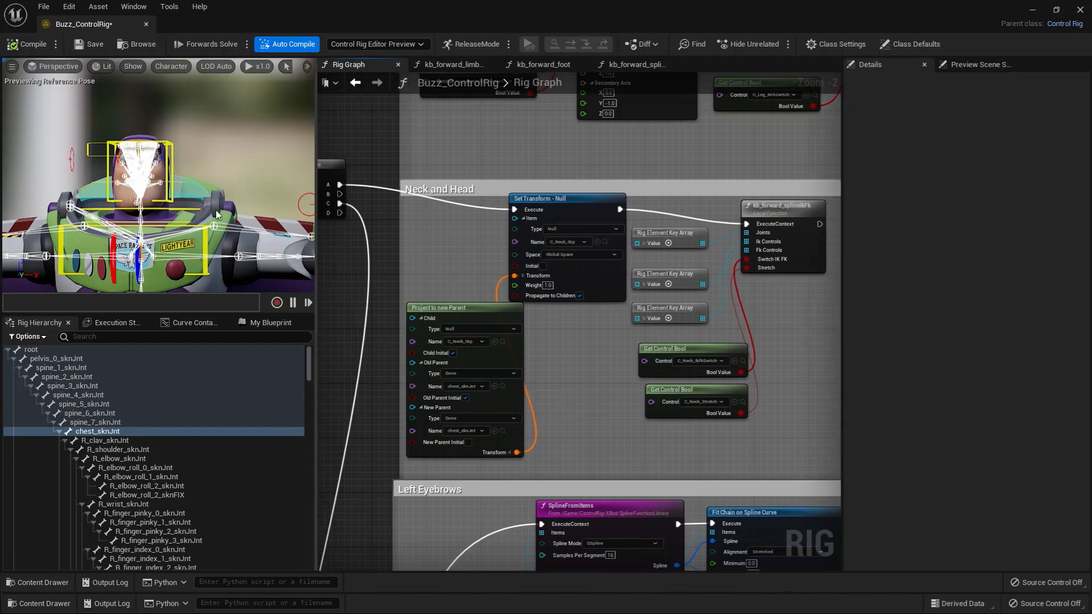
{"action": "left_click_drag", "start_coordinate": [216, 210], "coordinate": [302, 267], "text": "alt"}
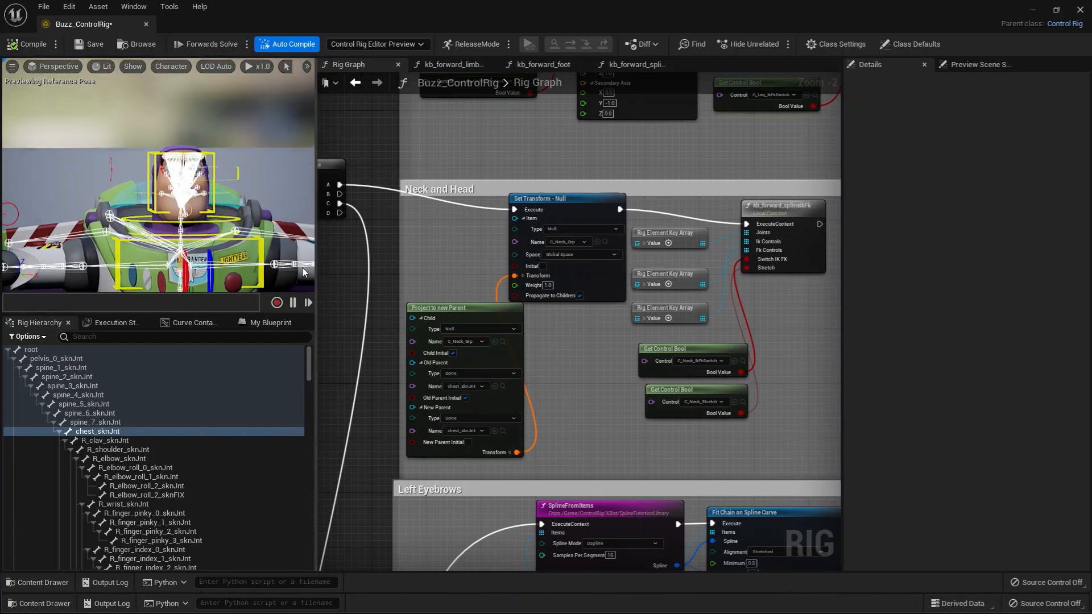
{"action": "right_click_drag", "start_coordinate": [611, 337], "coordinate": [587, 314]}
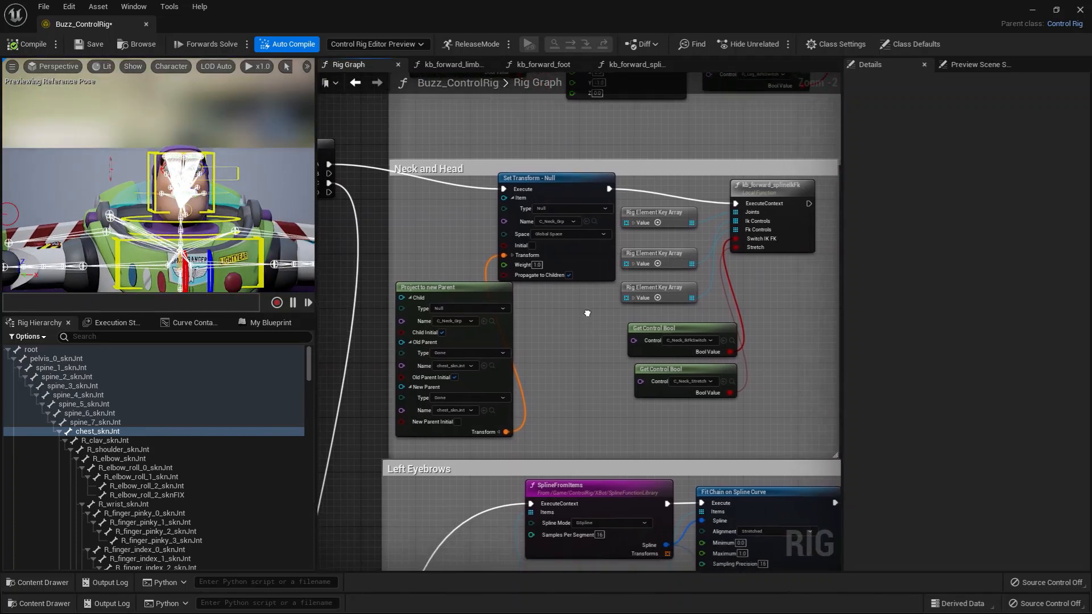
{"action": "left_click", "coordinate": [492, 322]}
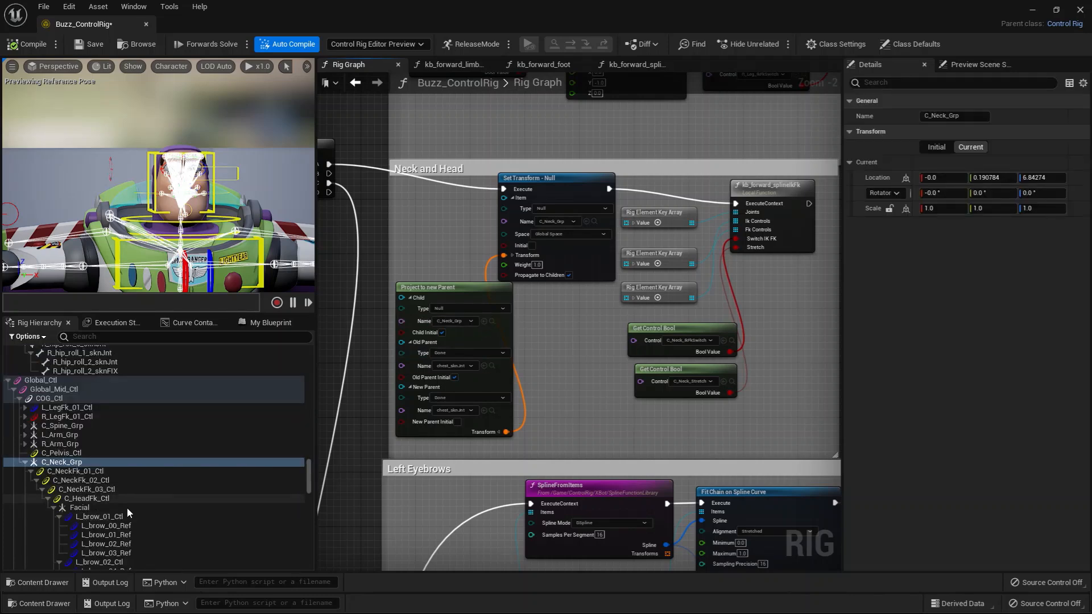
{"action": "scroll", "coordinate": [127, 508], "scroll_direction": "down", "scroll_amount": 2}
{"action": "left_click", "coordinate": [53, 472]}
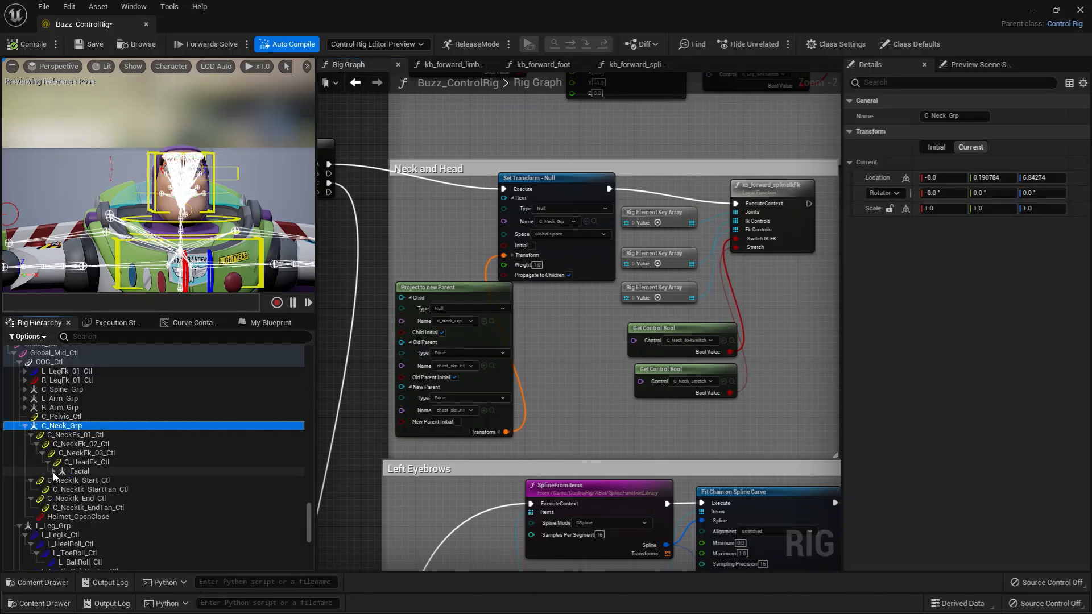
{"action": "left_click", "coordinate": [51, 362]}
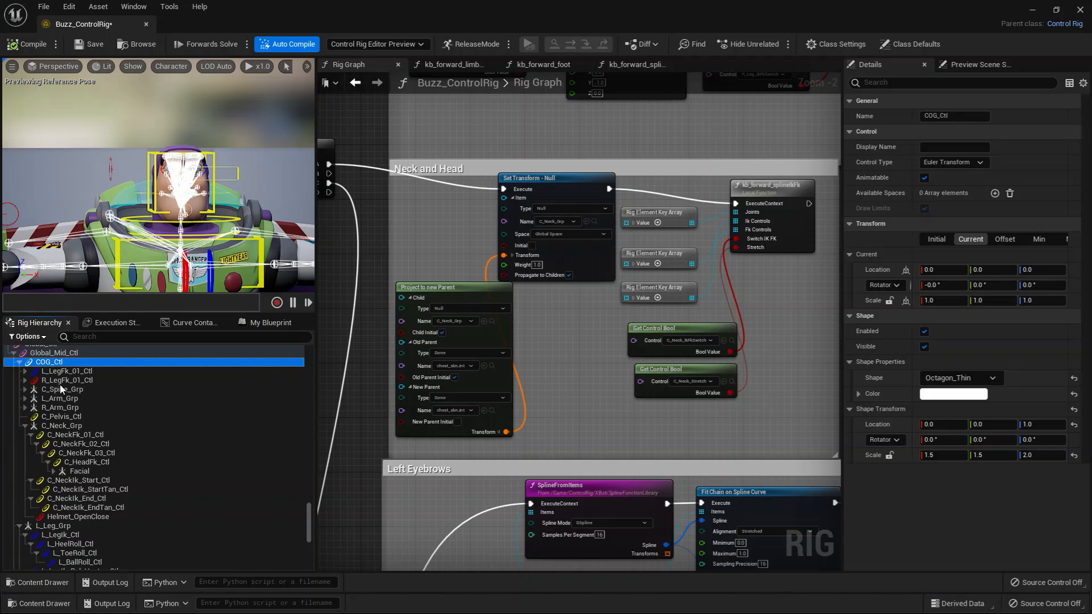
{"action": "left_click", "coordinate": [67, 426]}
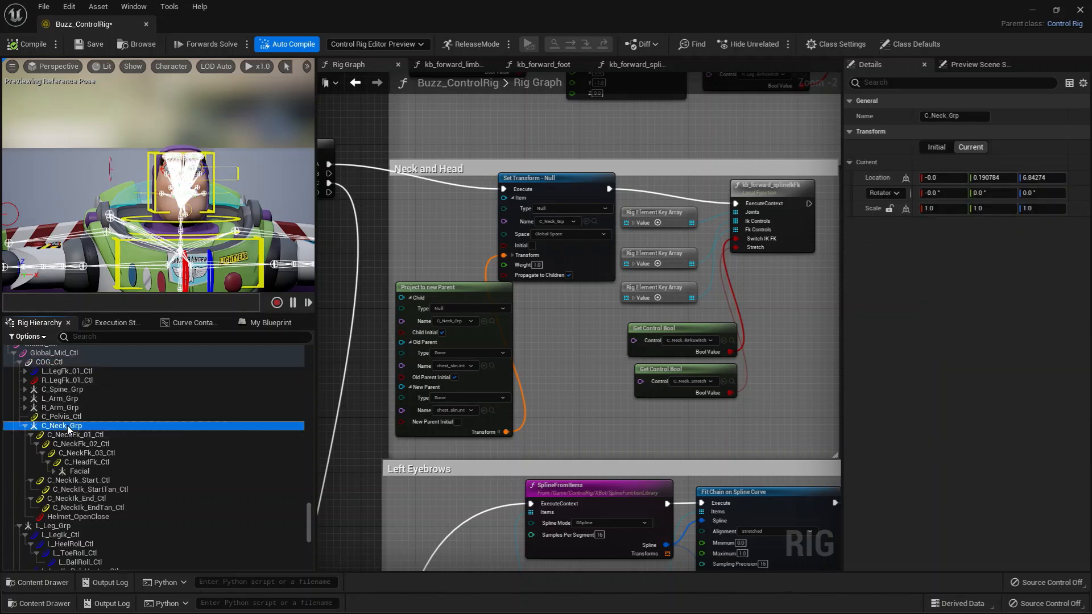
Inspect the neck and head FK controls under C_Neck_Grp, along with C_NeckIk_Start_Ctl and C_NeckIk_End_Ctl.
{"action": "left_click", "coordinate": [103, 444]}
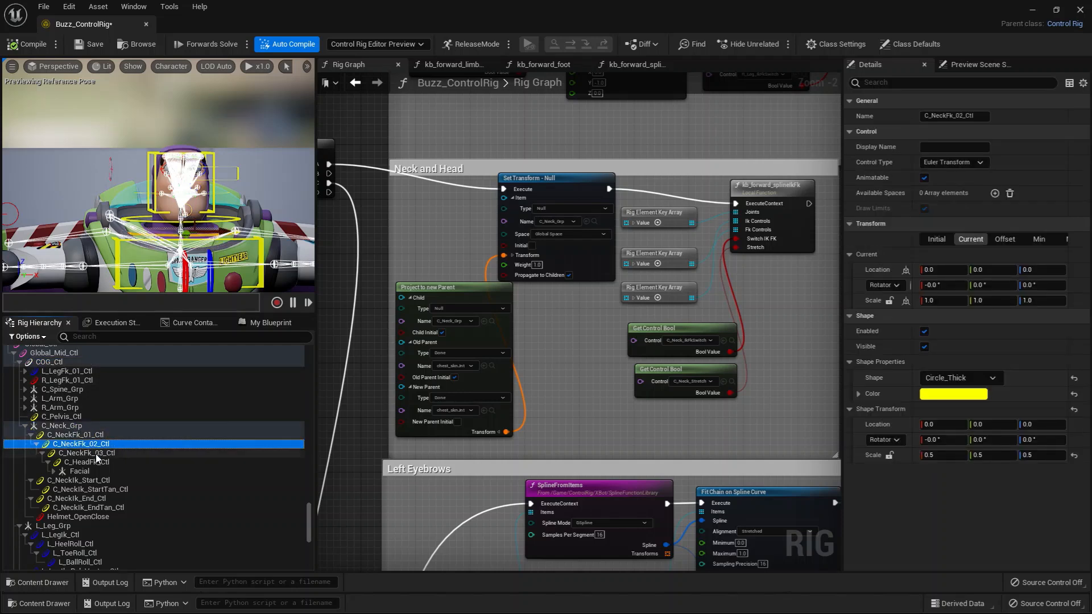
{"action": "left_click", "coordinate": [96, 453]}
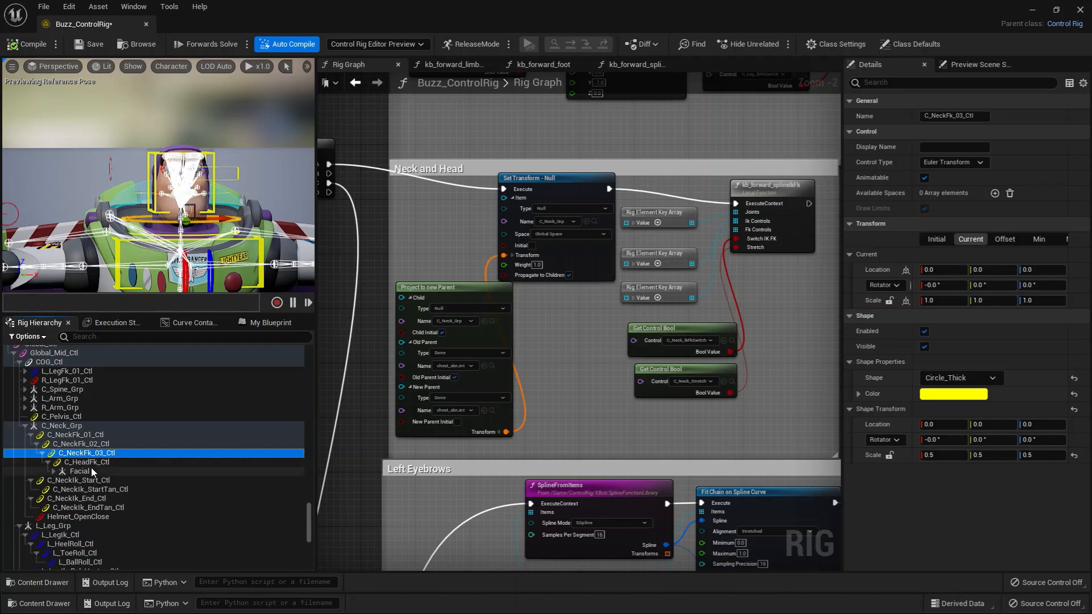
{"action": "left_click", "coordinate": [102, 464]}
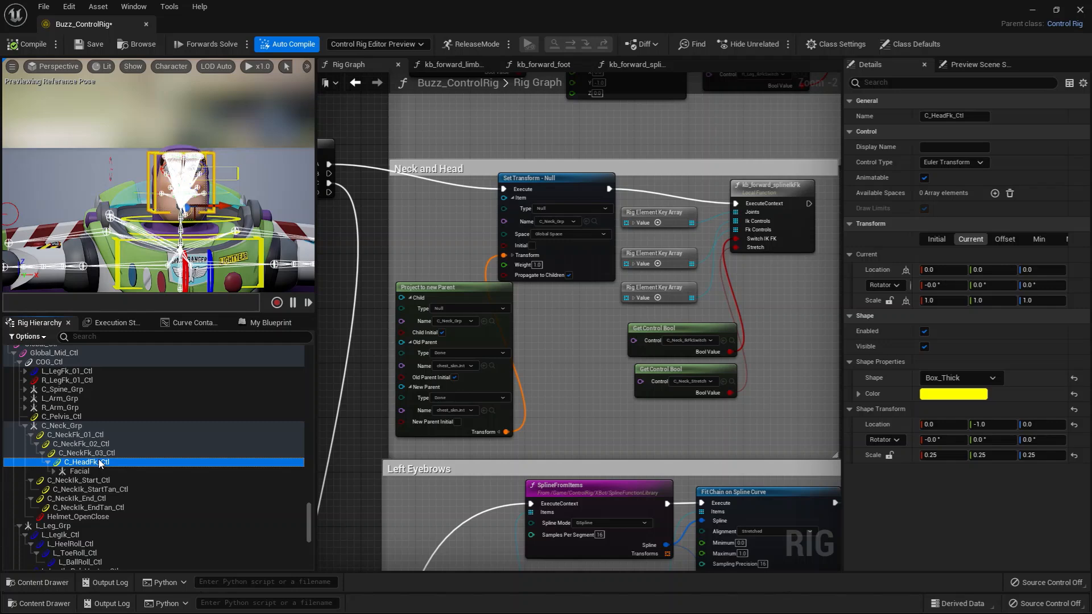
{"action": "left_click", "coordinate": [91, 479]}
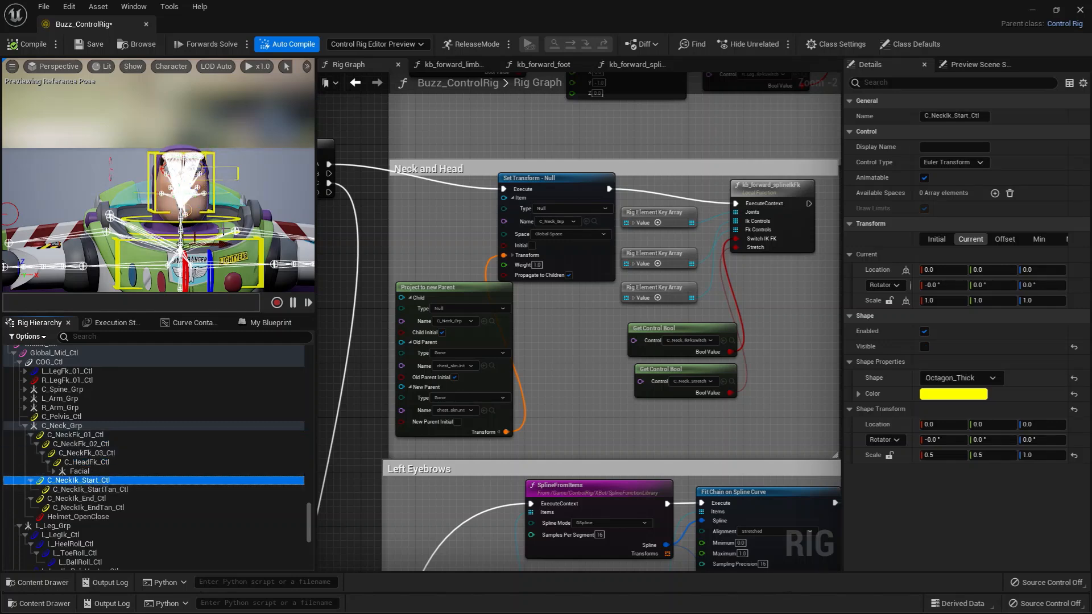
{"action": "left_click", "coordinate": [77, 499]}
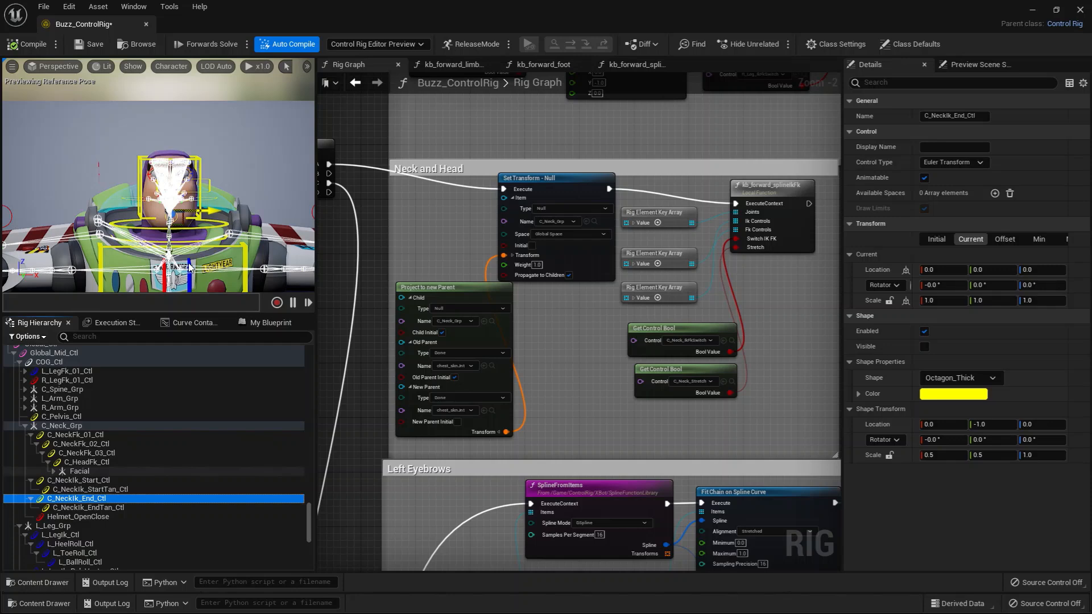
{"action": "left_click", "coordinate": [218, 210]}
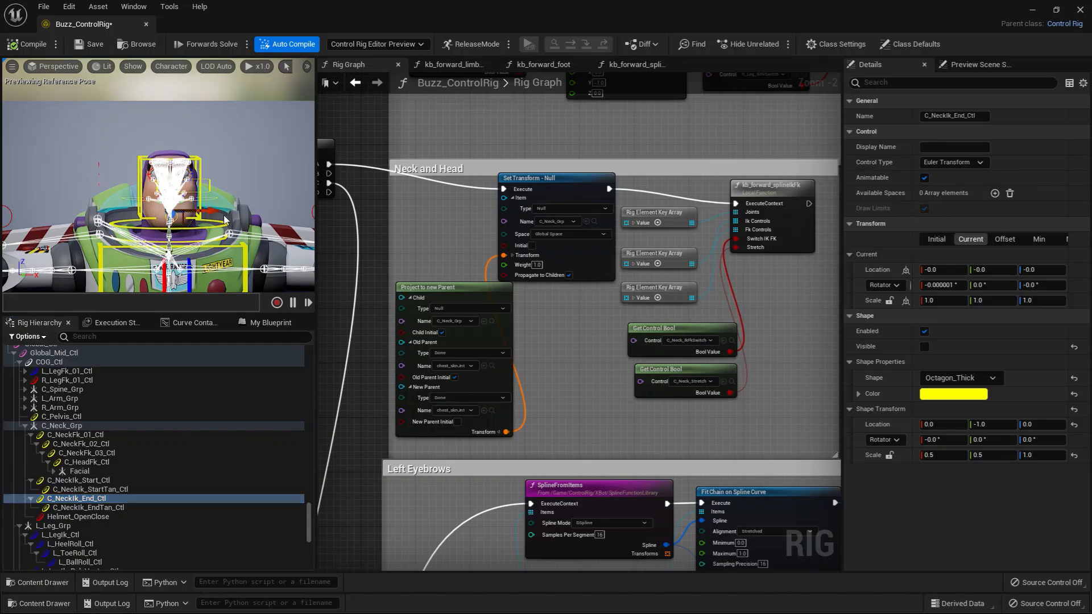
{"action": "left_click_drag", "start_coordinate": [211, 232], "coordinate": [200, 209], "text": "alt"}
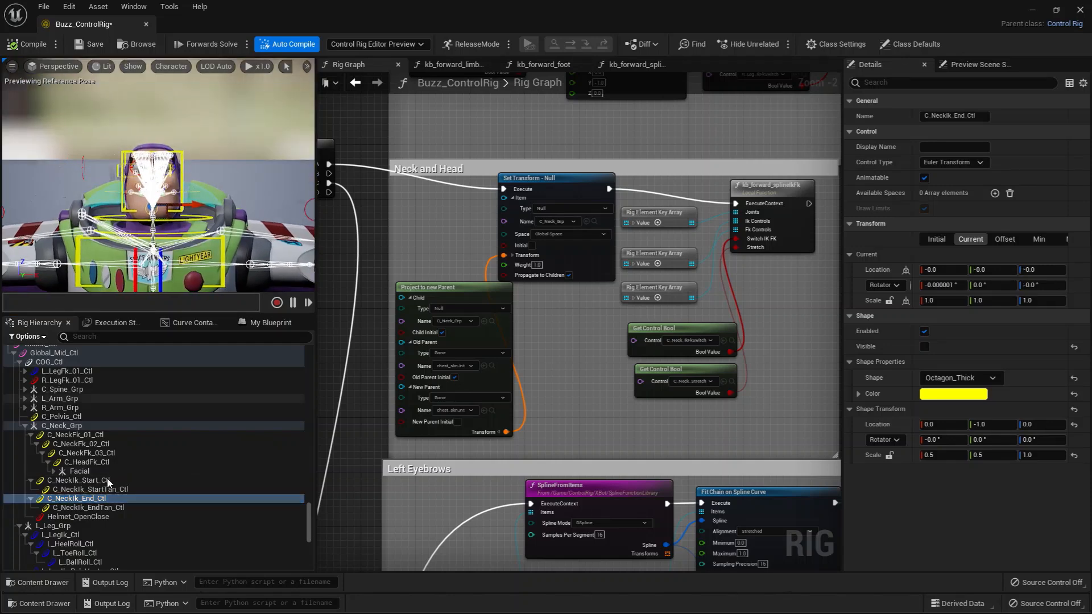
Select C_NeckFk_01_Ctl through C_HeadFk_Ctl together and tilt them sideways by about -5.1° to test the FK neck.
{"action": "left_click", "coordinate": [86, 436]}
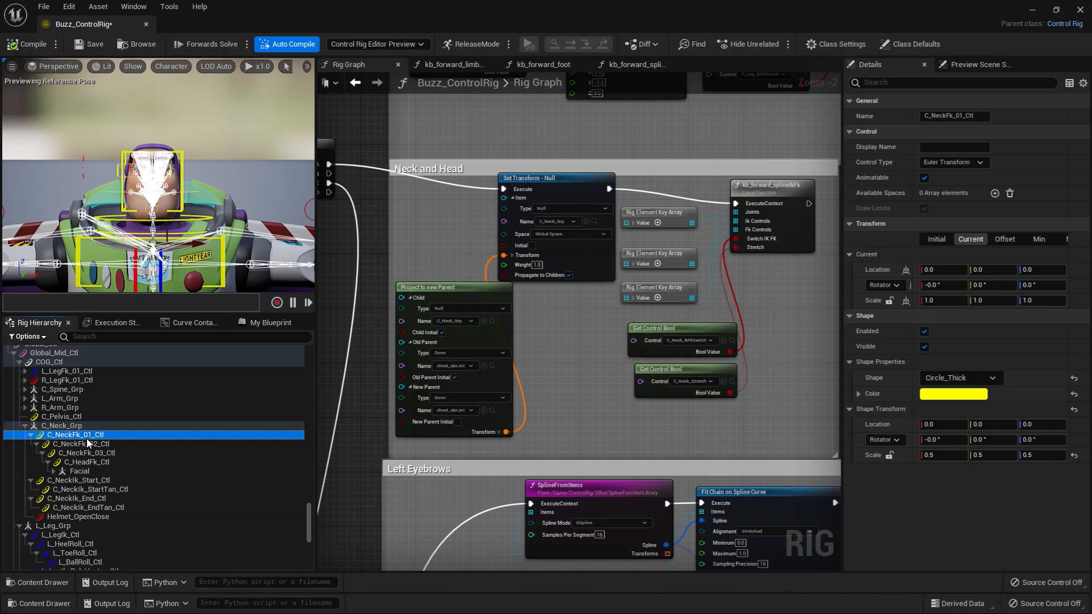
{"action": "left_click", "coordinate": [119, 463], "text": "shift"}
{"action": "mouse_move", "coordinate": [201, 191]}
{"action": "left_mouse_down"}
{"action": "mouse_move", "coordinate": [214, 211]}
{"action": "mouse_move", "coordinate": [196, 203]}
{"action": "left_mouse_up"}
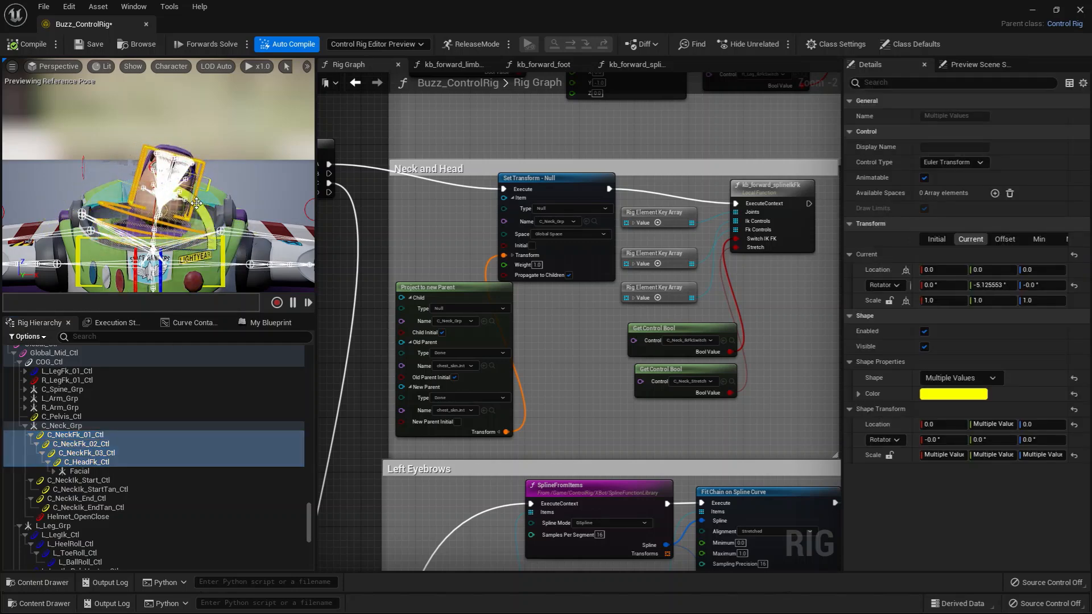
Set the viewport's bone drawing to None and tilt the selected neck FK controls further, to about -7.2°.
{"action": "left_click", "coordinate": [168, 66]}
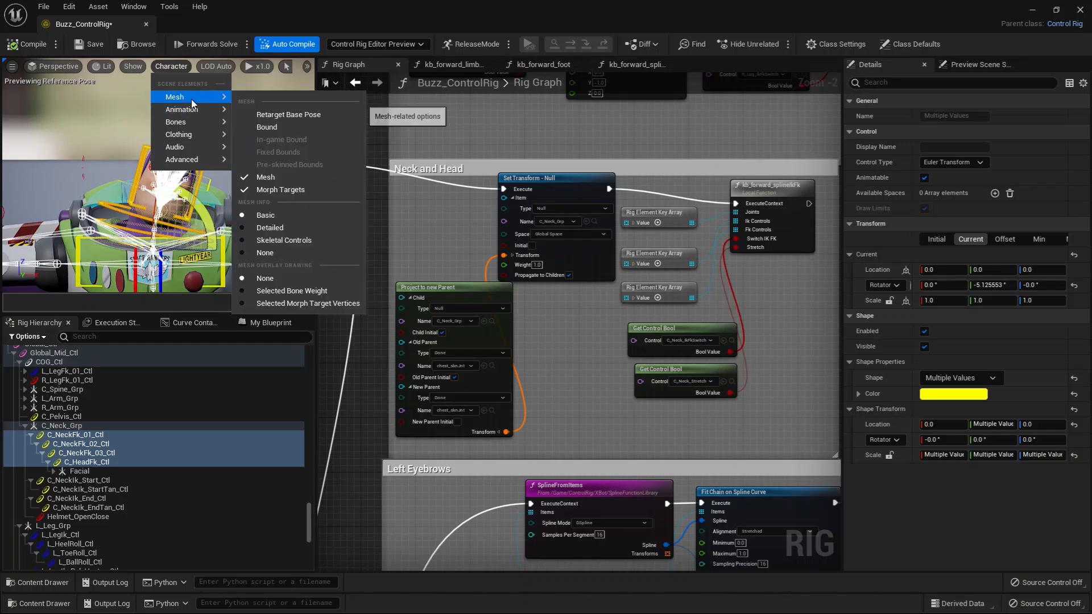
{"action": "mouse_move", "coordinate": [216, 123]}
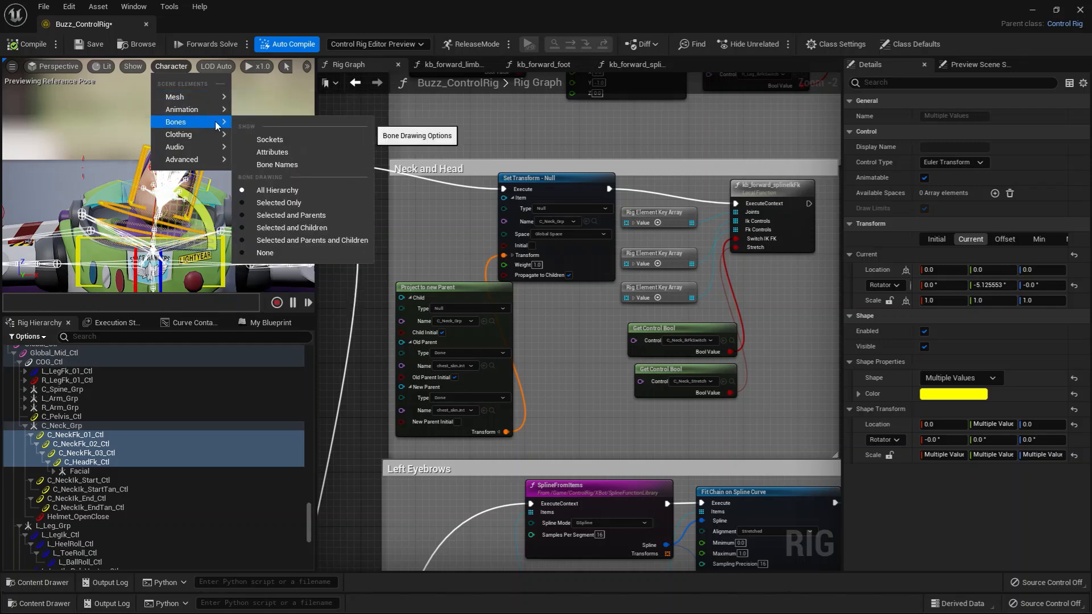
{"action": "left_click", "coordinate": [281, 251]}
{"action": "left_click_drag", "start_coordinate": [200, 197], "coordinate": [216, 212]}
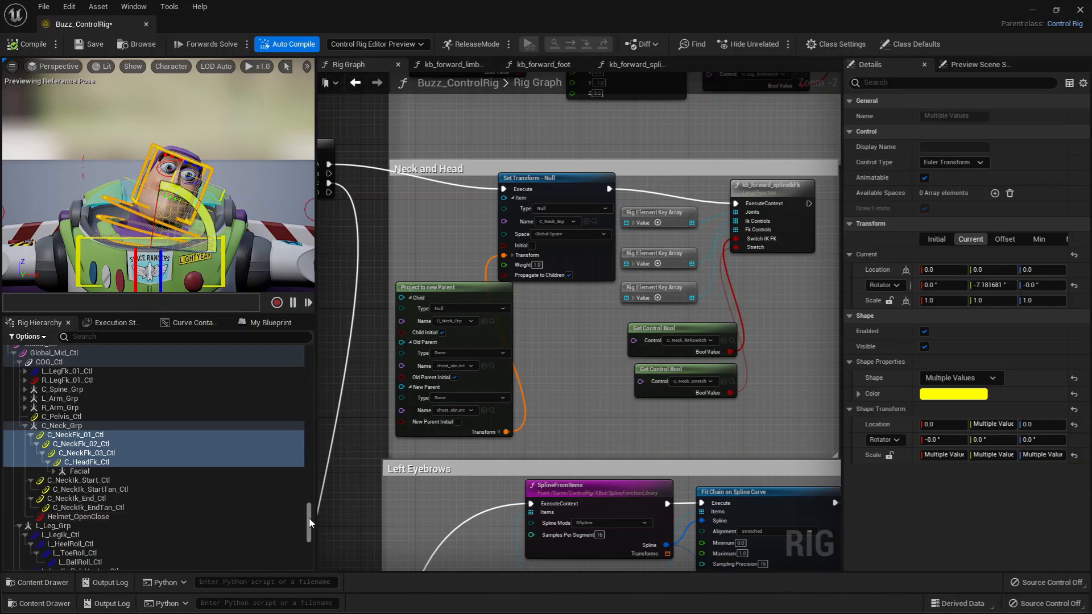
Turn on the current value of the C_Neck_IkFkSwitch control under C_Head_Settings.
{"action": "left_click_drag", "start_coordinate": [310, 522], "coordinate": [312, 550]}
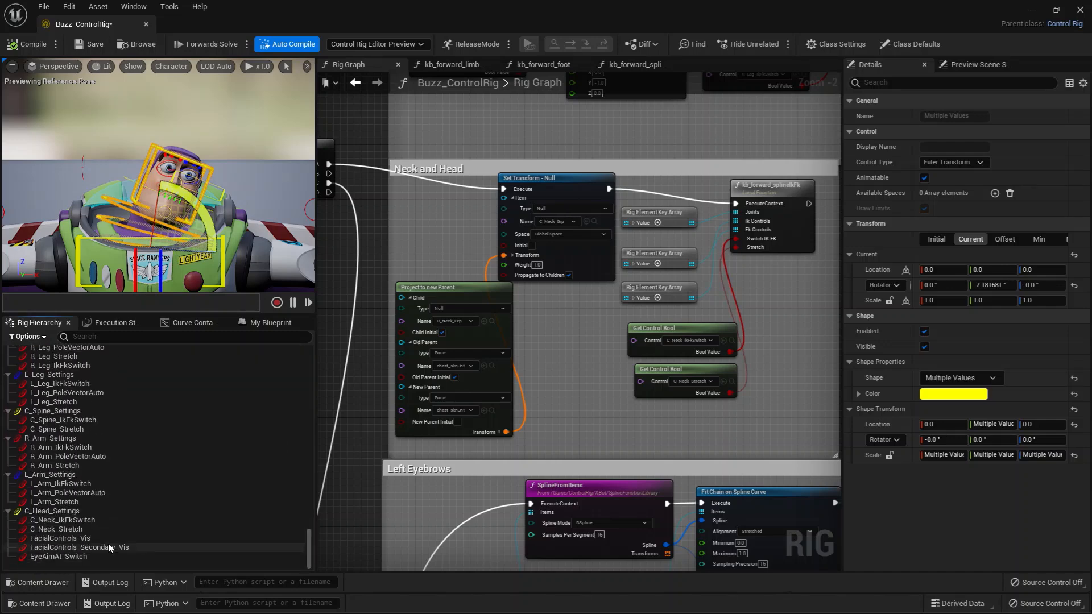
{"action": "left_click", "coordinate": [64, 519]}
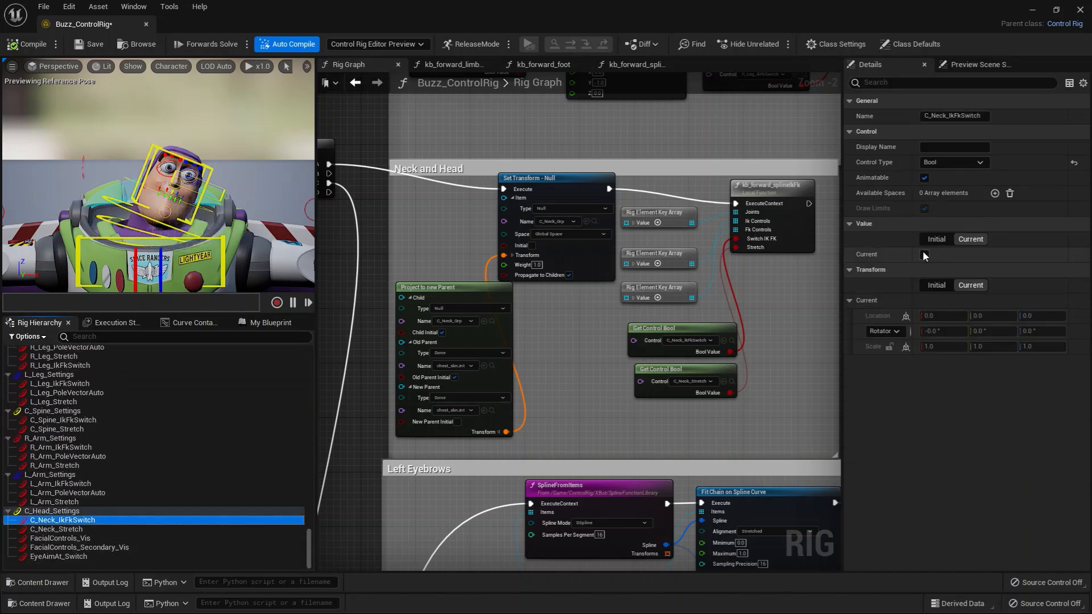
{"action": "left_click", "coordinate": [924, 255]}
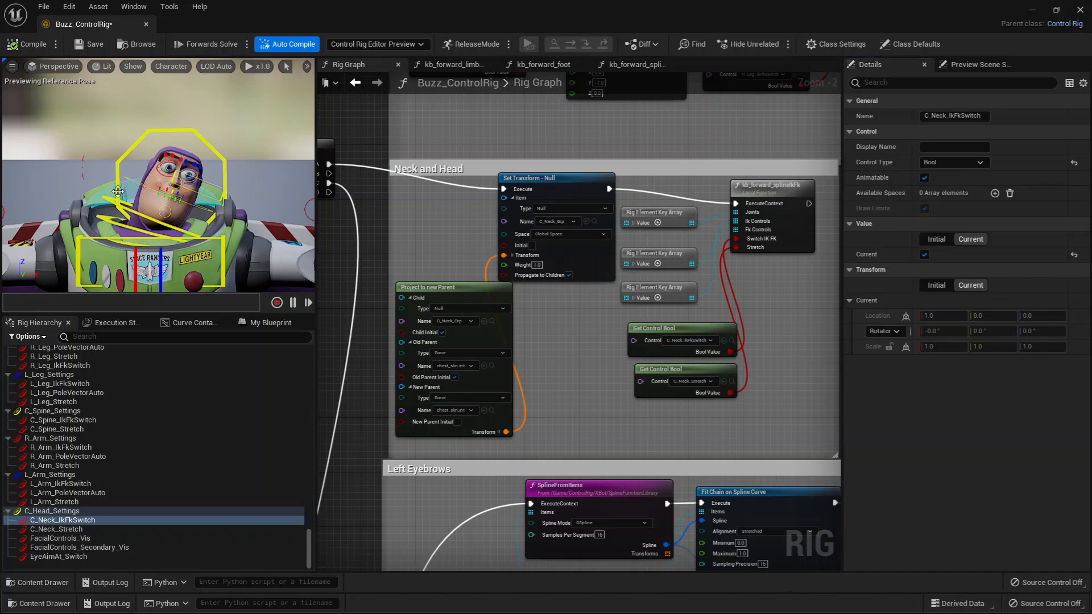
Move and rotate C_NeckIk_End_Ctl in the viewport to test the IK neck, and compile the rig to reset the pose.
{"action": "left_click", "coordinate": [160, 205]}
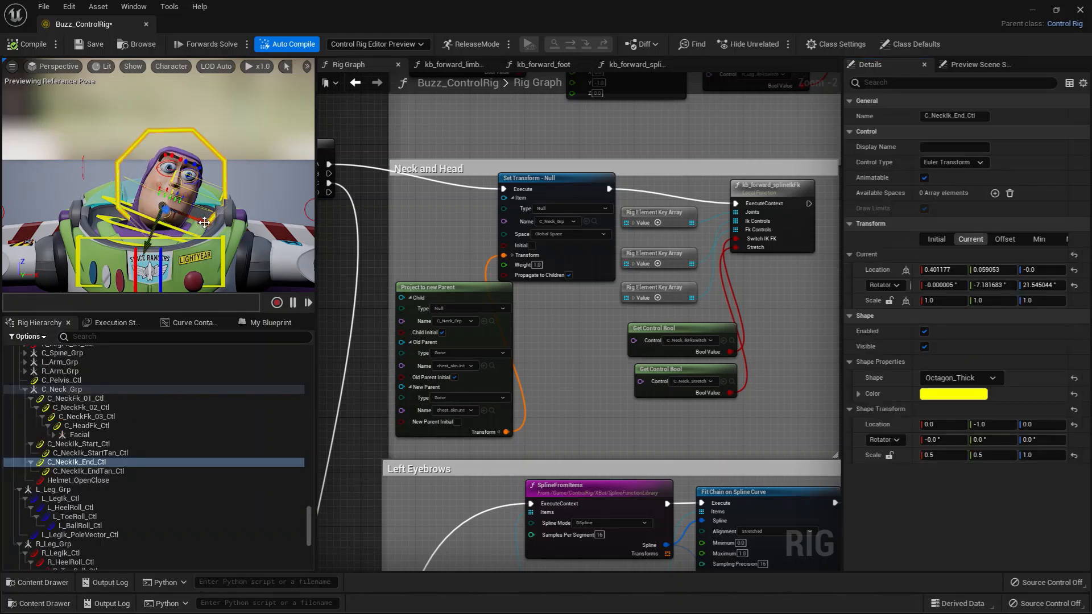
{"action": "left_click_drag", "start_coordinate": [204, 222], "coordinate": [195, 218]}
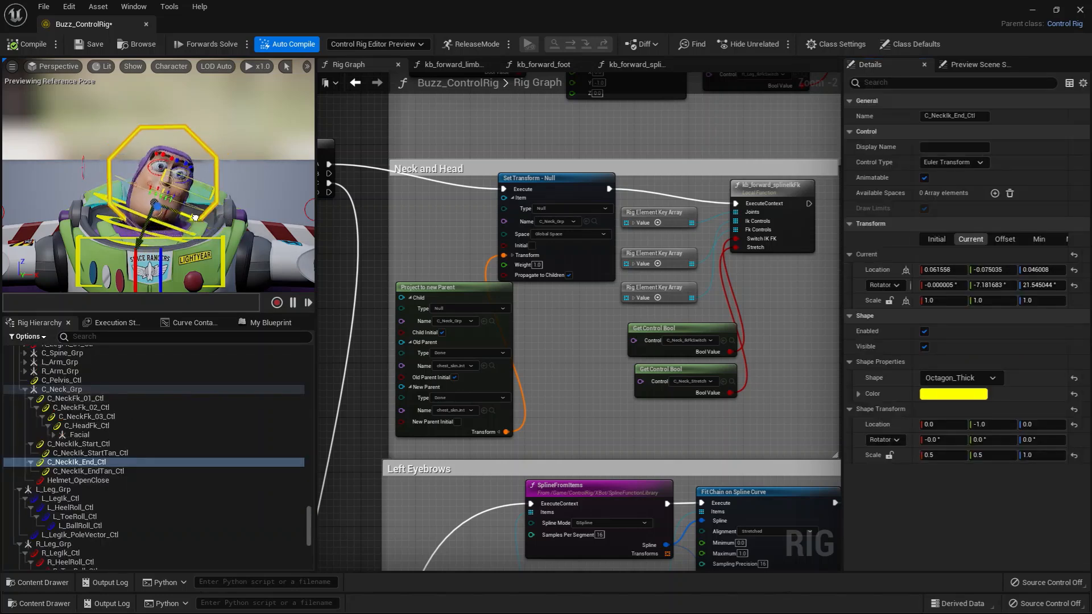
{"action": "left_click_drag", "start_coordinate": [152, 149], "coordinate": [128, 156]}
{"action": "left_click", "coordinate": [28, 42]}
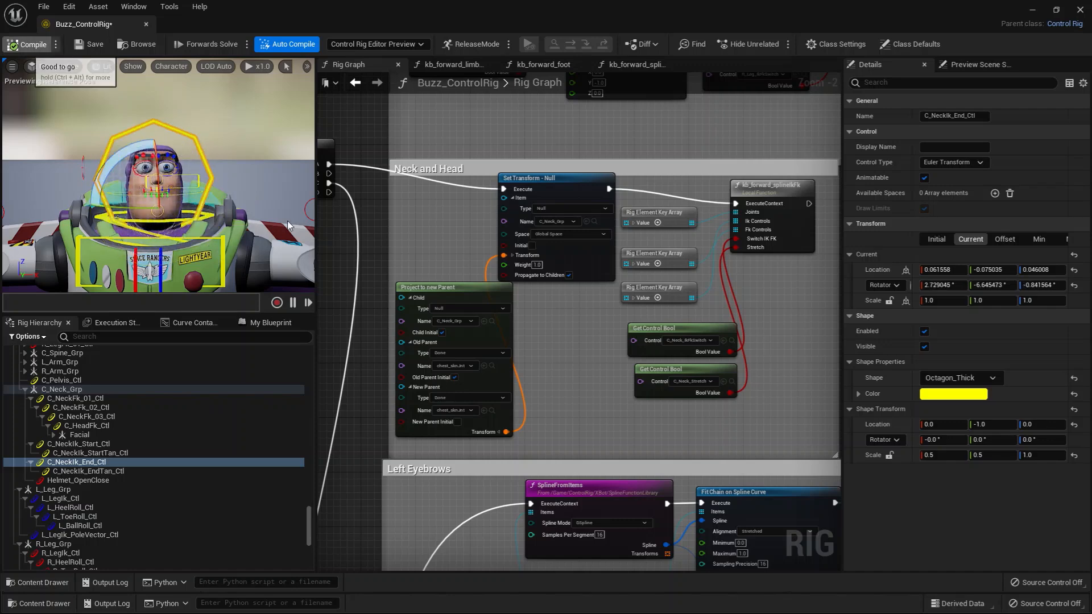
Inspect the neck IK controls C_NeckIk_Start_Ctl, C_NeckIk_StartTan_Ctl and C_NeckIk_End_Ctl.
{"action": "left_click", "coordinate": [94, 444]}
{"action": "left_click", "coordinate": [106, 453]}
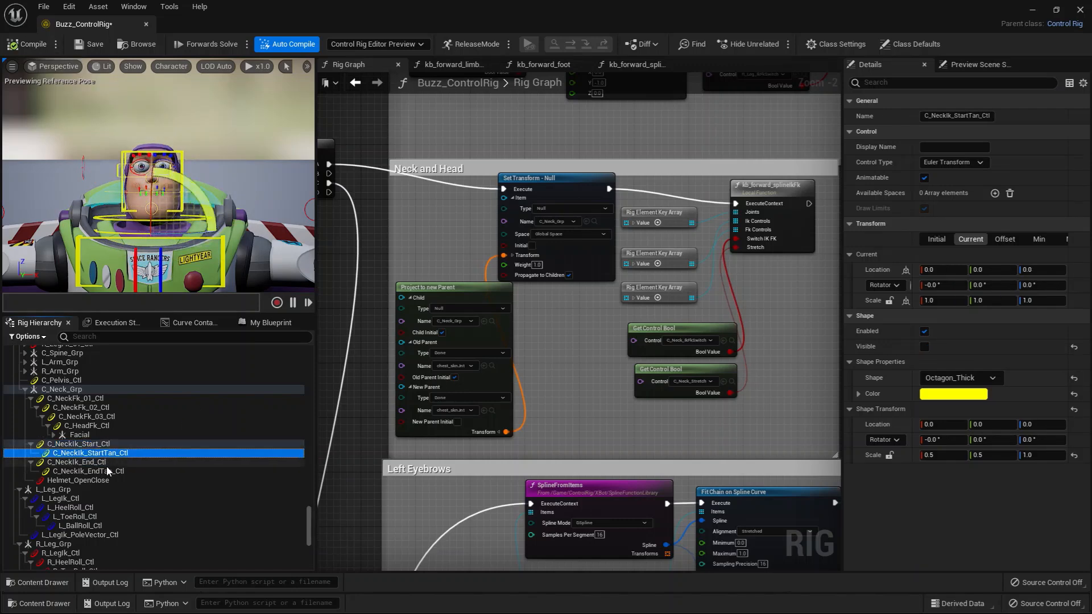
{"action": "left_click", "coordinate": [106, 462]}
Locate the C_Neck_Grp null used by the Set Transform and Project to new Parent nodes in the rig hierarchy.
{"action": "left_click", "coordinate": [550, 367]}
{"action": "scroll", "coordinate": [585, 363], "scroll_direction": "up", "scroll_amount": 2}
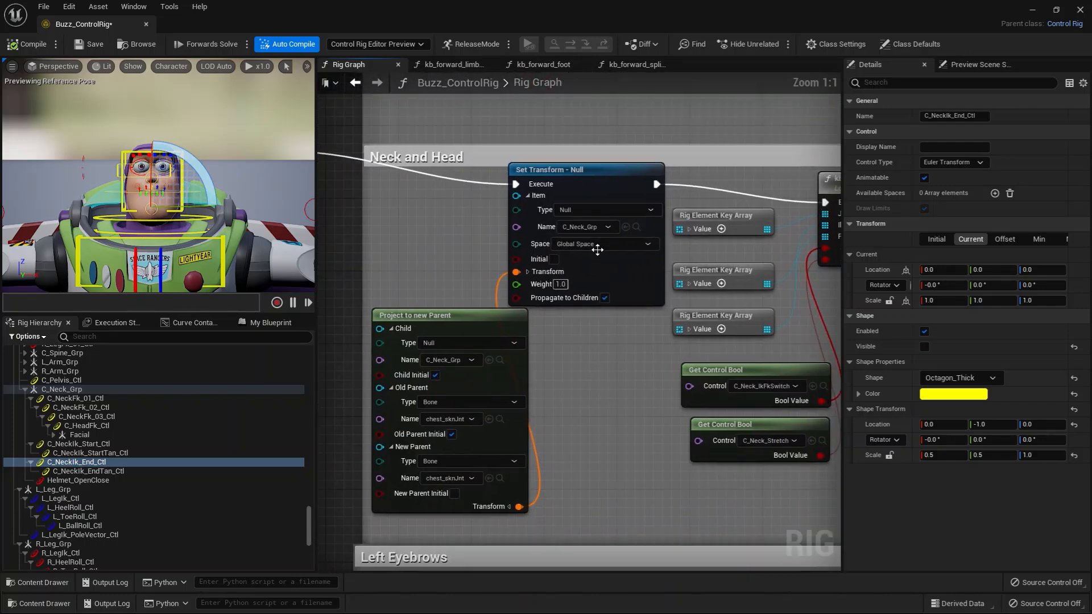
{"action": "left_click", "coordinate": [637, 228]}
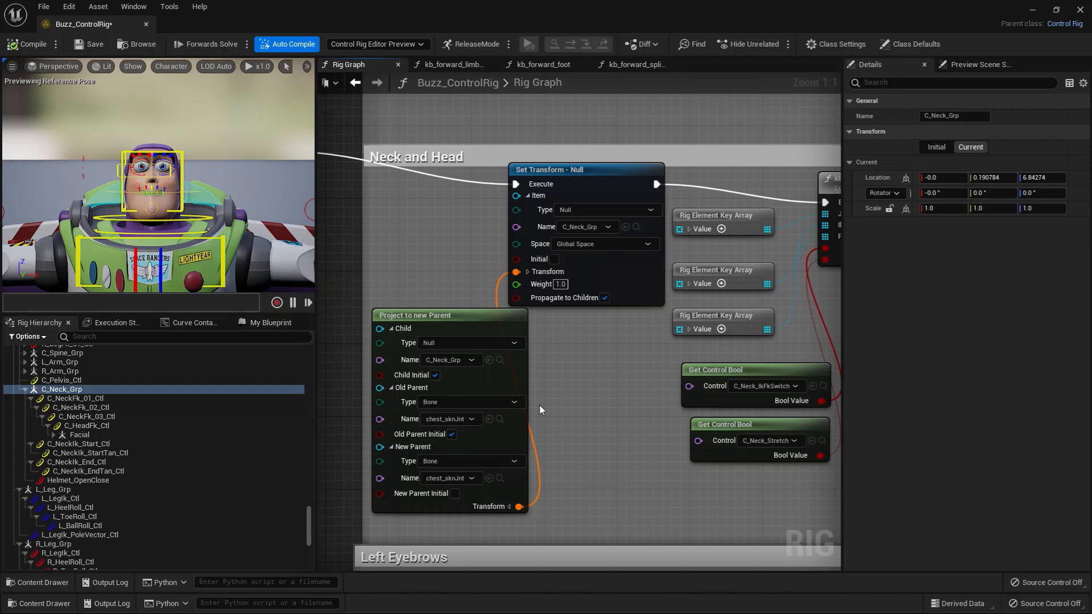
{"action": "right_click_drag", "start_coordinate": [560, 365], "coordinate": [565, 344]}
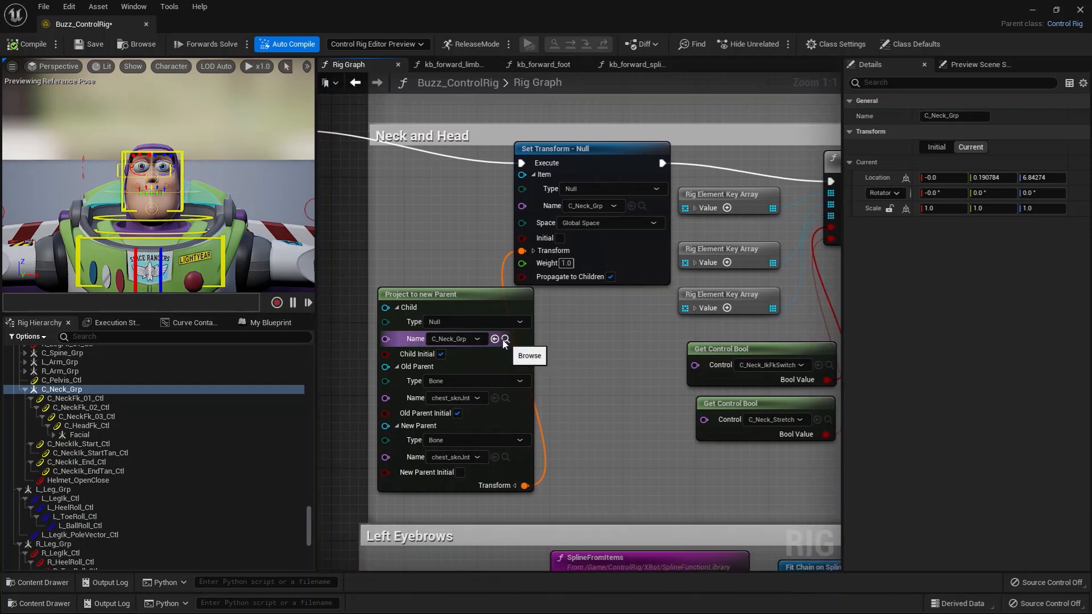
{"action": "left_click", "coordinate": [506, 344]}
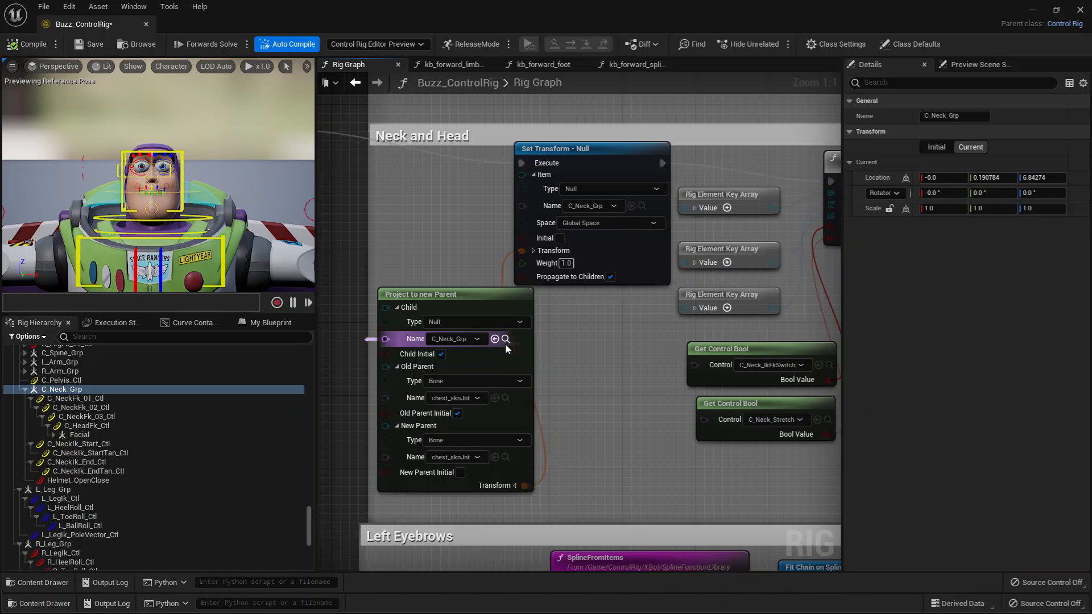
{"action": "left_click", "coordinate": [64, 390]}
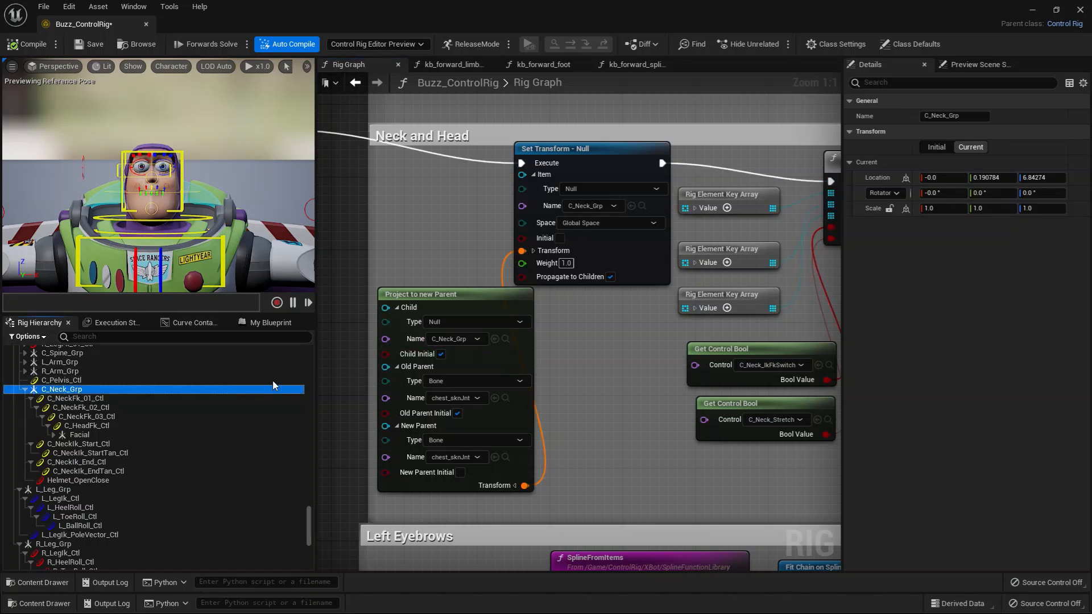
Locate the Project to new Parent node's old parent chest_sknJnt and the Set Transform target C_Neck_Grp in the hierarchy.
{"action": "left_click", "coordinate": [505, 398]}
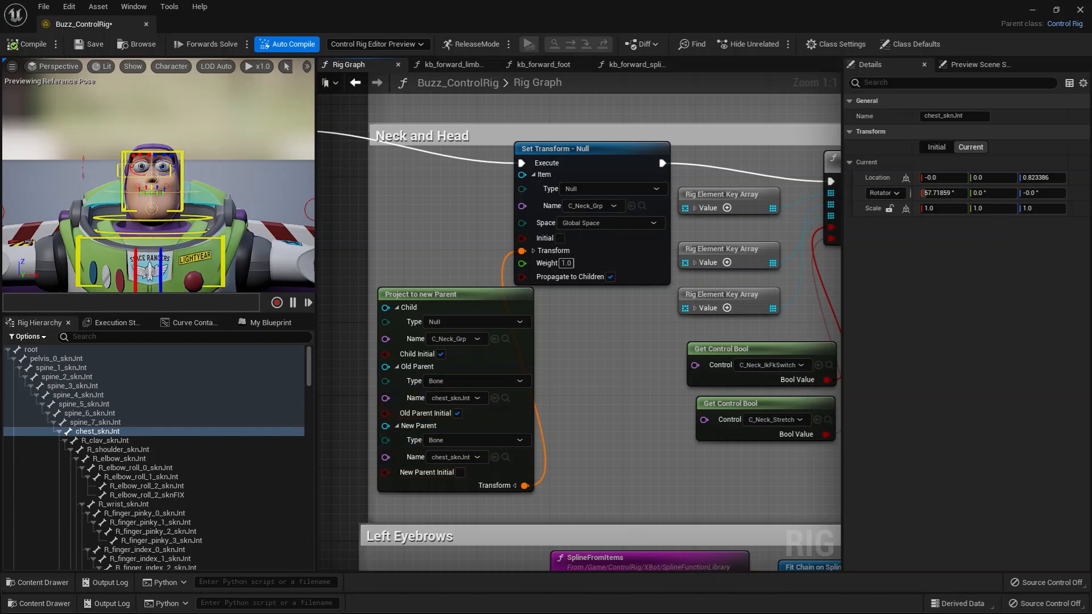
{"action": "right_click_drag", "start_coordinate": [574, 338], "coordinate": [511, 366]}
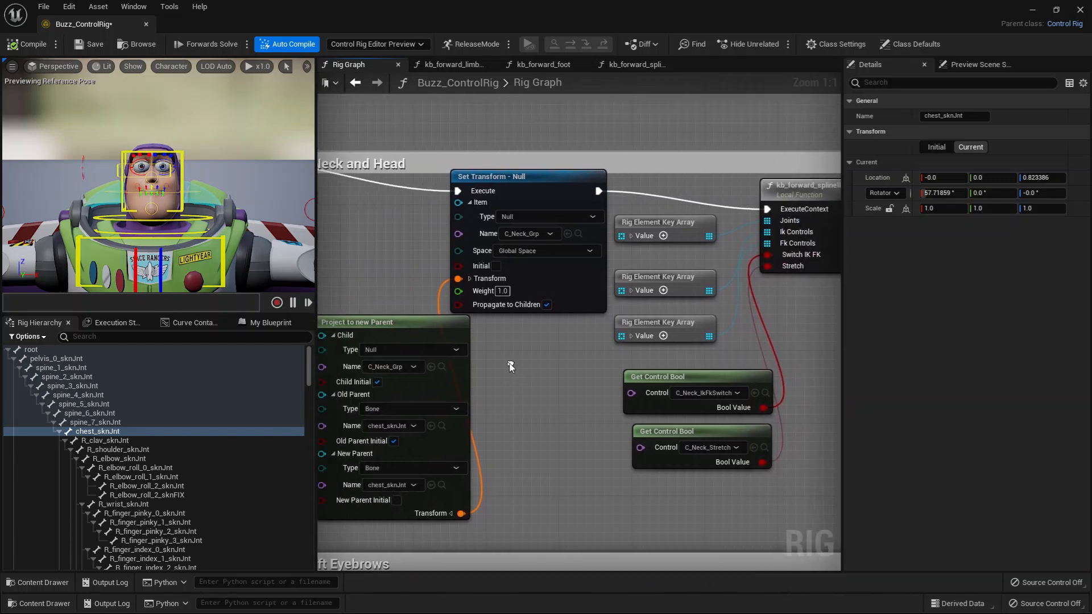
{"action": "left_click", "coordinate": [578, 233]}
Shift the kb_forward_splineIkFk function node slightly away from the Rig Element Key Array nodes, keeping it selected to show its inputs.
{"action": "right_click_drag", "start_coordinate": [567, 272], "coordinate": [386, 346]}
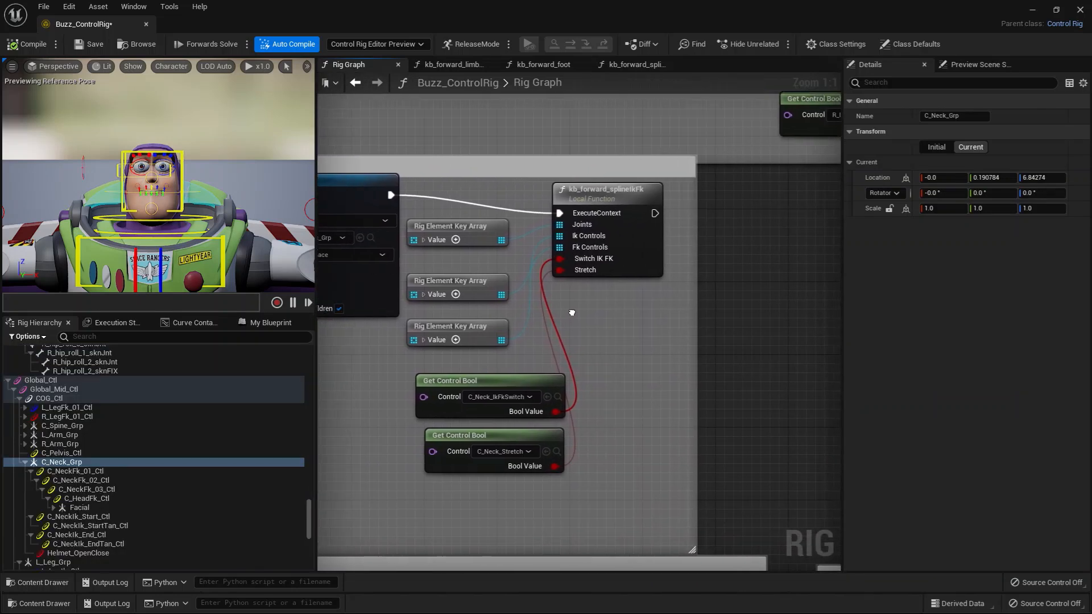
{"action": "right_click_drag", "start_coordinate": [580, 320], "coordinate": [622, 328]}
{"action": "left_click_drag", "start_coordinate": [646, 200], "coordinate": [663, 201]}
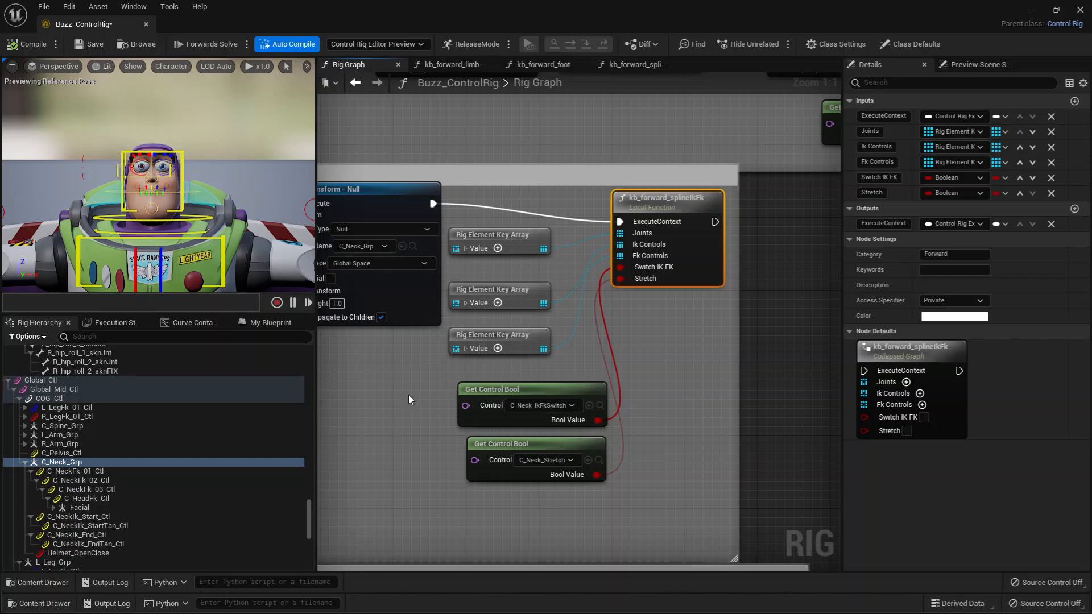
Move the C_Neck_Stretch and C_Neck_IkFkSwitch Get Control Bool nodes lower, then expand and collapse the neck joints array to examine its entries.
{"action": "left_click_drag", "start_coordinate": [526, 445], "coordinate": [497, 497]}
{"action": "left_click_drag", "start_coordinate": [525, 384], "coordinate": [488, 430]}
{"action": "left_click", "coordinate": [469, 249]}
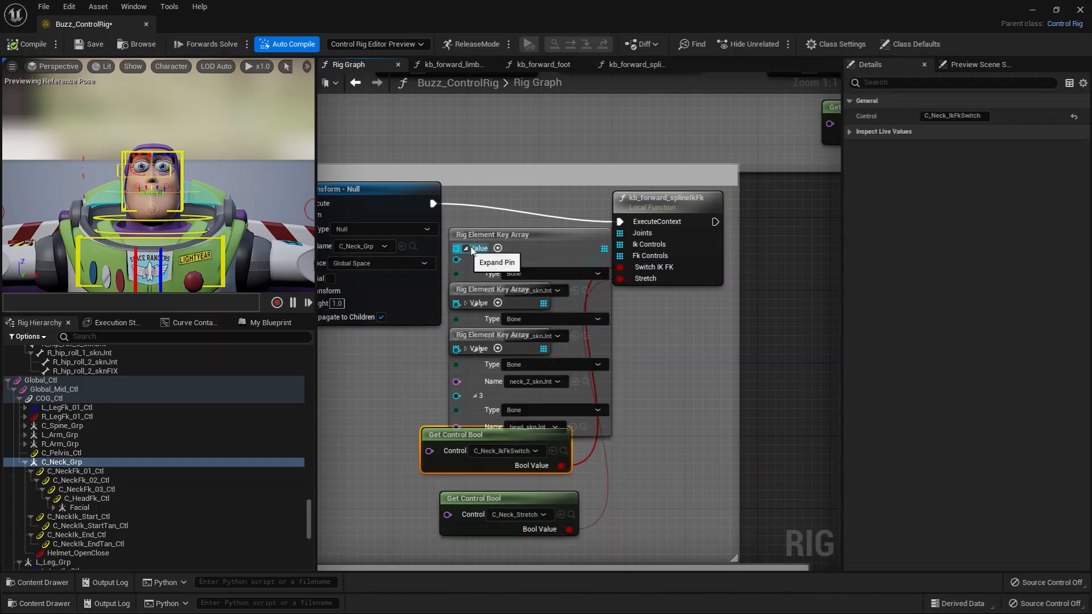
{"action": "left_click_drag", "start_coordinate": [511, 241], "coordinate": [500, 311]}
{"action": "left_click", "coordinate": [466, 177]}
Expand the neck FK and IK control arrays in turn to examine their entries, moving the FK array below the kb_forward_splineIkFk node.
{"action": "left_click", "coordinate": [466, 376]}
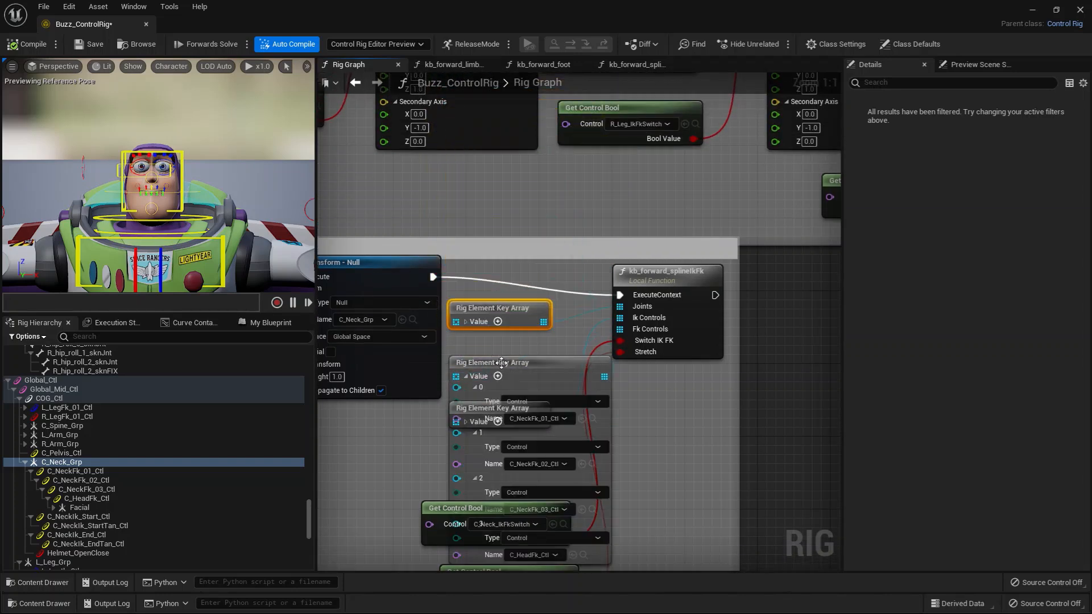
{"action": "left_click_drag", "start_coordinate": [498, 364], "coordinate": [635, 377]}
{"action": "right_click_drag", "start_coordinate": [806, 411], "coordinate": [800, 306]}
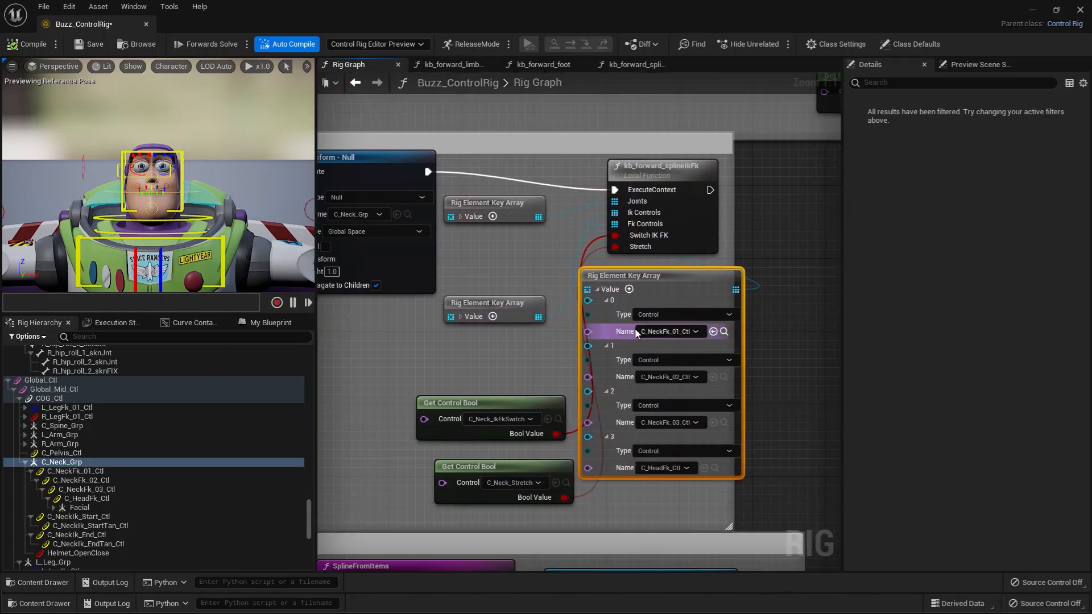
{"action": "left_click", "coordinate": [597, 289]}
{"action": "left_click", "coordinate": [461, 317]}
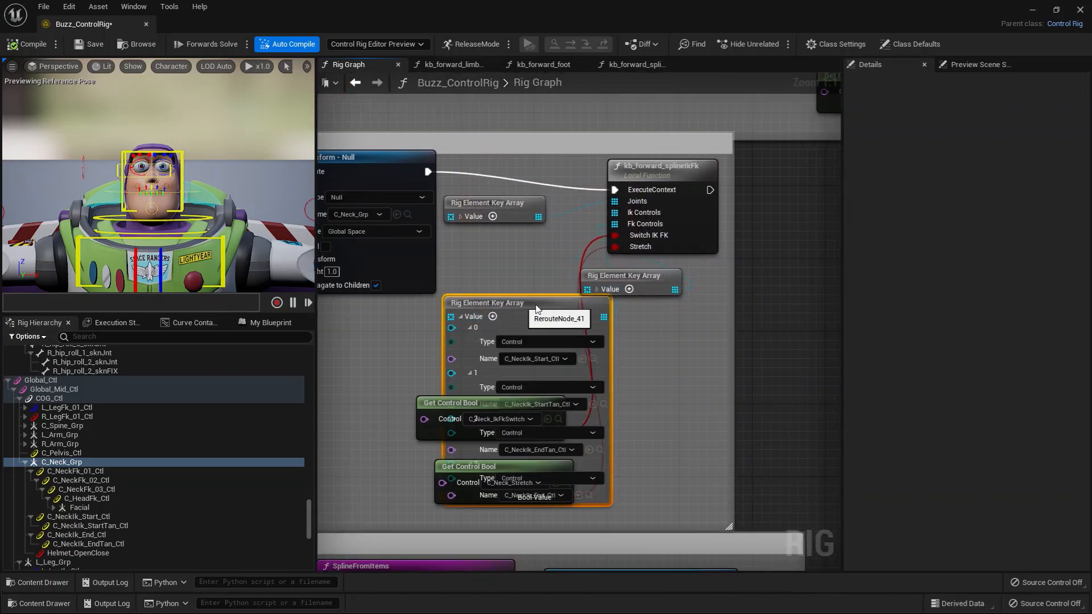
{"action": "mouse_move", "coordinate": [493, 310]}
{"action": "left_mouse_down"}
{"action": "mouse_move", "coordinate": [671, 325]}
{"action": "mouse_move", "coordinate": [479, 314]}
{"action": "left_mouse_up"}
Realign the collapsed FK and IK Rig Element Key Array nodes in a column beneath the joints array.
{"action": "left_click", "coordinate": [633, 335]}
{"action": "left_click_drag", "start_coordinate": [630, 280], "coordinate": [505, 262]}
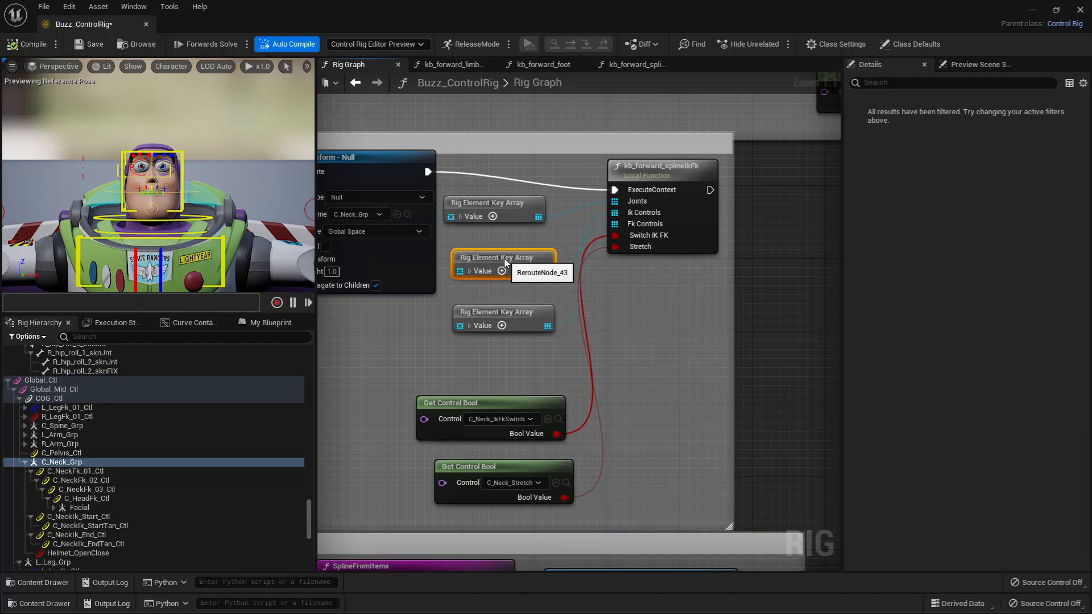
{"action": "left_click_drag", "start_coordinate": [510, 308], "coordinate": [490, 308]}
{"action": "left_click_drag", "start_coordinate": [508, 256], "coordinate": [498, 256]}
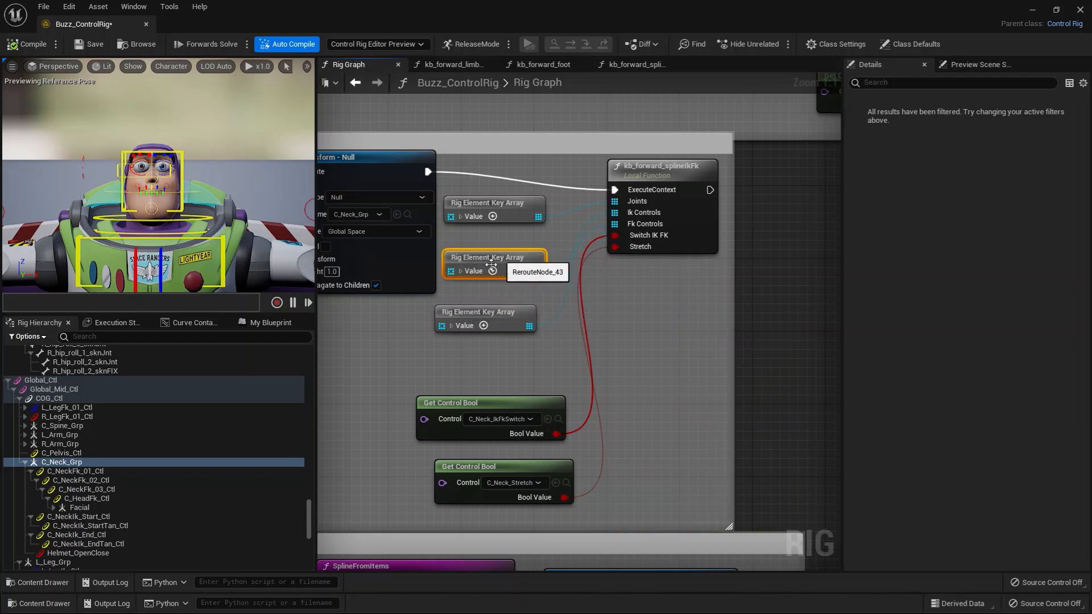
{"action": "left_click_drag", "start_coordinate": [481, 317], "coordinate": [487, 302]}
{"action": "left_click", "coordinate": [684, 425]}
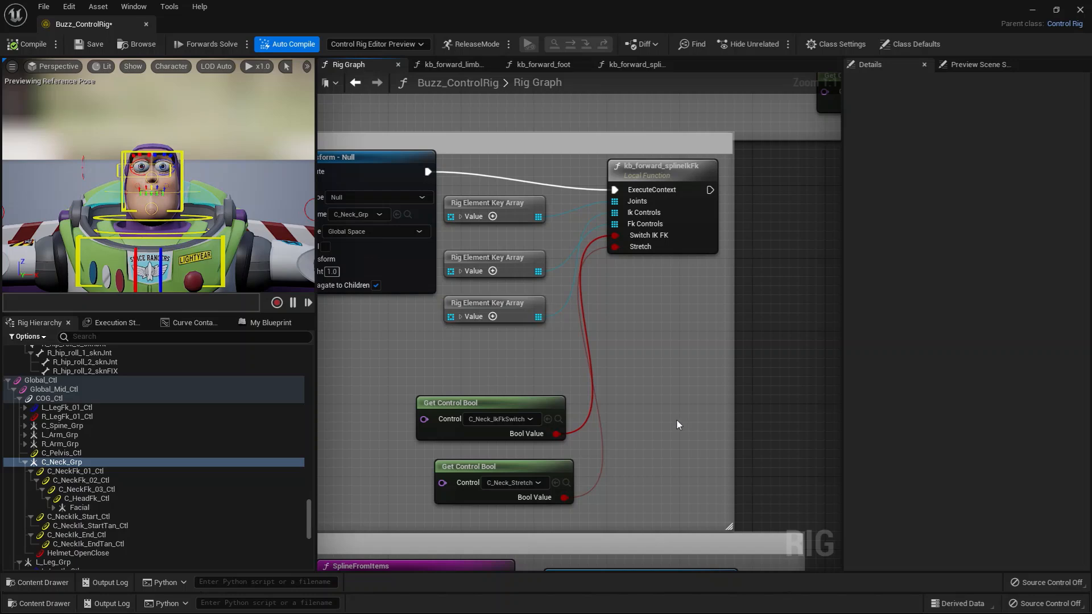
Go to the Left Eyebrows section of the graph and examine the Facial null under C_Neck_Grp in the hierarchy.
{"action": "scroll", "coordinate": [677, 420], "scroll_direction": "down", "scroll_amount": 1}
{"action": "right_click_drag", "start_coordinate": [433, 371], "coordinate": [589, 251]}
{"action": "scroll", "coordinate": [538, 320], "scroll_direction": "down", "scroll_amount": 1}
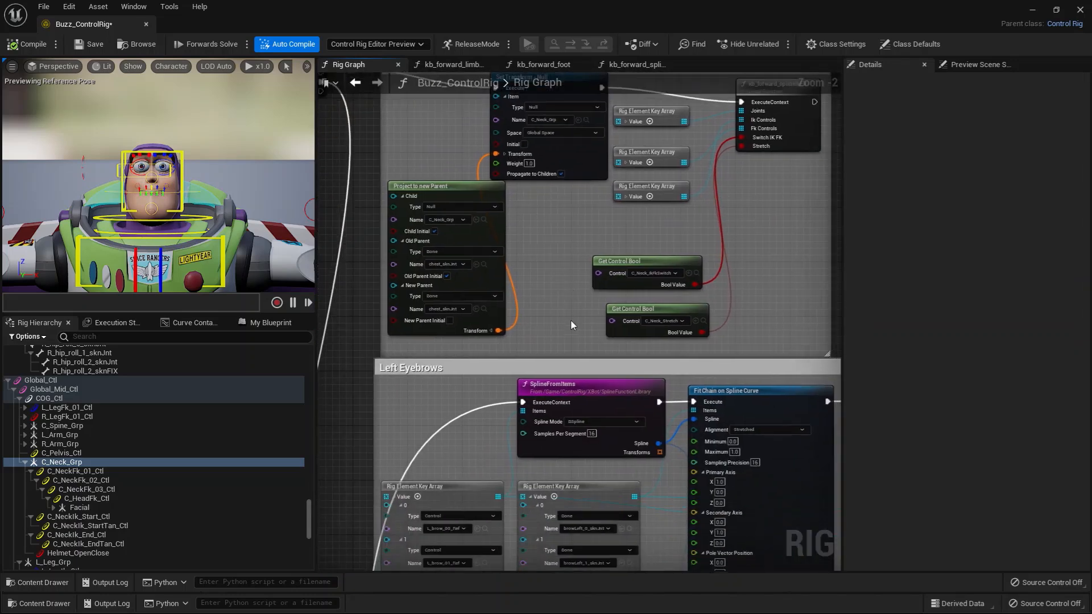
{"action": "mouse_move", "coordinate": [571, 319]}
{"action": "right_mouse_down"}
{"action": "mouse_move", "coordinate": [540, 180]}
{"action": "mouse_move", "coordinate": [550, 108]}
{"action": "right_mouse_up"}
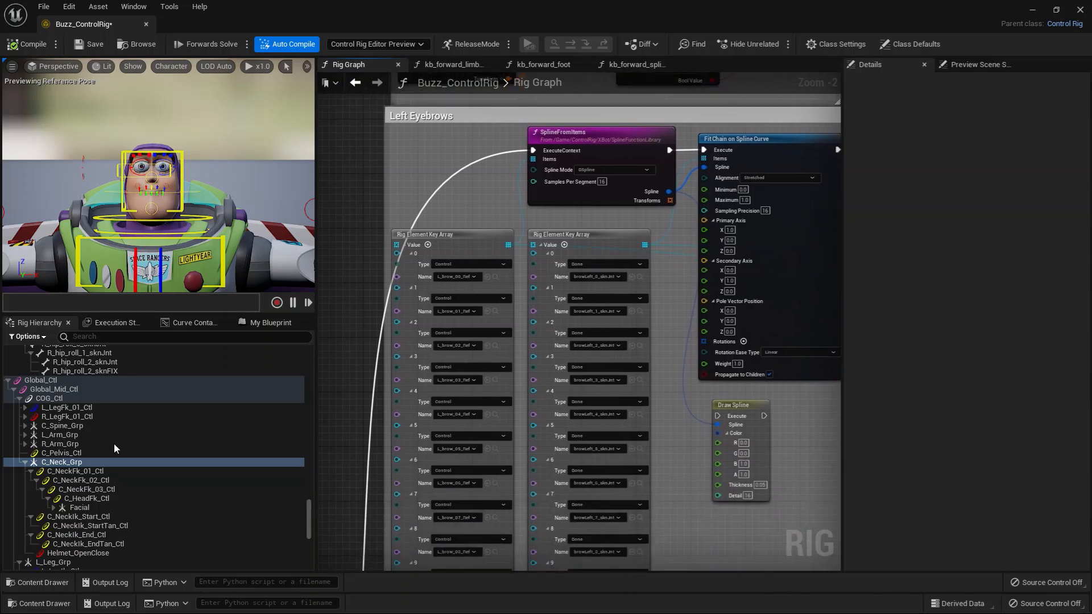
{"action": "left_click", "coordinate": [26, 461]}
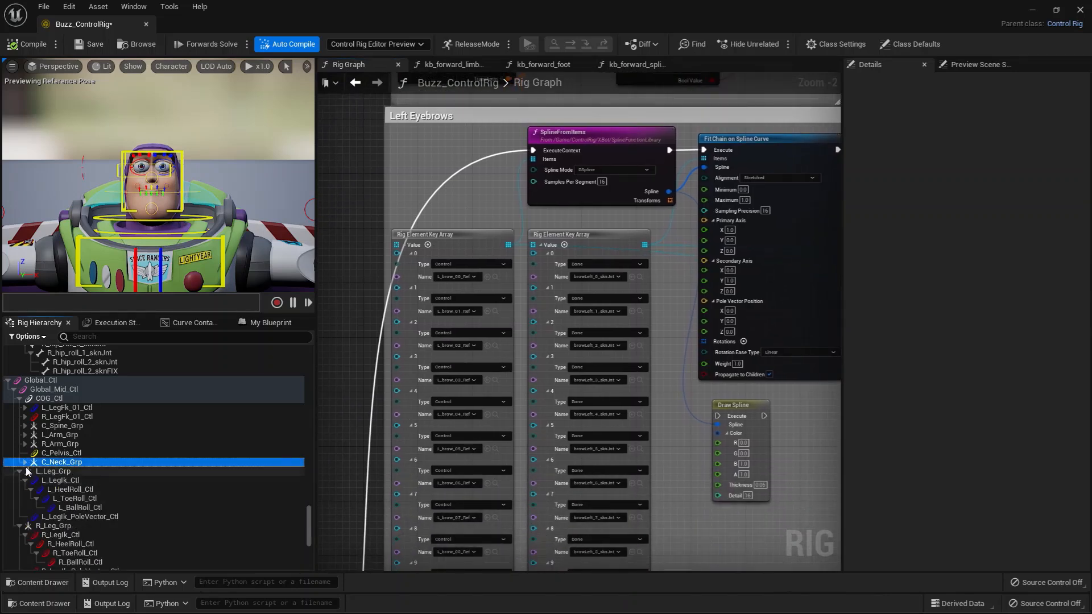
{"action": "left_click", "coordinate": [25, 462]}
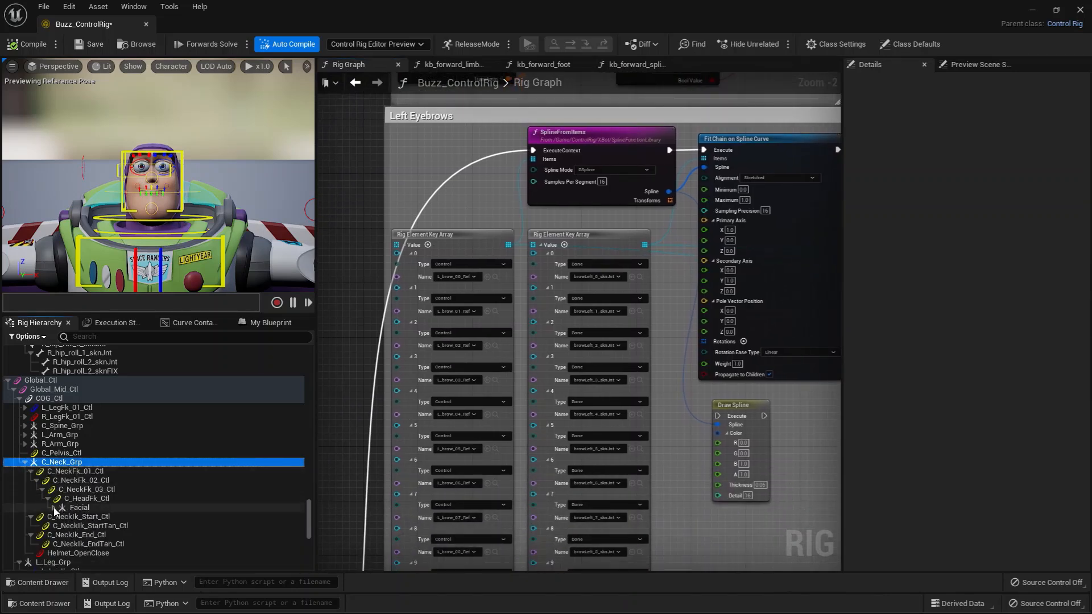
Test the upper lip by raising L_UpperLip_02_Ctl, C_UpperLip_01_Ctl and R_UpperLip_02_Ctl on Buzz's face.
{"action": "left_click_drag", "start_coordinate": [187, 190], "coordinate": [219, 198], "text": "alt"}
{"action": "mouse_move", "coordinate": [188, 193]}
{"action": "right_mouse_down"}
{"action": "mouse_move", "coordinate": [171, 194]}
{"action": "mouse_move", "coordinate": [192, 187]}
{"action": "right_mouse_up"}
{"action": "left_click_drag", "start_coordinate": [159, 210], "coordinate": [112, 188], "text": "alt"}
{"action": "left_click", "coordinate": [58, 153]}
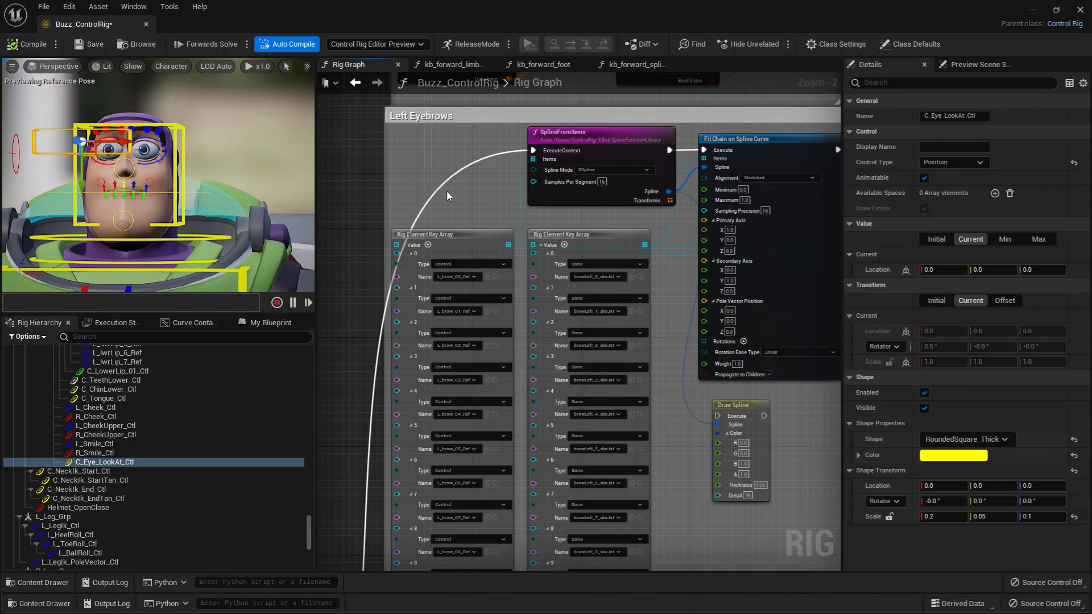
{"action": "left_click_drag", "start_coordinate": [136, 161], "coordinate": [182, 152], "text": "alt"}
{"action": "right_click_drag", "start_coordinate": [182, 151], "coordinate": [190, 147]}
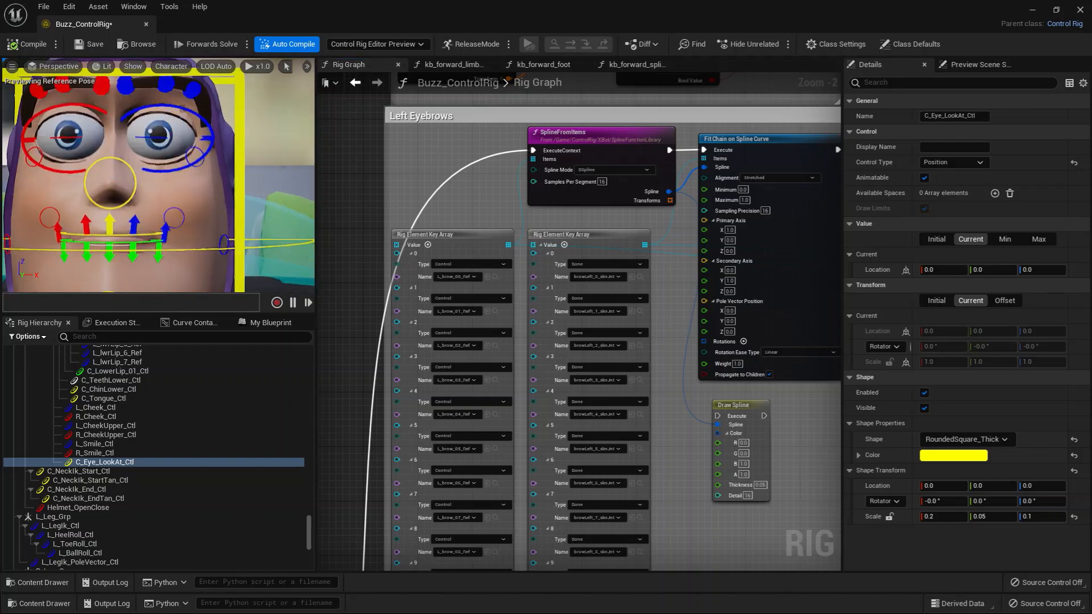
{"action": "left_click", "coordinate": [132, 229]}
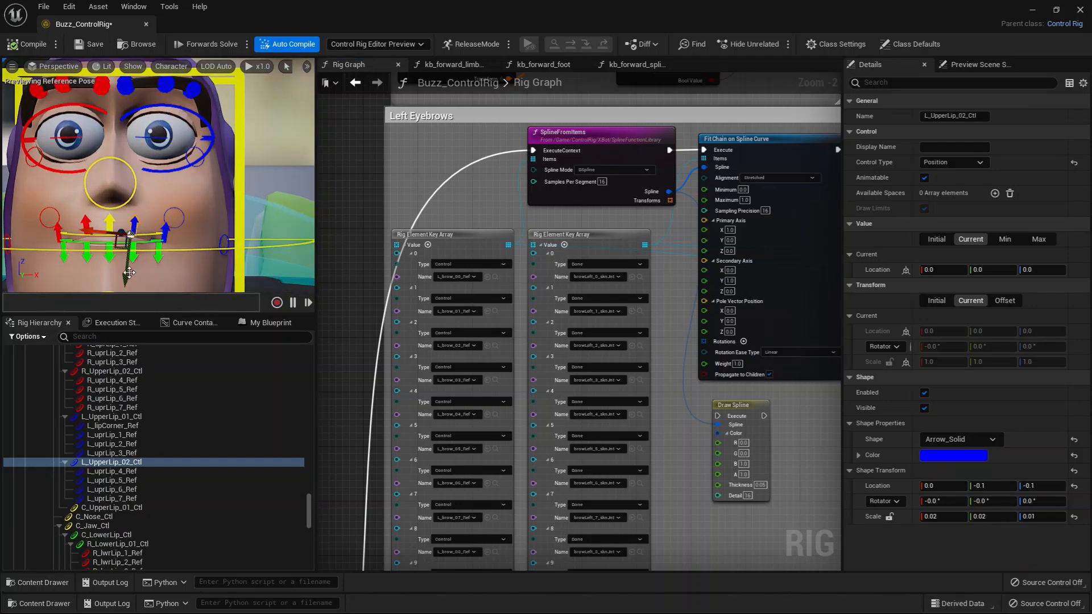
{"action": "left_click_drag", "start_coordinate": [130, 273], "coordinate": [111, 231]}
{"action": "left_click", "coordinate": [109, 224]}
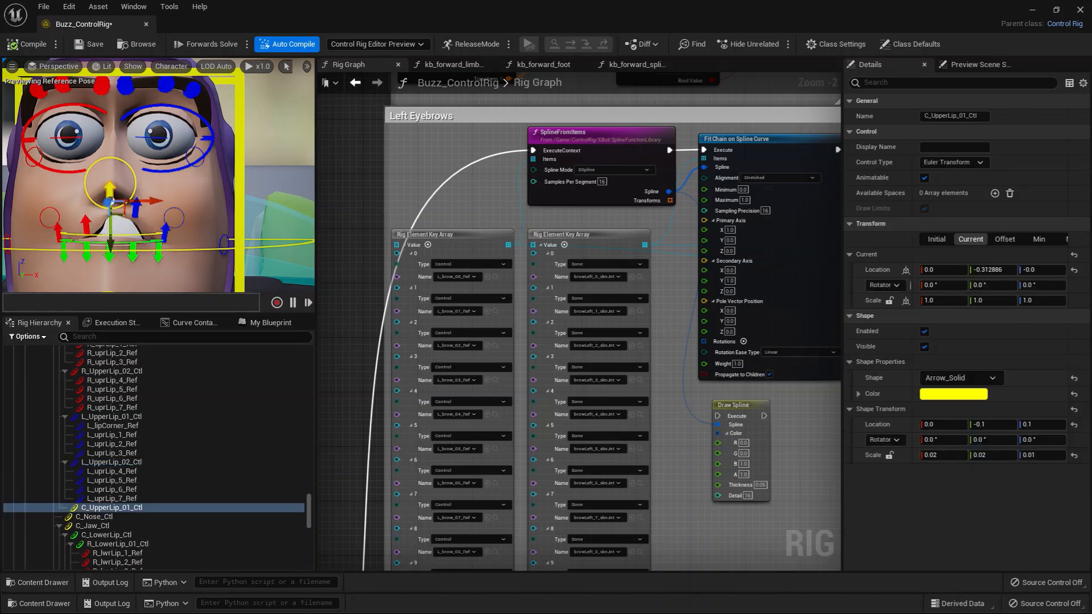
{"action": "left_click", "coordinate": [86, 230]}
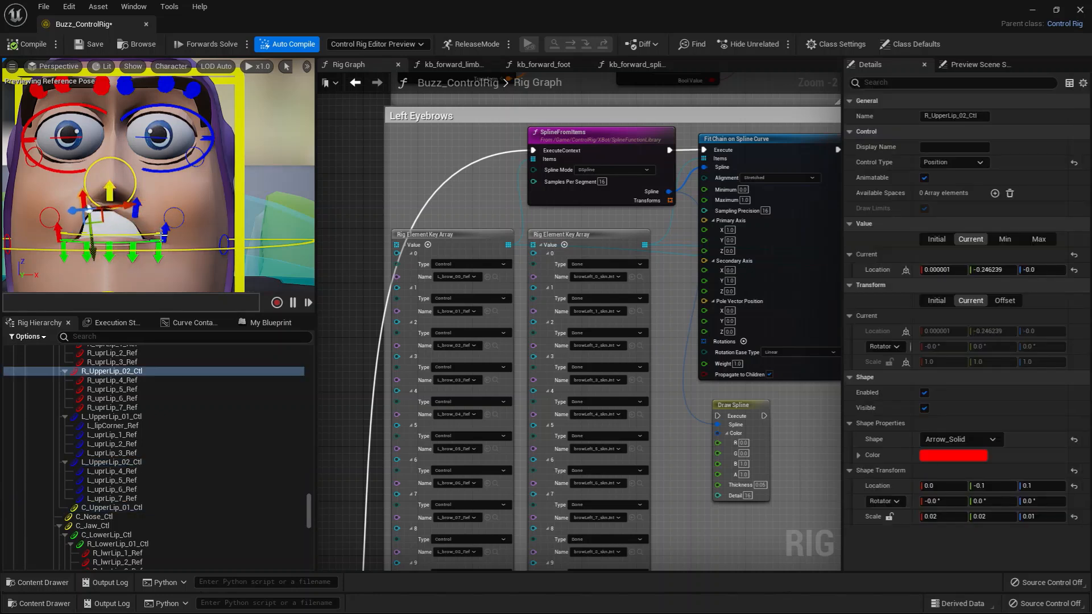
Raise the outer left upper lip control, L_Smile_Ctl and R_Smile_Ctl to test the smile.
{"action": "left_click", "coordinate": [166, 233]}
{"action": "left_click_drag", "start_coordinate": [153, 273], "coordinate": [174, 230]}
{"action": "left_click", "coordinate": [179, 222]}
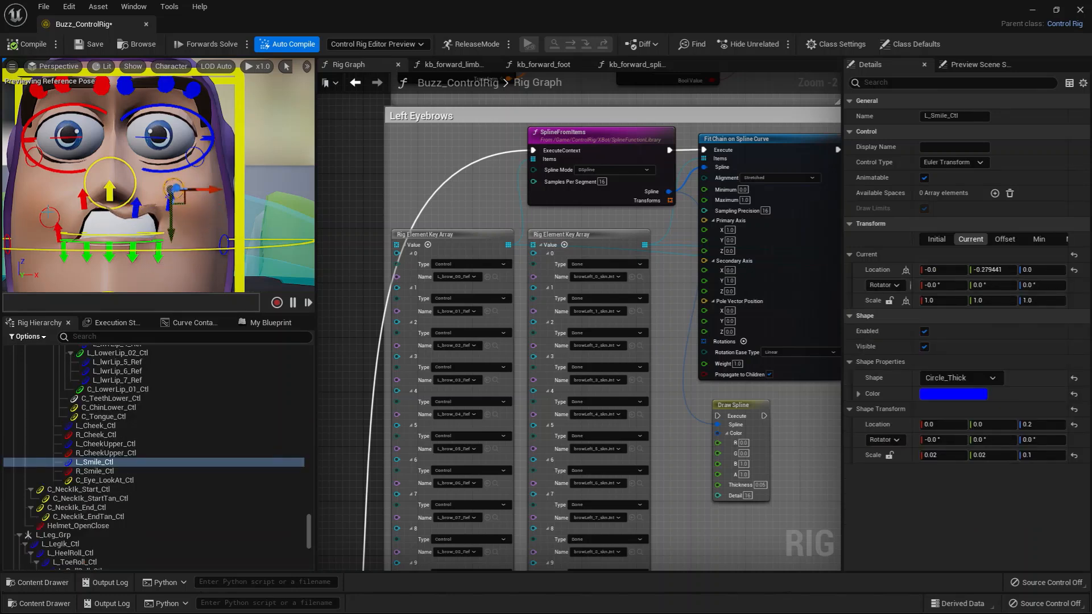
{"action": "left_click", "coordinate": [60, 238]}
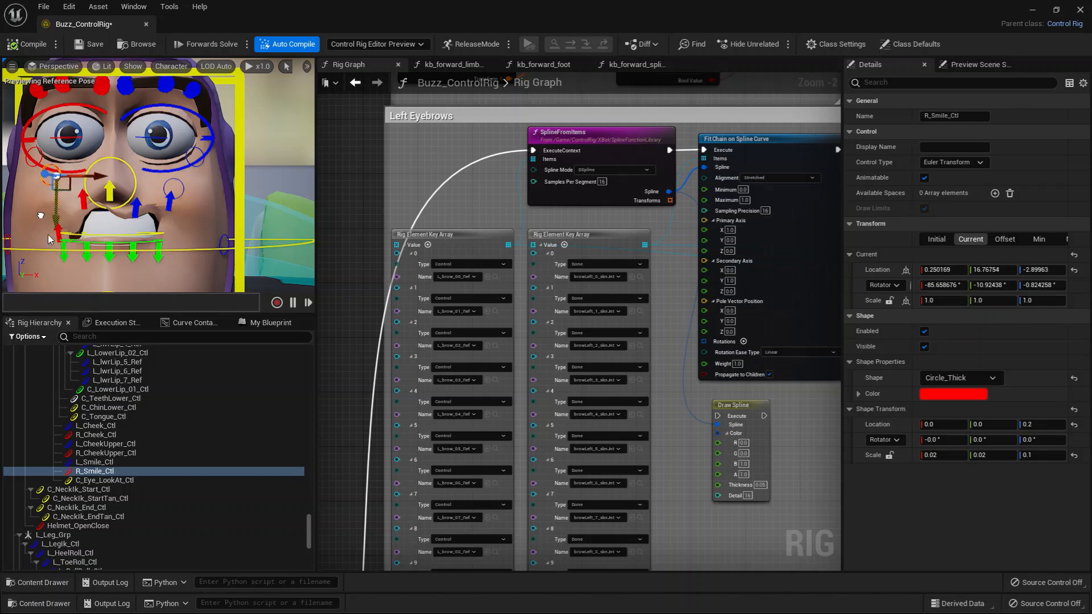
Select C_LowerLip_Ctl and move it downward to open the lower lip.
{"action": "left_click", "coordinate": [87, 254]}
{"action": "left_click", "coordinate": [105, 454]}
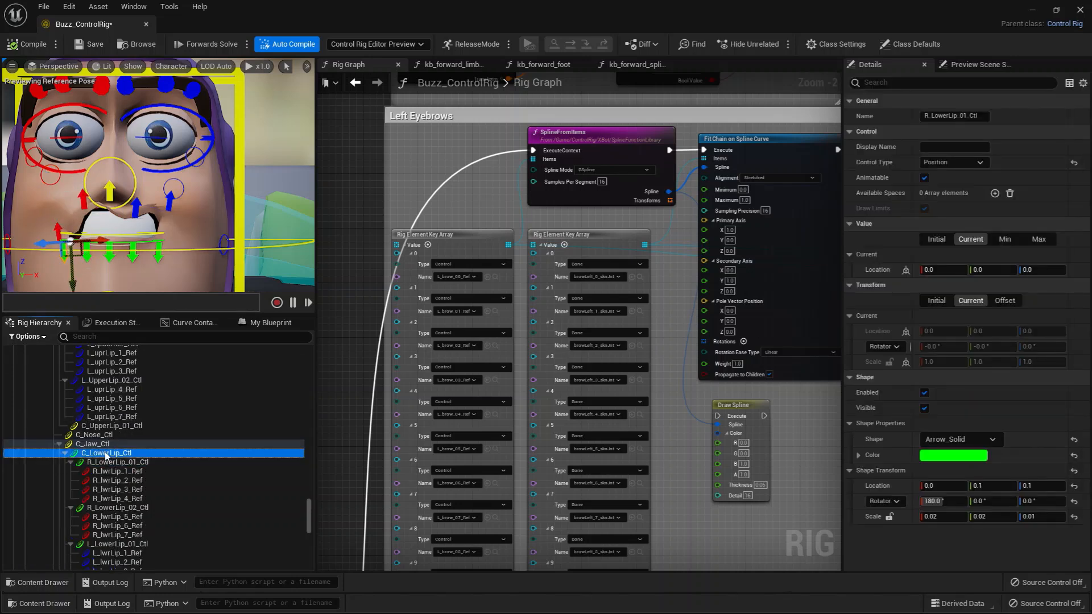
{"action": "left_click_drag", "start_coordinate": [108, 279], "coordinate": [116, 206]}
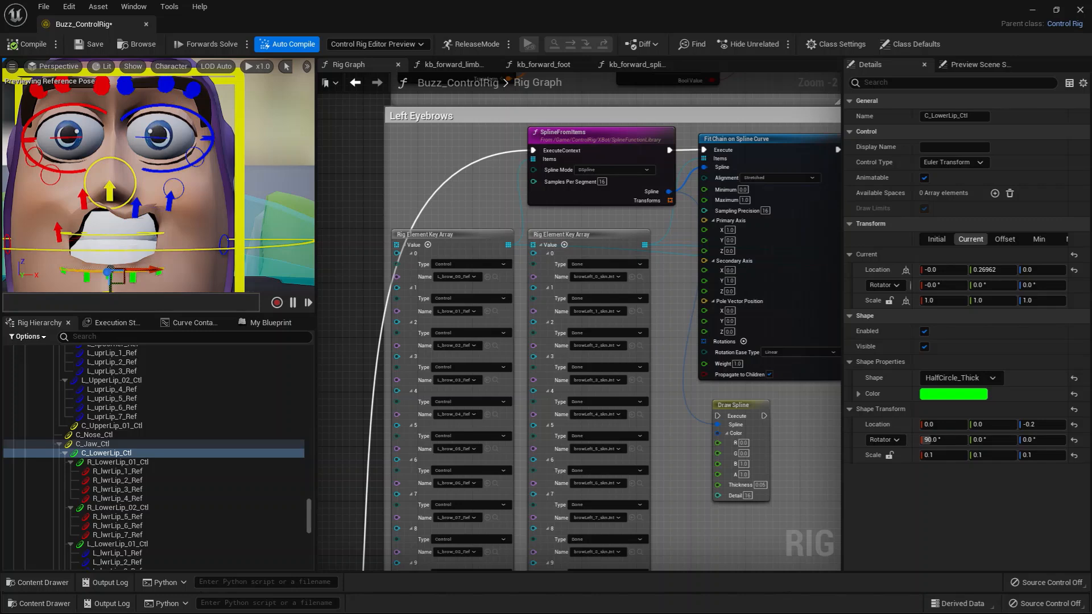
Test rotating the left upper eyelid with L_Eye_UpperLid_Ctl, then select the R_brow_03_Ctl eyebrow control.
{"action": "left_click", "coordinate": [177, 114]}
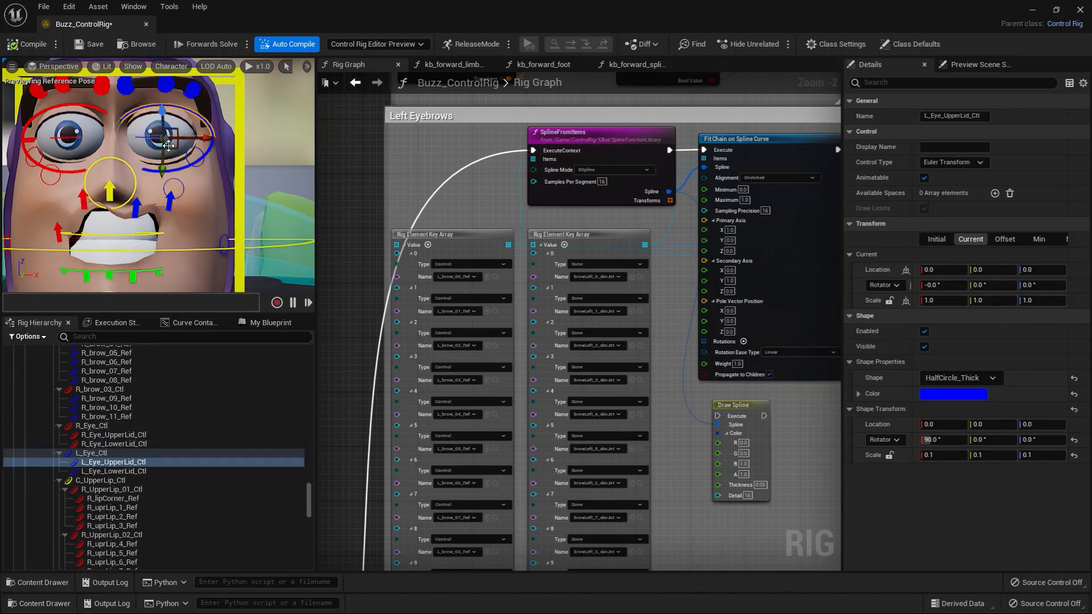
{"action": "key", "text": "e"}
{"action": "left_click_drag", "start_coordinate": [165, 157], "coordinate": [162, 226]}
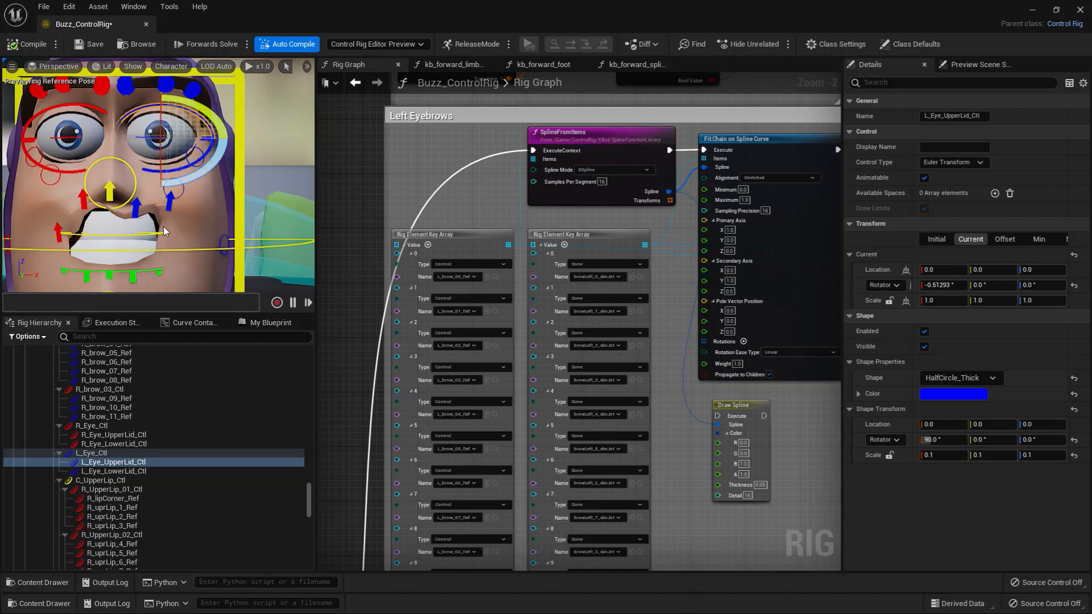
{"action": "right_click_drag", "start_coordinate": [163, 227], "coordinate": [129, 227], "text": "alt"}
{"action": "left_click", "coordinate": [121, 120]}
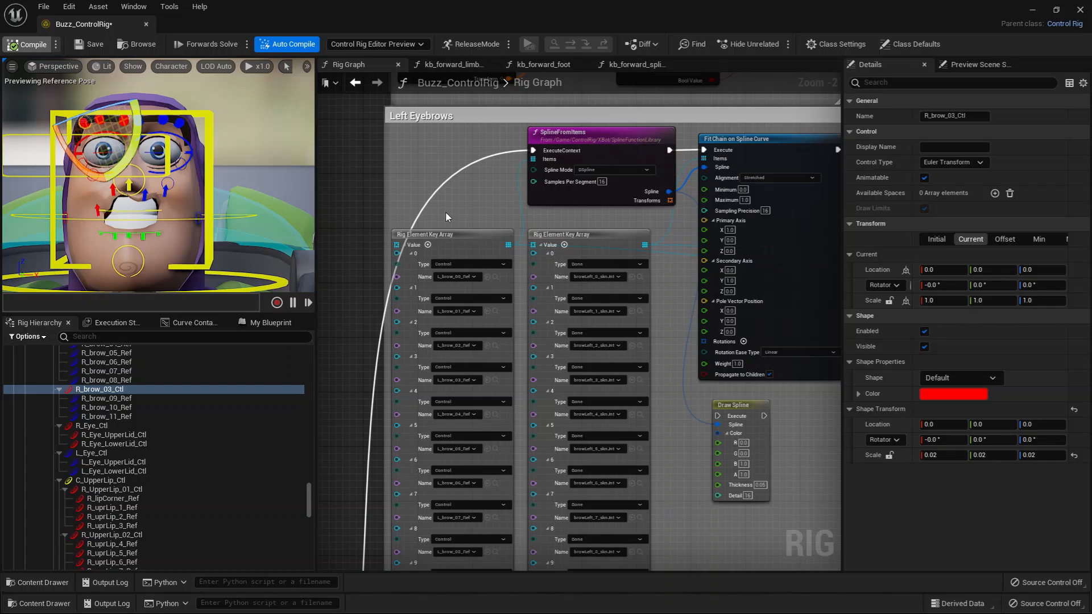
Examine the SplineFromItems node in the Left Eyebrows section and the brow control and bone arrays beside it.
{"action": "right_click_drag", "start_coordinate": [448, 216], "coordinate": [417, 259]}
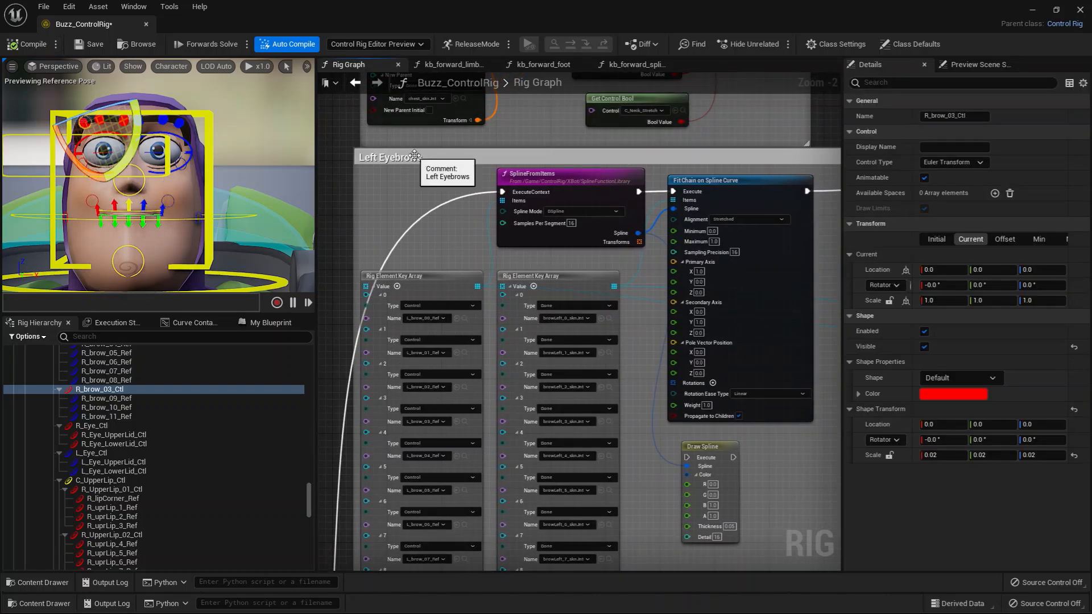
{"action": "scroll", "coordinate": [416, 235], "scroll_direction": "up", "scroll_amount": 2}
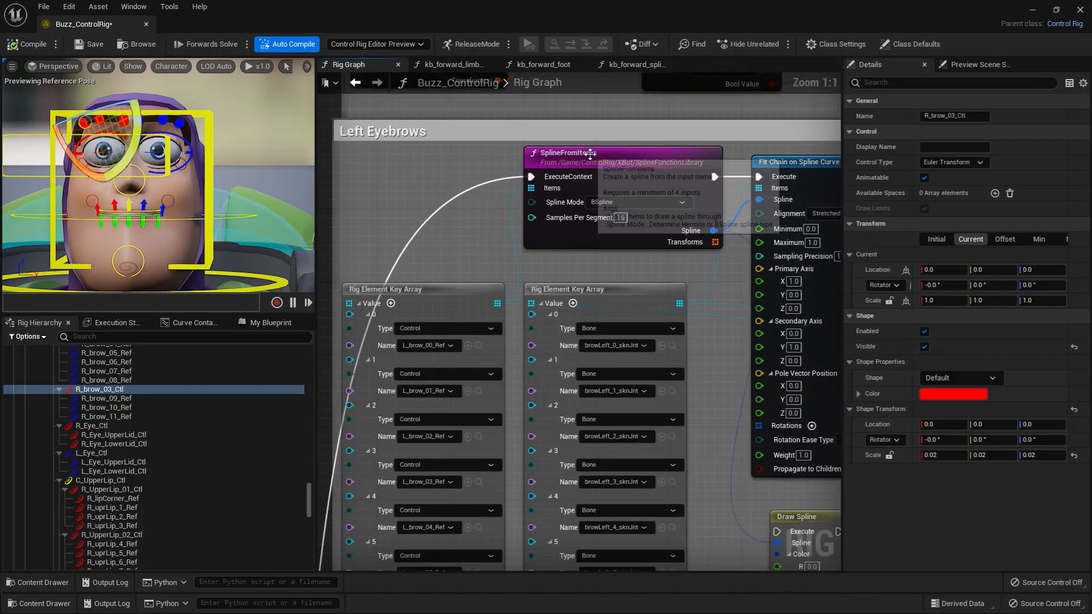
{"action": "left_click", "coordinate": [590, 153]}
{"action": "right_click_drag", "start_coordinate": [474, 231], "coordinate": [420, 220]}
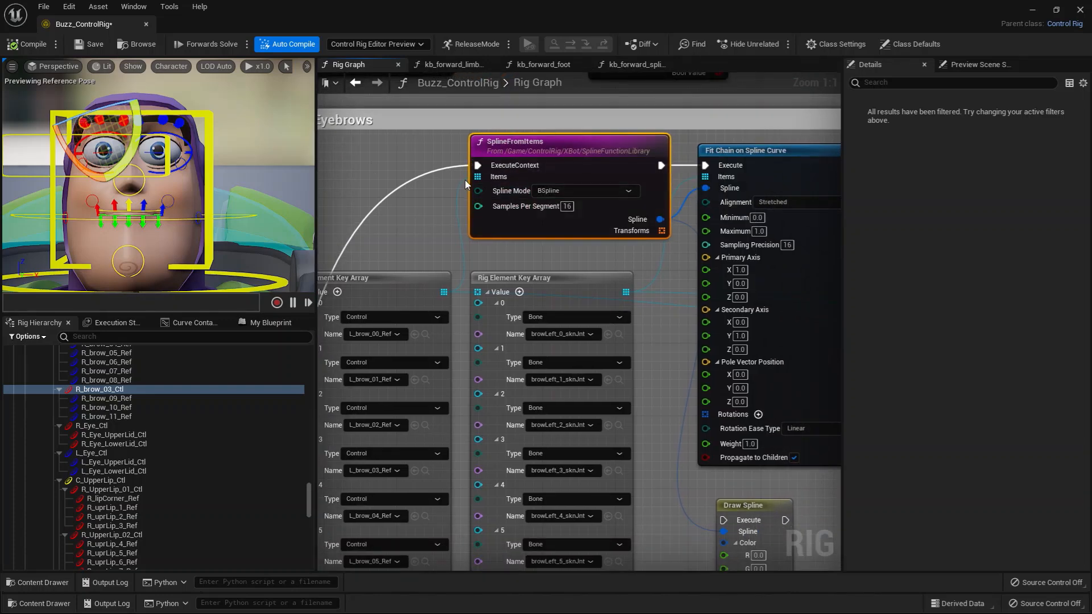
{"action": "right_click_drag", "start_coordinate": [465, 184], "coordinate": [563, 81]}
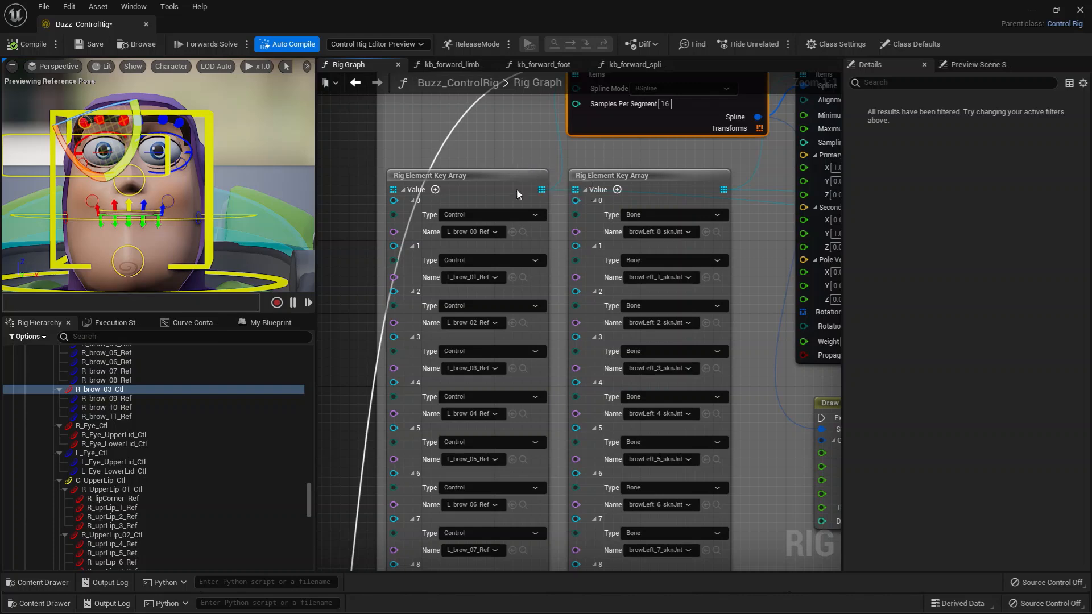
Locate L_brow_00_Ref from the control array in the hierarchy and inspect the references L_brow_01_Ref to L_brow_03_Ref.
{"action": "left_click", "coordinate": [522, 232]}
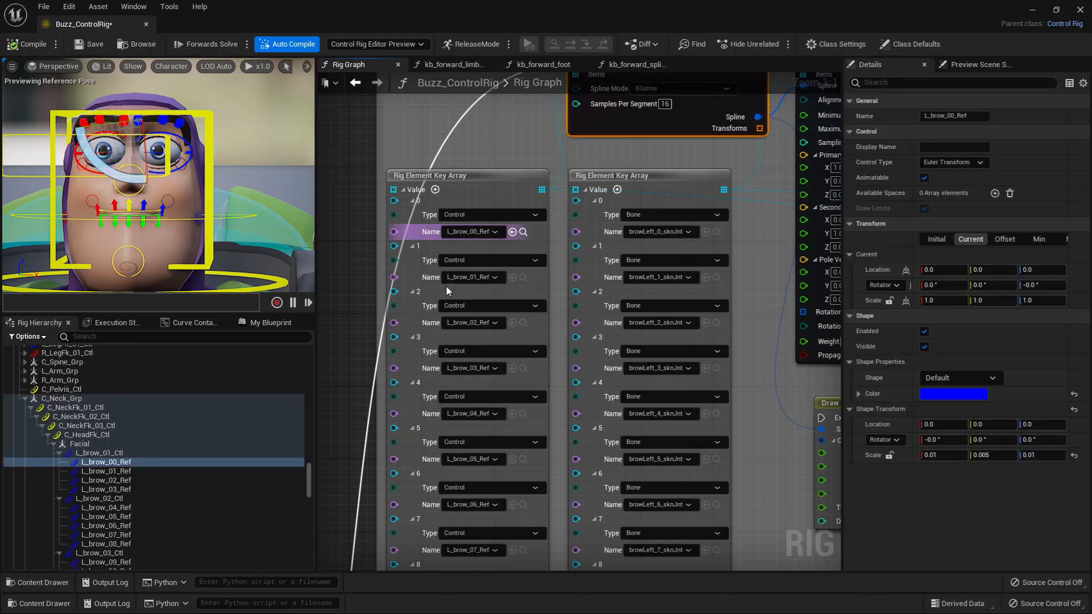
{"action": "left_click", "coordinate": [121, 471]}
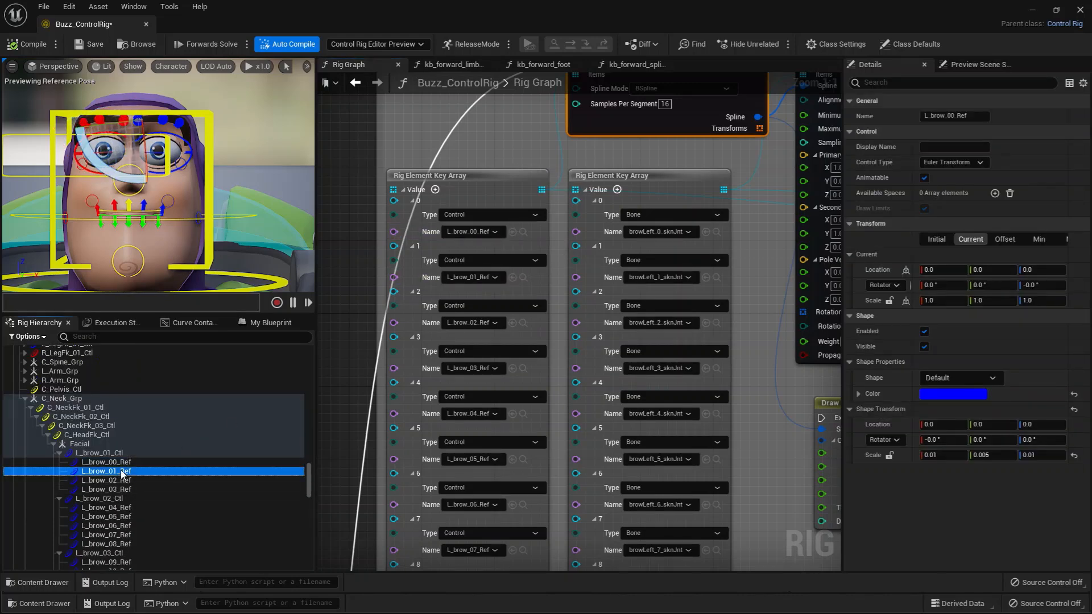
{"action": "left_click", "coordinate": [125, 480]}
{"action": "left_click", "coordinate": [138, 489]}
{"action": "right_click_drag", "start_coordinate": [361, 413], "coordinate": [360, 385]}
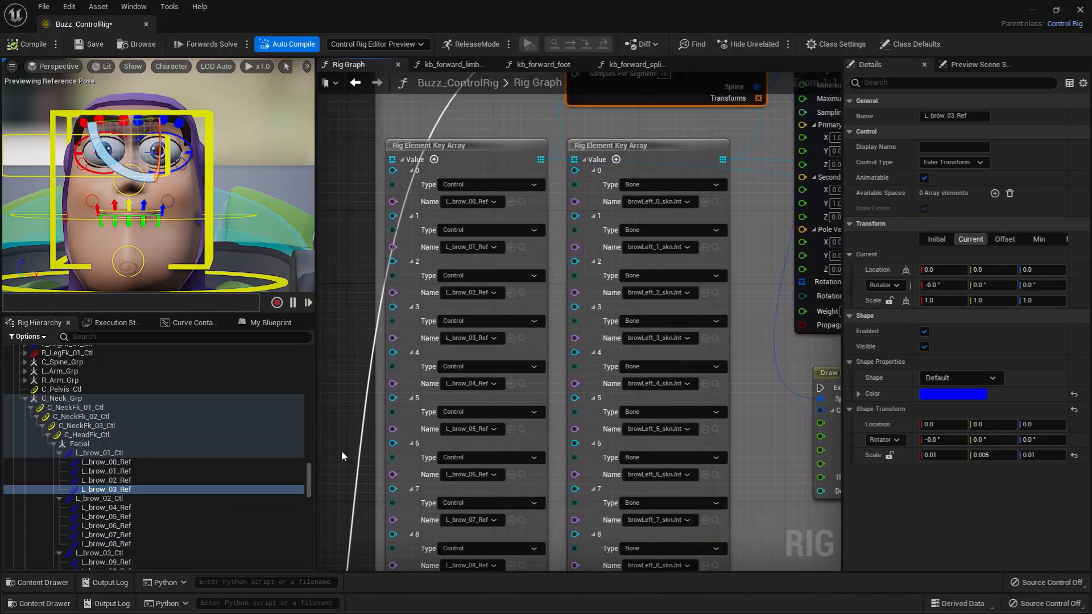
Inspect L_brow_02_Ctl and its child references L_brow_04_Ref, L_brow_05_Ref and L_brow_06_Ref in the hierarchy.
{"action": "left_click", "coordinate": [114, 499]}
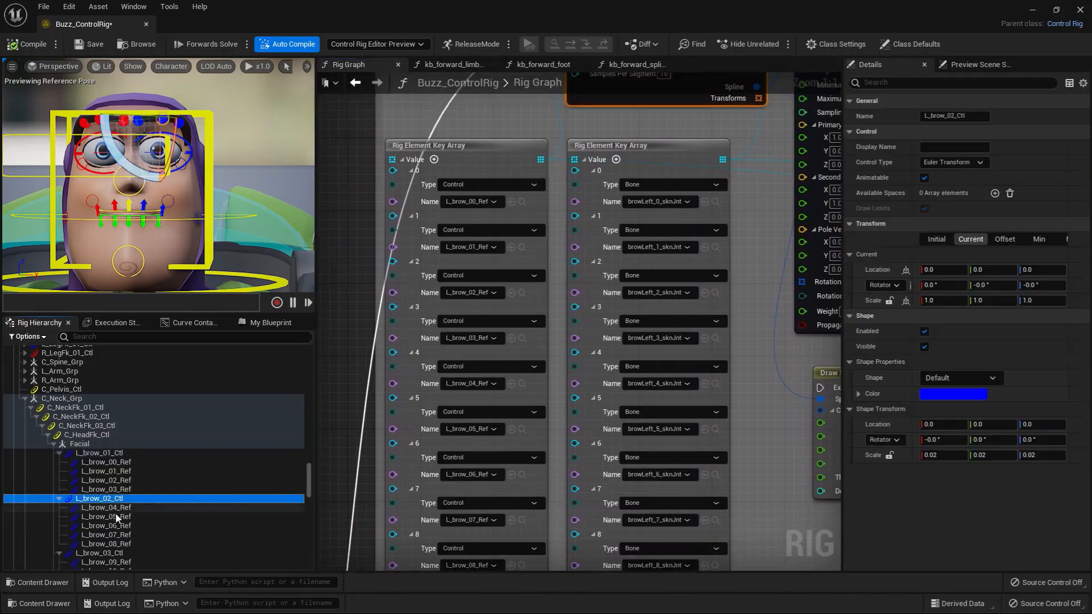
{"action": "left_click", "coordinate": [117, 507]}
{"action": "left_click", "coordinate": [119, 517]}
{"action": "left_click", "coordinate": [121, 526]}
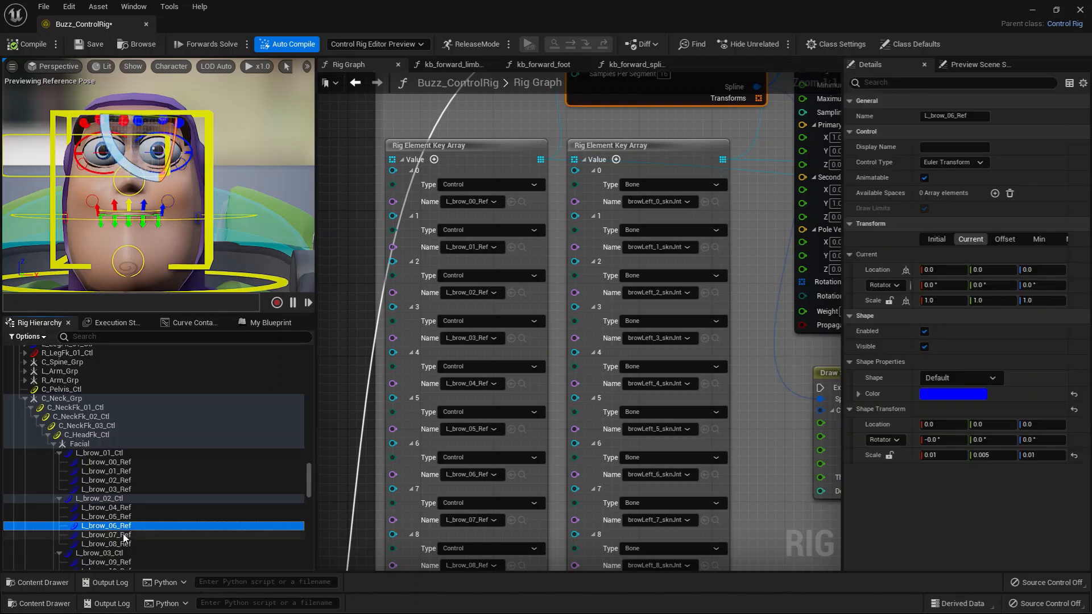
Select all left brow references from L_brow_00_Ref to L_brow_11_Ref together in the hierarchy, leaving out their parent brow controls.
{"action": "left_click", "coordinate": [115, 463]}
{"action": "left_click", "coordinate": [122, 511], "text": "ctrl"}
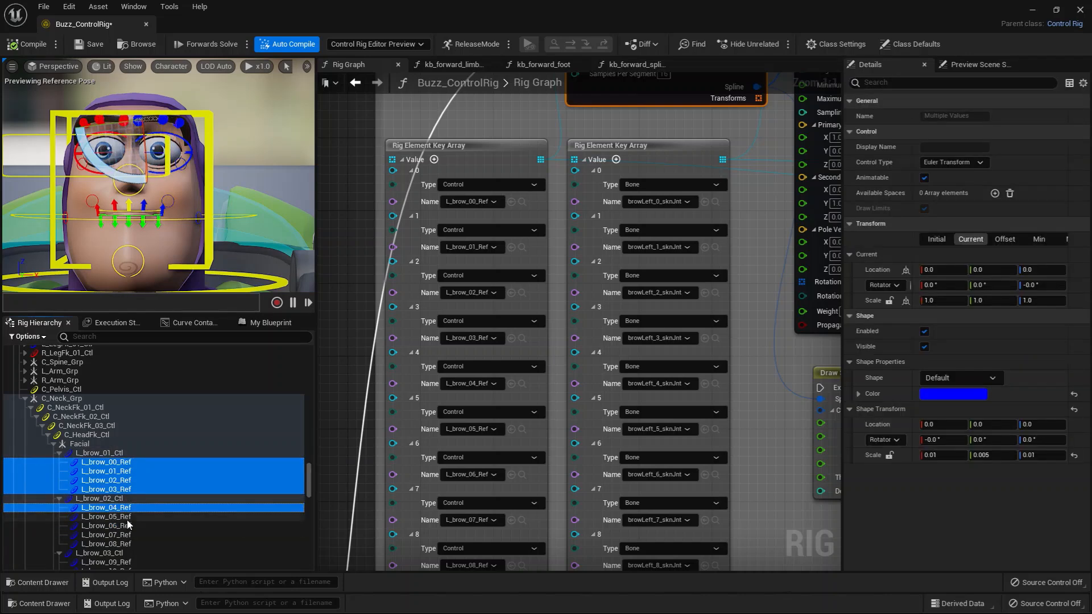
{"action": "left_click", "coordinate": [126, 518], "text": "ctrl"}
{"action": "left_click", "coordinate": [127, 536], "text": "ctrl"}
{"action": "left_click", "coordinate": [124, 528], "text": "ctrl"}
{"action": "left_click", "coordinate": [121, 546], "text": "ctrl"}
{"action": "scroll", "coordinate": [136, 538], "scroll_direction": "down", "scroll_amount": 3}
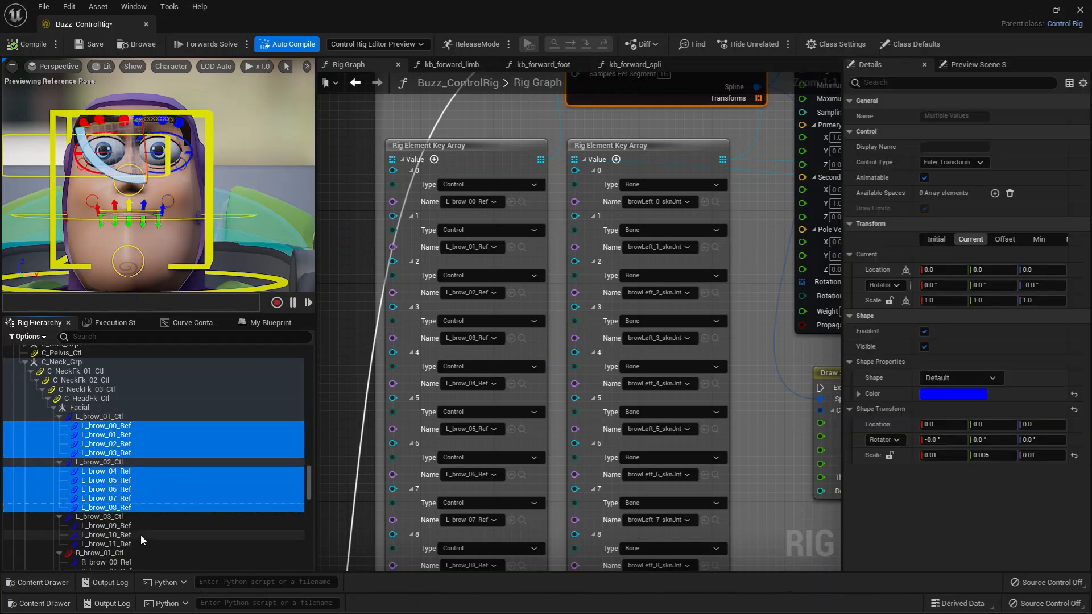
{"action": "left_click", "coordinate": [119, 508], "text": "ctrl"}
{"action": "left_click", "coordinate": [118, 516], "text": "ctrl"}
{"action": "left_click", "coordinate": [126, 526], "text": "ctrl"}
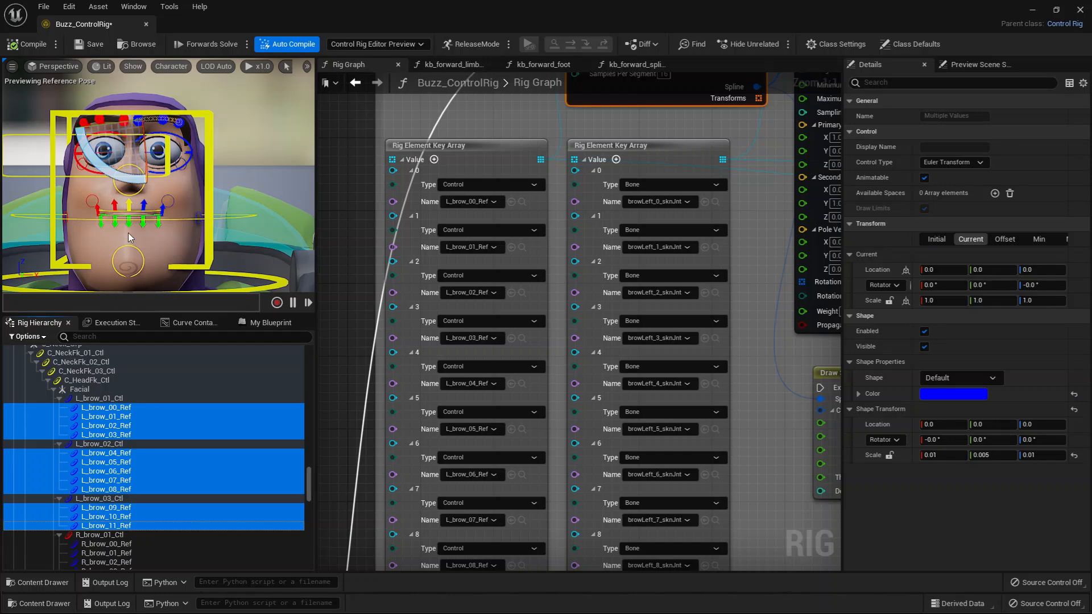
Frame Buzz's face closely in the viewport and set bone drawing to All Hierarchy.
{"action": "left_click_drag", "start_coordinate": [128, 233], "coordinate": [105, 250], "text": "alt"}
{"action": "right_click_drag", "start_coordinate": [128, 233], "coordinate": [174, 240], "text": "alt"}
{"action": "left_click_drag", "start_coordinate": [128, 234], "coordinate": [170, 196], "text": "alt"}
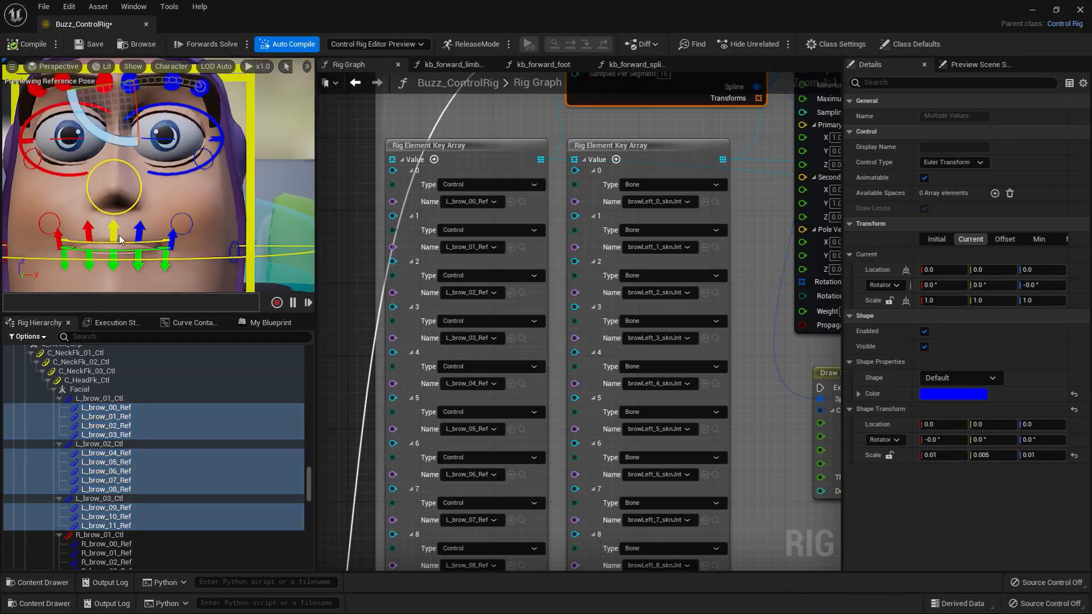
{"action": "left_click", "coordinate": [179, 67]}
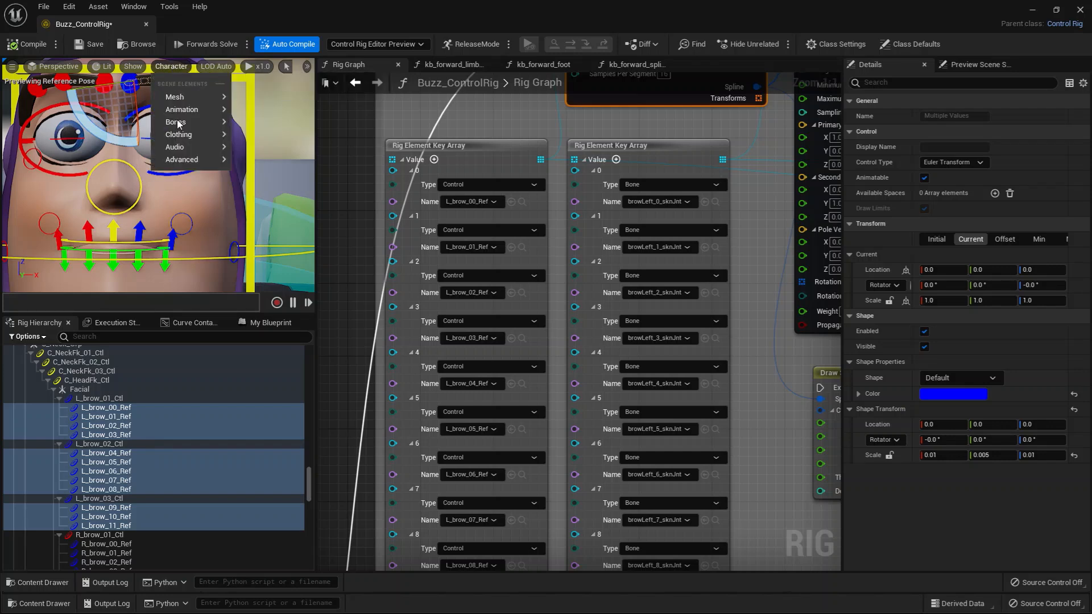
{"action": "mouse_move", "coordinate": [178, 121]}
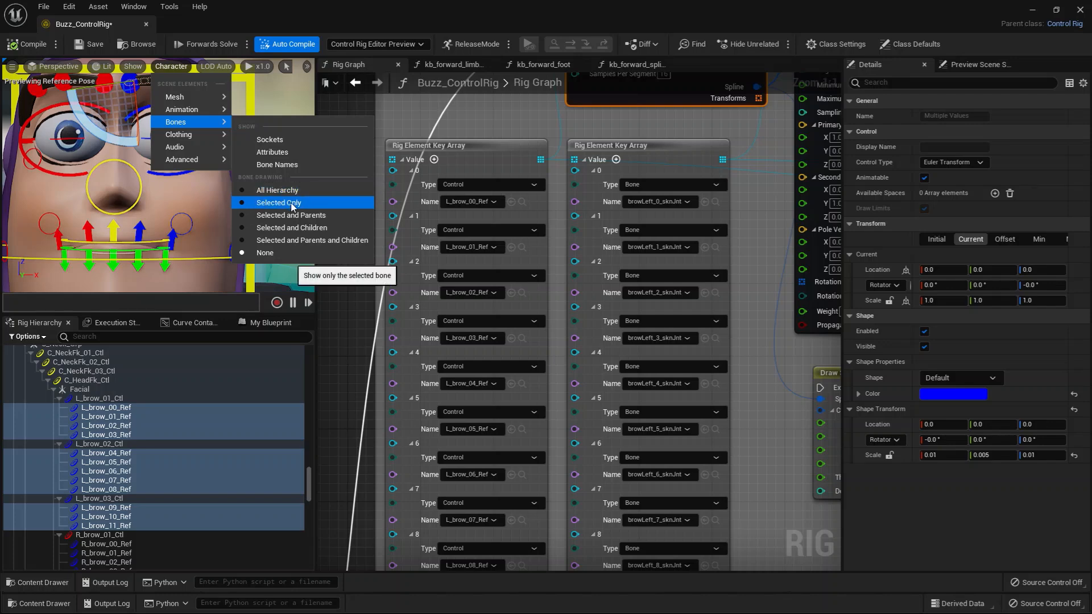
{"action": "left_click", "coordinate": [278, 190]}
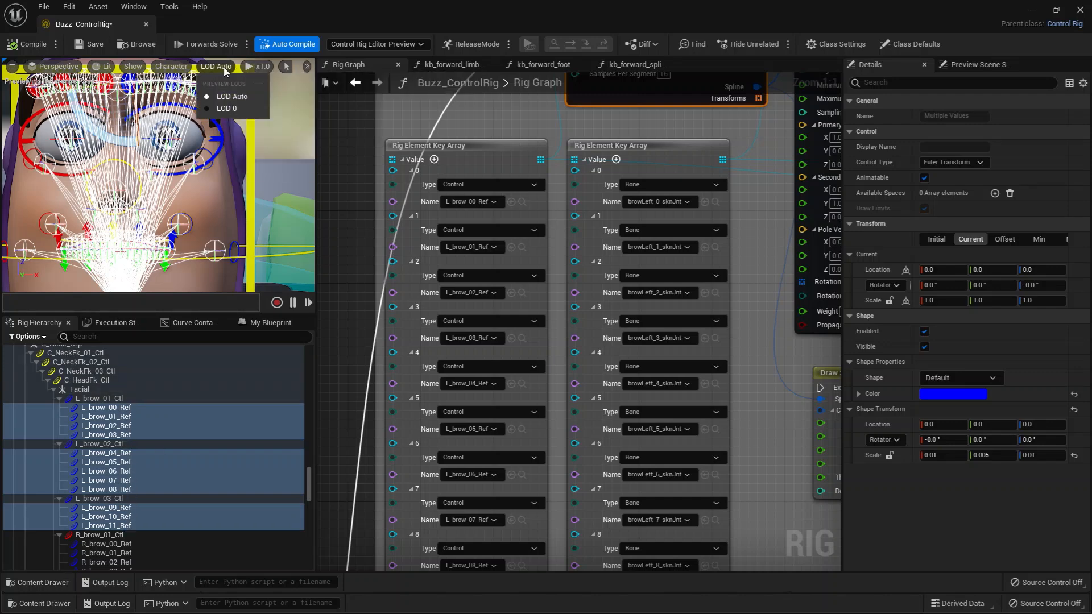
Set the character's bone drawing to None so only the facial controls are drawn.
{"action": "left_click", "coordinate": [258, 66]}
{"action": "left_click", "coordinate": [169, 66]}
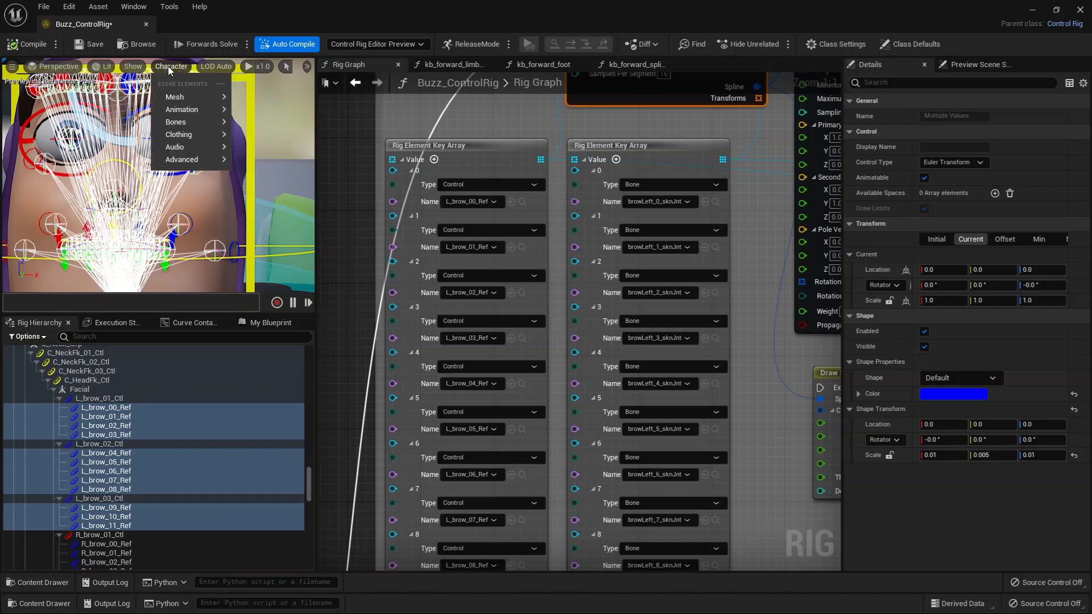
{"action": "mouse_move", "coordinate": [190, 108]}
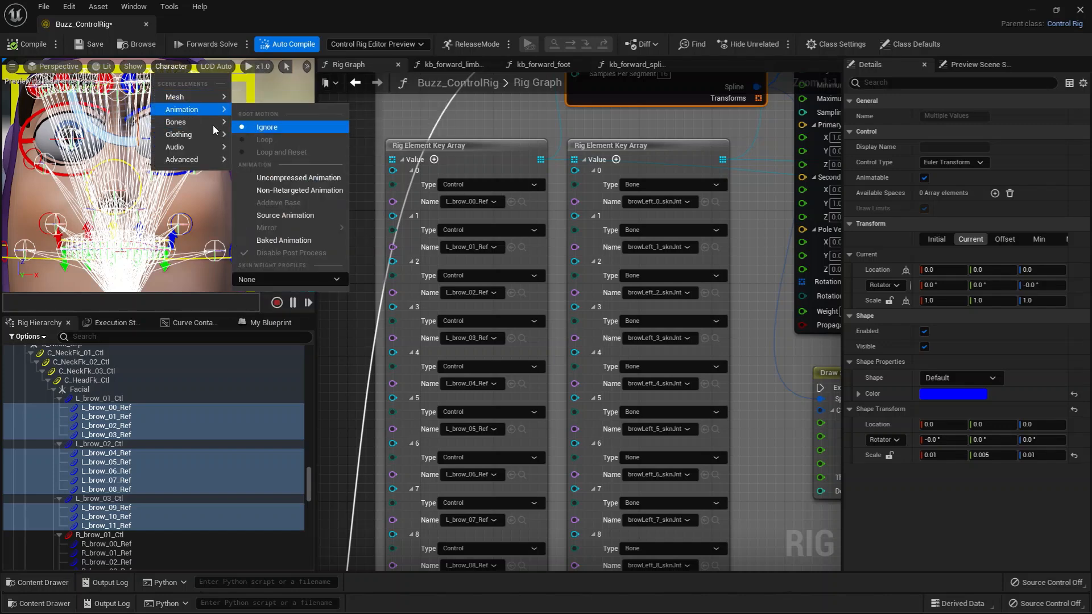
{"action": "mouse_move", "coordinate": [213, 123]}
{"action": "left_click", "coordinate": [284, 259]}
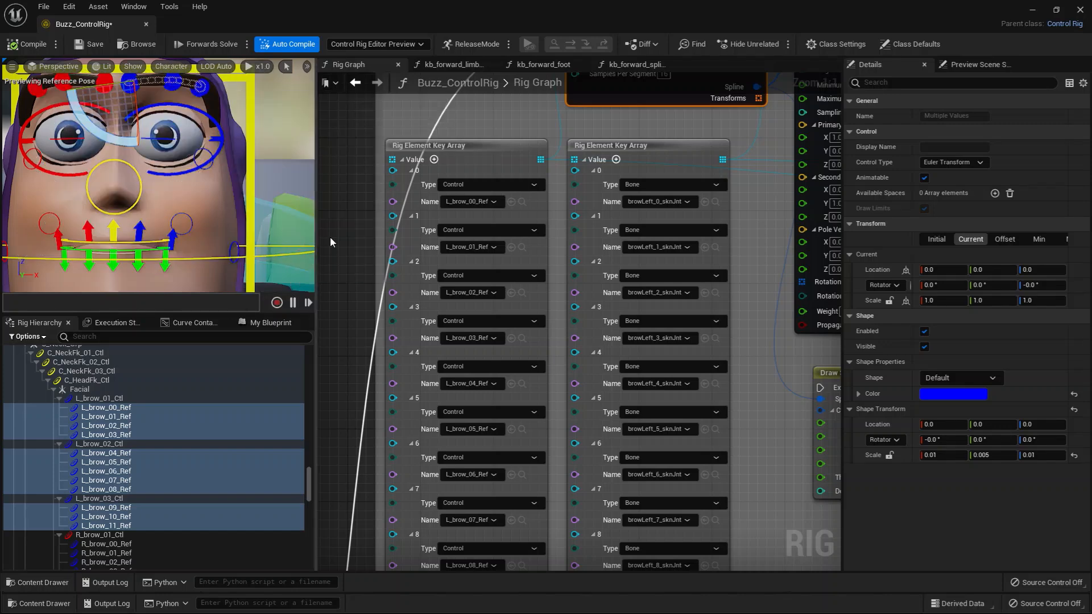
Examine the brow control array, the L_brow_00_Ref control and the Fit Chain on Spline Curve node in the Left Eyebrows section.
{"action": "right_click_drag", "start_coordinate": [529, 131], "coordinate": [524, 222]}
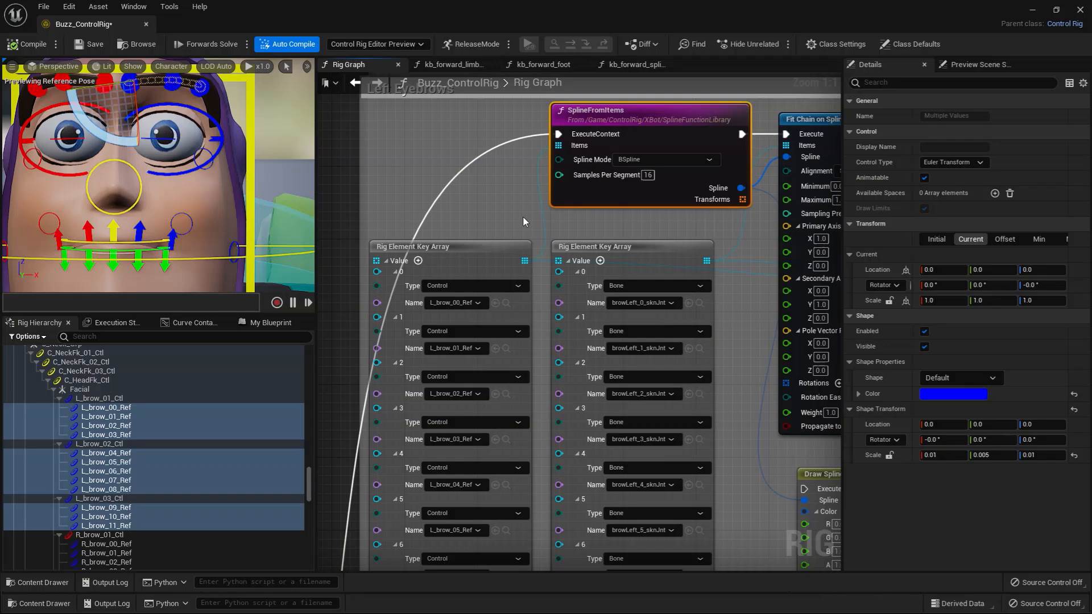
{"action": "left_click", "coordinate": [492, 255]}
{"action": "left_click", "coordinate": [106, 407]}
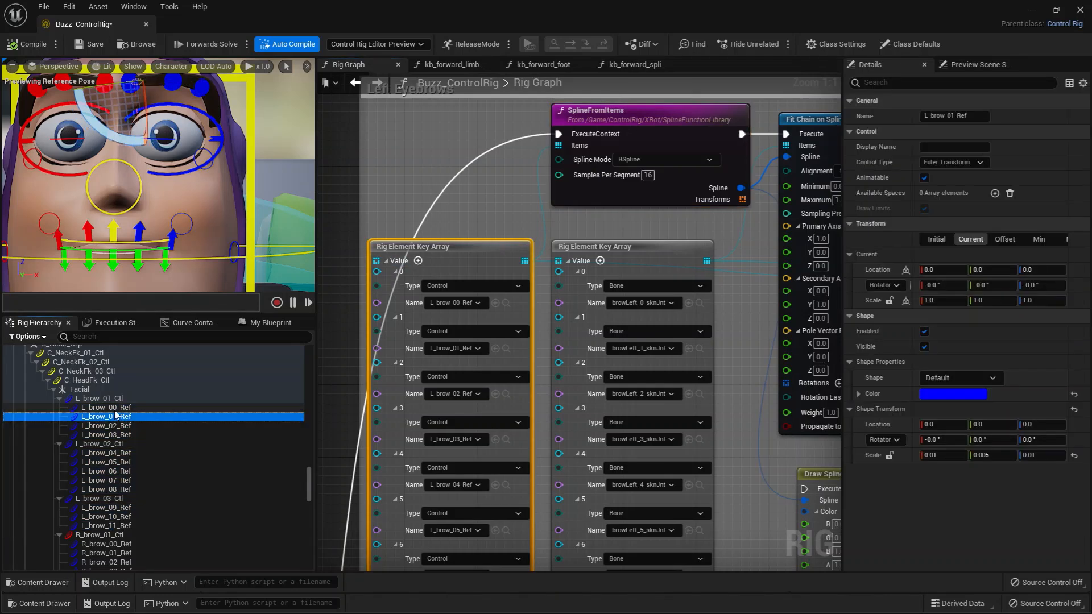
{"action": "right_click_drag", "start_coordinate": [563, 210], "coordinate": [408, 201]}
{"action": "left_click_drag", "start_coordinate": [688, 134], "coordinate": [699, 134]}
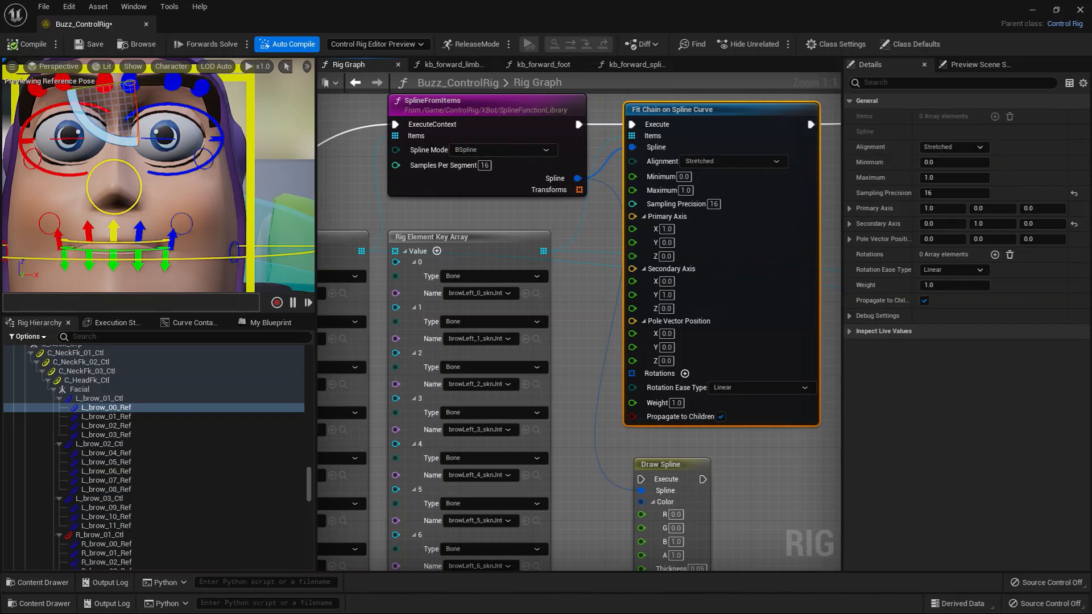
{"action": "right_click_drag", "start_coordinate": [589, 193], "coordinate": [615, 195]}
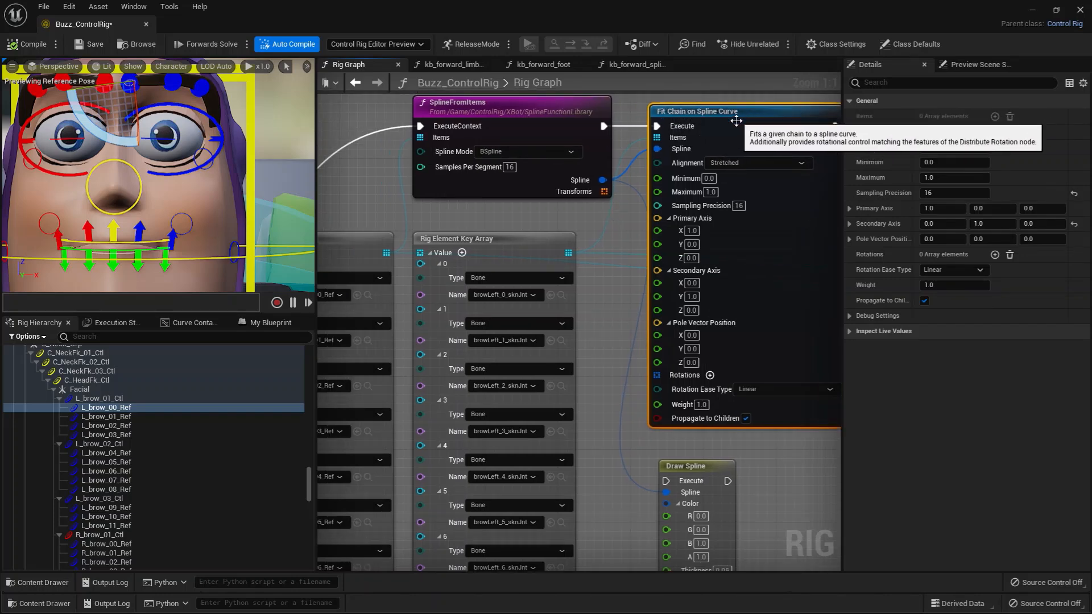
{"action": "right_click_drag", "start_coordinate": [601, 233], "coordinate": [633, 221]}
Collapse the Rig Element Key Array of browLeft bones and place it just below the SplineFromItems node.
{"action": "left_click_drag", "start_coordinate": [574, 231], "coordinate": [601, 232]}
{"action": "right_click_drag", "start_coordinate": [469, 309], "coordinate": [575, 260]}
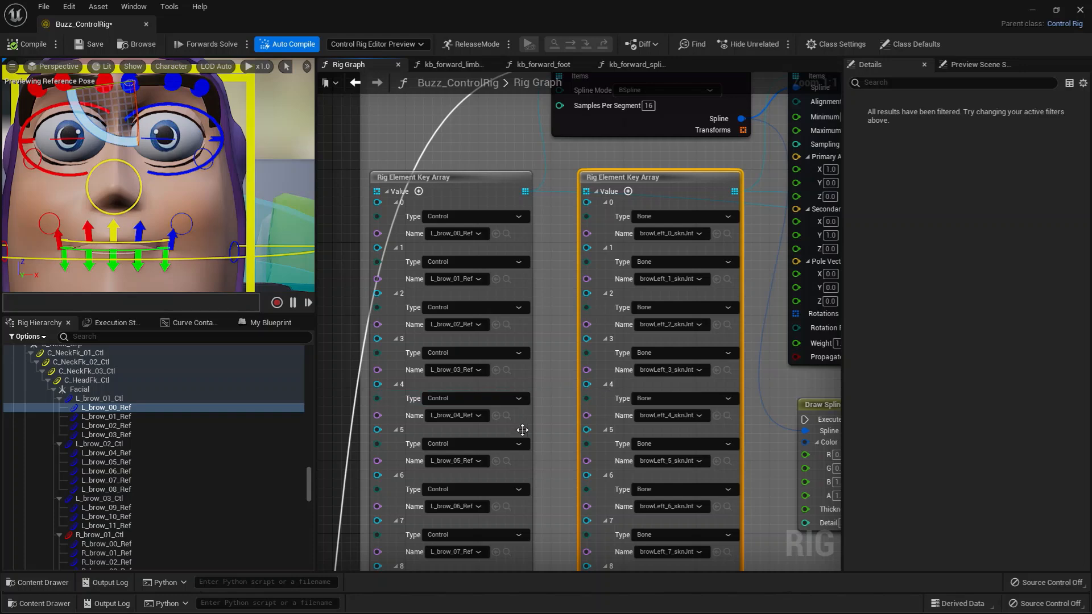
{"action": "right_click_drag", "start_coordinate": [567, 273], "coordinate": [387, 313]}
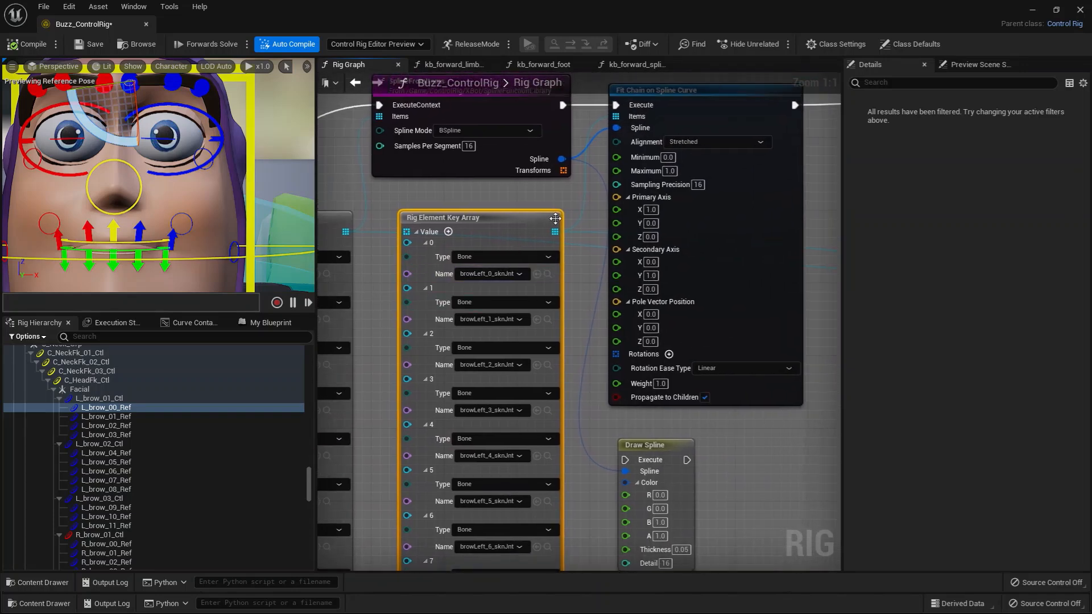
{"action": "left_click", "coordinate": [416, 232]}
{"action": "left_click_drag", "start_coordinate": [480, 225], "coordinate": [516, 206]}
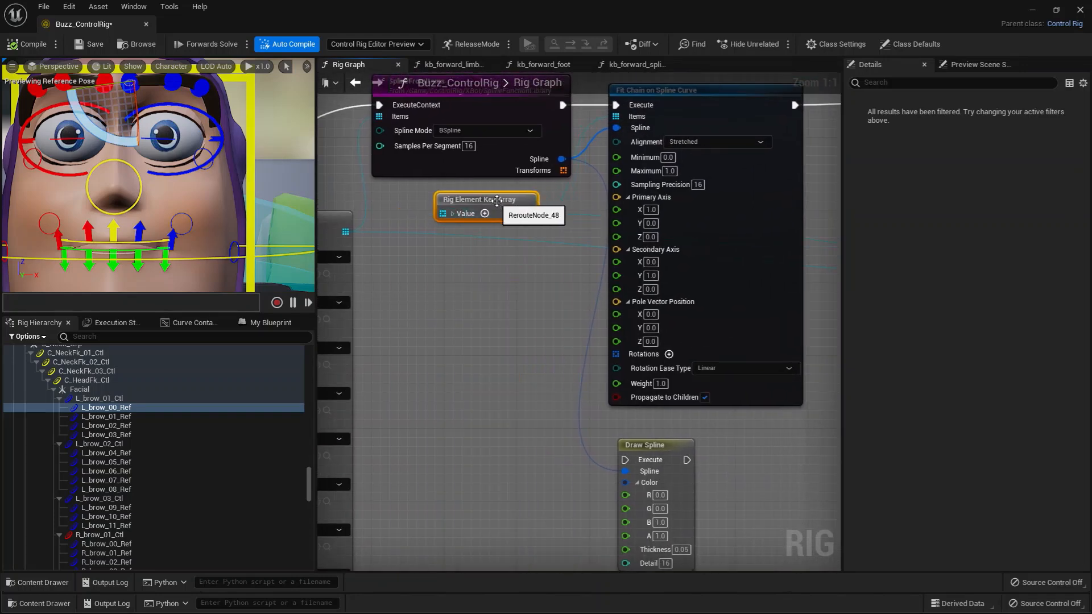
Inspect how SplineFromItems and the collapsed bone array feed the Fit Chain on Spline Curve node.
{"action": "right_click_drag", "start_coordinate": [568, 224], "coordinate": [617, 279]}
{"action": "left_click", "coordinate": [519, 222]}
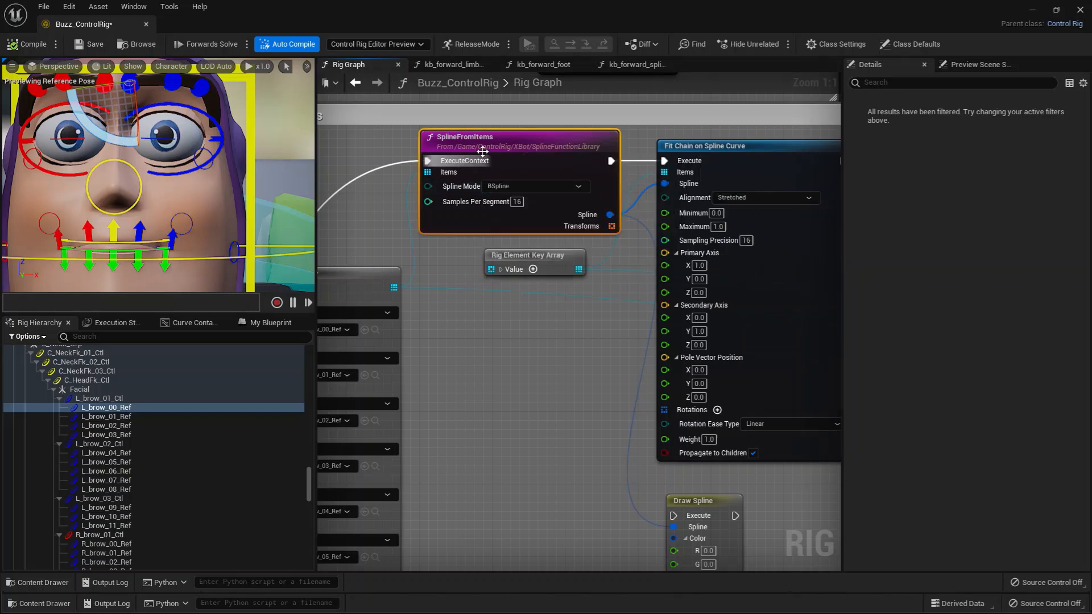
{"action": "right_click_drag", "start_coordinate": [473, 258], "coordinate": [437, 262]}
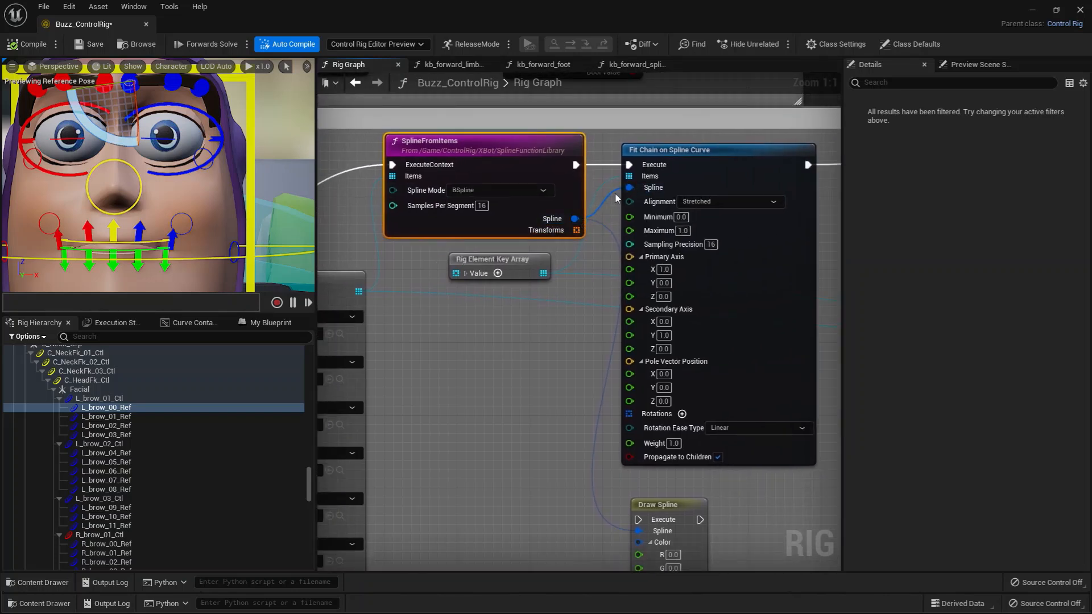
{"action": "right_click_drag", "start_coordinate": [591, 279], "coordinate": [550, 231]}
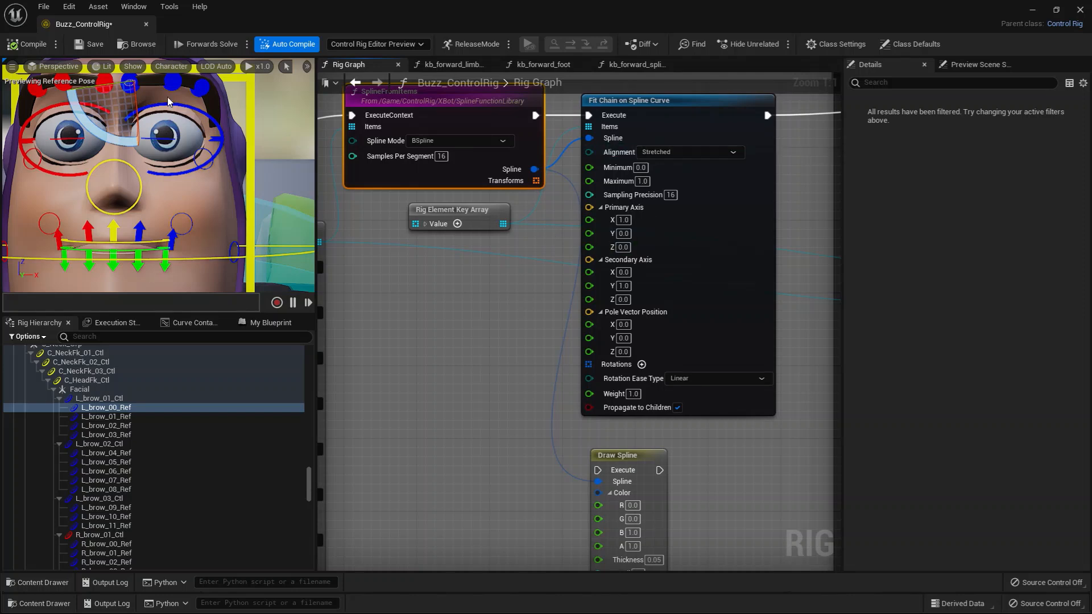
Select L_brow_02_Ctl on the face and move it vertically to a Y location of about -0.69 to test the brow.
{"action": "left_click", "coordinate": [173, 82]}
{"action": "scroll", "coordinate": [165, 149], "scroll_direction": "down", "scroll_amount": 4}
{"action": "key", "text": "w"}
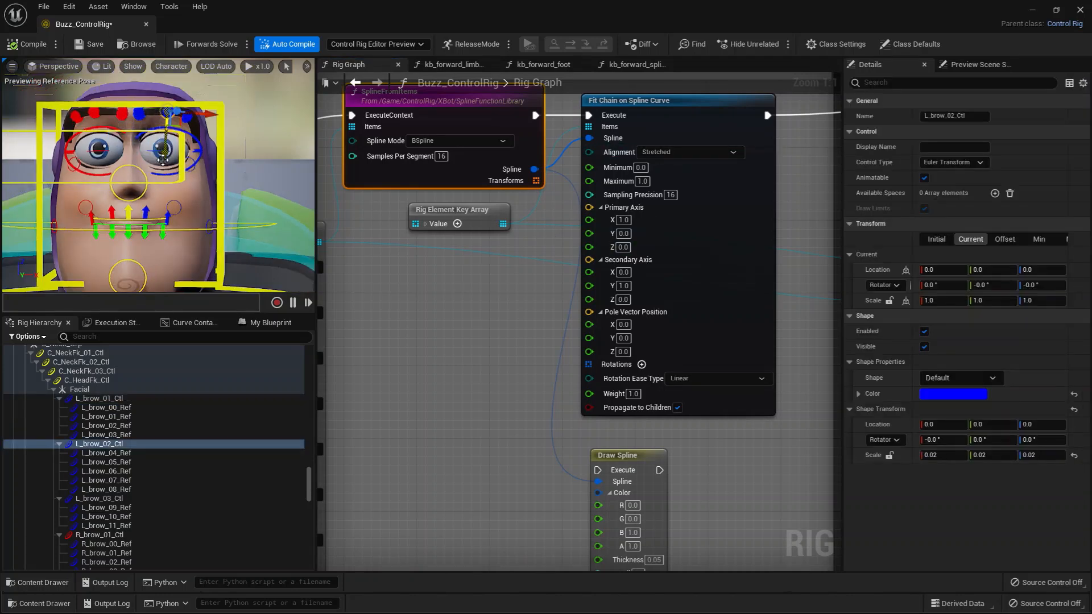
{"action": "left_click_drag", "start_coordinate": [169, 137], "coordinate": [165, 104]}
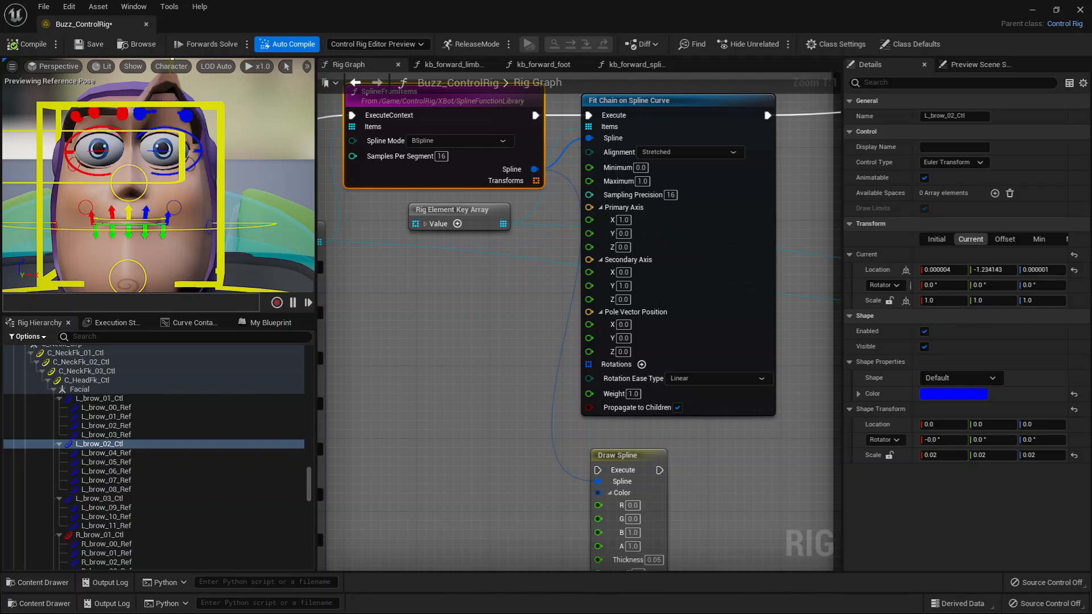
{"action": "left_click_drag", "start_coordinate": [172, 58], "coordinate": [159, 97]}
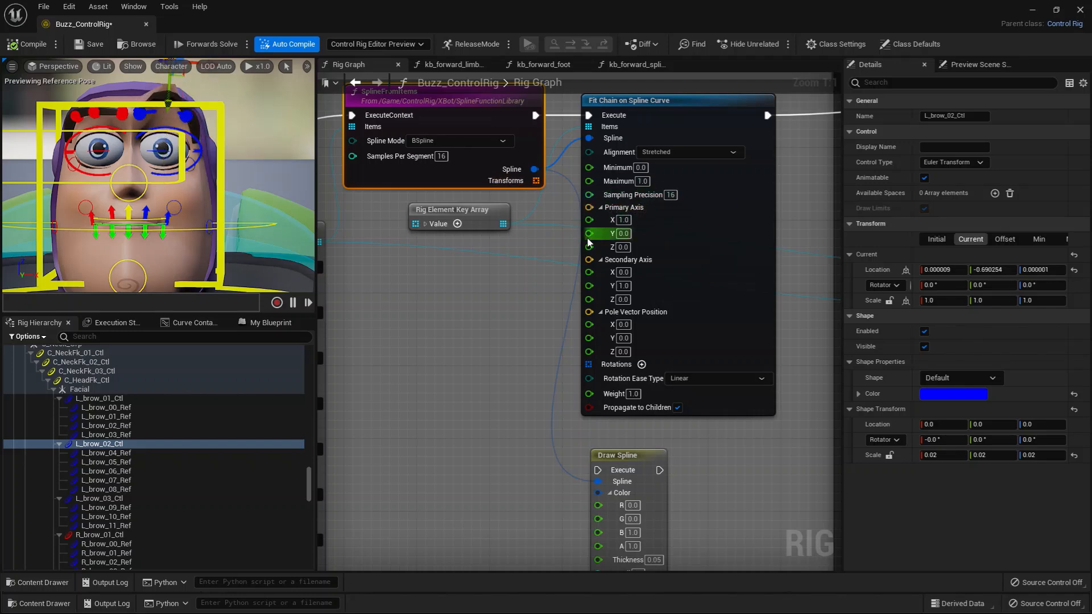
Try the Front alignment on the Fit Chain on Spline Curve node, ending with Alignment set to Stretched.
{"action": "left_click", "coordinate": [654, 152]}
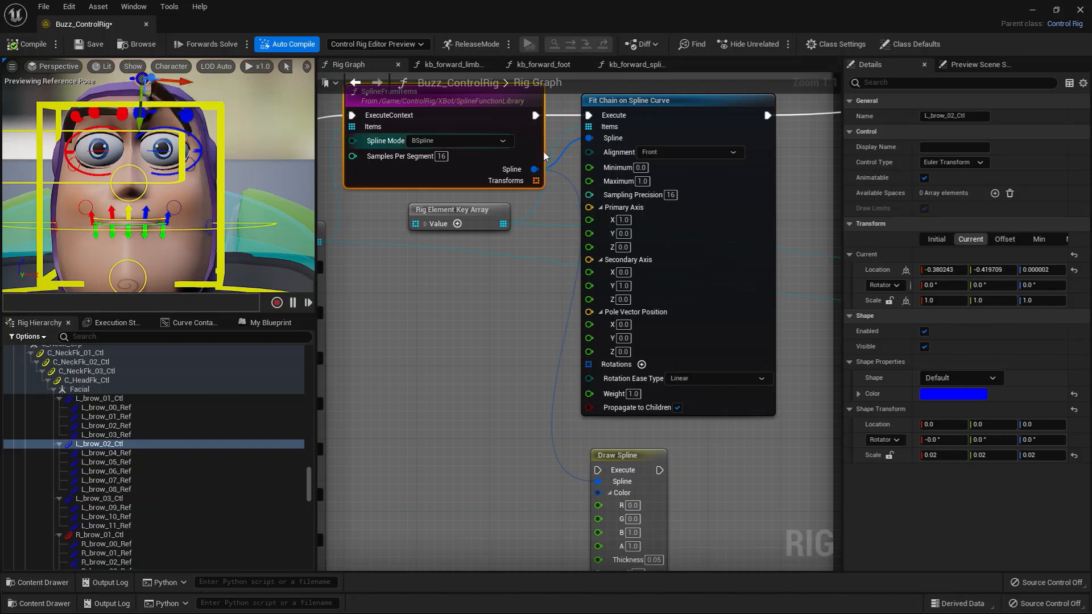
{"action": "left_click", "coordinate": [654, 152]}
{"action": "left_click", "coordinate": [633, 186]}
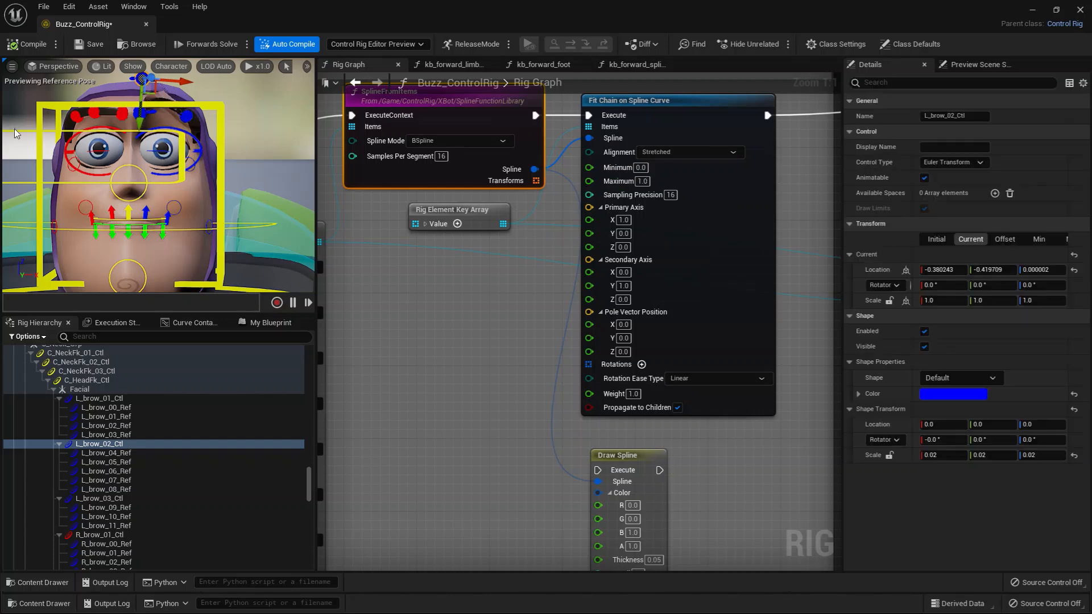
Move L_brow_02_Ctl sideways and vertically to a location of about X 0.07, Y -0.42 to test the stretched brow.
{"action": "left_click_drag", "start_coordinate": [142, 131], "coordinate": [142, 123]}
{"action": "left_click_drag", "start_coordinate": [188, 75], "coordinate": [216, 75]}
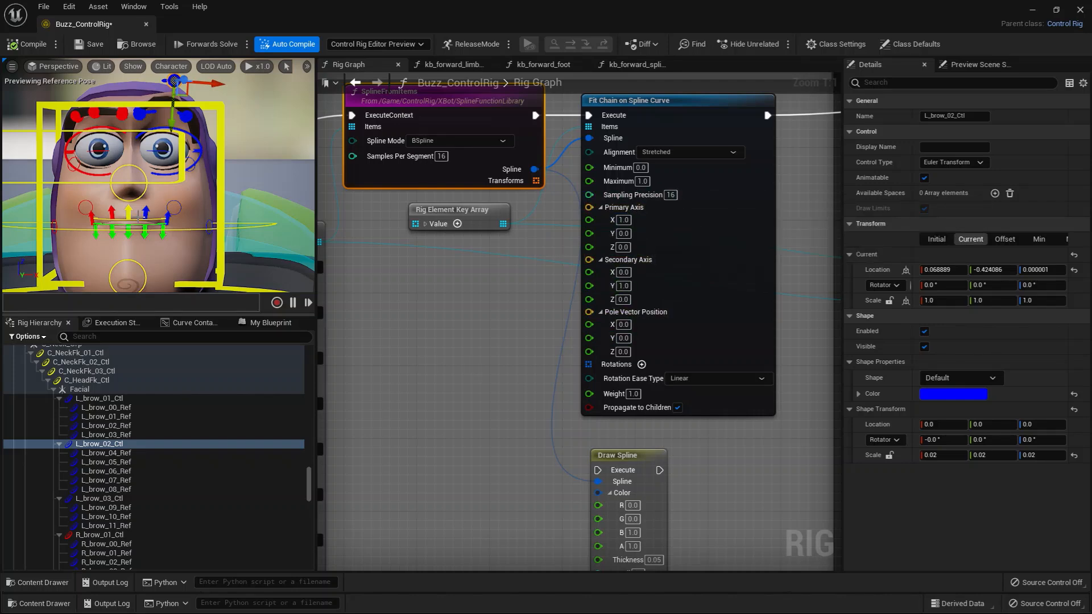
{"action": "mouse_move", "coordinate": [50, 200]}
{"action": "left_mouse_down", "text": "alt"}
{"action": "mouse_move", "coordinate": [131, 203]}
{"action": "mouse_move", "coordinate": [51, 196]}
{"action": "left_mouse_up", "text": "alt"}
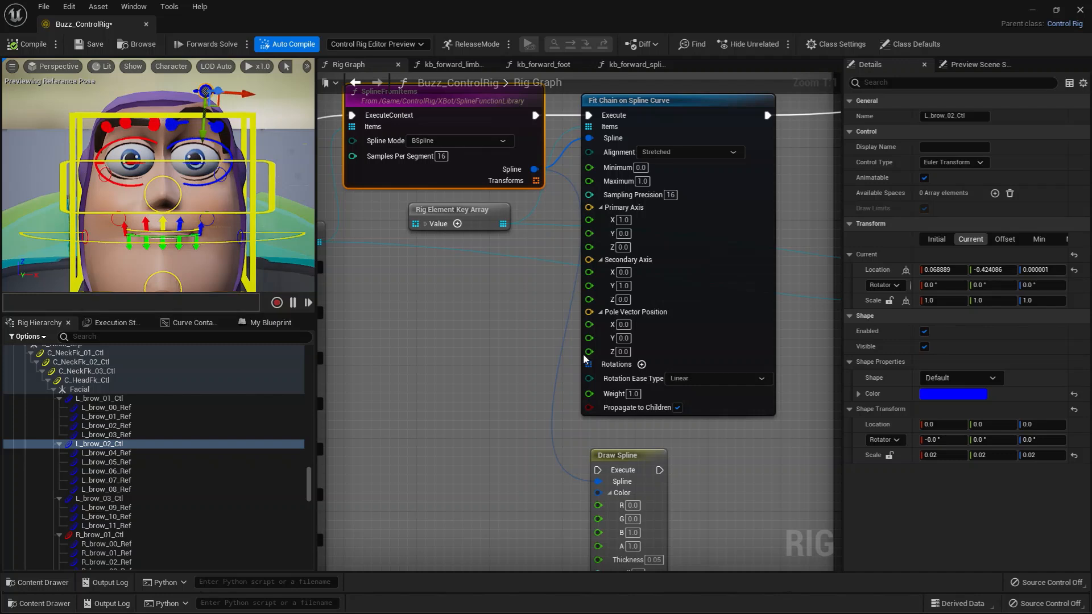
Inspect the Draw Spline node below Fit Chain on Spline Curve, including its color, thickness and detail settings.
{"action": "right_click_drag", "start_coordinate": [572, 433], "coordinate": [582, 374]}
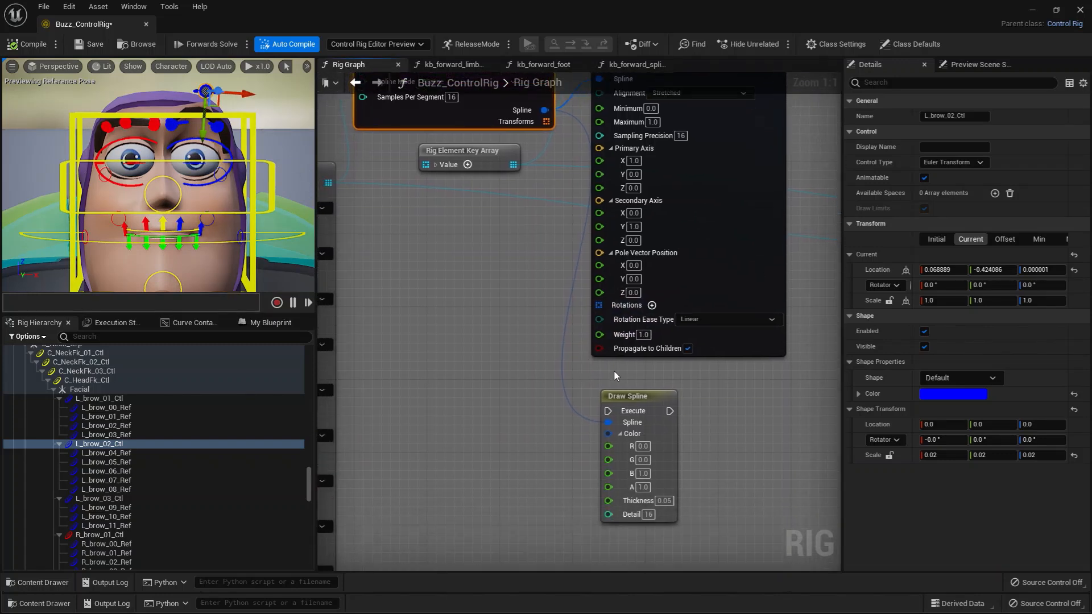
{"action": "left_click_drag", "start_coordinate": [672, 390], "coordinate": [670, 381]}
{"action": "right_click_drag", "start_coordinate": [510, 367], "coordinate": [549, 439]}
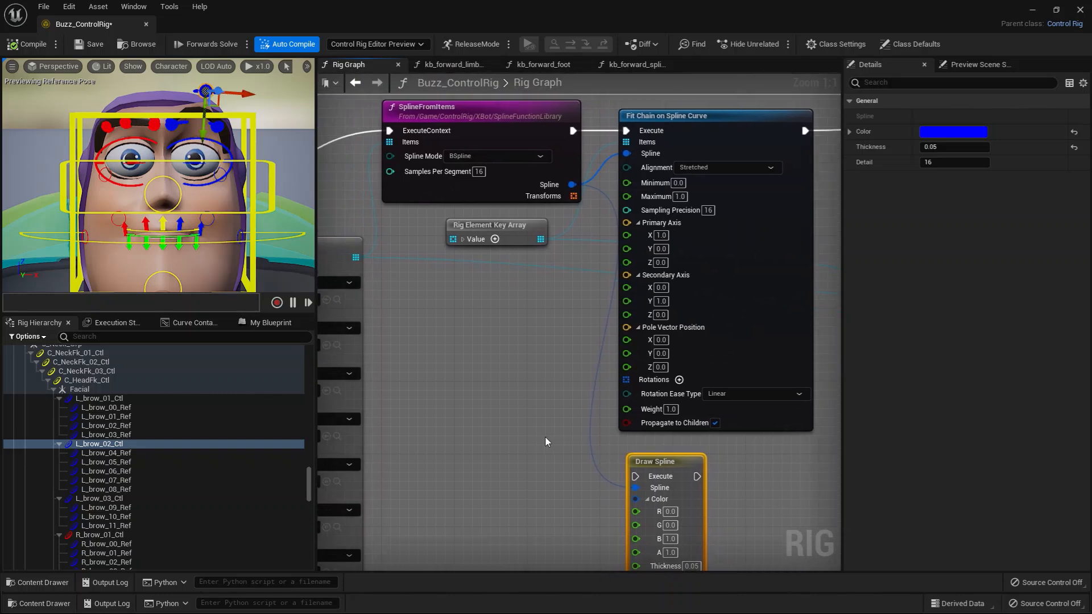
{"action": "scroll", "coordinate": [556, 427], "scroll_direction": "down", "scroll_amount": 1}
{"action": "right_click_drag", "start_coordinate": [507, 368], "coordinate": [507, 413]}
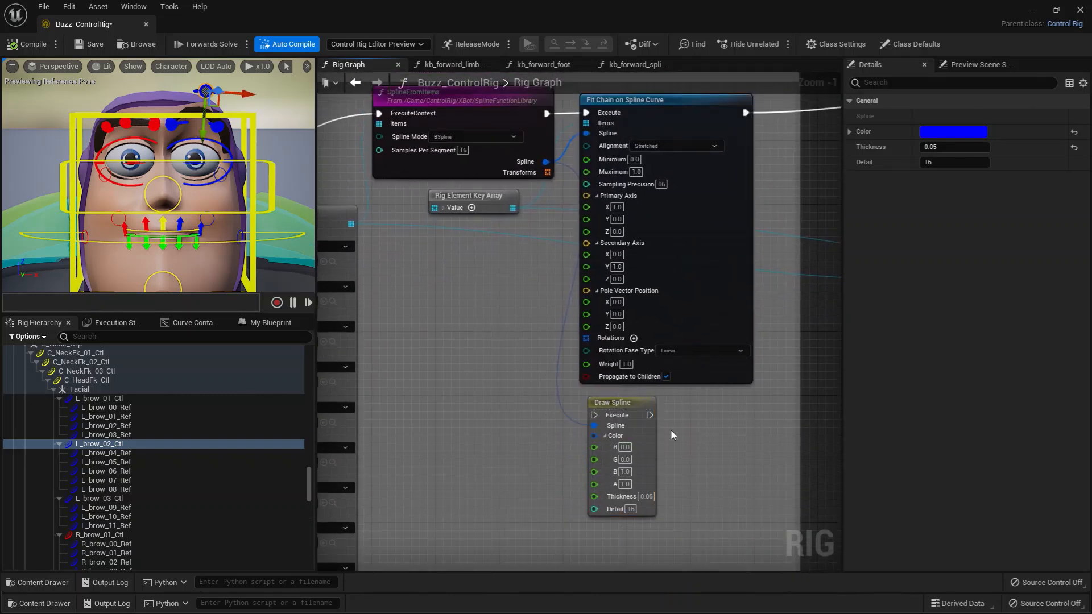
Connect the SplineFromItems execution output to the Draw Spline node and check the drawn brow curve with L_brow_02_Ctl moved.
{"action": "mouse_move", "coordinate": [627, 402]}
{"action": "left_mouse_down"}
{"action": "mouse_move", "coordinate": [675, 402]}
{"action": "mouse_move", "coordinate": [635, 402]}
{"action": "left_mouse_up"}
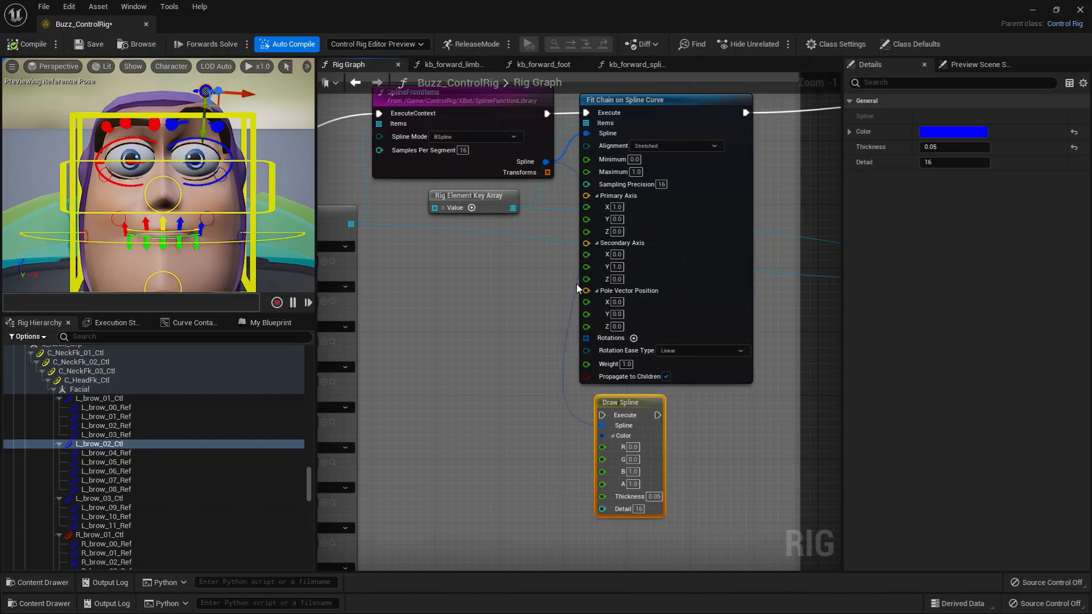
{"action": "left_click_drag", "start_coordinate": [546, 114], "coordinate": [604, 416]}
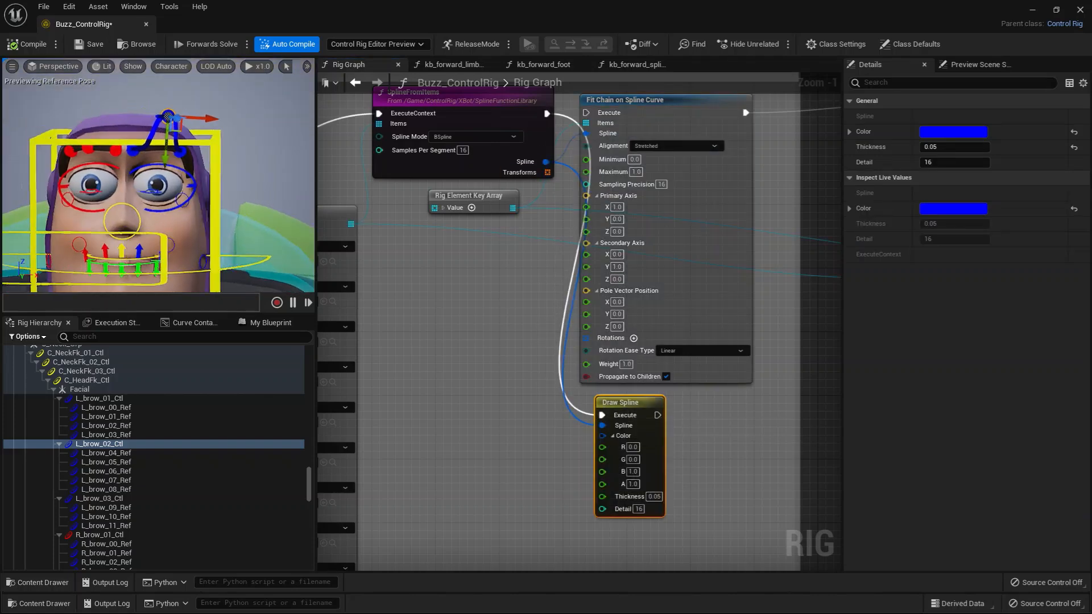
{"action": "mouse_move", "coordinate": [171, 155]}
{"action": "left_mouse_down", "text": "alt"}
{"action": "mouse_move", "coordinate": [190, 136]}
{"action": "mouse_move", "coordinate": [186, 189]}
{"action": "mouse_move", "coordinate": [178, 137]}
{"action": "left_mouse_up", "text": "alt"}
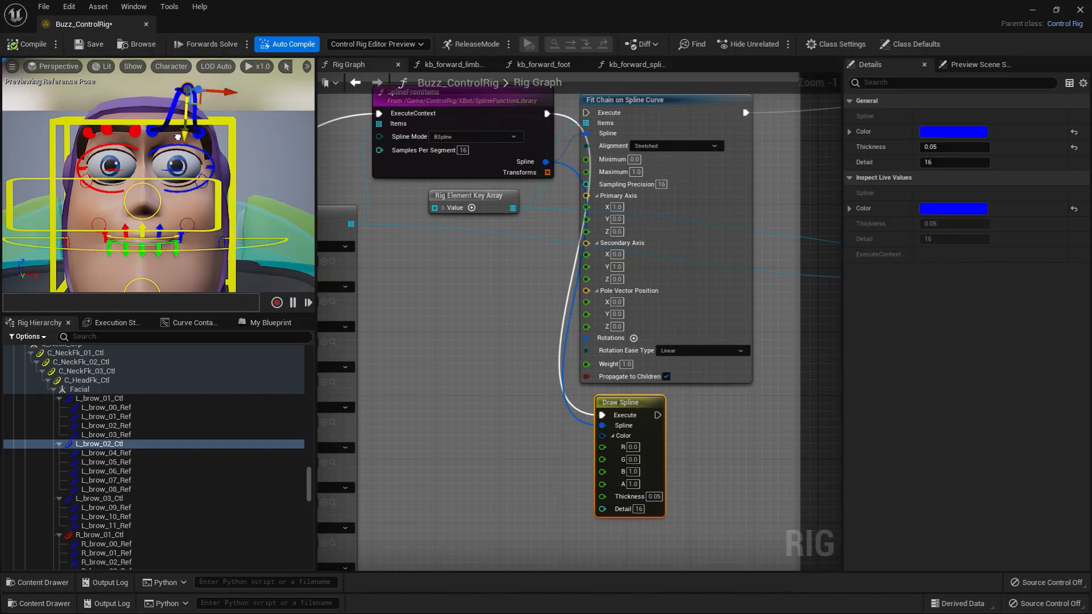
Compare the positions of L_brow_06_Ref, L_brow_00_Ref and L_brow_02_Ctl against the drawn spline.
{"action": "left_click", "coordinate": [106, 471]}
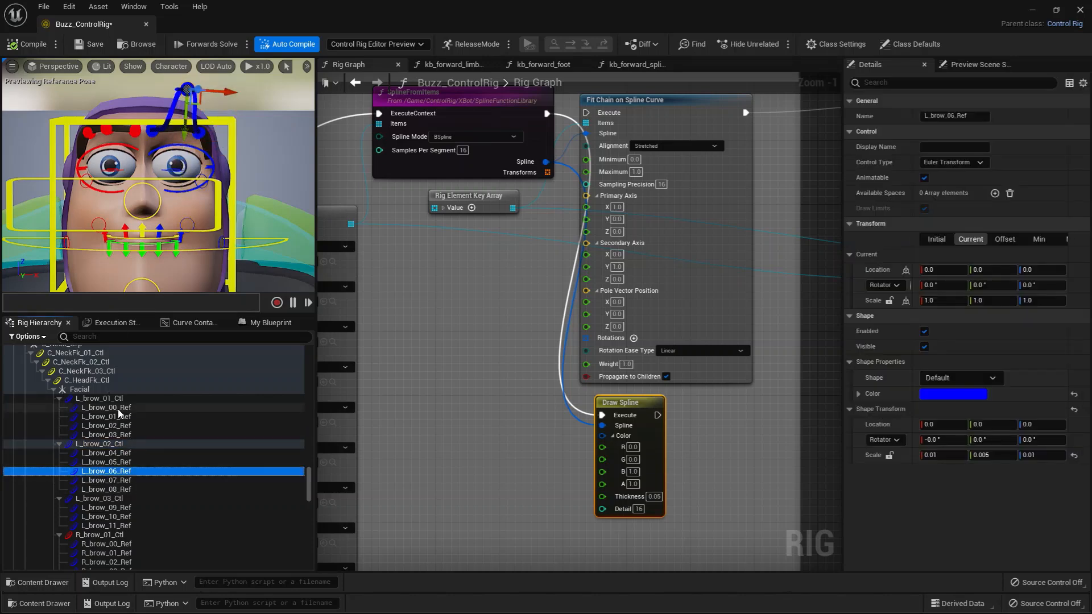
{"action": "left_click", "coordinate": [106, 408]}
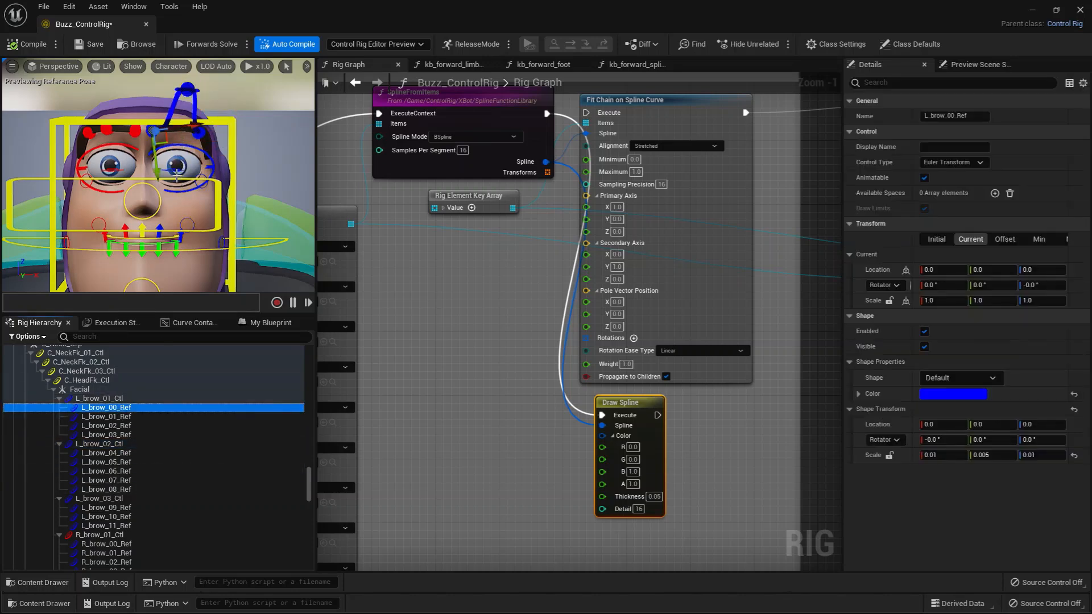
{"action": "left_click", "coordinate": [187, 89]}
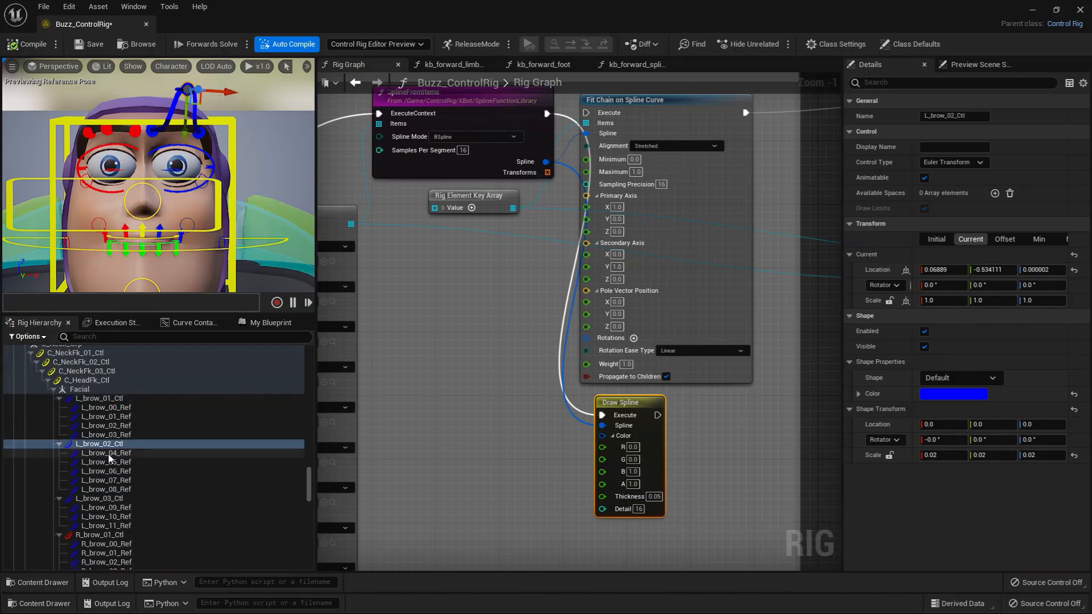
Examine the reference controls from L_brow_00_Ref through L_brow_11_Ref grouped under the three left brow controls.
{"action": "left_click", "coordinate": [107, 407]}
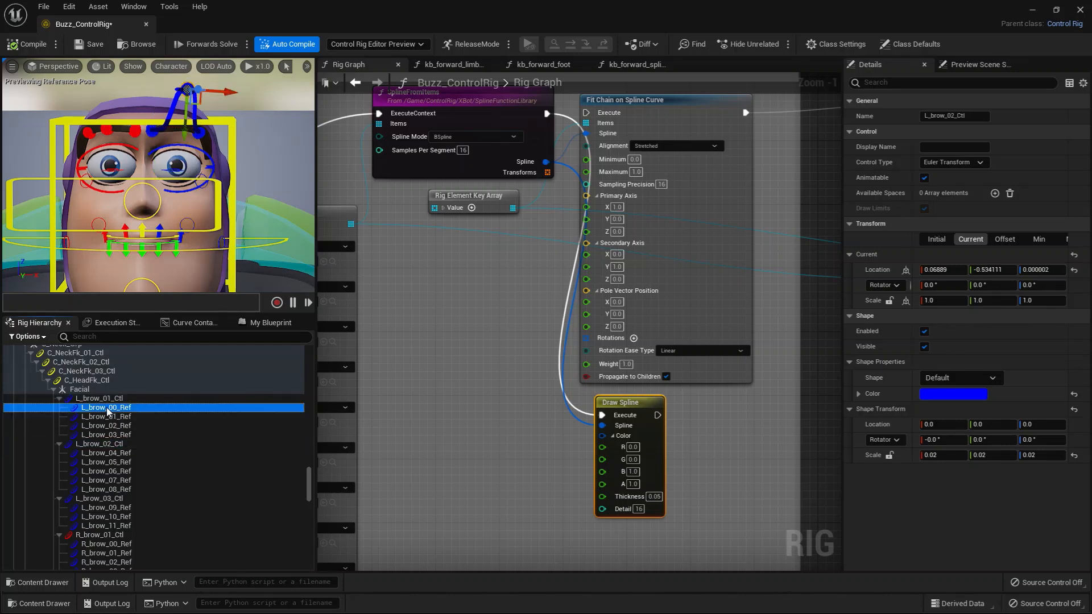
{"action": "left_click", "coordinate": [133, 435], "text": "shift"}
{"action": "left_click", "coordinate": [124, 455], "text": "ctrl"}
{"action": "left_click", "coordinate": [125, 462], "text": "ctrl"}
{"action": "left_click", "coordinate": [127, 472], "text": "ctrl"}
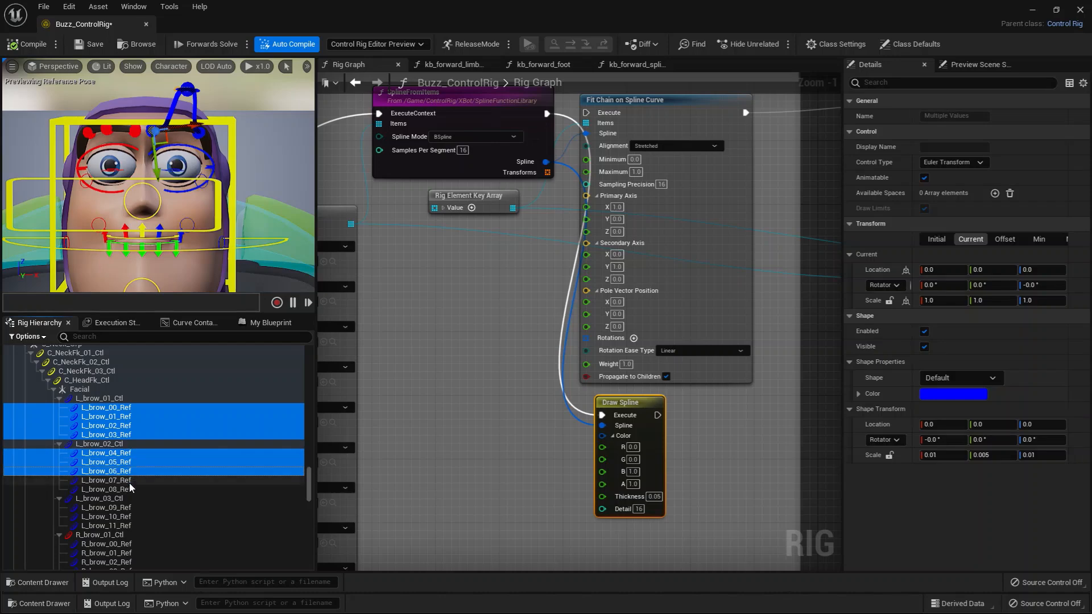
{"action": "left_click", "coordinate": [129, 483], "text": "ctrl"}
{"action": "left_click", "coordinate": [130, 490], "text": "ctrl"}
{"action": "left_click", "coordinate": [117, 508], "text": "ctrl"}
{"action": "left_click", "coordinate": [120, 518], "text": "ctrl"}
{"action": "left_click", "coordinate": [122, 526], "text": "ctrl"}
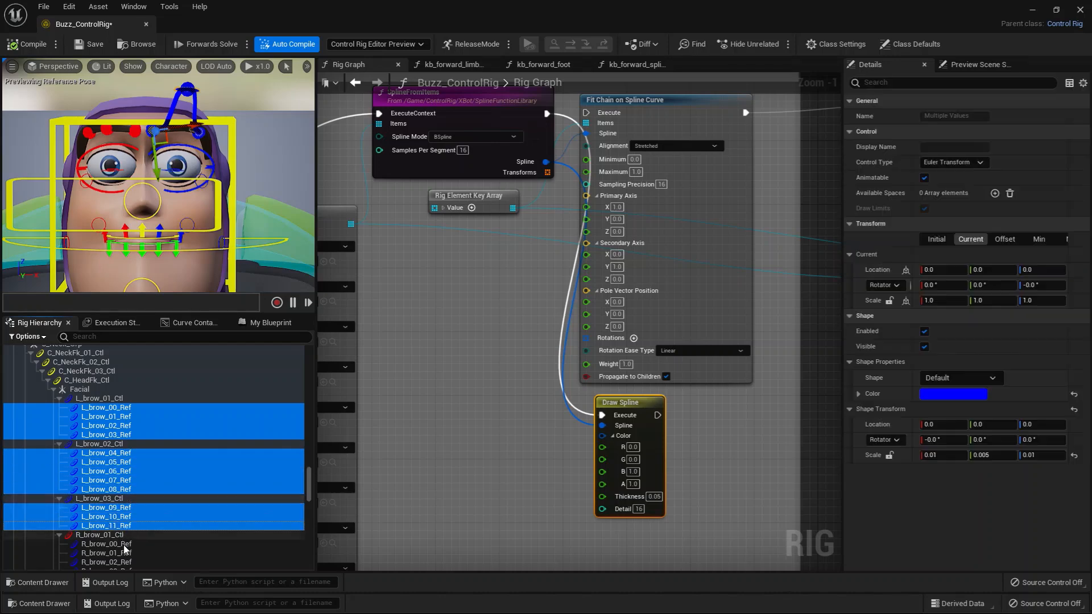
{"action": "left_click", "coordinate": [124, 544], "text": "ctrl"}
{"action": "left_click", "coordinate": [126, 553], "text": "ctrl"}
{"action": "left_click", "coordinate": [120, 506]}
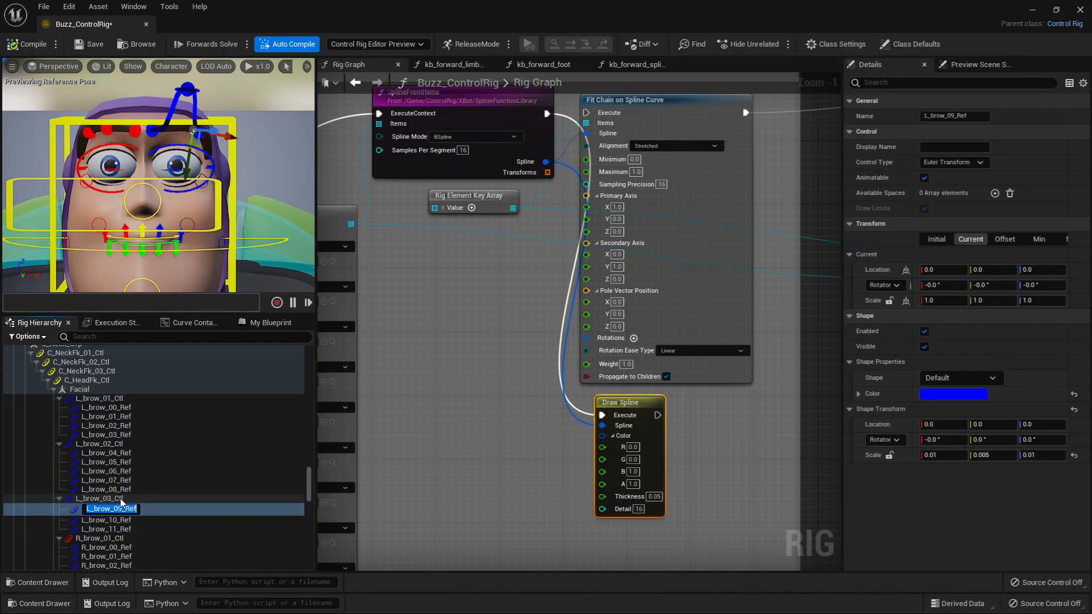
Select L_brow_01_Ctl, L_brow_02_Ctl and L_brow_03_Ctl together and compile the rig to reset their pose.
{"action": "left_click", "coordinate": [118, 499]}
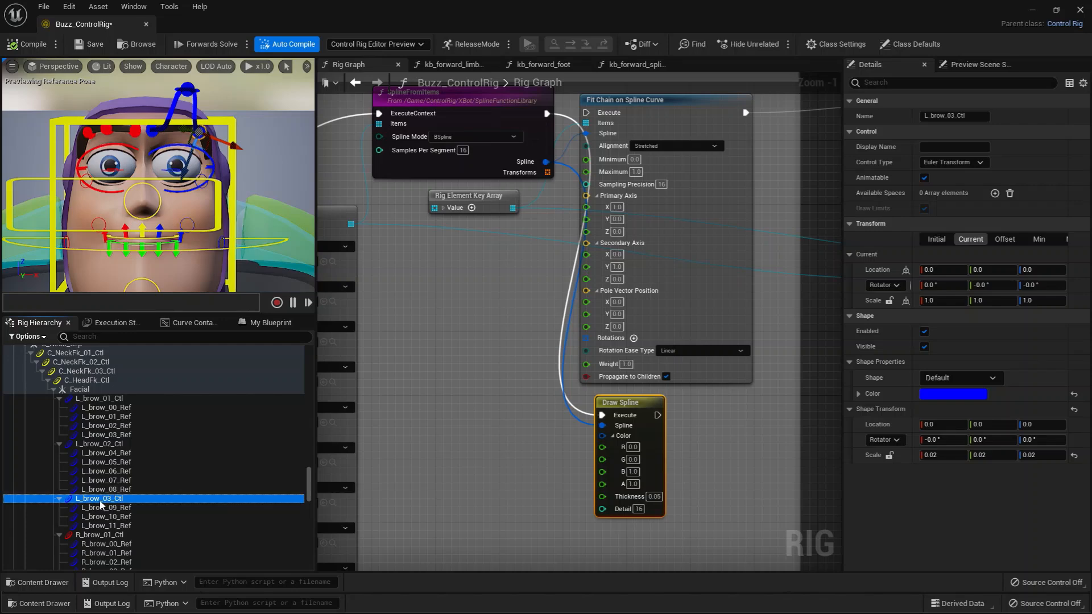
{"action": "left_click", "coordinate": [104, 444], "text": "ctrl"}
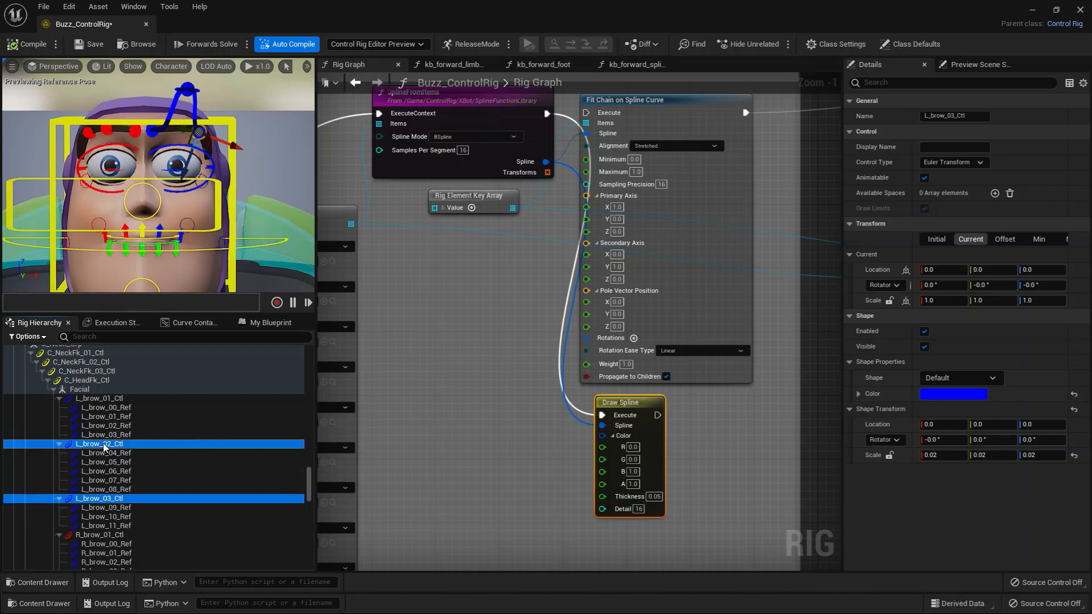
{"action": "left_click", "coordinate": [101, 398], "text": "ctrl"}
{"action": "left_click", "coordinate": [27, 47]}
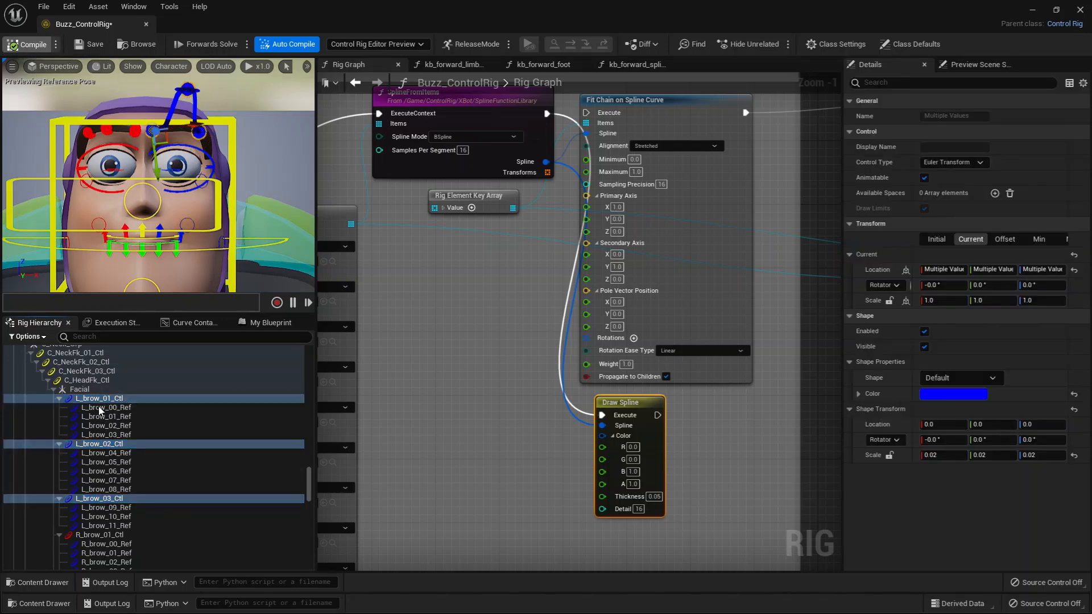
Raise L_brow_01_Ctl to a location Y of about -0.40, and select its references L_brow_00_Ref through L_brow_03_Ref.
{"action": "left_click", "coordinate": [110, 398]}
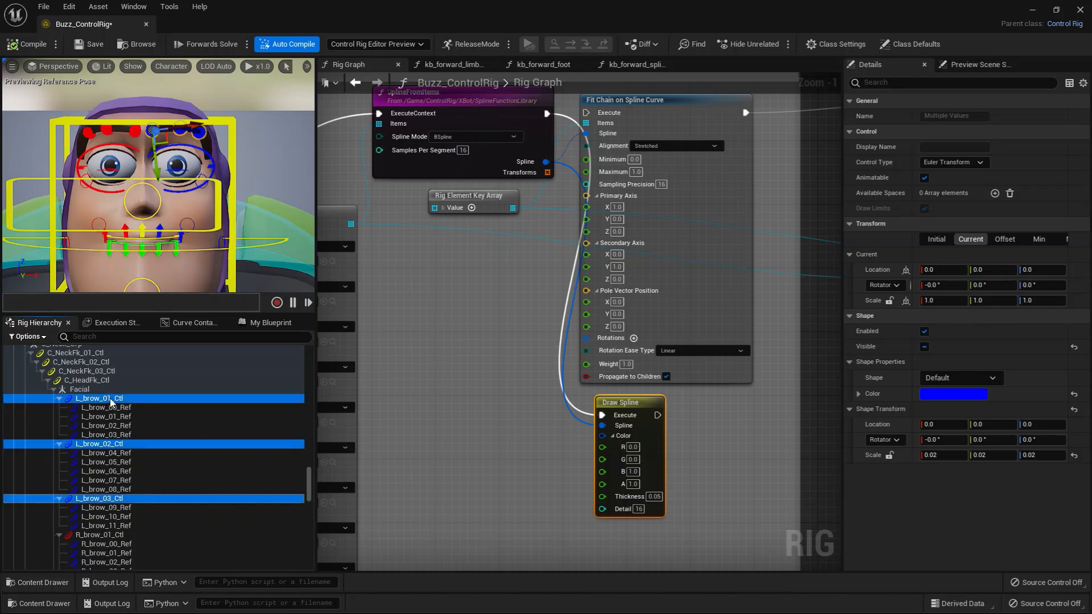
{"action": "left_click_drag", "start_coordinate": [157, 174], "coordinate": [150, 145]}
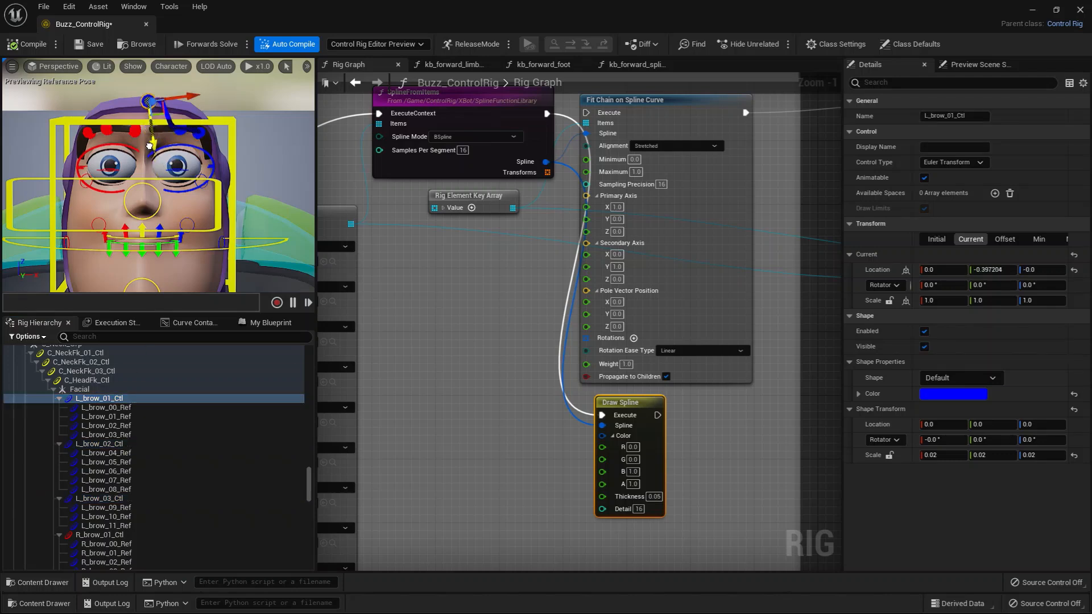
{"action": "left_click", "coordinate": [106, 407]}
{"action": "left_click", "coordinate": [106, 434], "text": "shift"}
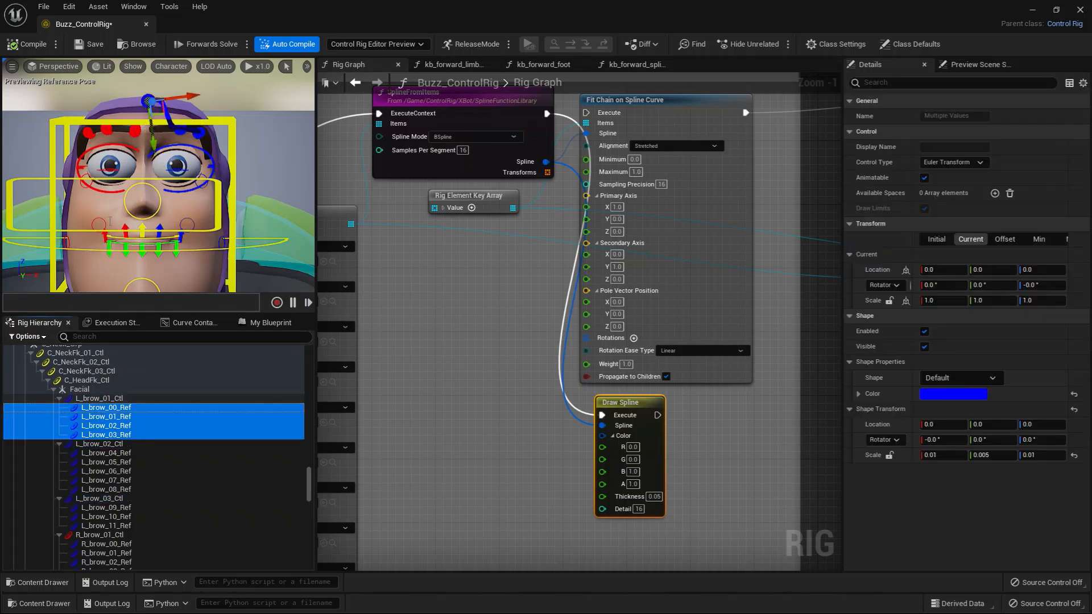
Move L_brow_02_Ctl to a location Y of about -0.63 and L_brow_03_Ctl to a location Z of about -0.58.
{"action": "left_click", "coordinate": [100, 443]}
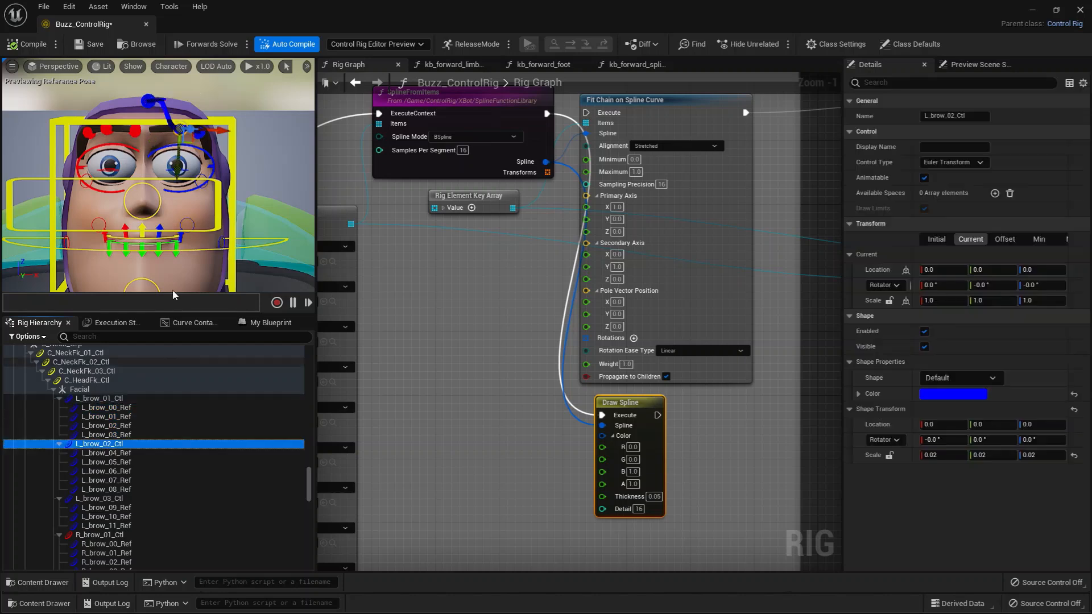
{"action": "left_click_drag", "start_coordinate": [177, 172], "coordinate": [187, 126]}
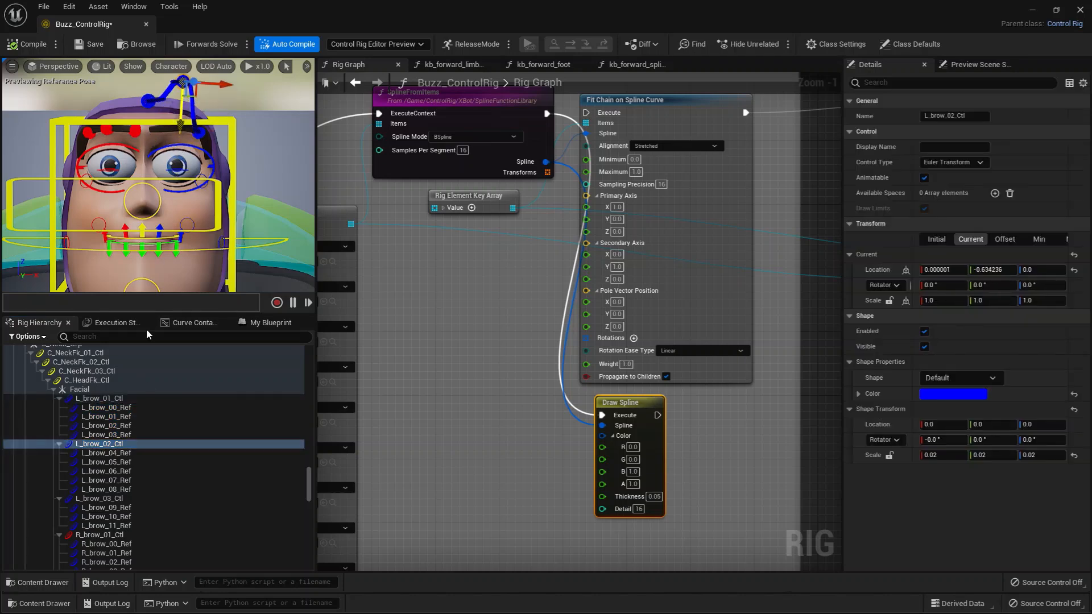
{"action": "left_click", "coordinate": [114, 452]}
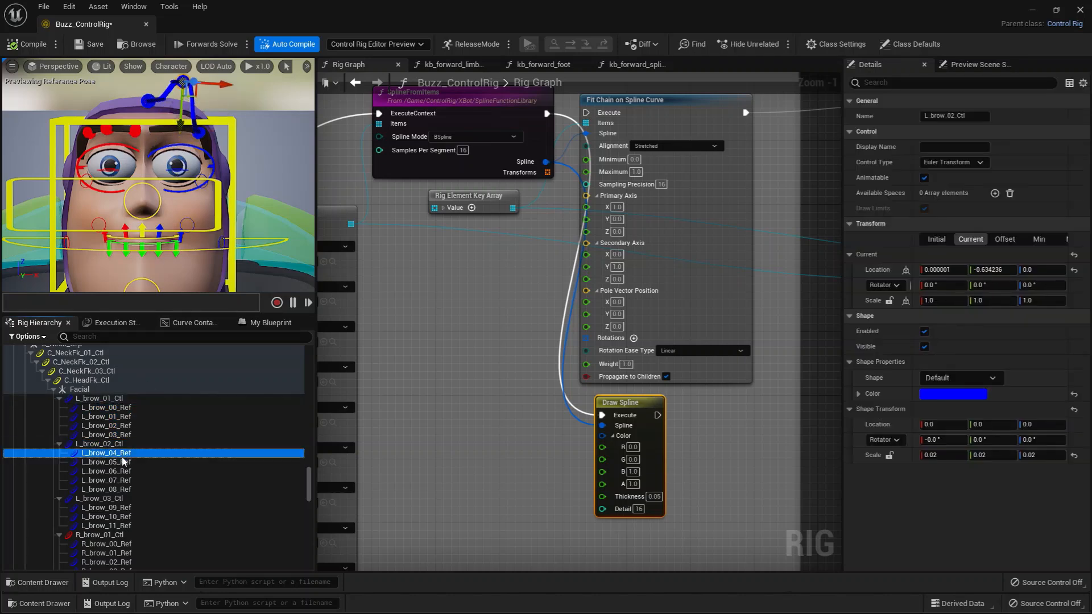
{"action": "left_click", "coordinate": [130, 499]}
{"action": "left_click_drag", "start_coordinate": [183, 172], "coordinate": [228, 164]}
Reconnect the SplineFromItems execution output to Fit Chain on Spline Curve and compile the rig.
{"action": "right_click_drag", "start_coordinate": [511, 303], "coordinate": [535, 351]}
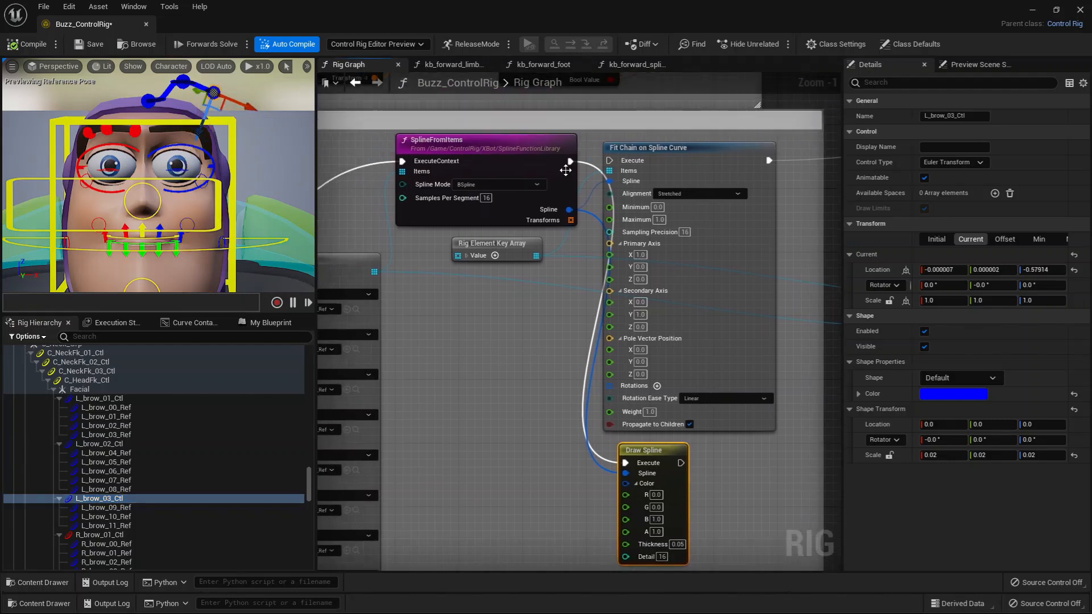
{"action": "left_click_drag", "start_coordinate": [571, 161], "coordinate": [617, 164]}
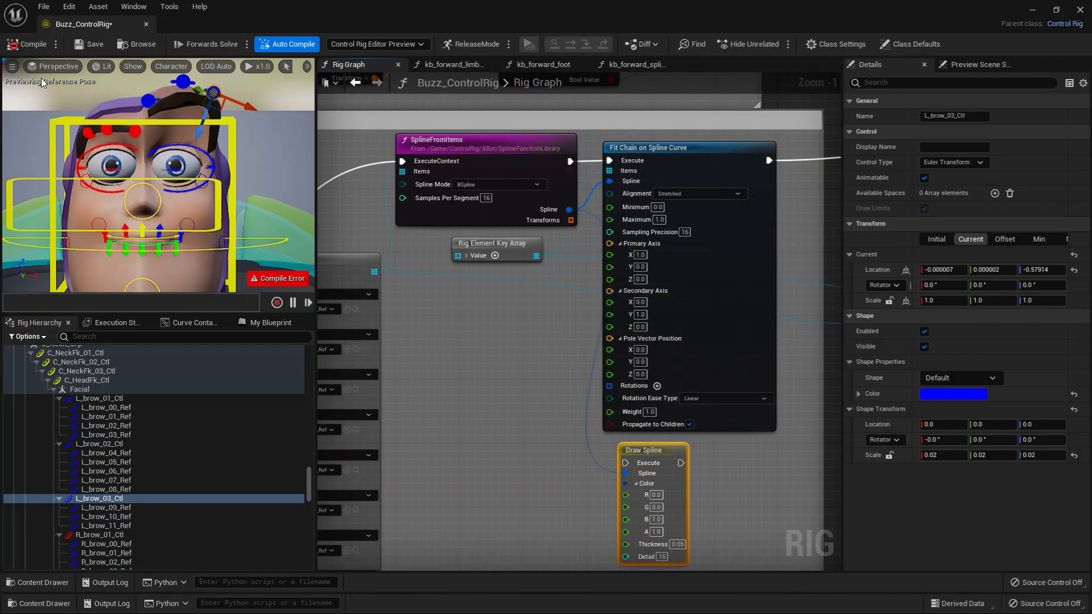
{"action": "left_click", "coordinate": [18, 47]}
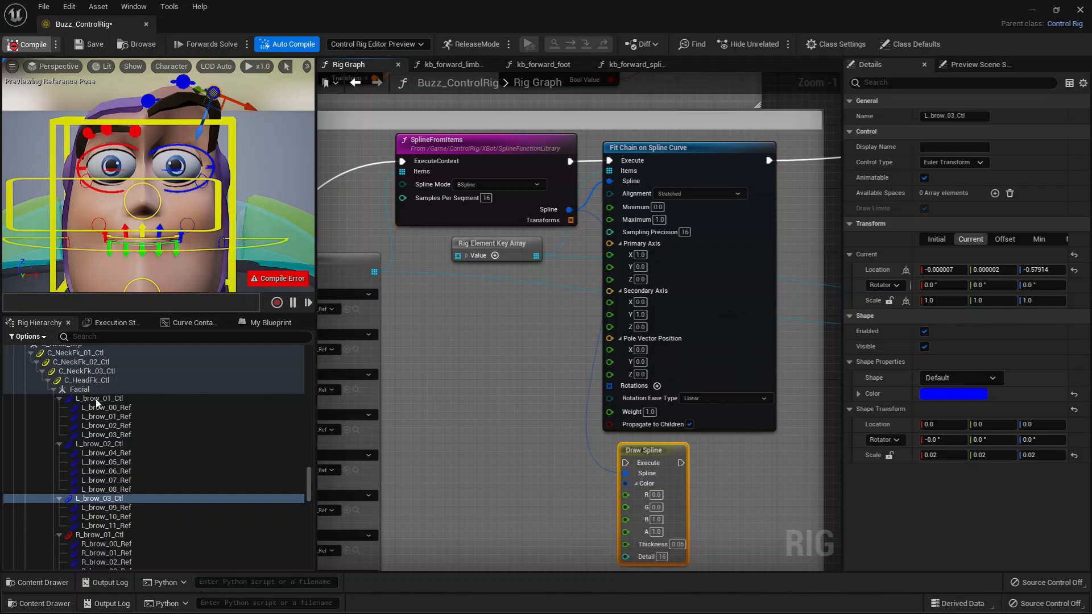
Select L_brow_01_Ctl, L_brow_02_Ctl and L_brow_03_Ctl and raise them together to a location Y of about -0.45.
{"action": "left_click", "coordinate": [96, 398]}
{"action": "left_click", "coordinate": [98, 443], "text": "ctrl"}
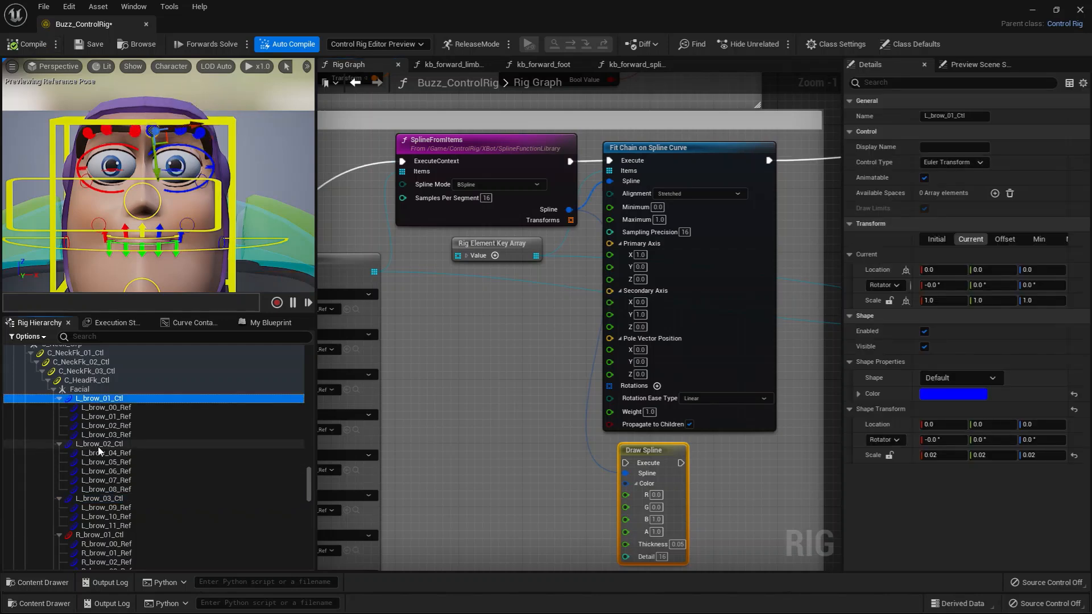
{"action": "left_click", "coordinate": [102, 500], "text": "ctrl"}
{"action": "left_click_drag", "start_coordinate": [157, 165], "coordinate": [151, 112]}
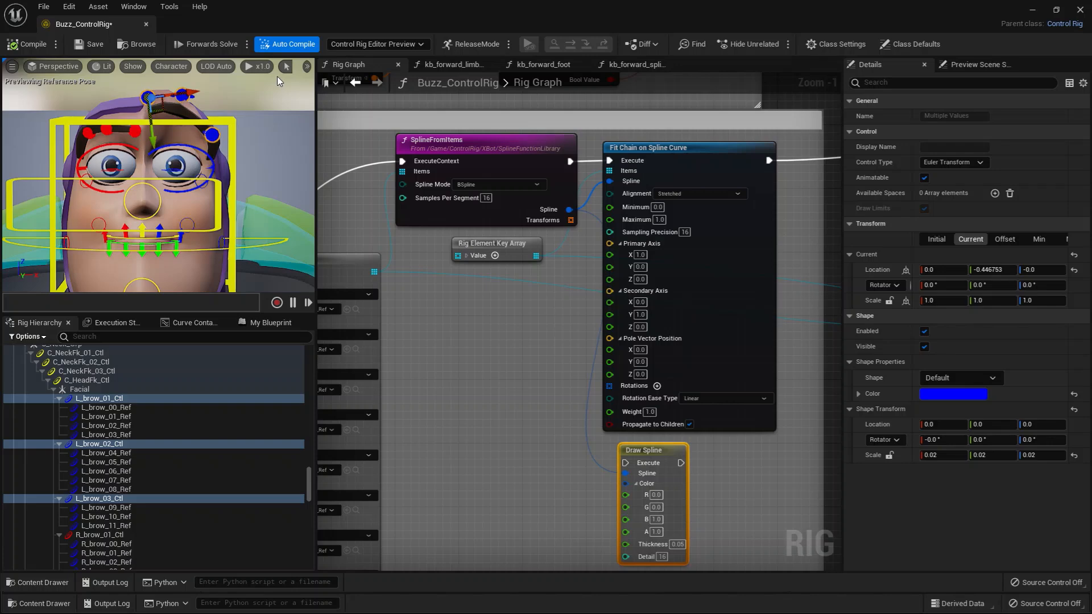
Widen the preview viewport, set the transform gizmo to world space and compile the rig to reset the brow controls.
{"action": "left_click_drag", "start_coordinate": [314, 94], "coordinate": [405, 95]}
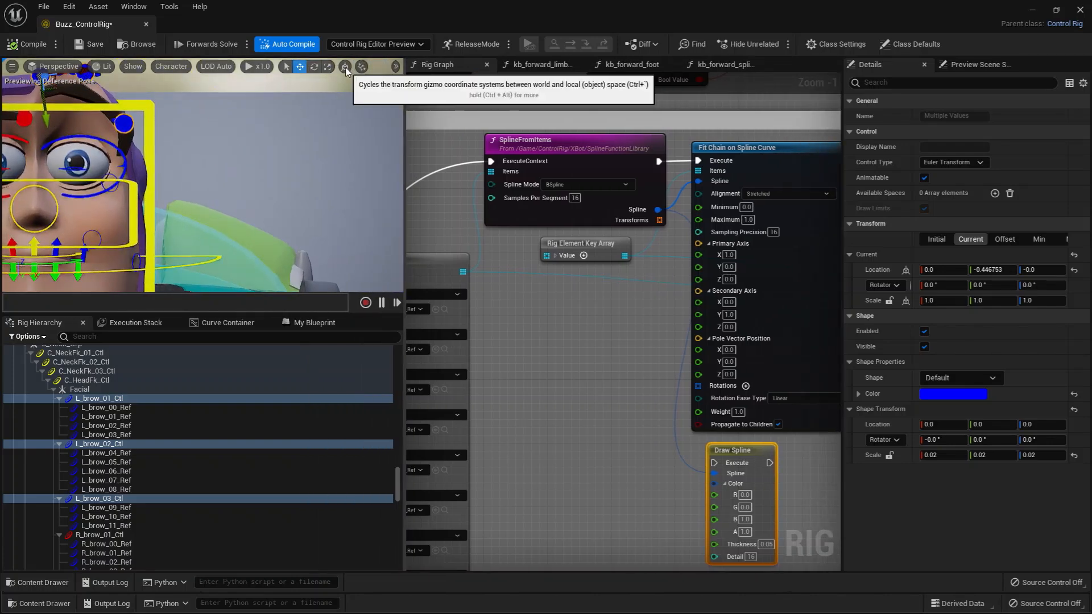
{"action": "left_click", "coordinate": [346, 67]}
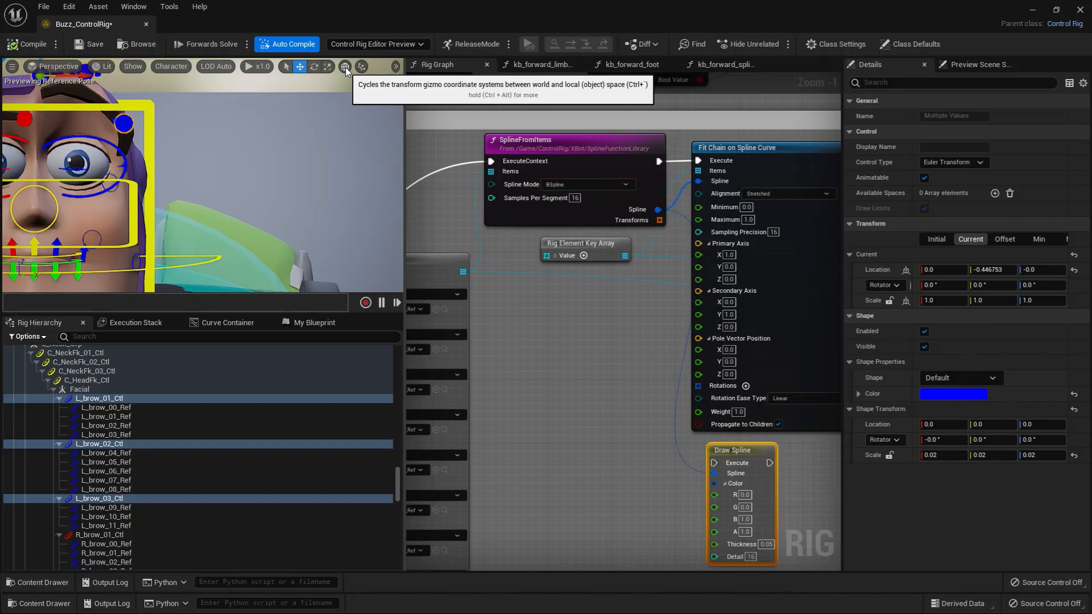
{"action": "scroll", "coordinate": [175, 176], "scroll_direction": "down", "scroll_amount": 4}
{"action": "left_click", "coordinate": [29, 46]}
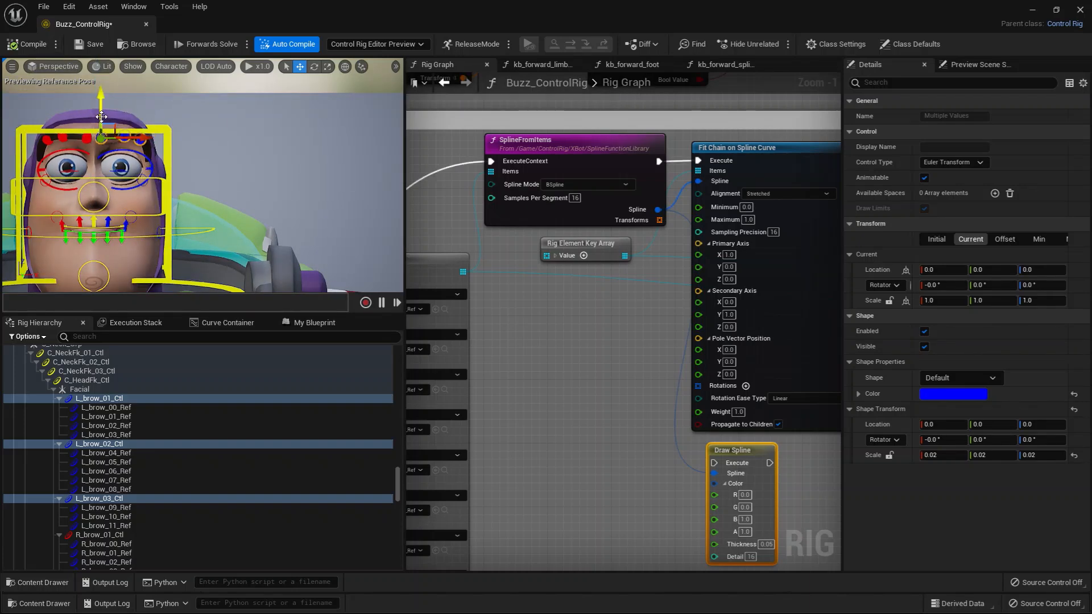
Test moving the three left brow controls together in world space and again with the gizmo in local space.
{"action": "left_click_drag", "start_coordinate": [101, 114], "coordinate": [148, 107]}
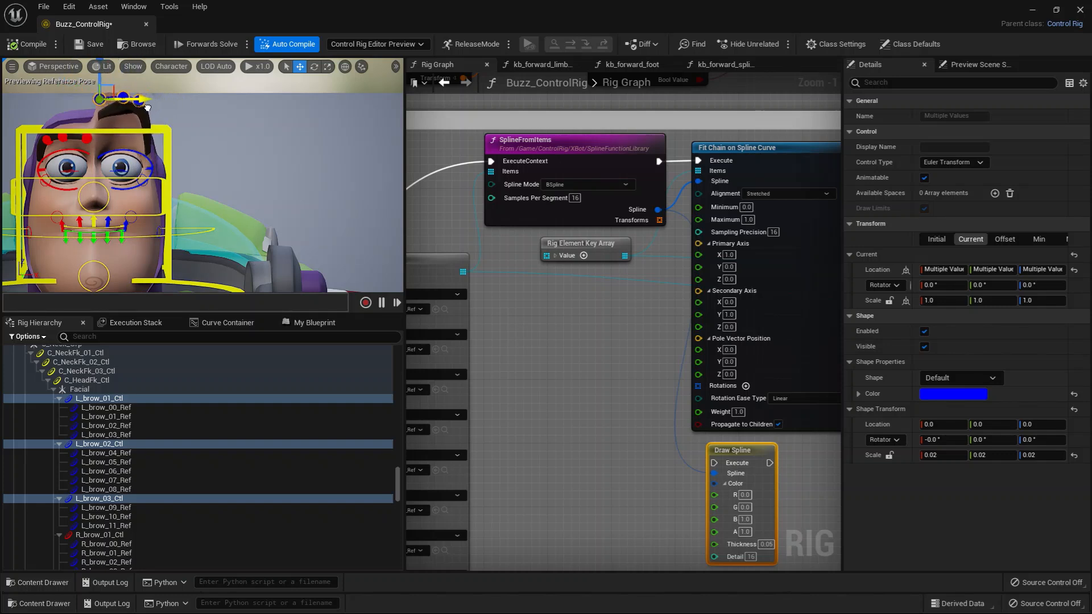
{"action": "mouse_move", "coordinate": [96, 82]}
{"action": "left_mouse_down"}
{"action": "mouse_move", "coordinate": [127, 92]}
{"action": "mouse_move", "coordinate": [94, 79]}
{"action": "left_mouse_up"}
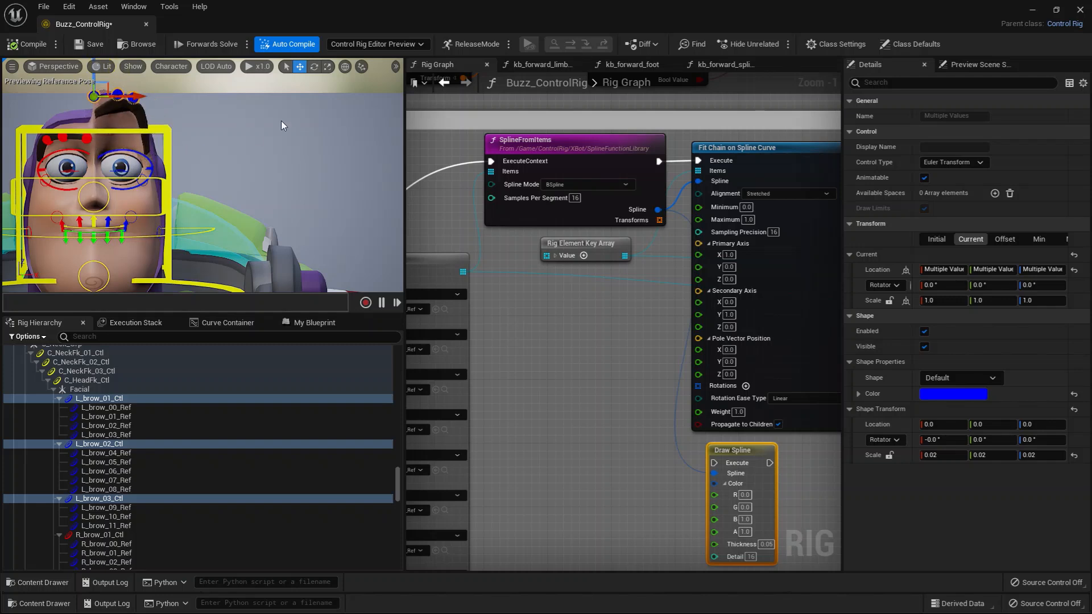
{"action": "left_click", "coordinate": [343, 69]}
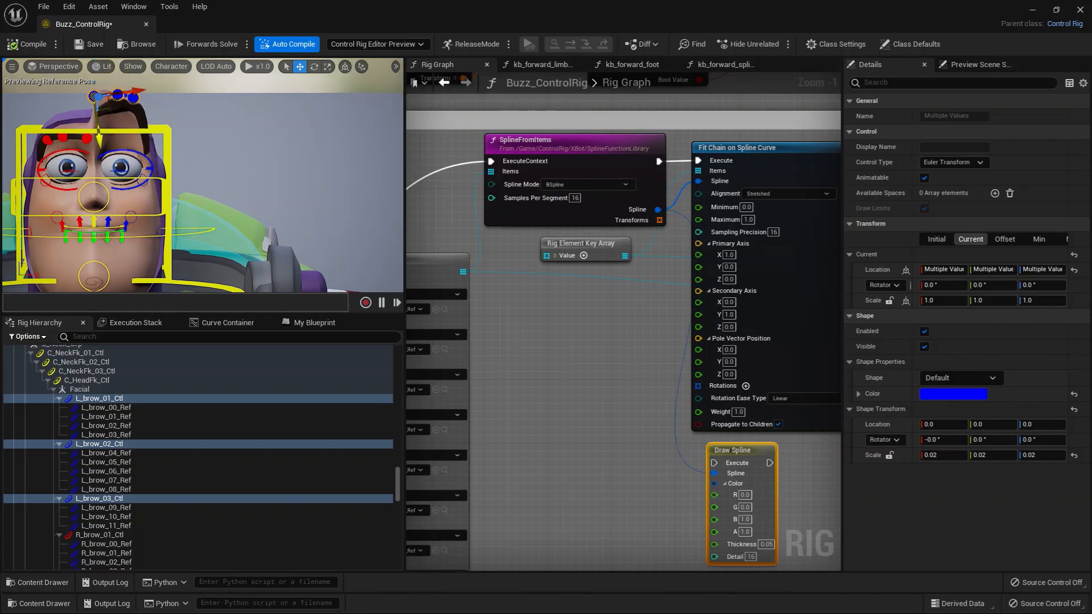
{"action": "left_click_drag", "start_coordinate": [97, 122], "coordinate": [95, 105]}
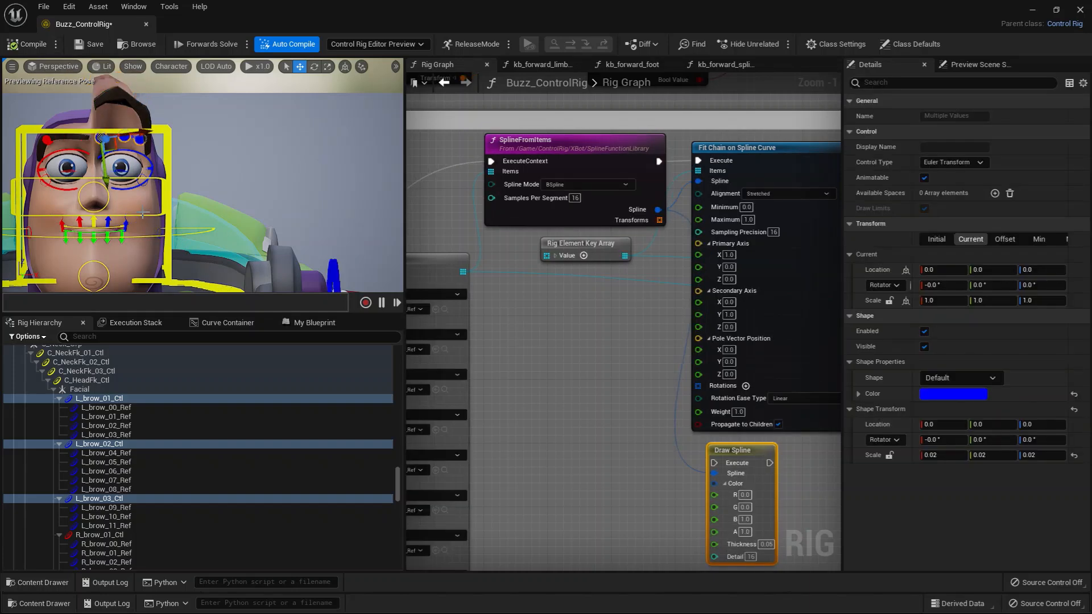
Examine the Eye section's Rig Element Key Array that holds the R_Eye_Ctl, R_Eye_UpperLid_Ctl and R_Eye_LowerLid_Ctl controls.
{"action": "scroll", "coordinate": [520, 350], "scroll_direction": "down", "scroll_amount": 3}
{"action": "mouse_move", "coordinate": [507, 359]}
{"action": "right_mouse_down"}
{"action": "mouse_move", "coordinate": [616, 395]}
{"action": "mouse_move", "coordinate": [656, 390]}
{"action": "mouse_move", "coordinate": [411, 401]}
{"action": "right_mouse_up"}
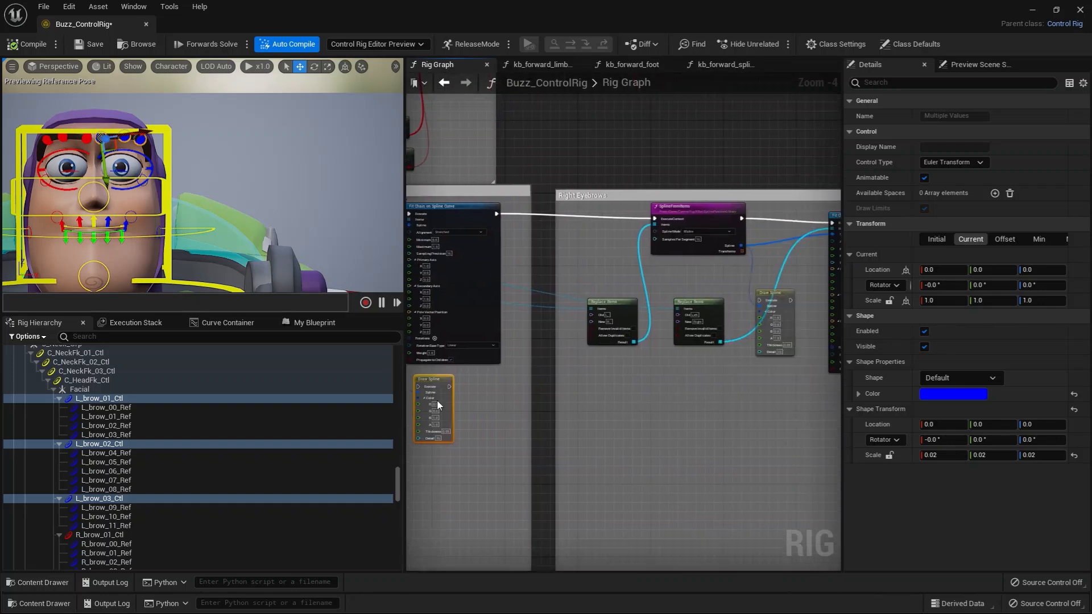
{"action": "right_click_drag", "start_coordinate": [687, 433], "coordinate": [411, 409]}
{"action": "mouse_move", "coordinate": [494, 406]}
{"action": "right_mouse_down"}
{"action": "mouse_move", "coordinate": [649, 402]}
{"action": "mouse_move", "coordinate": [449, 417]}
{"action": "mouse_move", "coordinate": [573, 421]}
{"action": "mouse_move", "coordinate": [575, 364]}
{"action": "right_mouse_up"}
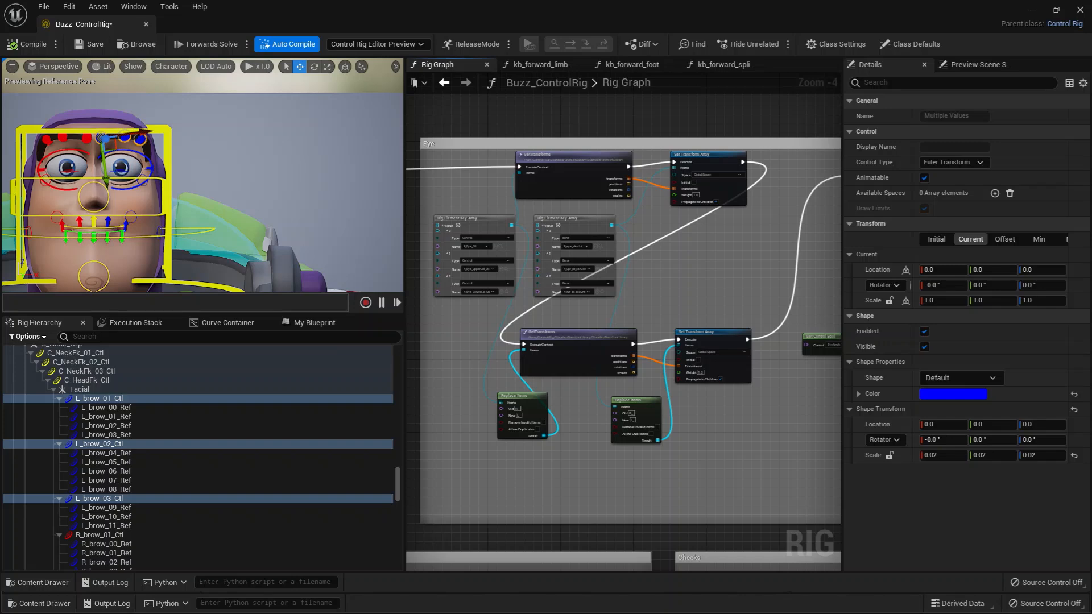
{"action": "scroll", "coordinate": [460, 429], "scroll_direction": "up", "scroll_amount": 5}
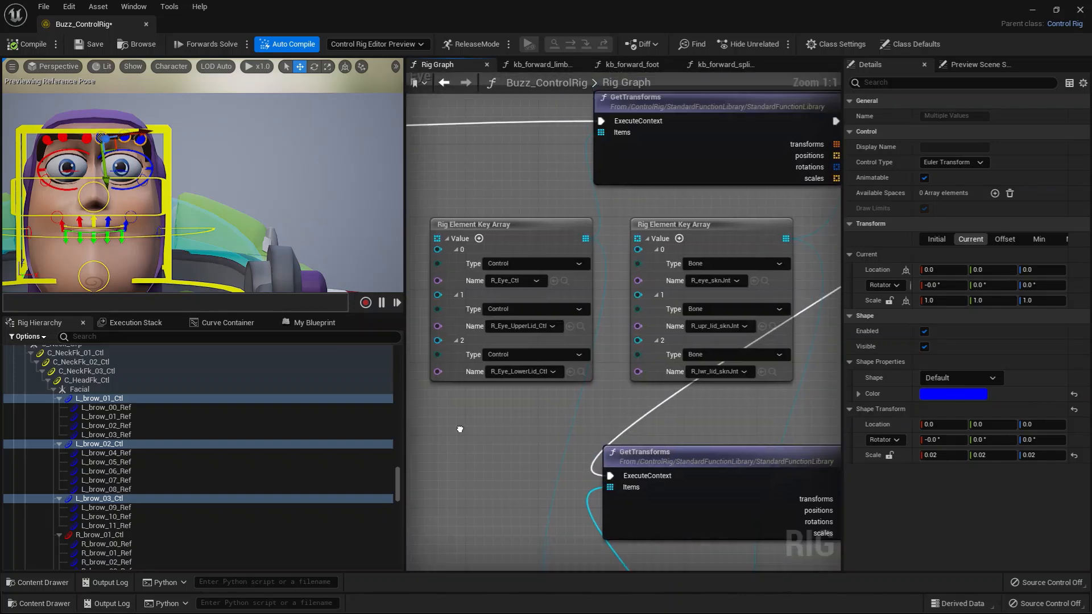
{"action": "right_click_drag", "start_coordinate": [460, 429], "coordinate": [494, 430]}
{"action": "left_click_drag", "start_coordinate": [508, 243], "coordinate": [499, 216]}
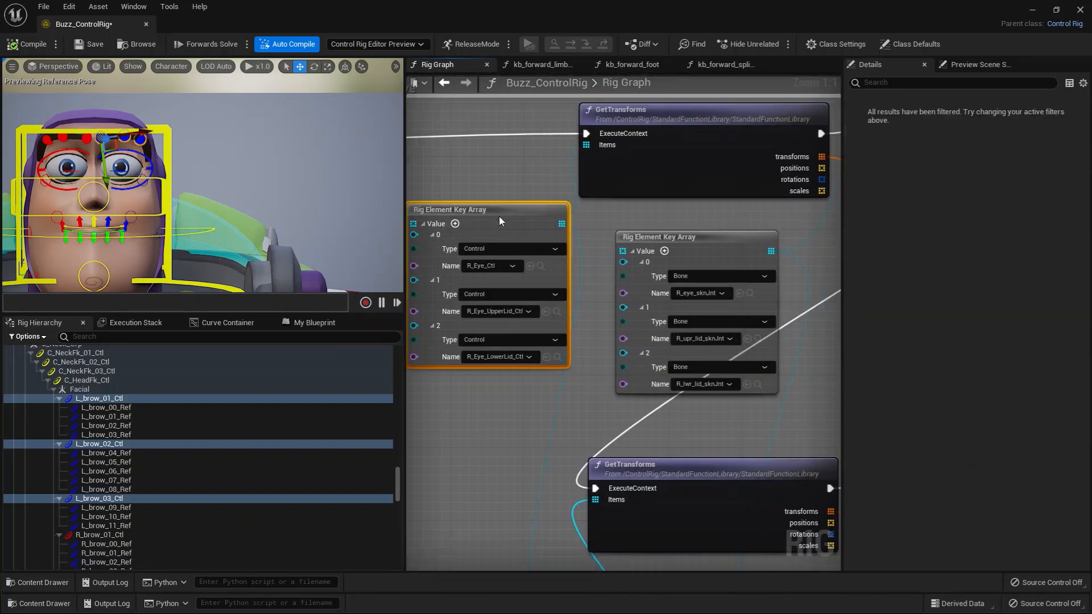
{"action": "right_click_drag", "start_coordinate": [495, 405], "coordinate": [508, 463]}
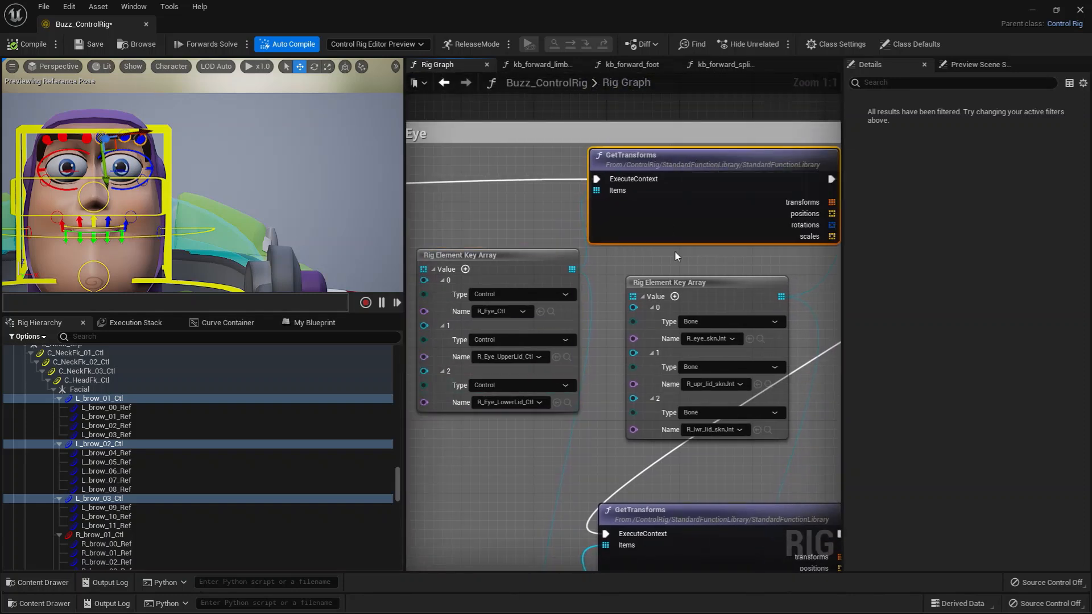
Inspect how the Eye section's GetTransforms node feeds Set Transform Array, including the settings and live items of Set Transform Array.
{"action": "scroll", "coordinate": [680, 258], "scroll_direction": "down", "scroll_amount": 2}
{"action": "right_click_drag", "start_coordinate": [706, 254], "coordinate": [585, 226]}
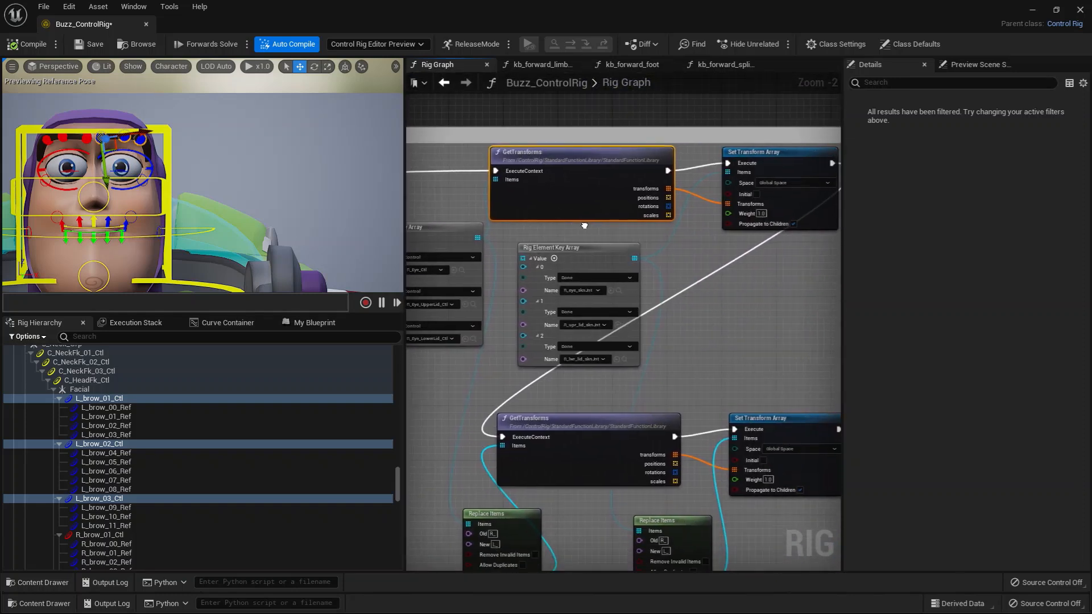
{"action": "right_click_drag", "start_coordinate": [509, 233], "coordinate": [533, 211]}
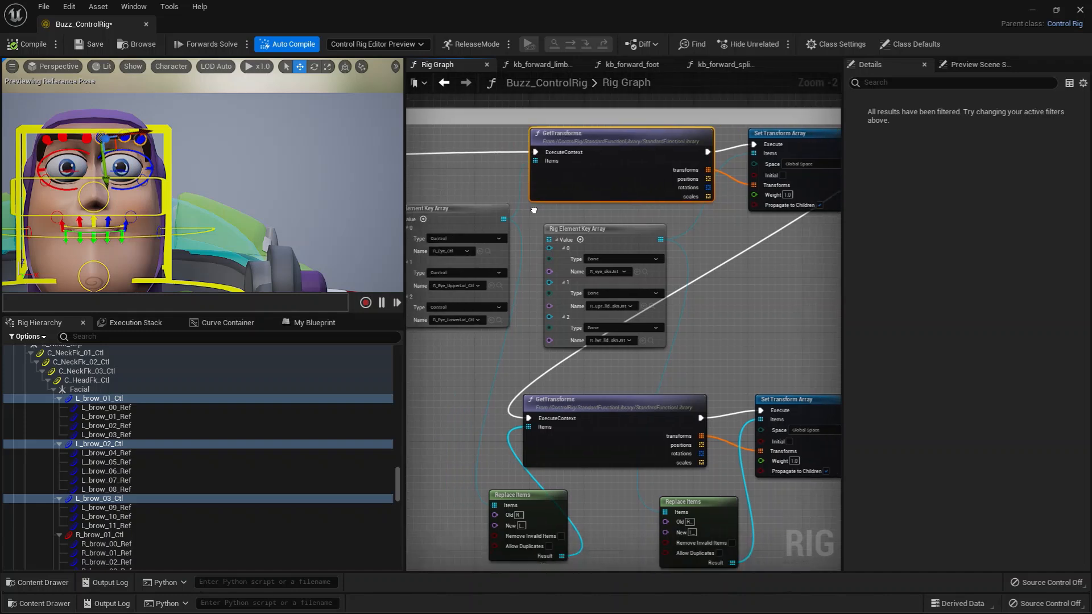
{"action": "right_click_drag", "start_coordinate": [475, 189], "coordinate": [486, 187]}
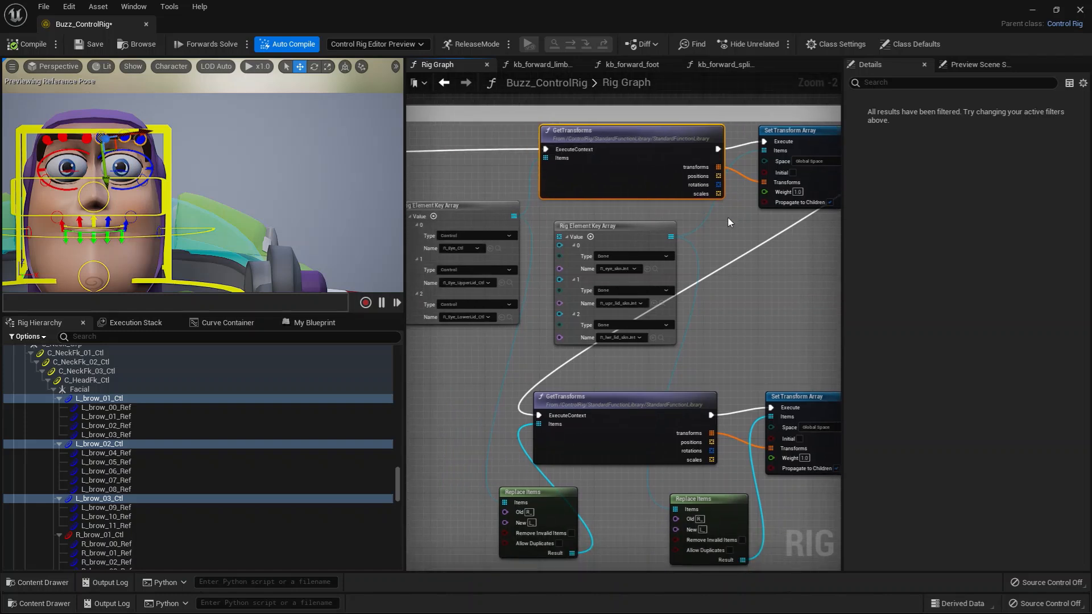
{"action": "right_click_drag", "start_coordinate": [728, 222], "coordinate": [622, 203]}
{"action": "left_click", "coordinate": [716, 163]}
{"action": "right_click_drag", "start_coordinate": [499, 219], "coordinate": [557, 210]}
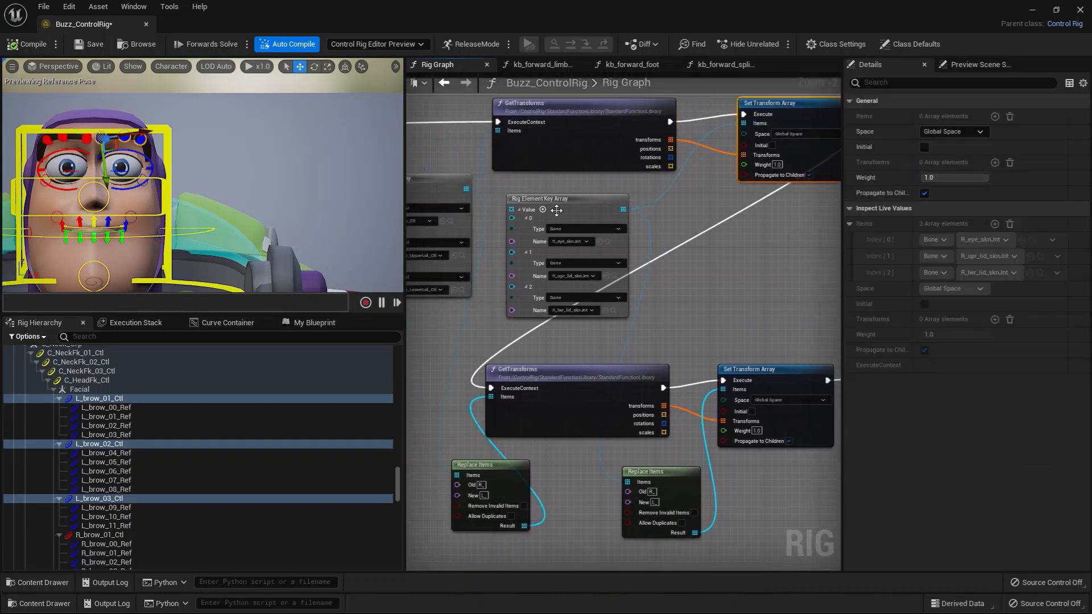
Shift the eye bone key array slightly away from the control array, and select R_Eye_Ctl from the control array's entry 0.
{"action": "left_click_drag", "start_coordinate": [557, 210], "coordinate": [578, 210]}
{"action": "right_click_drag", "start_coordinate": [480, 310], "coordinate": [538, 291]}
{"action": "right_click_drag", "start_coordinate": [553, 343], "coordinate": [575, 340]}
{"action": "scroll", "coordinate": [575, 339], "scroll_direction": "up", "scroll_amount": 2}
{"action": "right_click_drag", "start_coordinate": [539, 294], "coordinate": [589, 410]}
{"action": "left_click", "coordinate": [566, 268]}
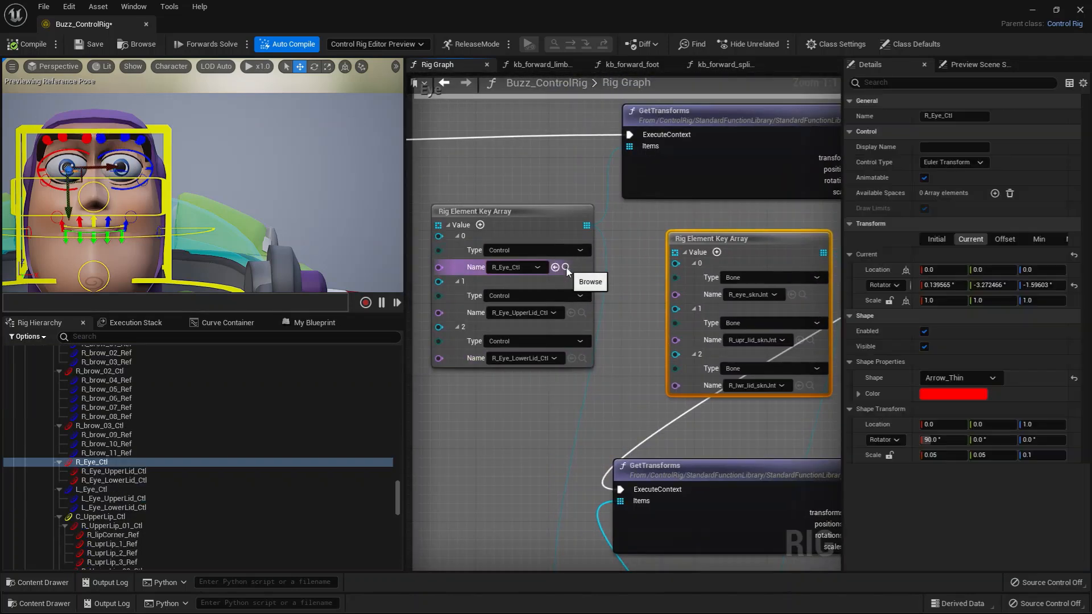
Locate the right upper and lower lid controls in the hierarchy from the control array, and R_eye_sknJnt, R_upr_lid_sknJnt and R_lwr_lid_sknJnt from the bone array.
{"action": "left_click", "coordinate": [582, 313]}
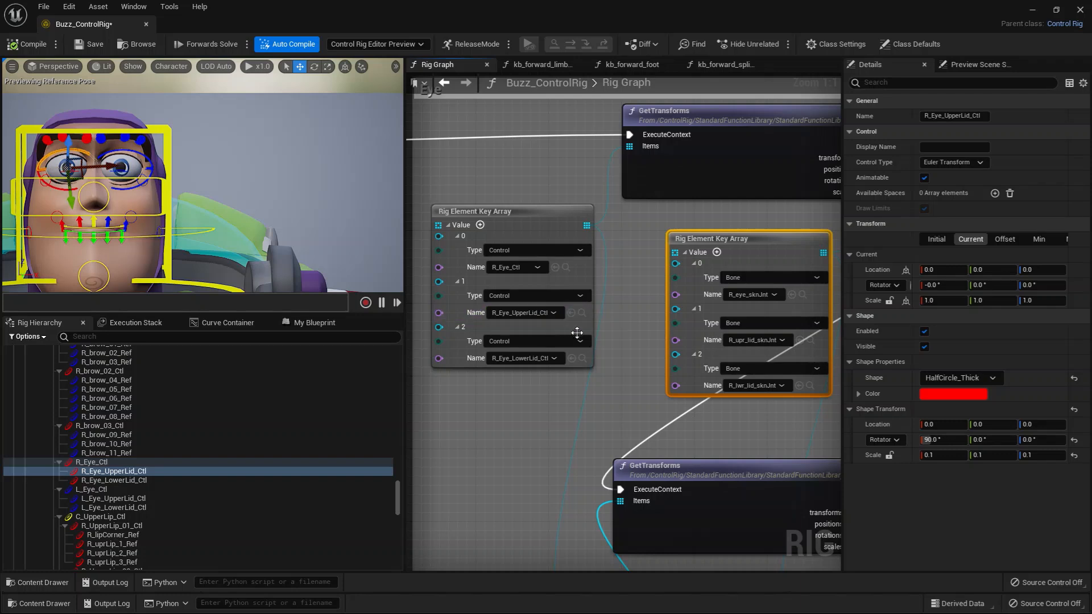
{"action": "left_click", "coordinate": [582, 358]}
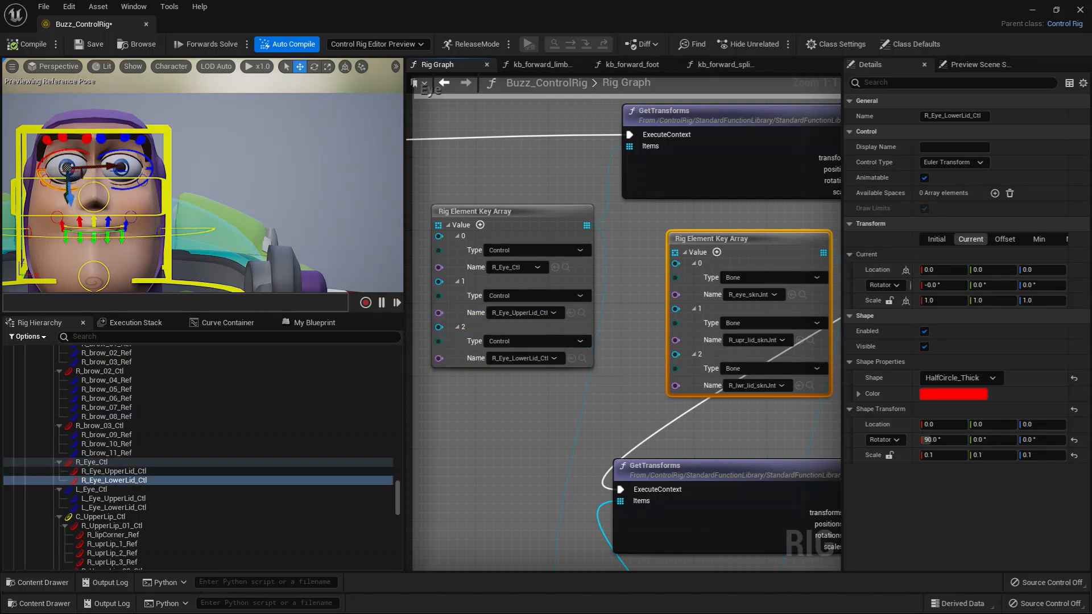
{"action": "right_click_drag", "start_coordinate": [616, 297], "coordinate": [473, 333]}
{"action": "left_click_drag", "start_coordinate": [616, 289], "coordinate": [621, 282]}
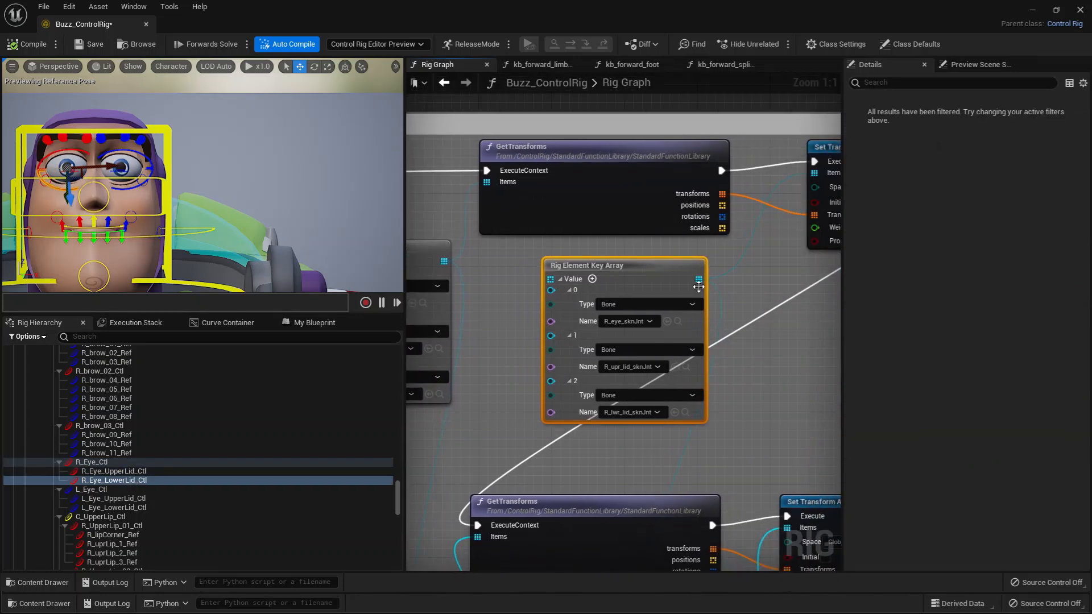
{"action": "right_click_drag", "start_coordinate": [622, 285], "coordinate": [566, 271]}
{"action": "left_click", "coordinate": [613, 307]}
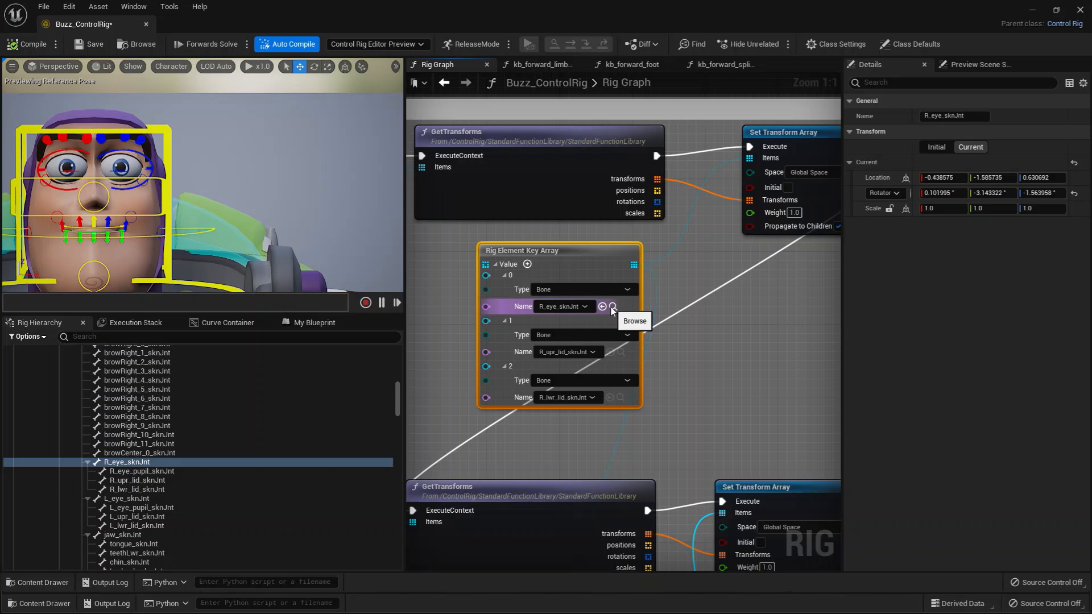
{"action": "left_click", "coordinate": [621, 352]}
{"action": "left_click", "coordinate": [621, 398]}
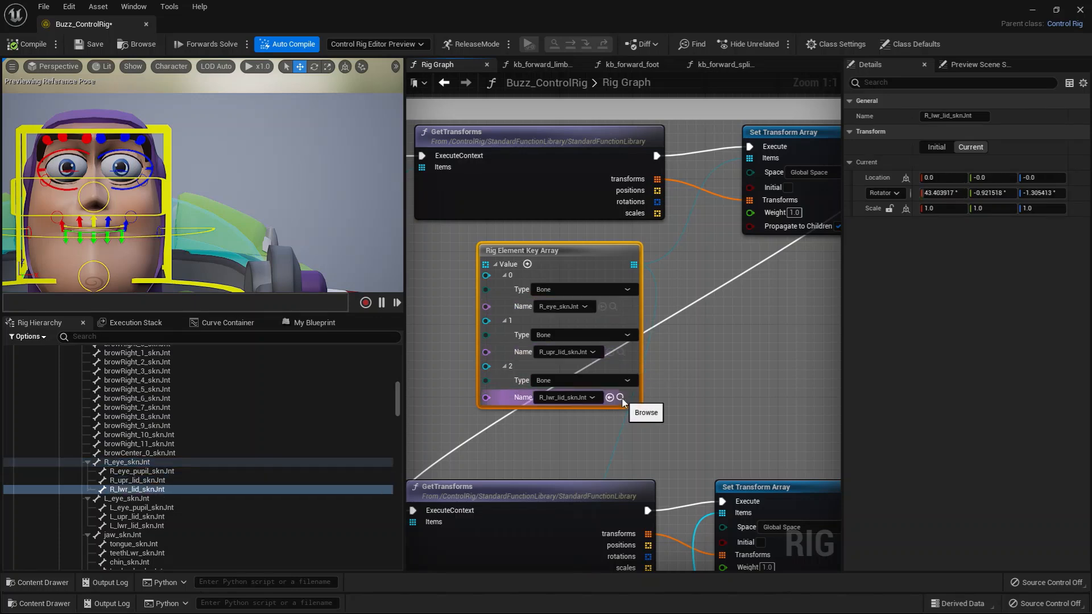
{"action": "left_click", "coordinate": [670, 421]}
Test closing the right eye with the R_Eye_UpperLid_Ctl and R_Eye_LowerLid_Ctl controls, undoing the trial move and rotating the lids instead.
{"action": "scroll", "coordinate": [670, 421], "scroll_direction": "down", "scroll_amount": 1}
{"action": "right_click_drag", "start_coordinate": [568, 440], "coordinate": [657, 395]}
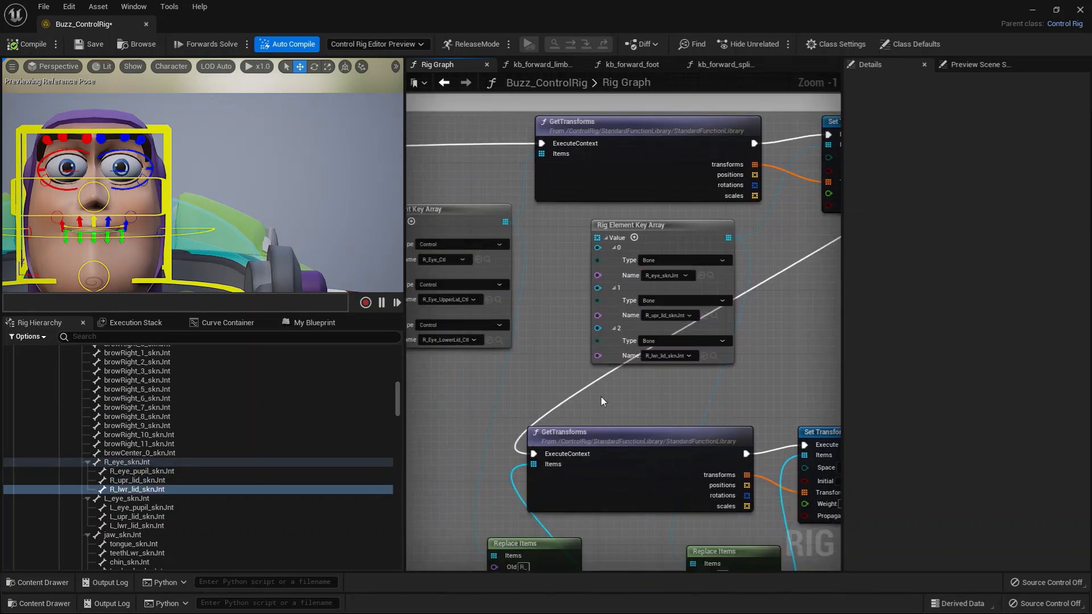
{"action": "scroll", "coordinate": [604, 398], "scroll_direction": "down", "scroll_amount": 2}
{"action": "left_click", "coordinate": [514, 290]}
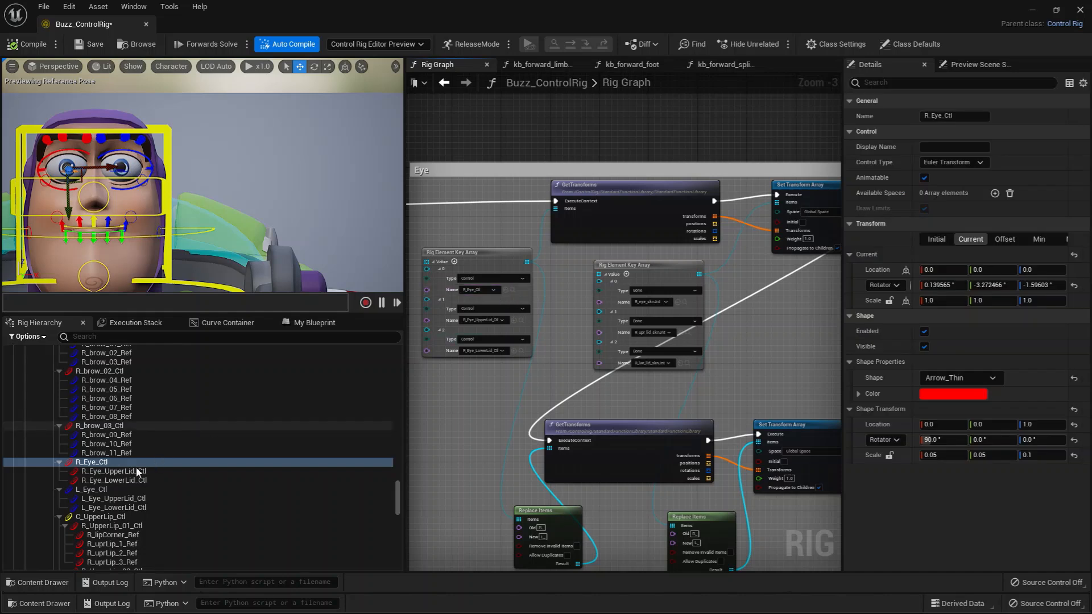
{"action": "left_click", "coordinate": [114, 471]}
{"action": "left_click_drag", "start_coordinate": [68, 199], "coordinate": [72, 159]}
{"action": "key", "text": "ctrl+z"}
{"action": "key", "text": "e"}
{"action": "left_click", "coordinate": [98, 481]}
Shift the eye bone key array slightly closer to the control array, and review the right eye's GetTransforms and Set Transform Array nodes.
{"action": "right_click_drag", "start_coordinate": [512, 373], "coordinate": [487, 340]}
{"action": "left_click", "coordinate": [556, 272]}
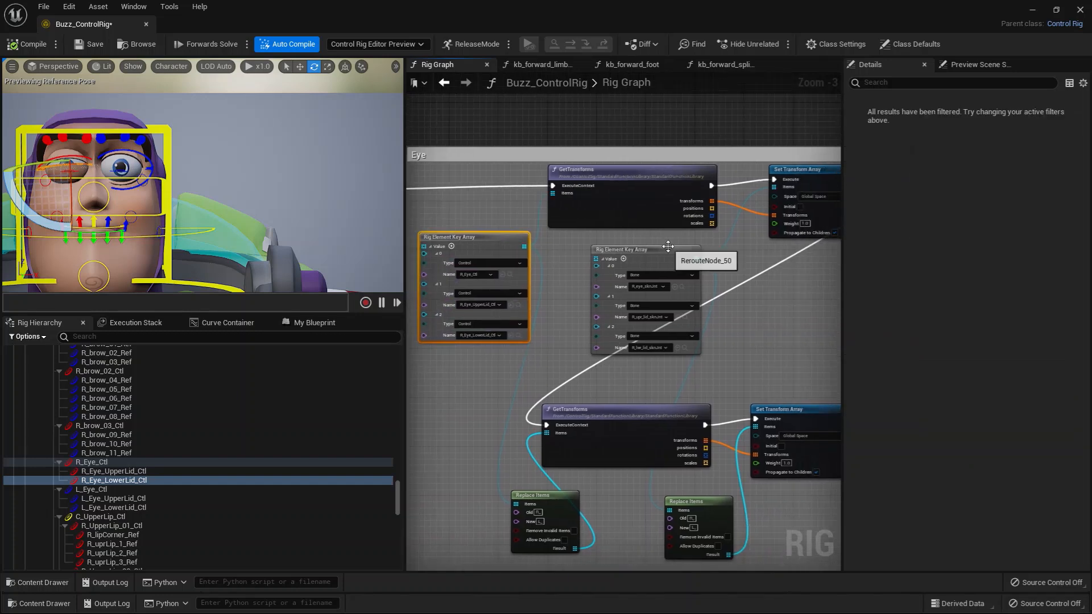
{"action": "left_click", "coordinate": [623, 240]}
{"action": "right_click_drag", "start_coordinate": [715, 275], "coordinate": [618, 264]}
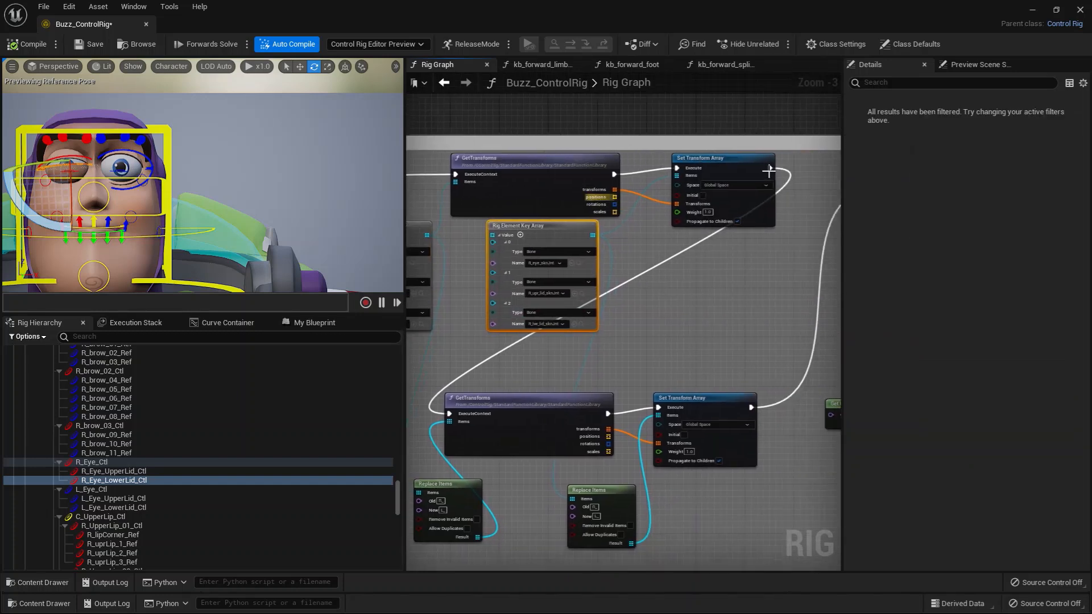
{"action": "left_click_drag", "start_coordinate": [581, 240], "coordinate": [581, 246]}
{"action": "mouse_move", "coordinate": [686, 322]}
{"action": "right_mouse_down"}
{"action": "mouse_move", "coordinate": [641, 322]}
{"action": "mouse_move", "coordinate": [731, 297]}
{"action": "mouse_move", "coordinate": [712, 289]}
{"action": "mouse_move", "coordinate": [575, 372]}
{"action": "mouse_move", "coordinate": [597, 347]}
{"action": "mouse_move", "coordinate": [707, 322]}
{"action": "right_mouse_up"}
{"action": "scroll", "coordinate": [637, 316], "scroll_direction": "up", "scroll_amount": 1}
{"action": "right_click_drag", "start_coordinate": [539, 352], "coordinate": [561, 379]}
{"action": "scroll", "coordinate": [630, 331], "scroll_direction": "up", "scroll_amount": 1}
{"action": "scroll", "coordinate": [561, 379], "scroll_direction": "down", "scroll_amount": 1}
{"action": "scroll", "coordinate": [545, 267], "scroll_direction": "down", "scroll_amount": 1}
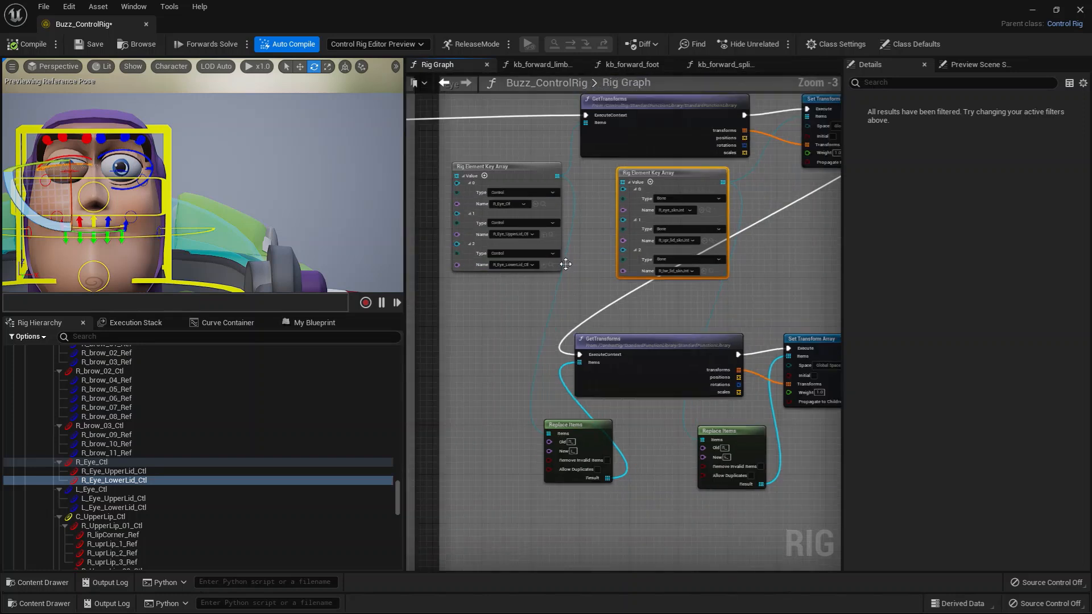
Inspect the Replace Items node for the eye controls, and trace the control key array's output toward it without adding a node.
{"action": "right_click_drag", "start_coordinate": [543, 352], "coordinate": [538, 315]}
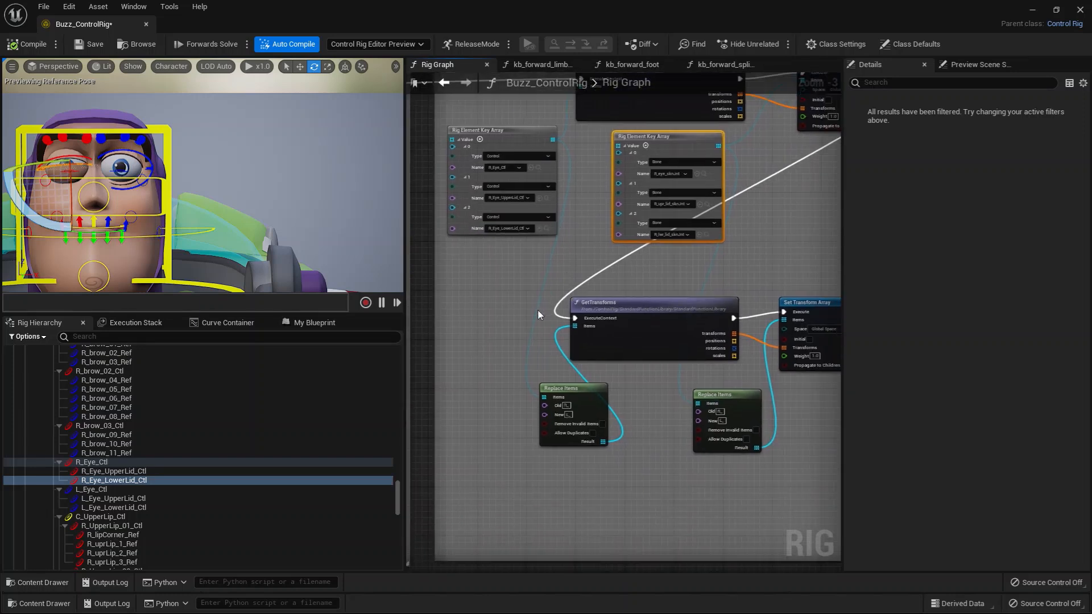
{"action": "left_click", "coordinate": [566, 389]}
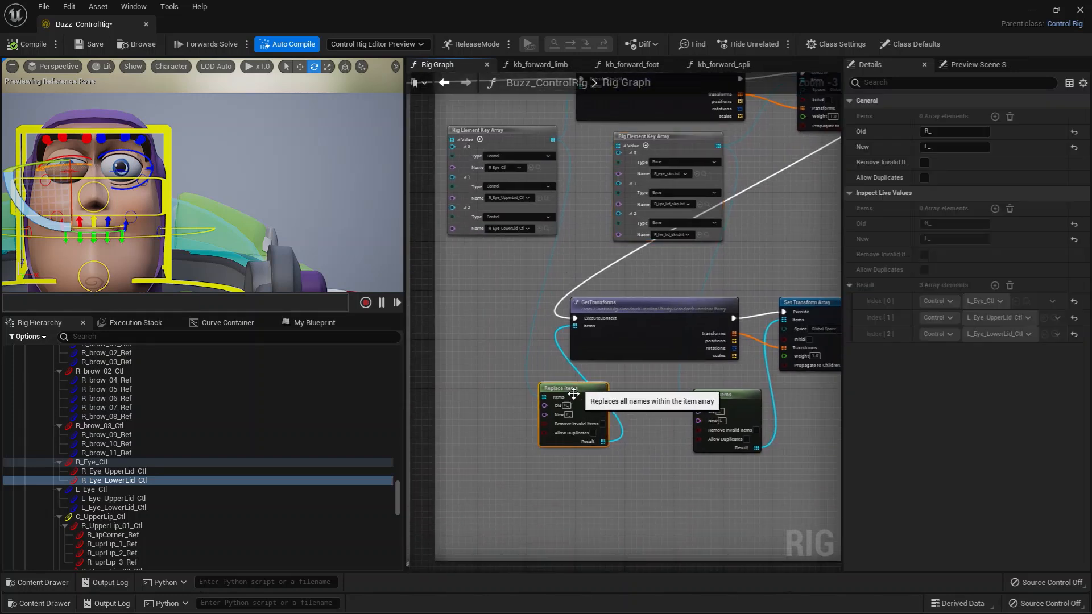
{"action": "right_click_drag", "start_coordinate": [575, 393], "coordinate": [603, 339]}
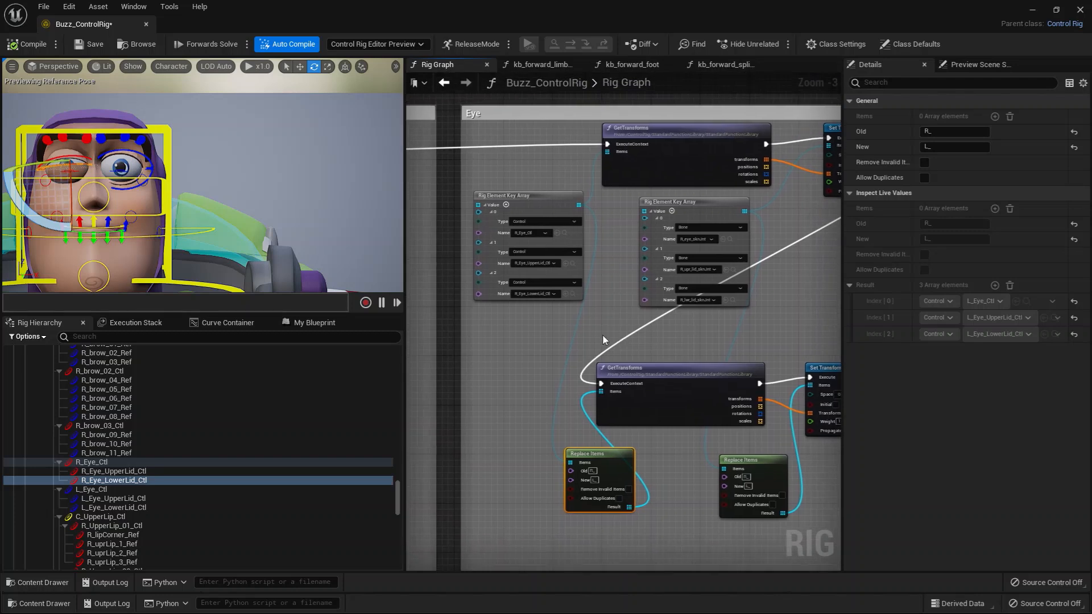
{"action": "left_click", "coordinate": [520, 209]}
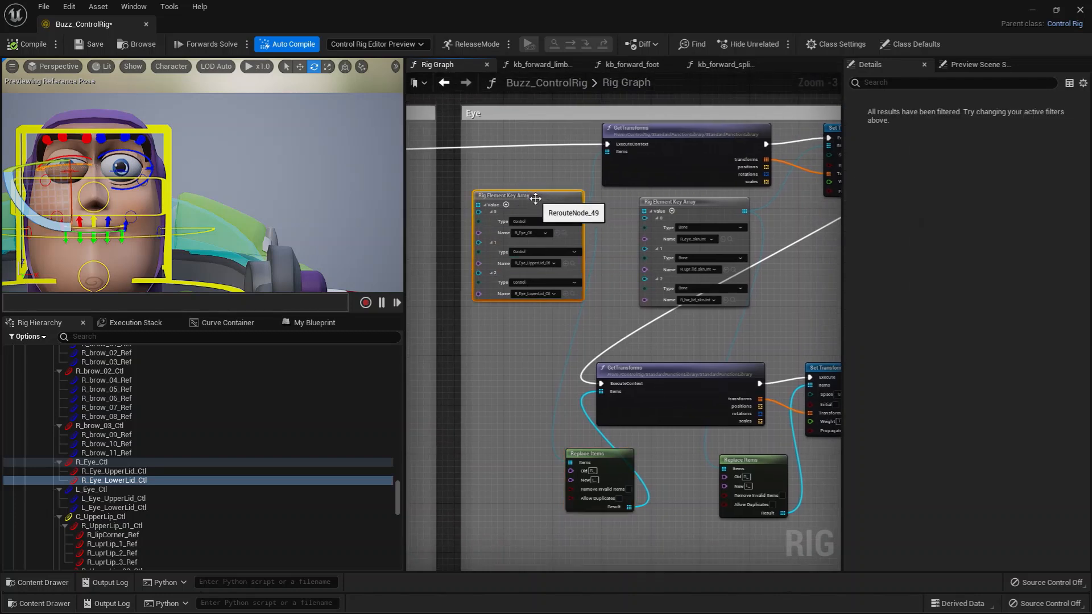
{"action": "right_click_drag", "start_coordinate": [545, 360], "coordinate": [535, 301]}
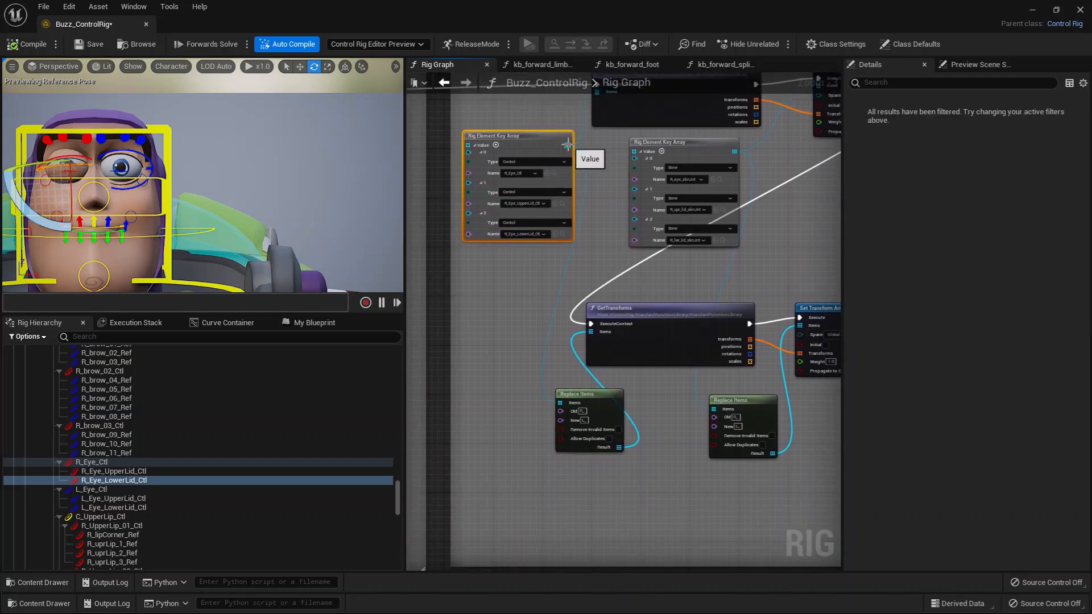
{"action": "left_click_drag", "start_coordinate": [568, 145], "coordinate": [519, 398]}
{"action": "left_click_drag", "start_coordinate": [585, 384], "coordinate": [577, 400]}
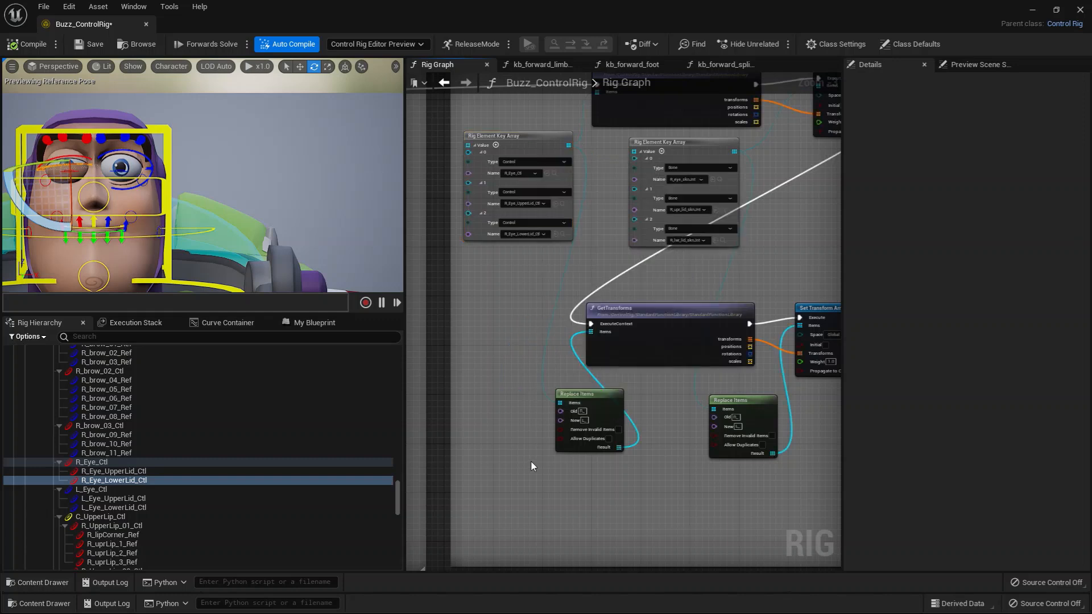
Examine the Old and New values and live results of the two Replace Items nodes that mirror the eye controls and bones.
{"action": "scroll", "coordinate": [576, 302], "scroll_direction": "up", "scroll_amount": 2}
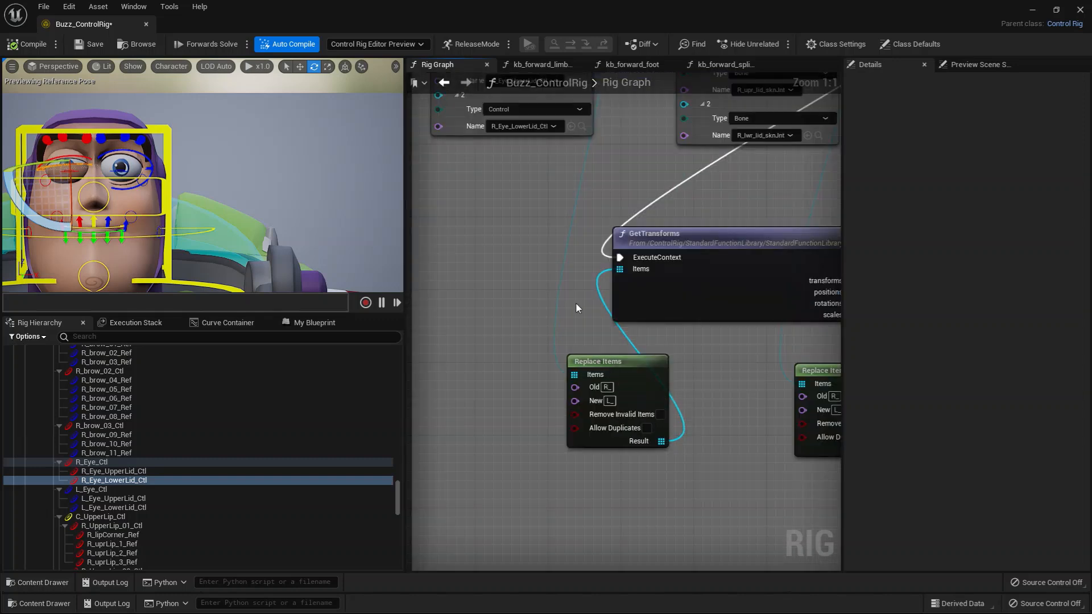
{"action": "right_click_drag", "start_coordinate": [576, 302], "coordinate": [586, 398]}
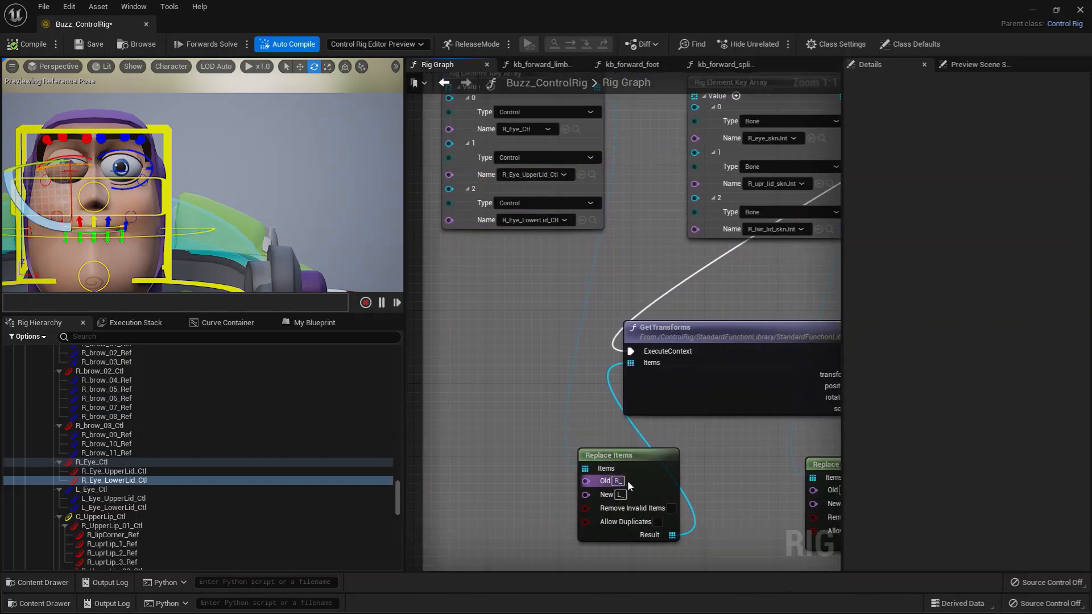
{"action": "right_click_drag", "start_coordinate": [711, 473], "coordinate": [669, 455]}
{"action": "left_click", "coordinate": [621, 452]}
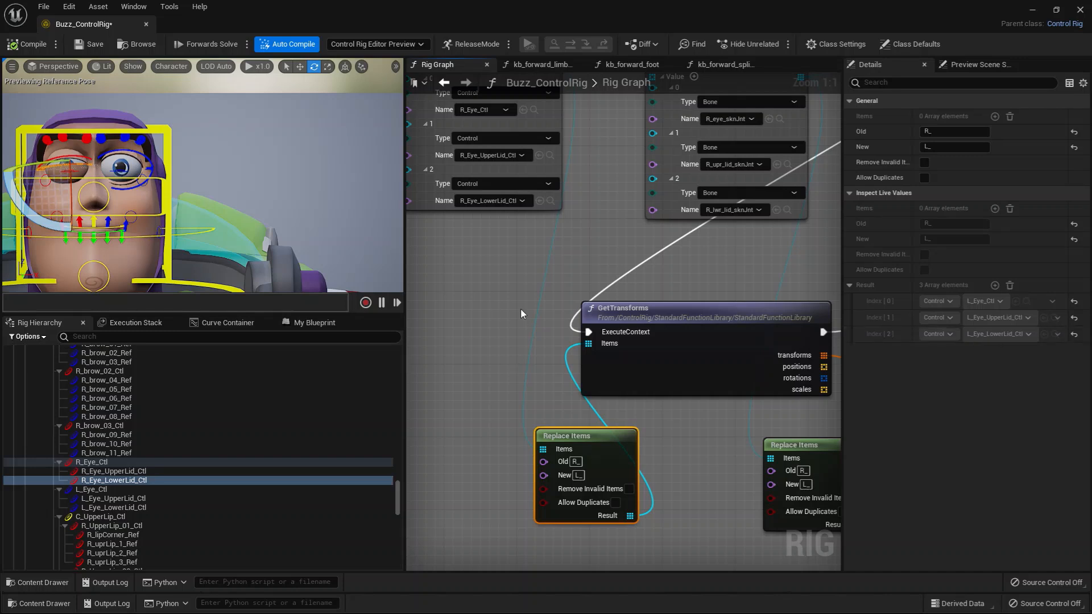
{"action": "right_click_drag", "start_coordinate": [647, 351], "coordinate": [667, 342]}
{"action": "left_click", "coordinate": [658, 387]}
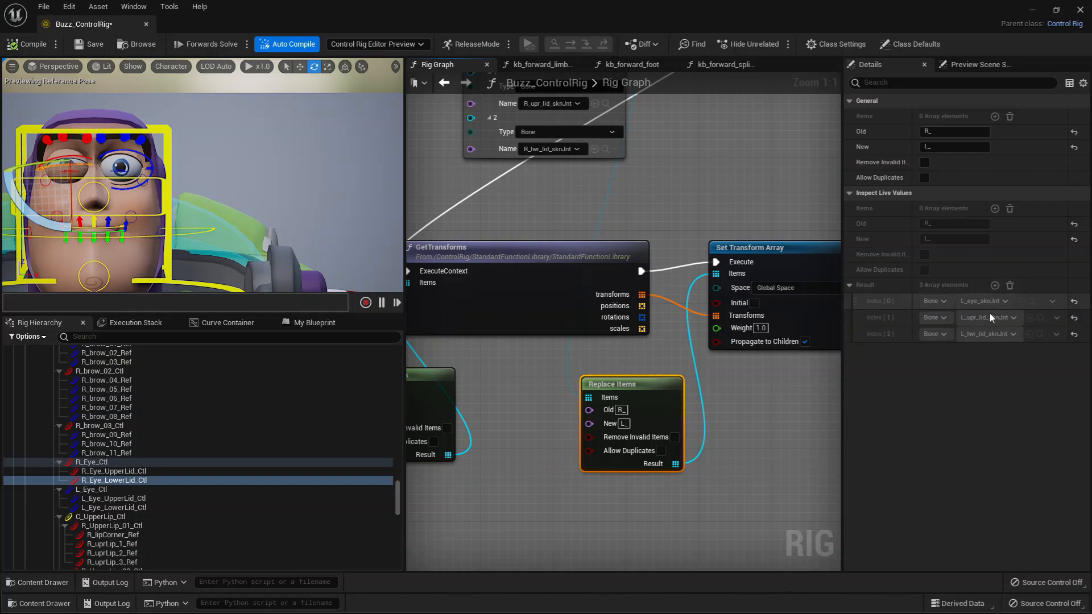
Examine the Eye section's two AimAt nodes and the Get Control Bool node that drives their Active inputs.
{"action": "scroll", "coordinate": [738, 405], "scroll_direction": "down", "scroll_amount": 1}
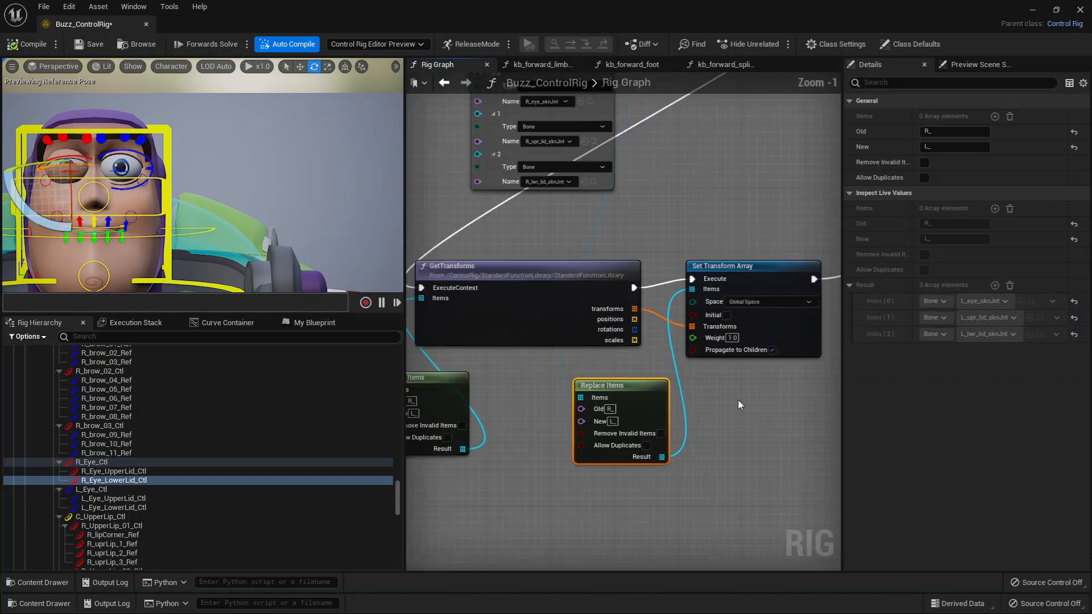
{"action": "scroll", "coordinate": [738, 404], "scroll_direction": "down", "scroll_amount": 1}
{"action": "right_click_drag", "start_coordinate": [751, 394], "coordinate": [540, 395]}
{"action": "scroll", "coordinate": [765, 384], "scroll_direction": "up", "scroll_amount": 1}
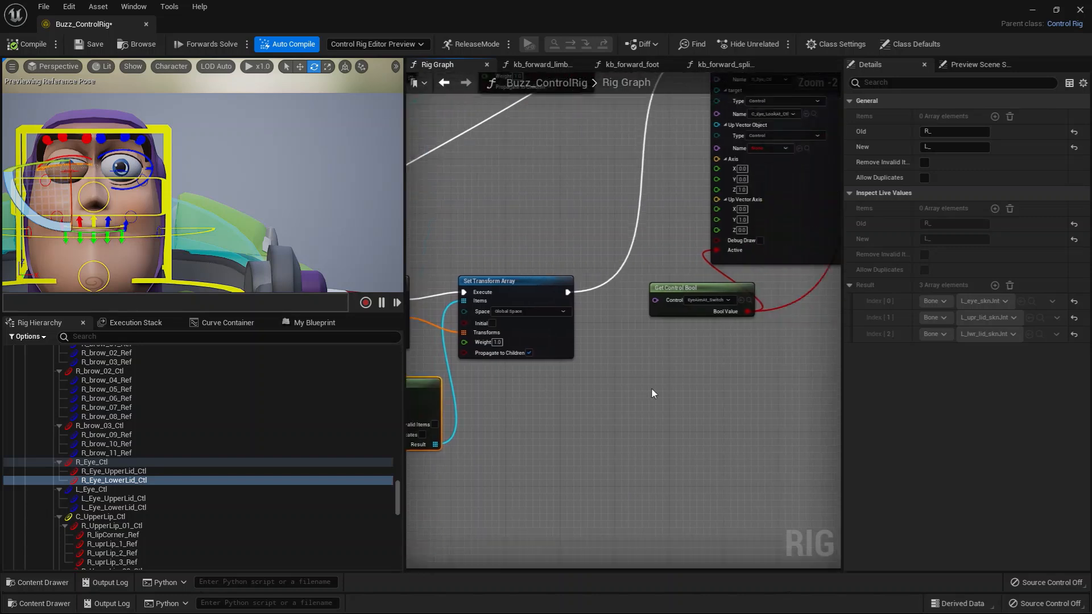
{"action": "right_click_drag", "start_coordinate": [822, 347], "coordinate": [580, 439]}
{"action": "scroll", "coordinate": [646, 417], "scroll_direction": "down", "scroll_amount": 3}
{"action": "right_click_drag", "start_coordinate": [675, 419], "coordinate": [649, 411]}
{"action": "scroll", "coordinate": [649, 412], "scroll_direction": "up", "scroll_amount": 2}
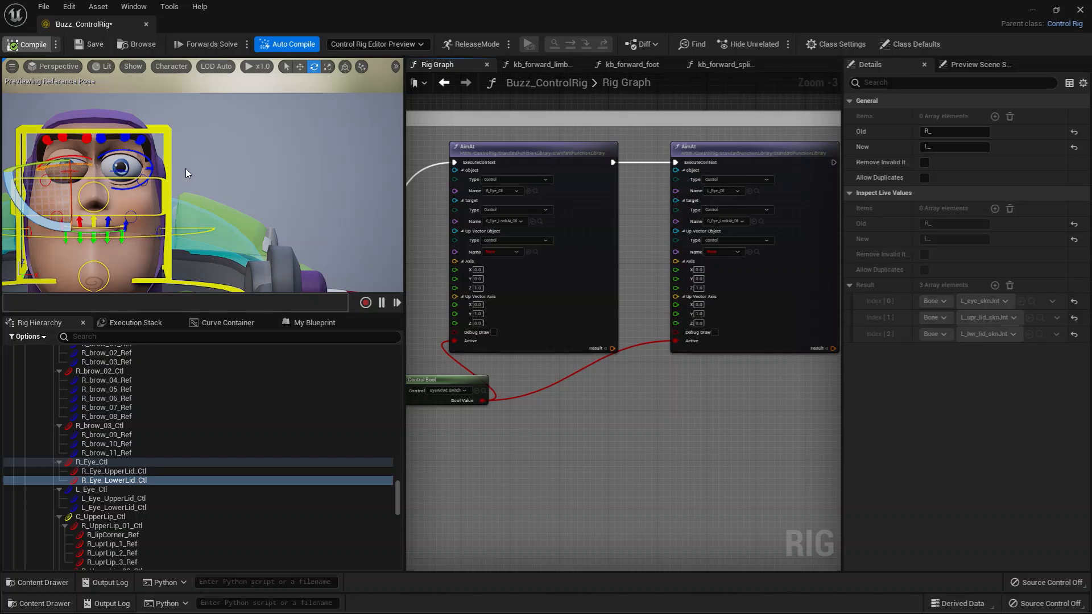
{"action": "right_click_drag", "start_coordinate": [541, 408], "coordinate": [590, 423]}
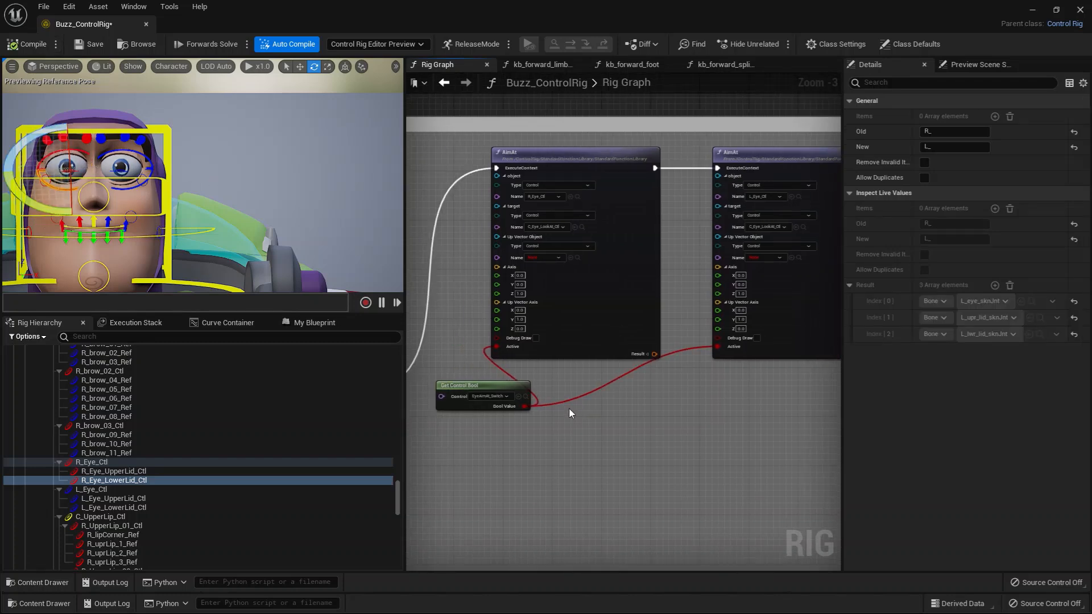
{"action": "scroll", "coordinate": [568, 408], "scroll_direction": "up", "scroll_amount": 1}
Test moving R_Eye_Ctl, the first AimAt node's object, and recompile the rig to reset it.
{"action": "left_click", "coordinate": [579, 180]}
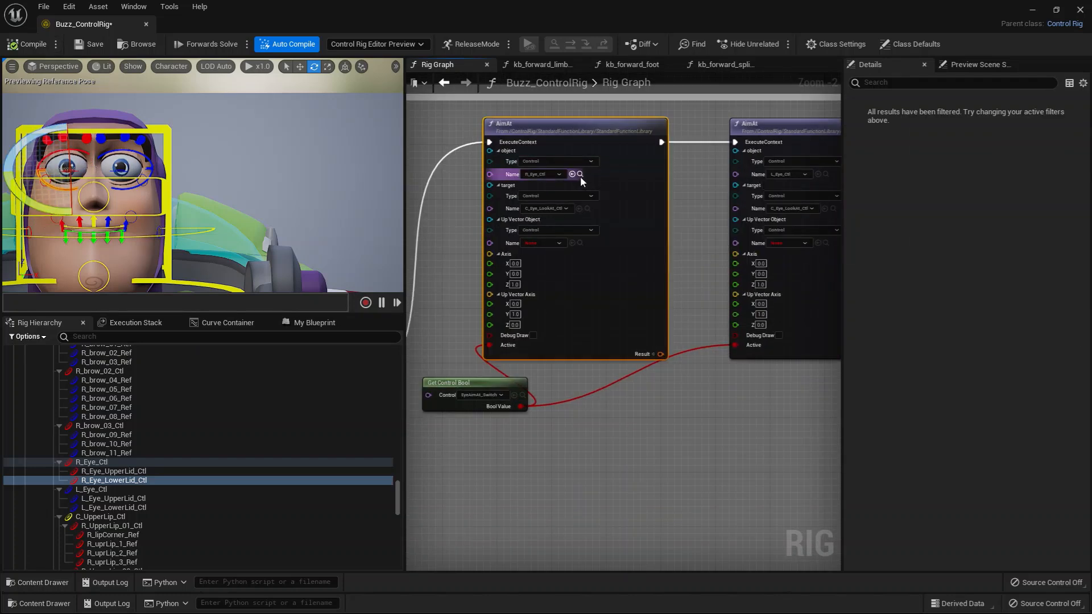
{"action": "left_click", "coordinate": [581, 175]}
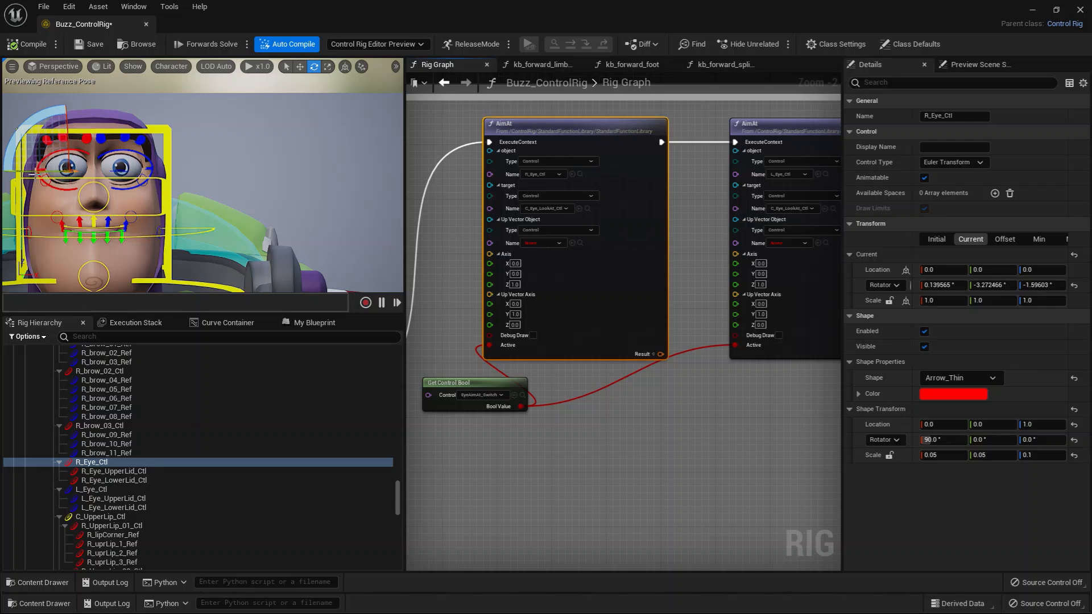
{"action": "key", "text": "w"}
{"action": "left_click_drag", "start_coordinate": [85, 169], "coordinate": [78, 207]}
{"action": "left_click", "coordinate": [14, 45]}
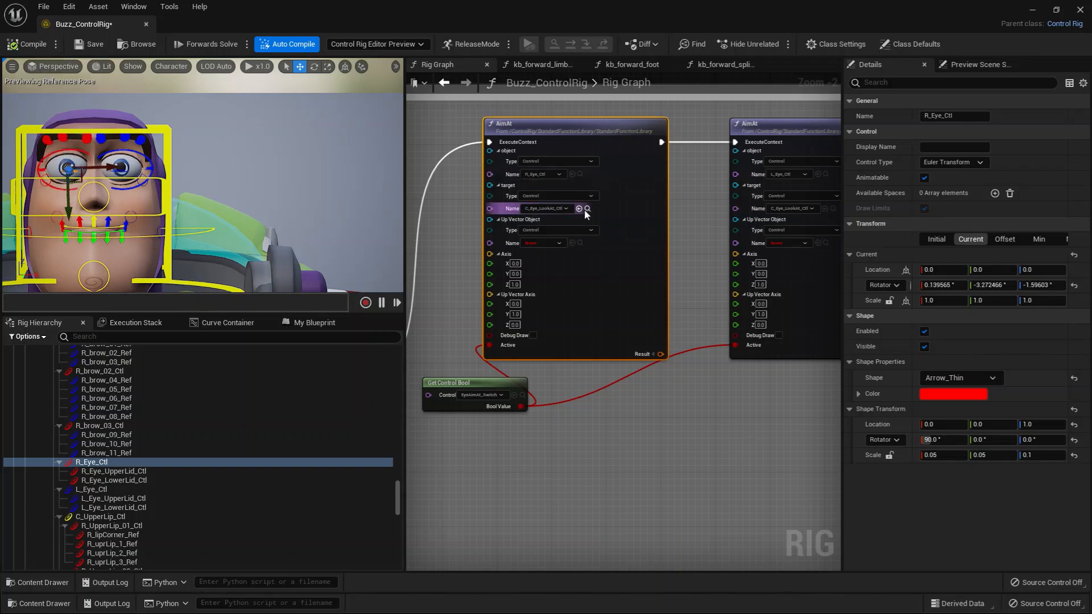
Locate C_Eye_LookAt_Ctl, the first AimAt node's target, and bring it into view together with Buzz's face.
{"action": "left_click", "coordinate": [587, 209]}
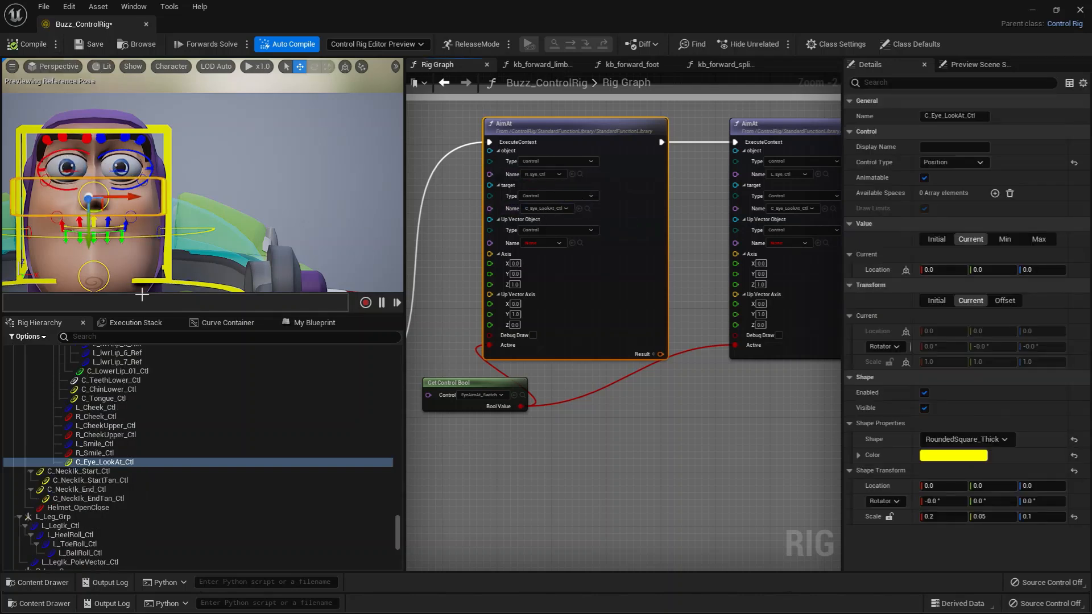
{"action": "key", "text": "f"}
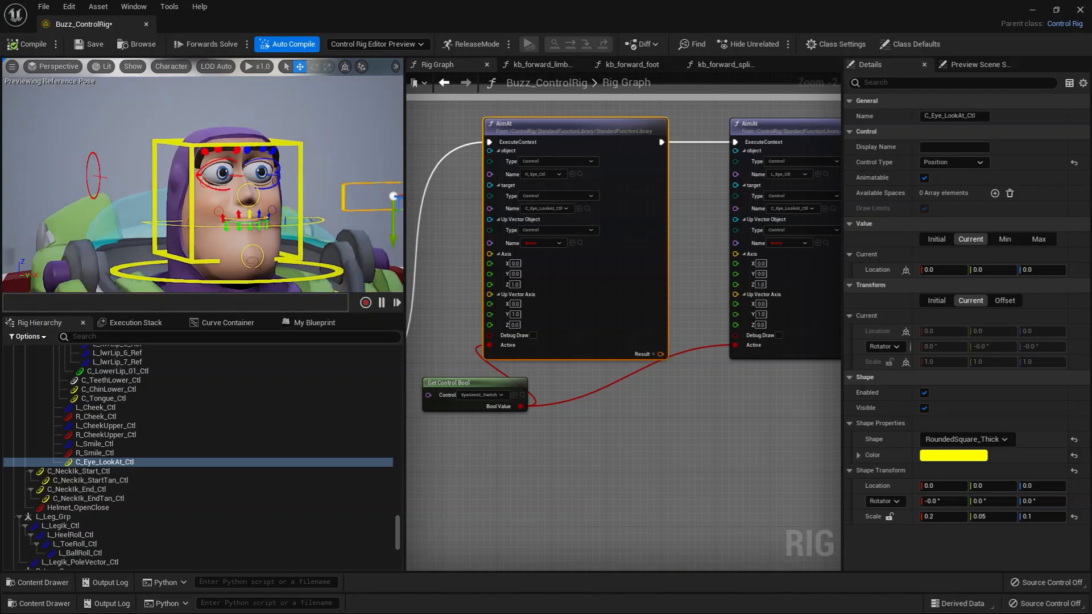
{"action": "scroll", "coordinate": [284, 173], "scroll_direction": "down", "scroll_amount": 3}
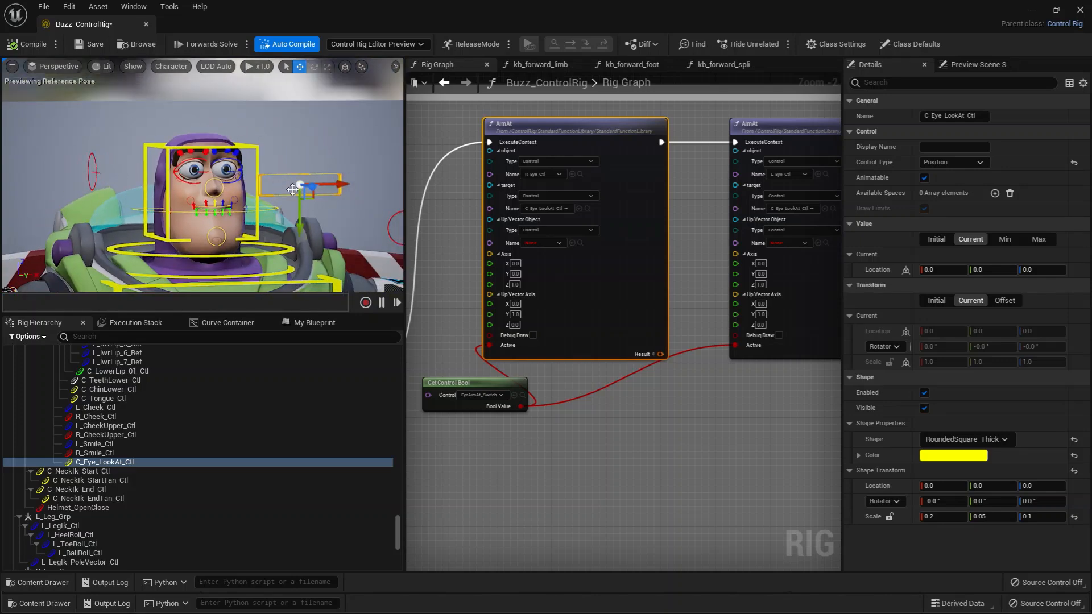
{"action": "left_click_drag", "start_coordinate": [243, 230], "coordinate": [230, 157], "text": "alt"}
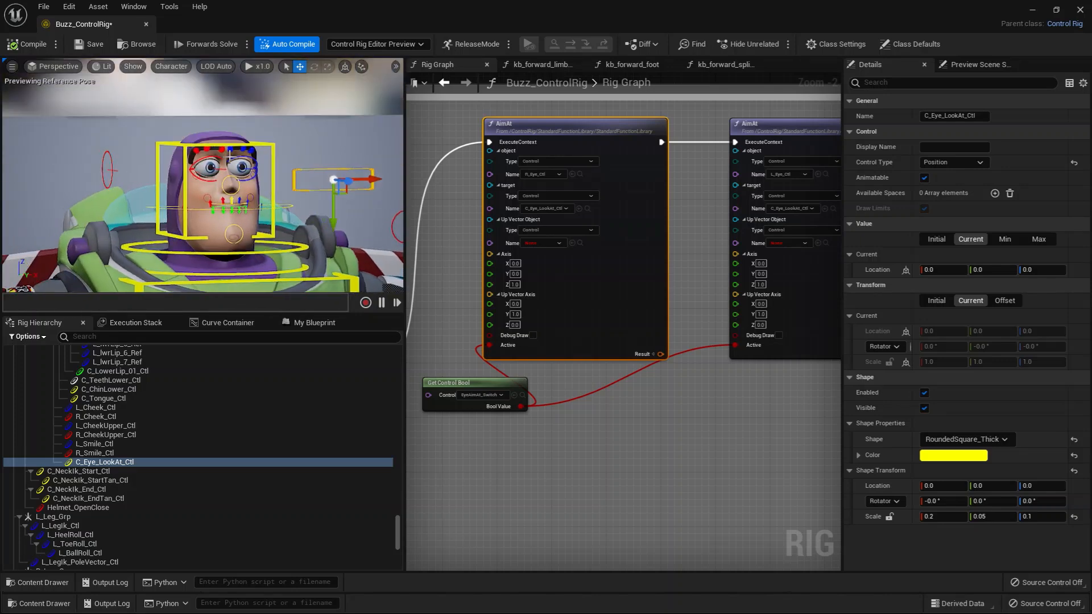
Set the offset transform of C_Eye_LookAt_Ctl from its current transform.
{"action": "left_click", "coordinate": [107, 445]}
{"action": "left_click", "coordinate": [114, 462]}
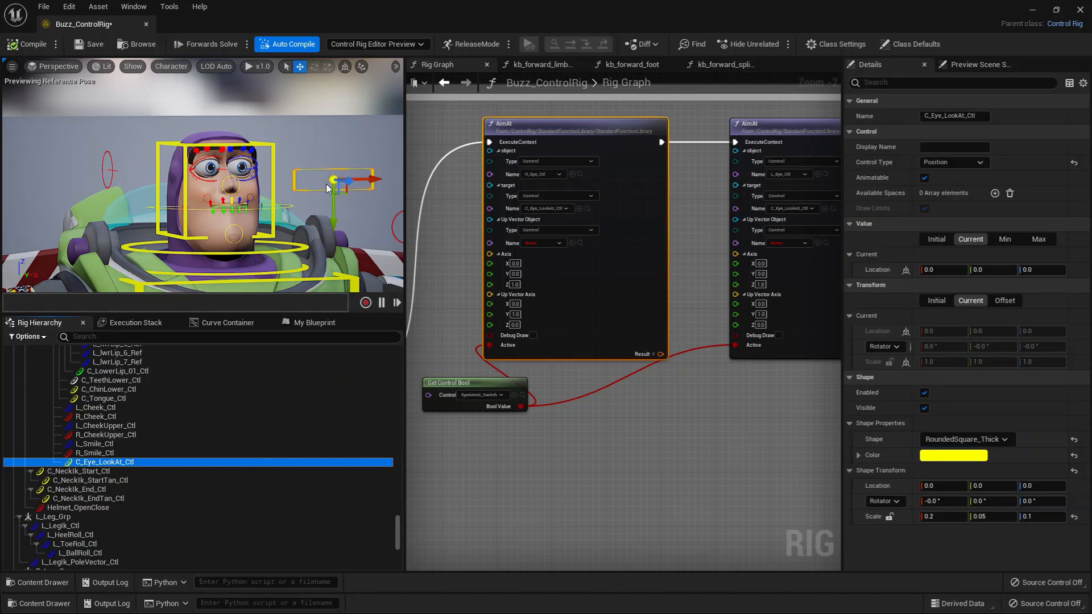
{"action": "left_click_drag", "start_coordinate": [299, 213], "coordinate": [235, 160], "text": "alt"}
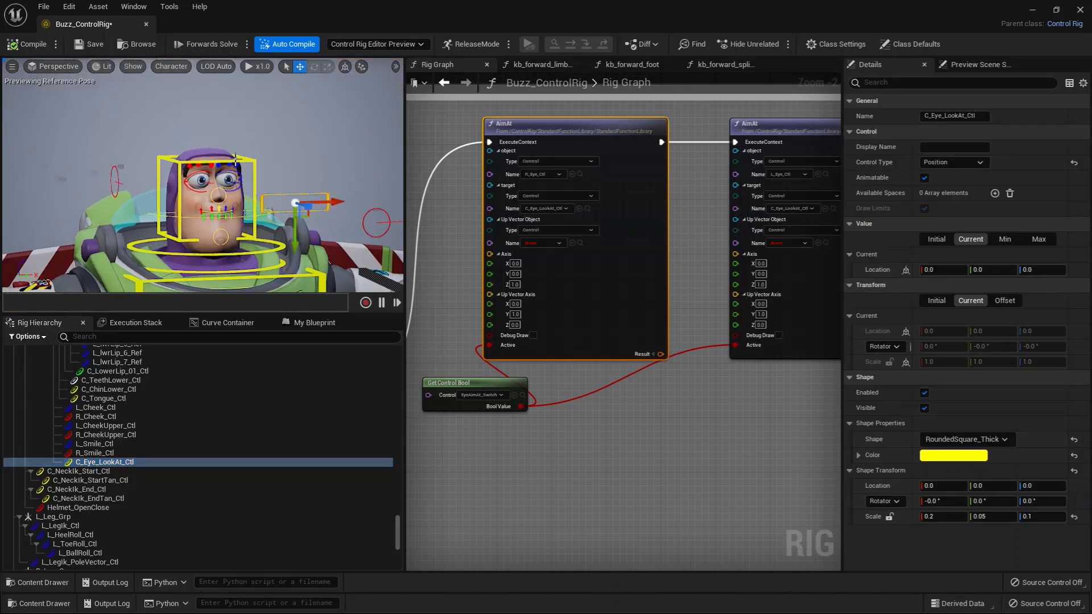
{"action": "right_click", "coordinate": [110, 462]}
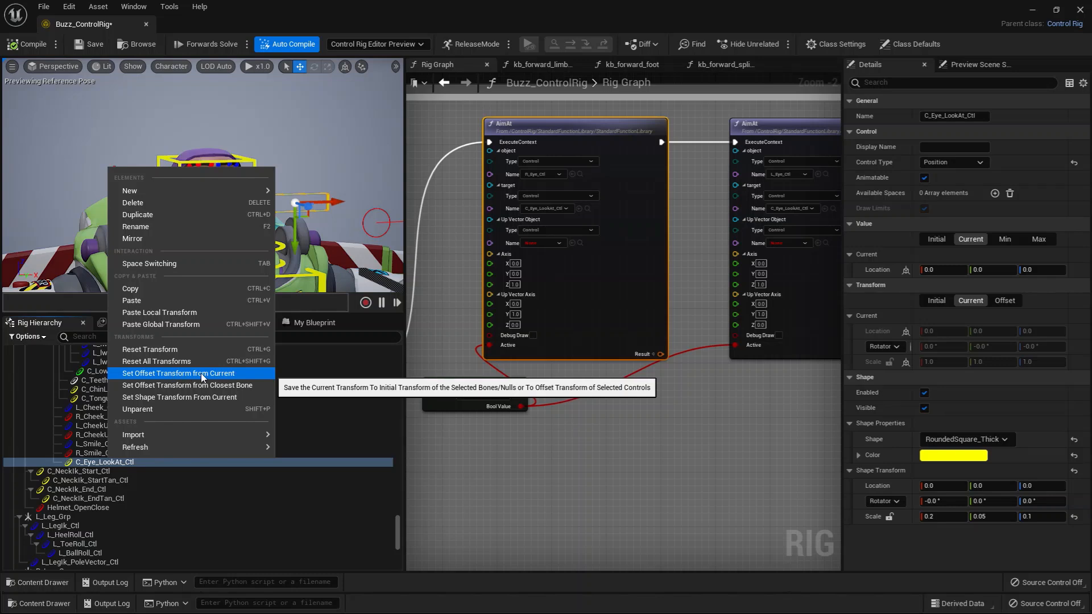
{"action": "left_click", "coordinate": [232, 373]}
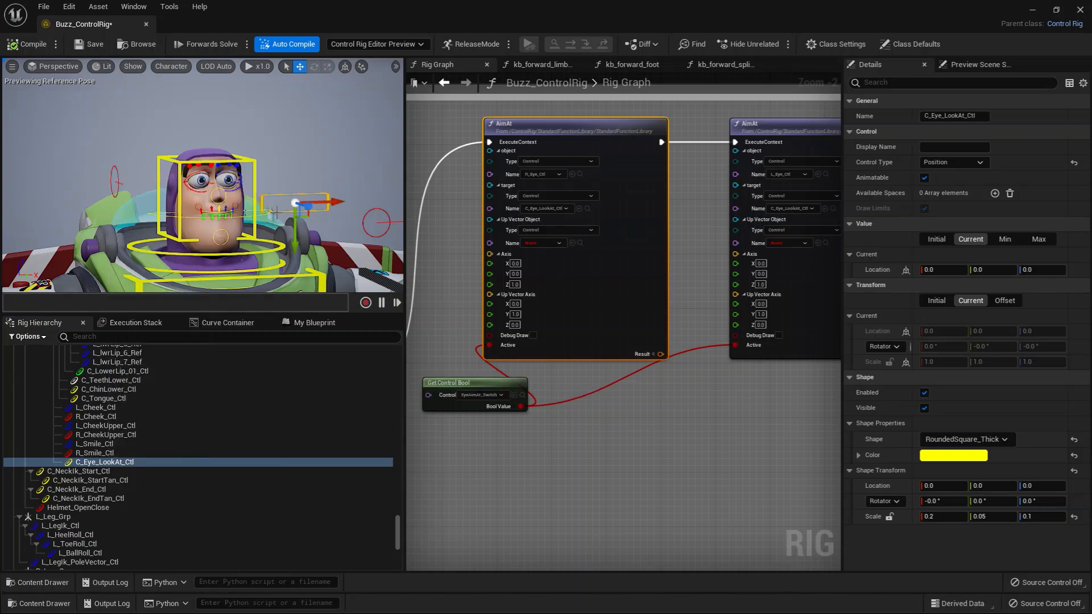
Test the look-at setup by moving C_Eye_LookAt_Ctl in front of Buzz's face, to the side and up and down.
{"action": "left_click_drag", "start_coordinate": [247, 232], "coordinate": [210, 223], "text": "alt"}
{"action": "right_click_drag", "start_coordinate": [457, 260], "coordinate": [412, 233]}
{"action": "mouse_move", "coordinate": [166, 198]}
{"action": "left_mouse_down"}
{"action": "mouse_move", "coordinate": [227, 202]}
{"action": "mouse_move", "coordinate": [119, 207]}
{"action": "mouse_move", "coordinate": [341, 219]}
{"action": "mouse_move", "coordinate": [98, 213]}
{"action": "mouse_move", "coordinate": [250, 211]}
{"action": "mouse_move", "coordinate": [114, 203]}
{"action": "mouse_move", "coordinate": [245, 227]}
{"action": "mouse_move", "coordinate": [68, 171]}
{"action": "mouse_move", "coordinate": [210, 228]}
{"action": "mouse_move", "coordinate": [168, 235]}
{"action": "mouse_move", "coordinate": [148, 187]}
{"action": "mouse_move", "coordinate": [179, 139]}
{"action": "mouse_move", "coordinate": [145, 228]}
{"action": "mouse_move", "coordinate": [208, 195]}
{"action": "mouse_move", "coordinate": [164, 183]}
{"action": "left_mouse_up"}
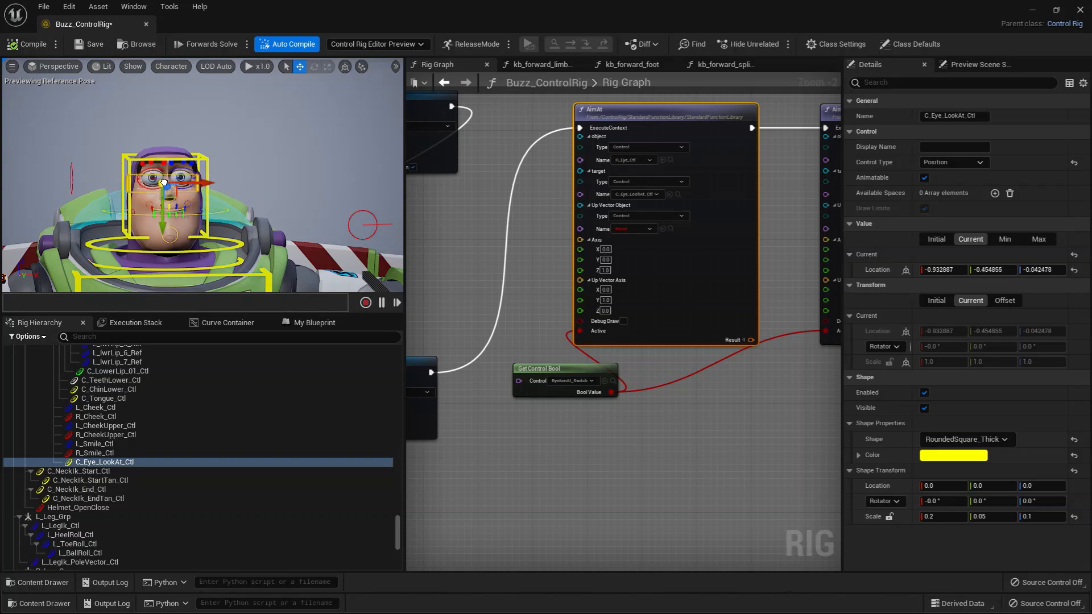
{"action": "scroll", "coordinate": [645, 433], "scroll_direction": "up", "scroll_amount": 2}
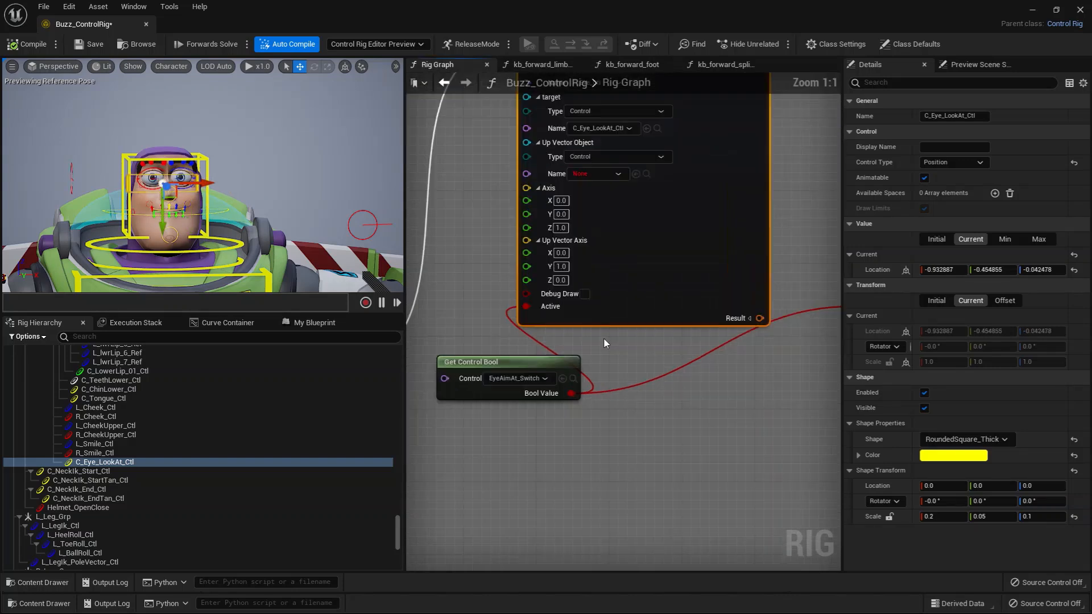
{"action": "scroll", "coordinate": [581, 324], "scroll_direction": "down", "scroll_amount": 1}
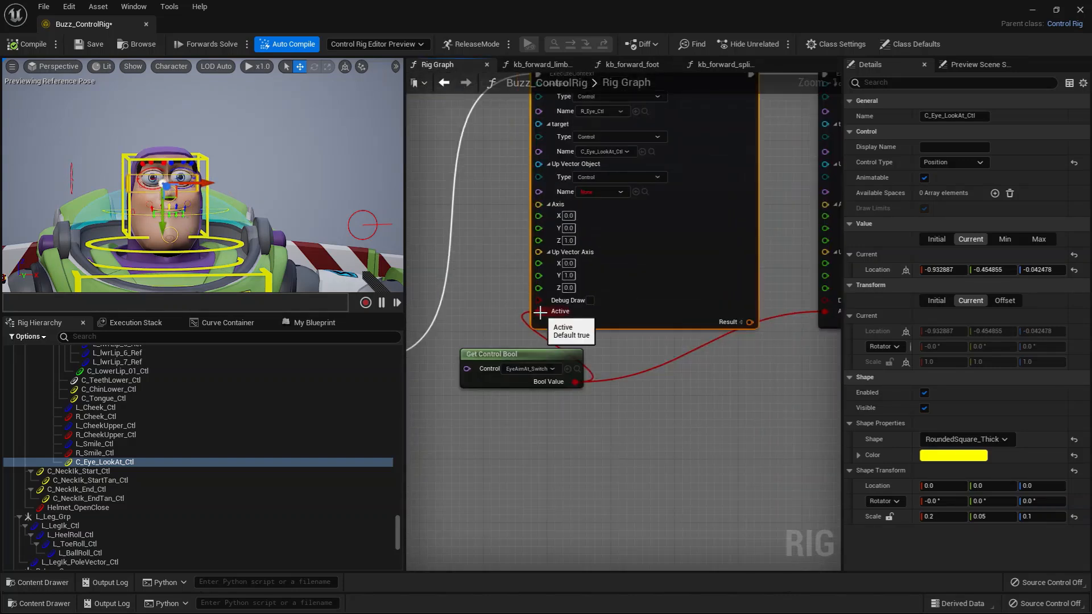
{"action": "scroll", "coordinate": [614, 398], "scroll_direction": "down", "scroll_amount": 1}
{"action": "left_click_drag", "start_coordinate": [164, 185], "coordinate": [227, 199]}
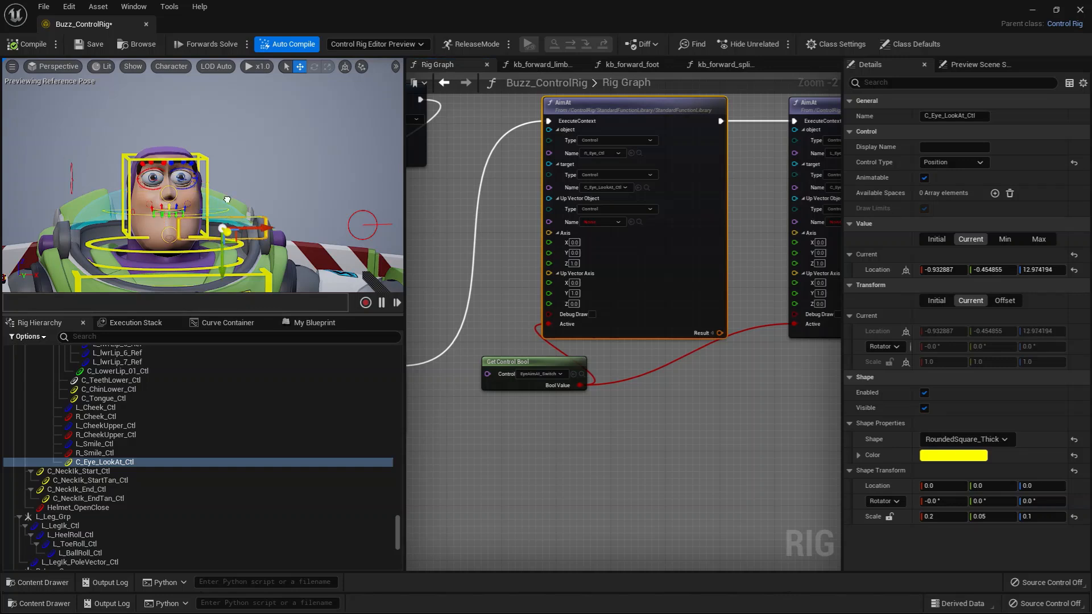
{"action": "left_click_drag", "start_coordinate": [280, 242], "coordinate": [301, 219]}
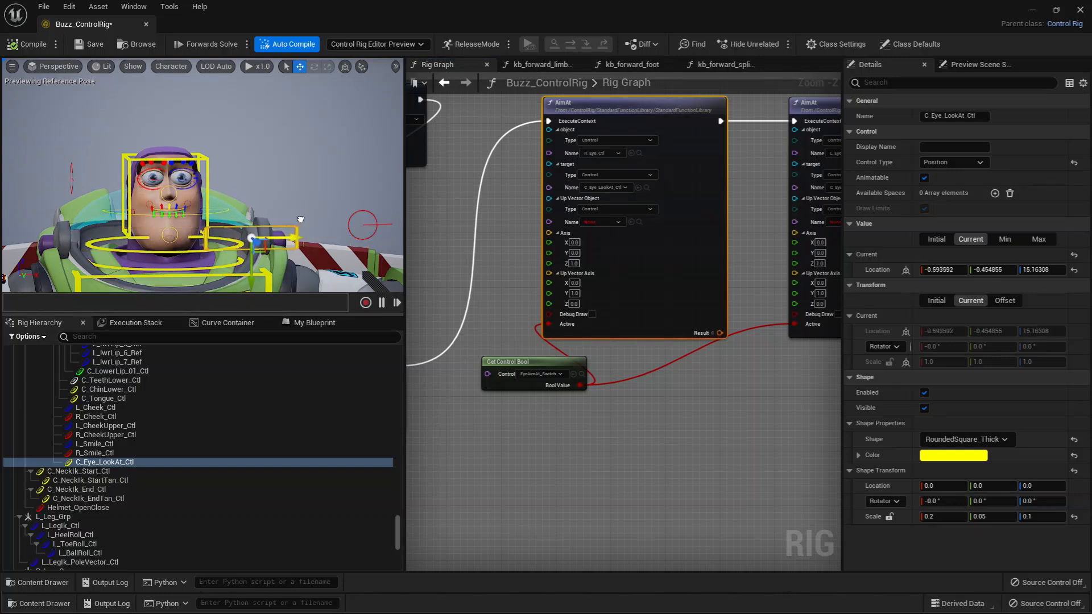
{"action": "left_click_drag", "start_coordinate": [259, 267], "coordinate": [251, 173]}
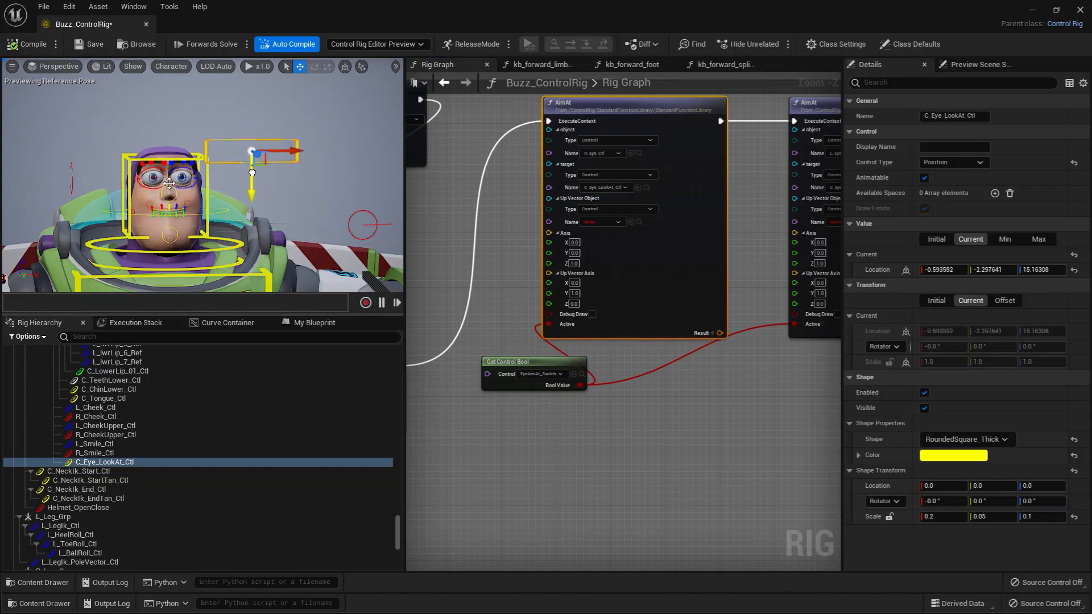
Rotate C_HeadFk_Ctl to test how the look-at control behaves when Buzz's head turns and tilts.
{"action": "left_click", "coordinate": [204, 188]}
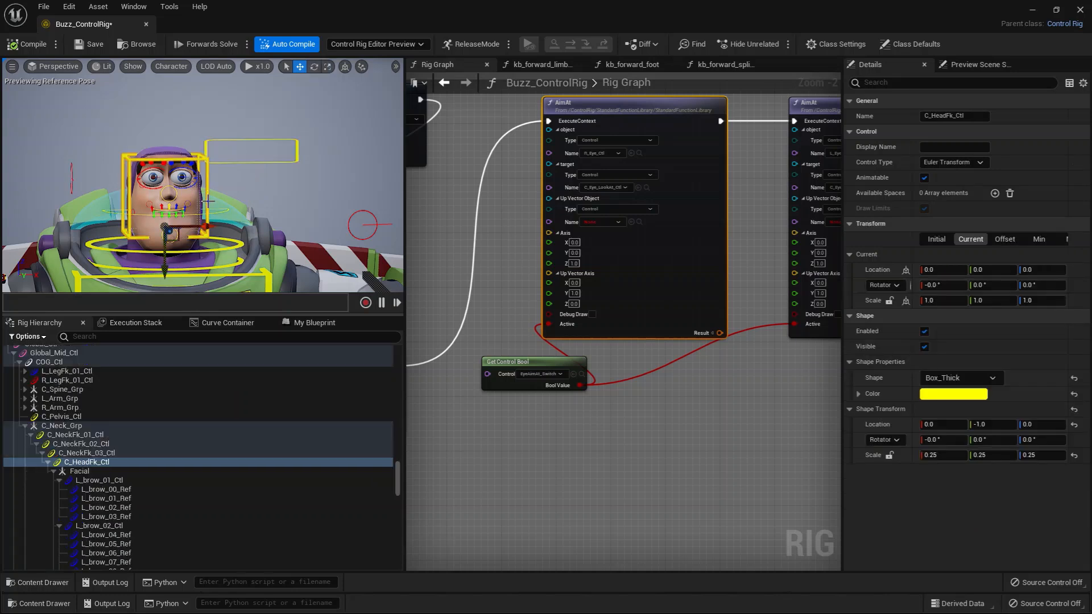
{"action": "key", "text": "e"}
{"action": "left_click_drag", "start_coordinate": [145, 174], "coordinate": [181, 195]}
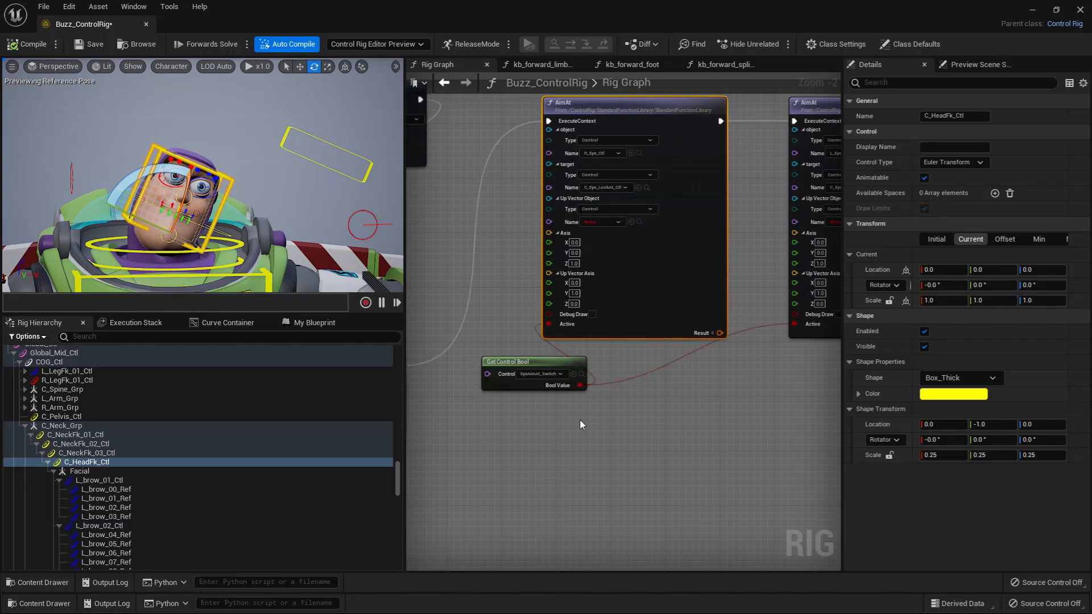
Locate the EyeAimAt_Switch control in the rig hierarchy and examine how it feeds the Active input of both AimAt nodes.
{"action": "left_click", "coordinate": [581, 375]}
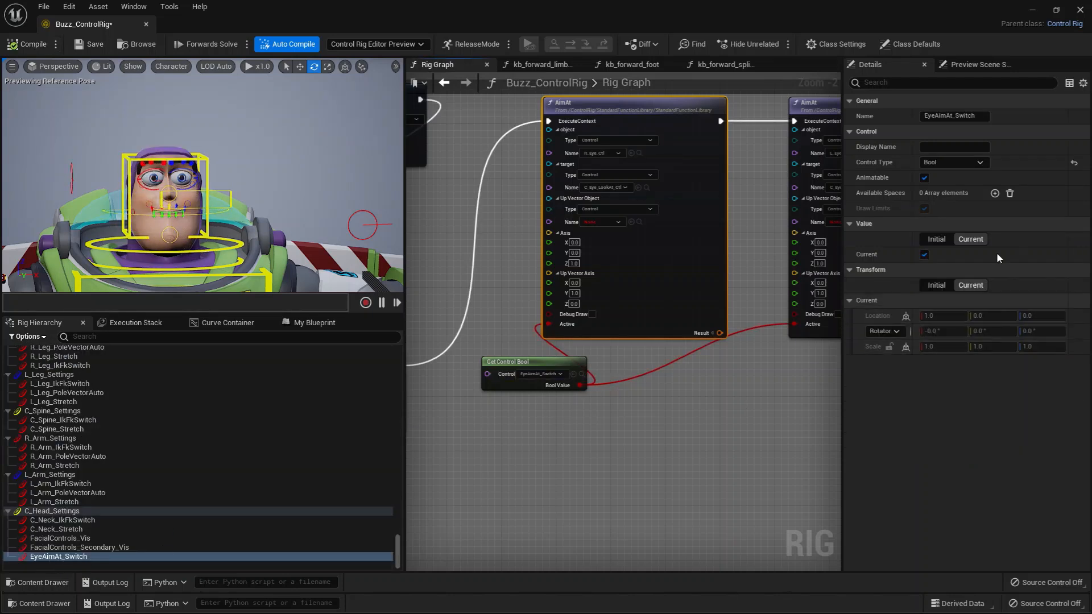
{"action": "right_click_drag", "start_coordinate": [593, 469], "coordinate": [562, 508]}
{"action": "scroll", "coordinate": [525, 364], "scroll_direction": "up", "scroll_amount": 2}
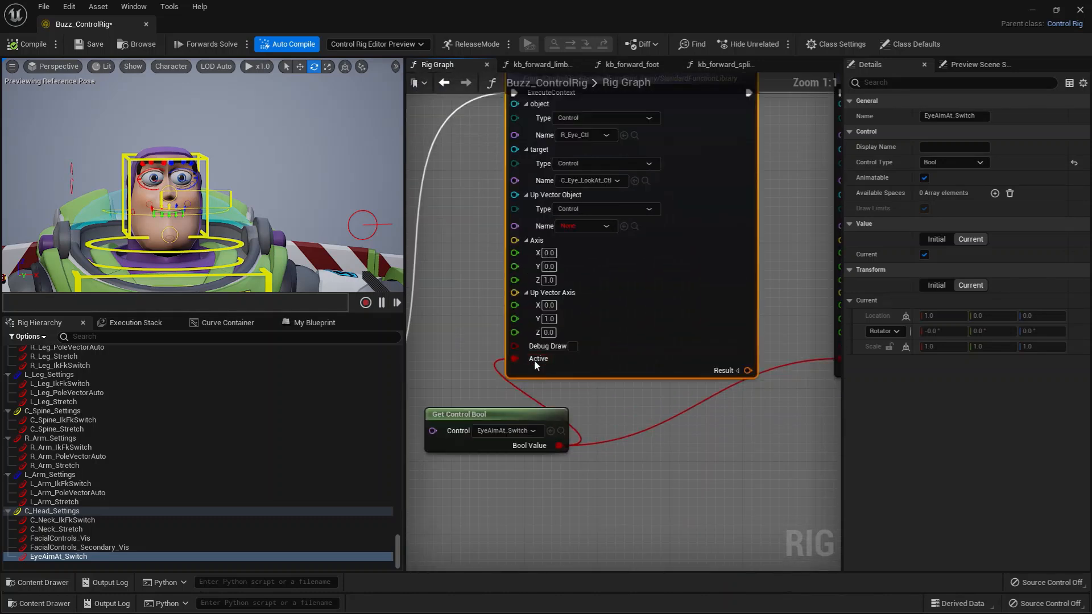
{"action": "scroll", "coordinate": [677, 427], "scroll_direction": "down", "scroll_amount": 1}
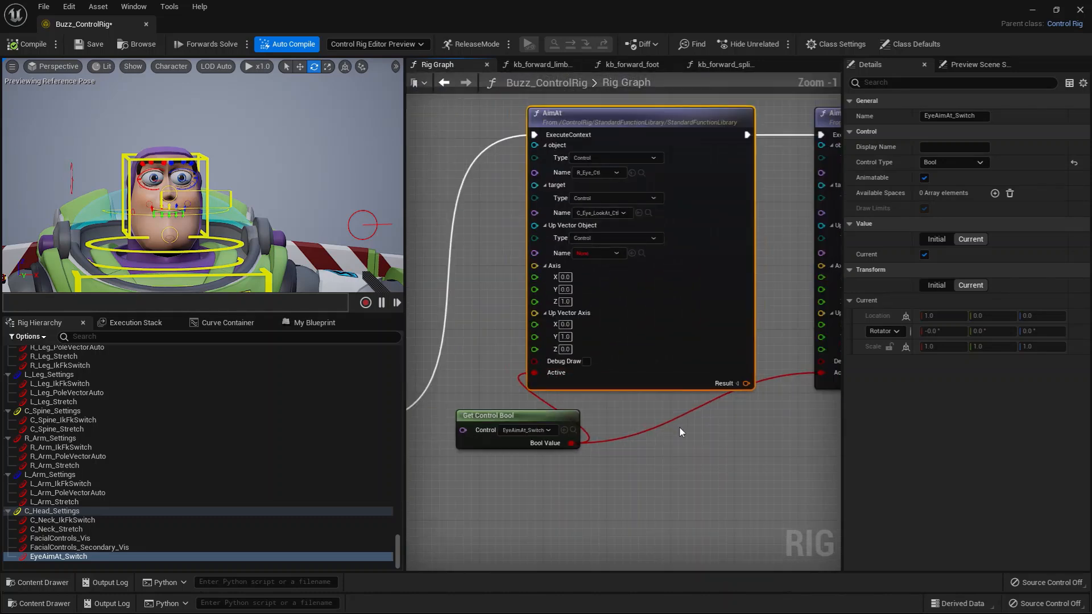
{"action": "right_click_drag", "start_coordinate": [677, 429], "coordinate": [500, 442]}
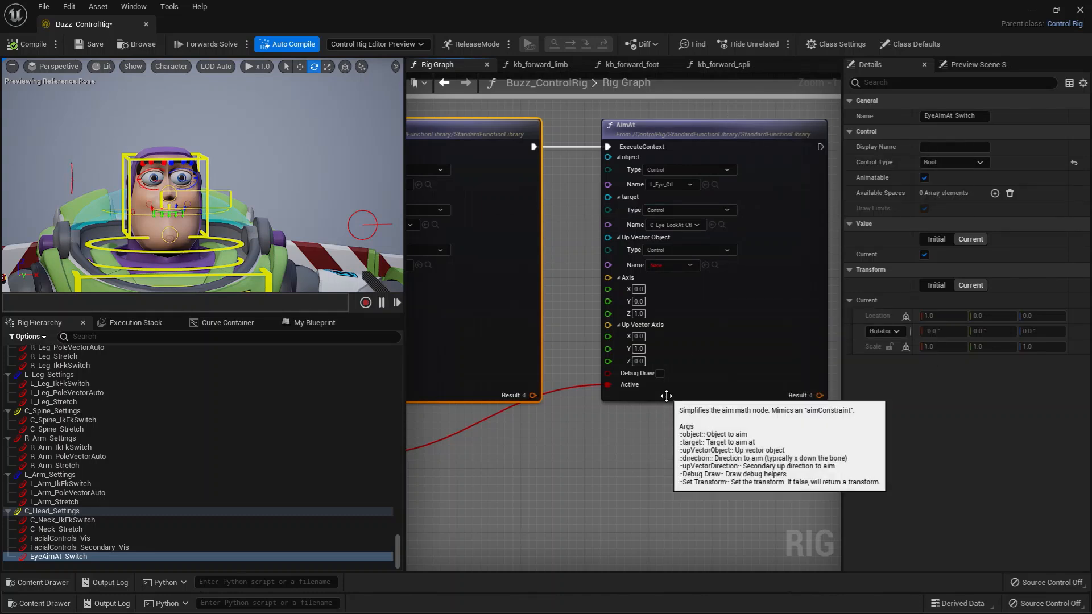
{"action": "scroll", "coordinate": [569, 429], "scroll_direction": "down", "scroll_amount": 2}
{"action": "right_click_drag", "start_coordinate": [568, 429], "coordinate": [550, 396]}
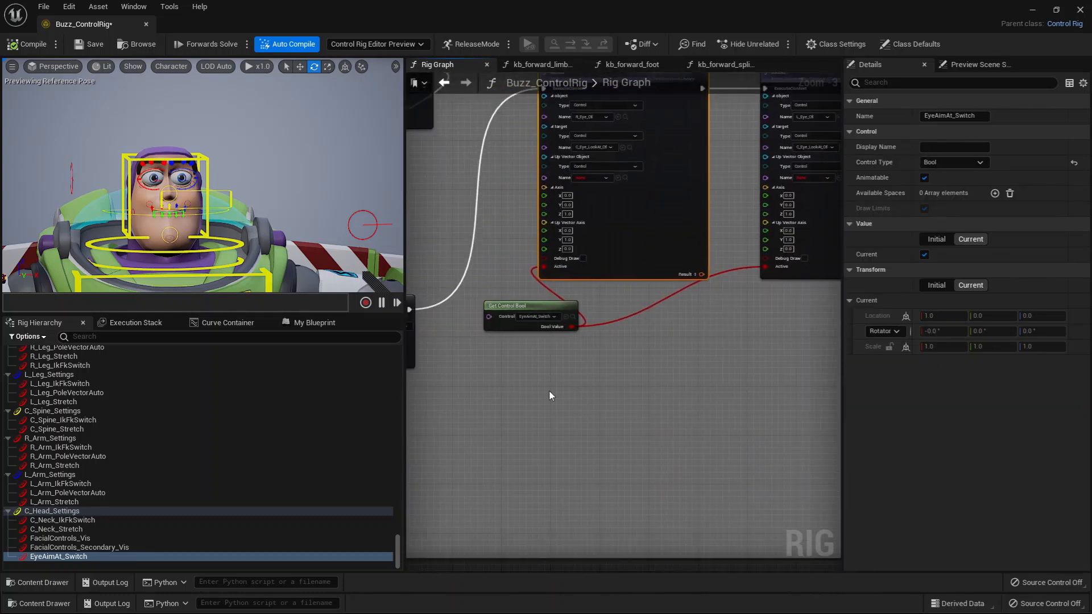
Find the start of the Mouth section in the rig graph and bring Buzz's face up close in the preview.
{"action": "scroll", "coordinate": [283, 221], "scroll_direction": "down", "scroll_amount": 4}
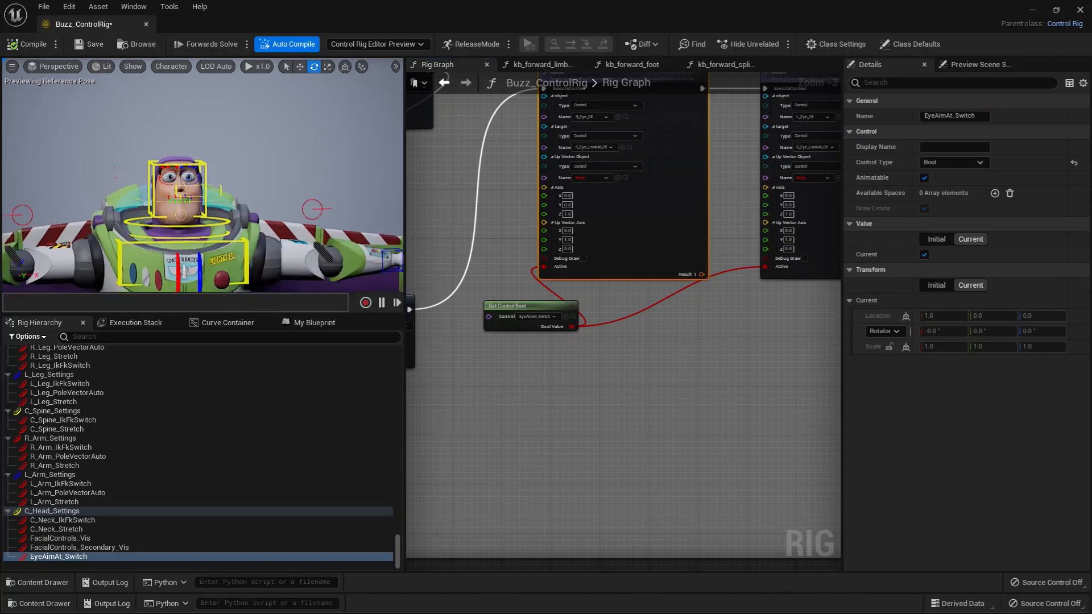
{"action": "scroll", "coordinate": [500, 438], "scroll_direction": "down", "scroll_amount": 3}
{"action": "right_click_drag", "start_coordinate": [657, 359], "coordinate": [693, 348]}
{"action": "scroll", "coordinate": [558, 370], "scroll_direction": "up", "scroll_amount": 2}
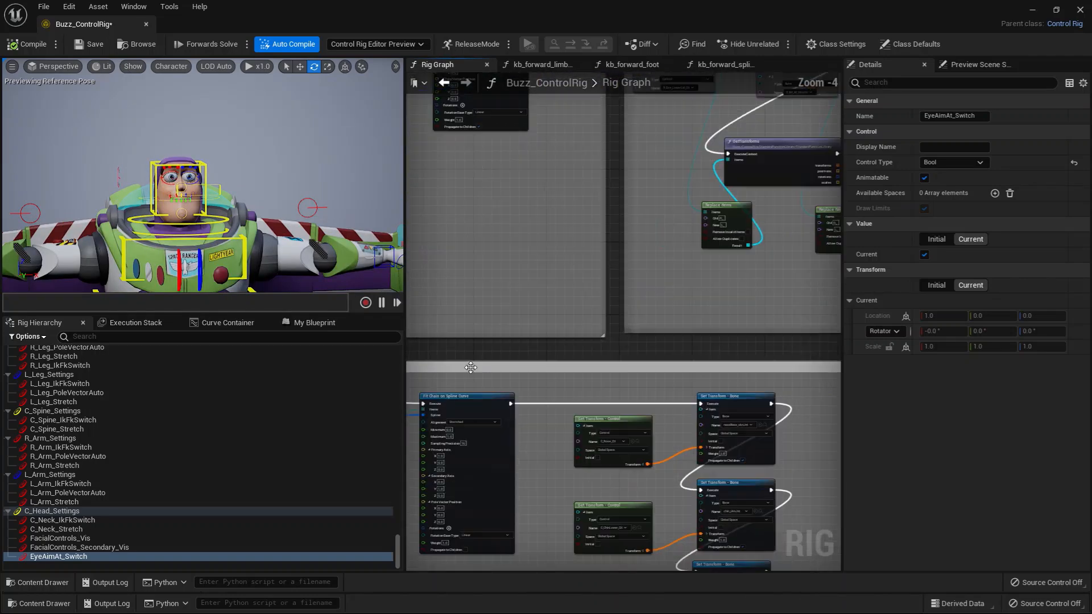
{"action": "right_click_drag", "start_coordinate": [470, 368], "coordinate": [682, 323]}
{"action": "right_click_drag", "start_coordinate": [541, 324], "coordinate": [752, 279]}
{"action": "right_click_drag", "start_coordinate": [540, 293], "coordinate": [748, 268]}
{"action": "right_click_drag", "start_coordinate": [528, 228], "coordinate": [638, 223]}
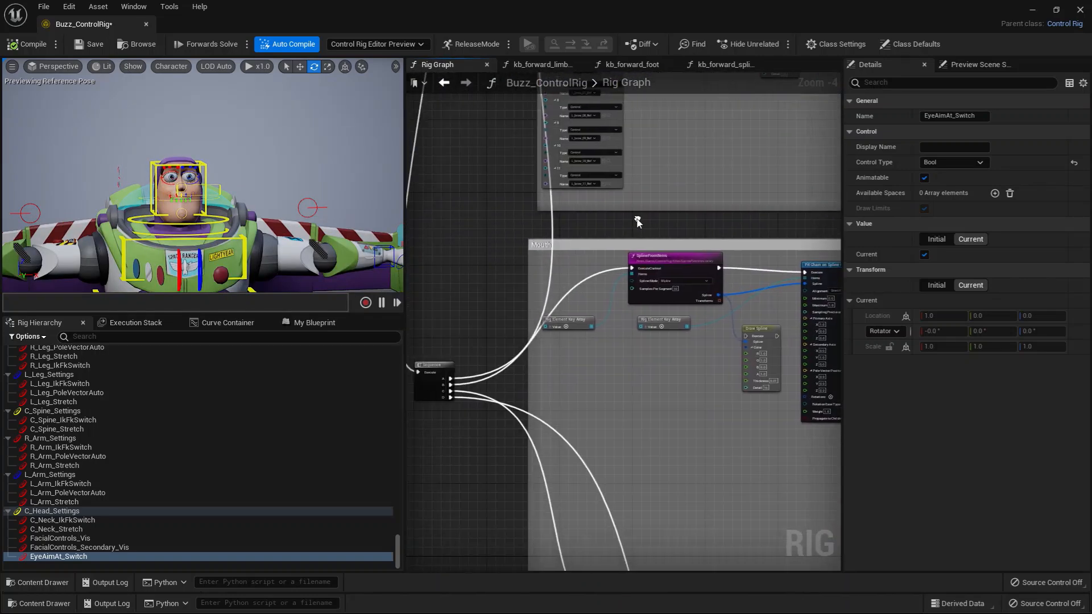
{"action": "scroll", "coordinate": [674, 414], "scroll_direction": "up", "scroll_amount": 2}
{"action": "scroll", "coordinate": [192, 214], "scroll_direction": "up", "scroll_amount": 5}
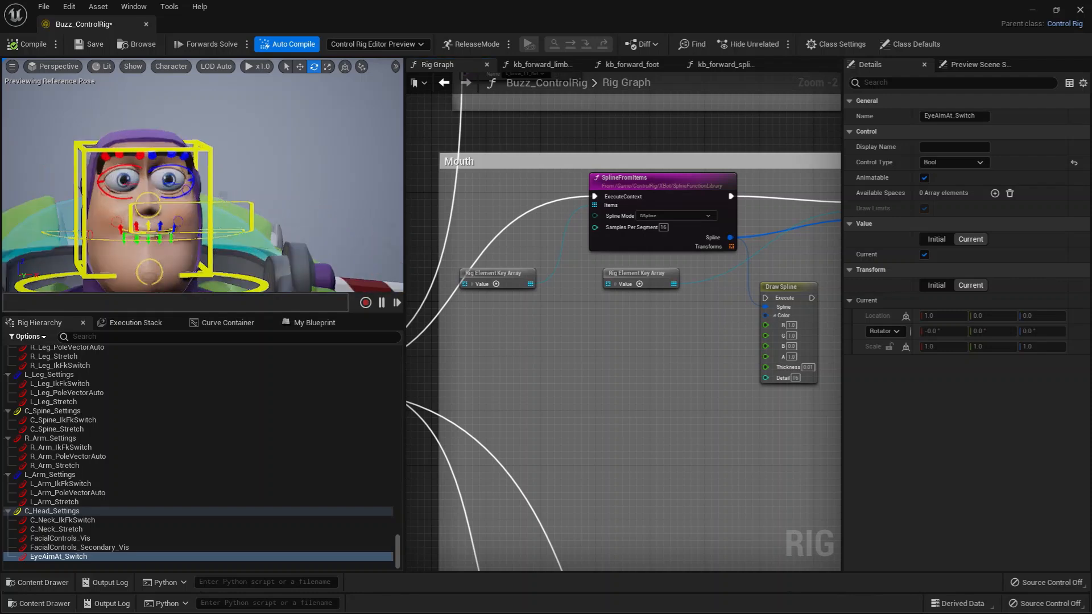
{"action": "scroll", "coordinate": [196, 211], "scroll_direction": "up", "scroll_amount": 5}
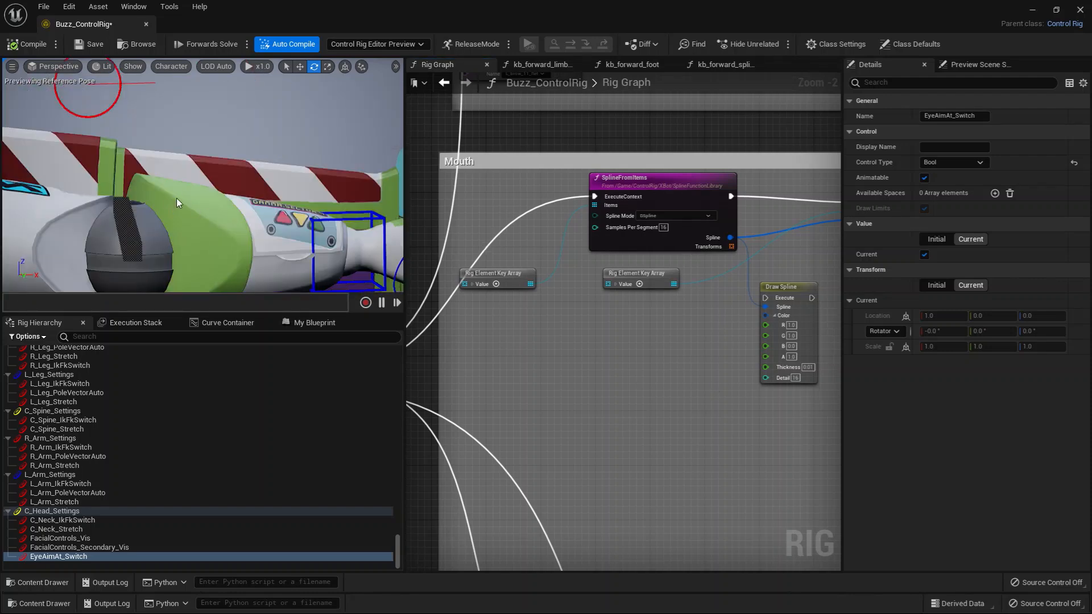
{"action": "middle_click_drag", "start_coordinate": [183, 196], "coordinate": [85, 148]}
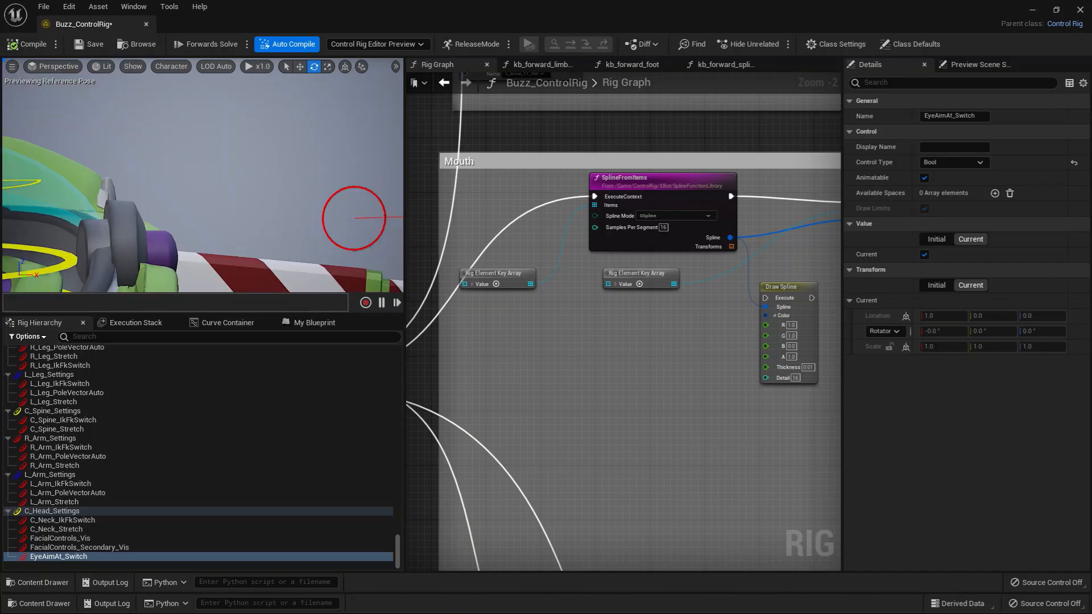
{"action": "middle_click_drag", "start_coordinate": [114, 182], "coordinate": [227, 194]}
{"action": "right_click", "coordinate": [206, 218]}
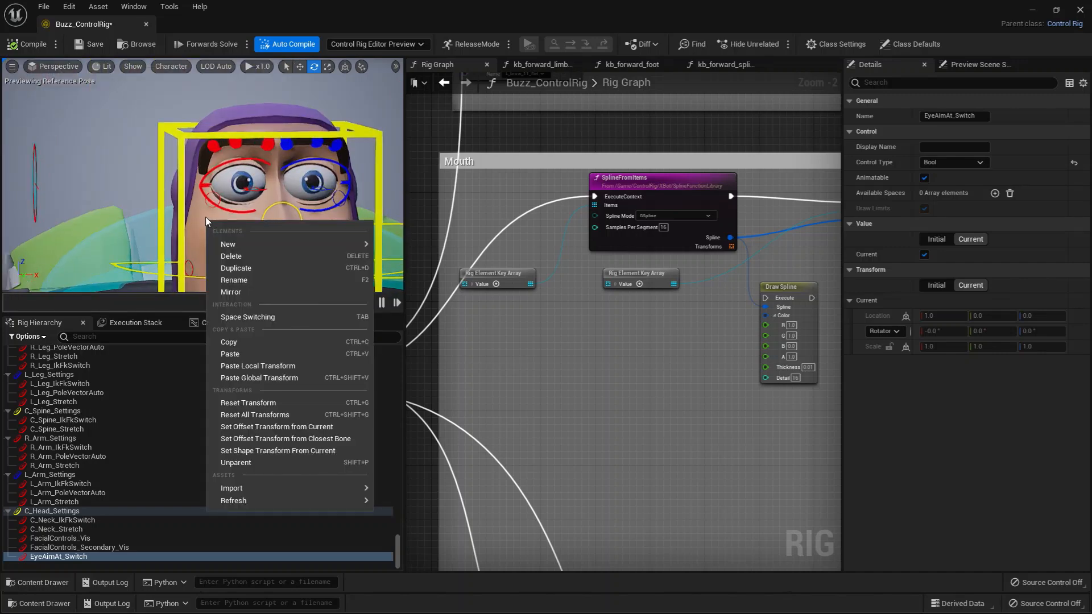
{"action": "left_click", "coordinate": [180, 217]}
Locate the upper lip controls in the hierarchy and select R_lipCorner_Ref and R_uprLip_1_Ref through R_uprLip_7_Ref.
{"action": "left_click", "coordinate": [281, 256]}
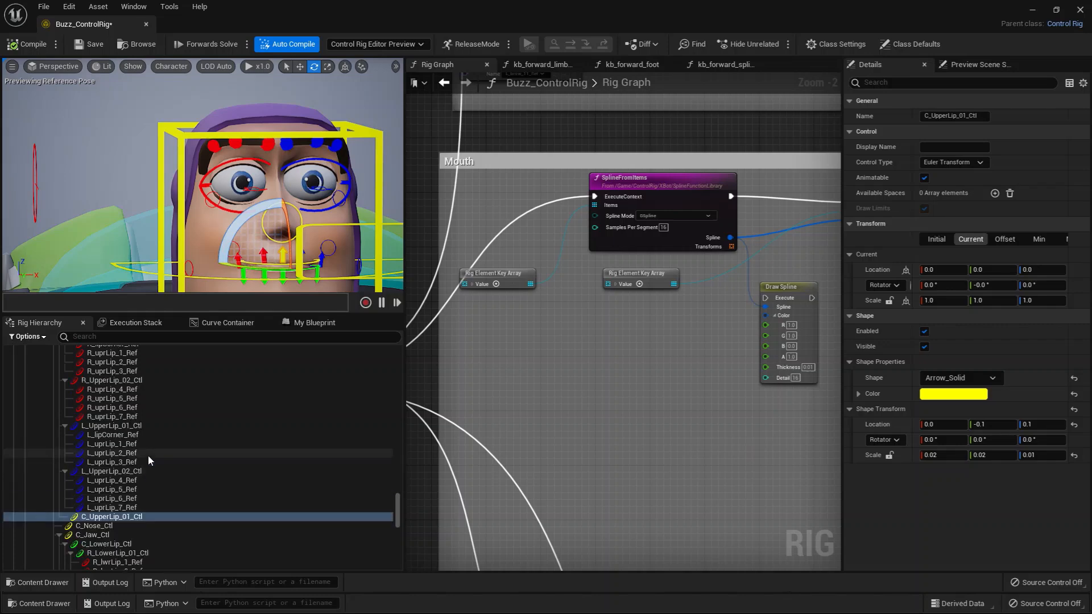
{"action": "scroll", "coordinate": [155, 483], "scroll_direction": "up", "scroll_amount": 5}
{"action": "left_click", "coordinate": [124, 435]}
{"action": "left_click", "coordinate": [120, 460], "text": "shift"}
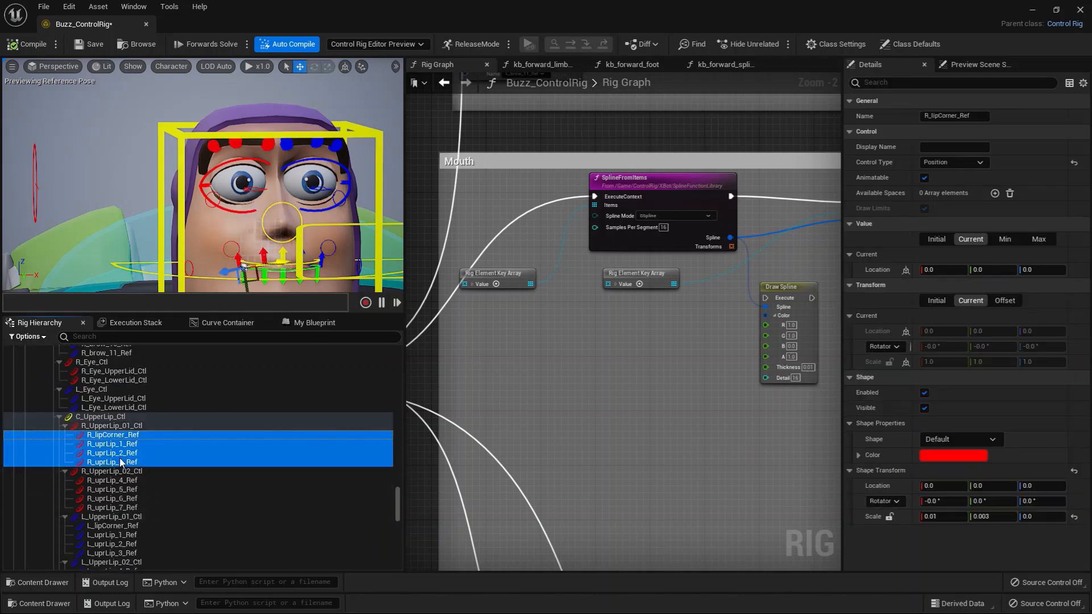
{"action": "left_click", "coordinate": [116, 481], "text": "ctrl"}
{"action": "left_click", "coordinate": [119, 489], "text": "ctrl"}
{"action": "left_click", "coordinate": [123, 498], "text": "ctrl"}
{"action": "left_click", "coordinate": [126, 507], "text": "ctrl"}
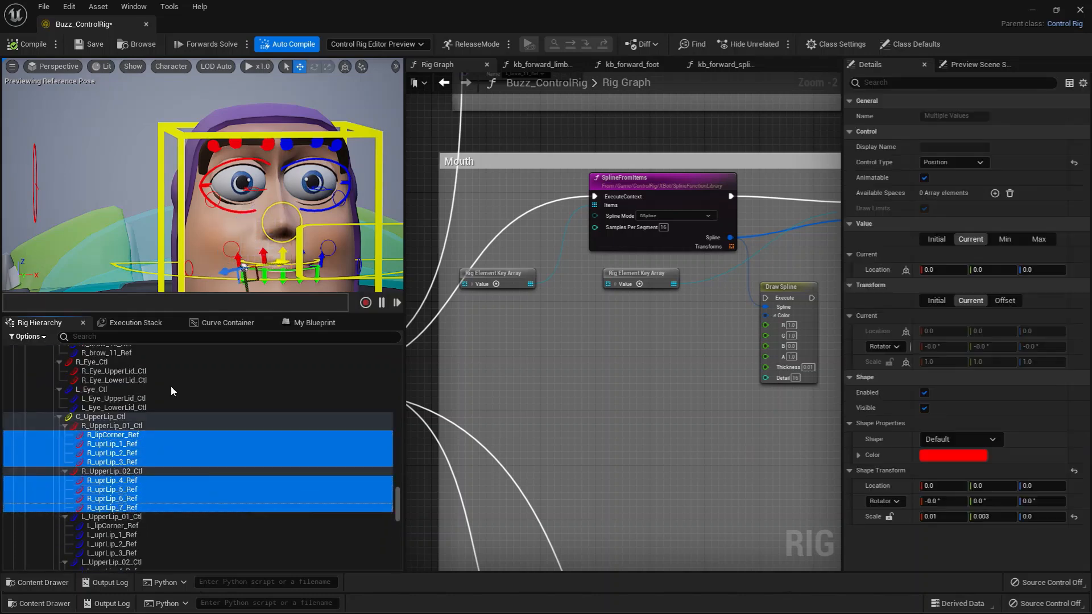
Raise R_UpperLip_01_Ctl and R_UpperLip_02_Ctl to test how the reference controls beneath them shape the lip.
{"action": "left_click_drag", "start_coordinate": [241, 225], "coordinate": [177, 169], "text": "alt"}
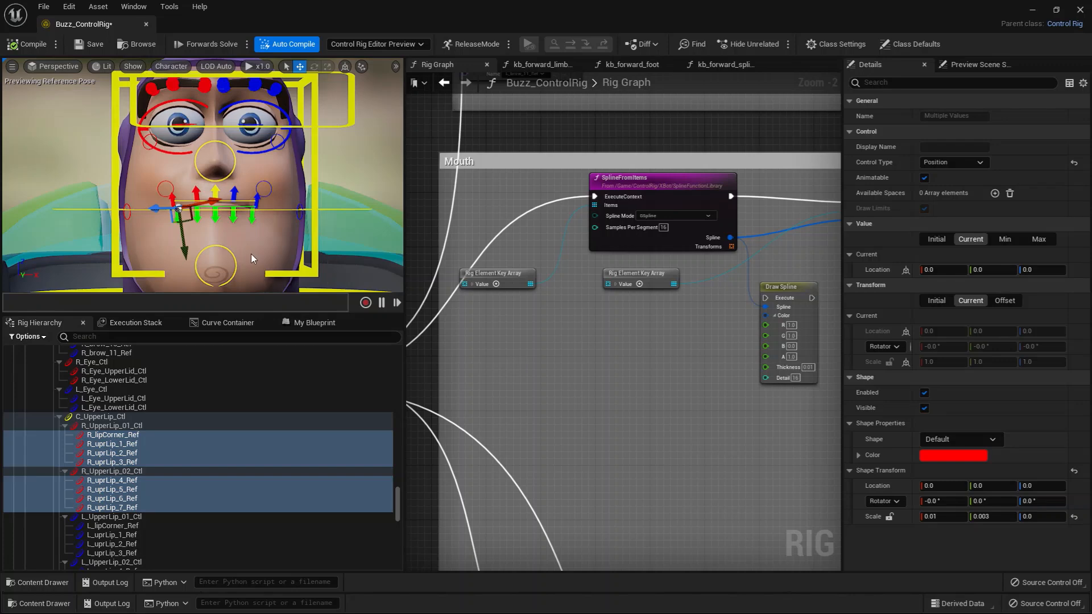
{"action": "scroll", "coordinate": [224, 254], "scroll_direction": "up", "scroll_amount": 3}
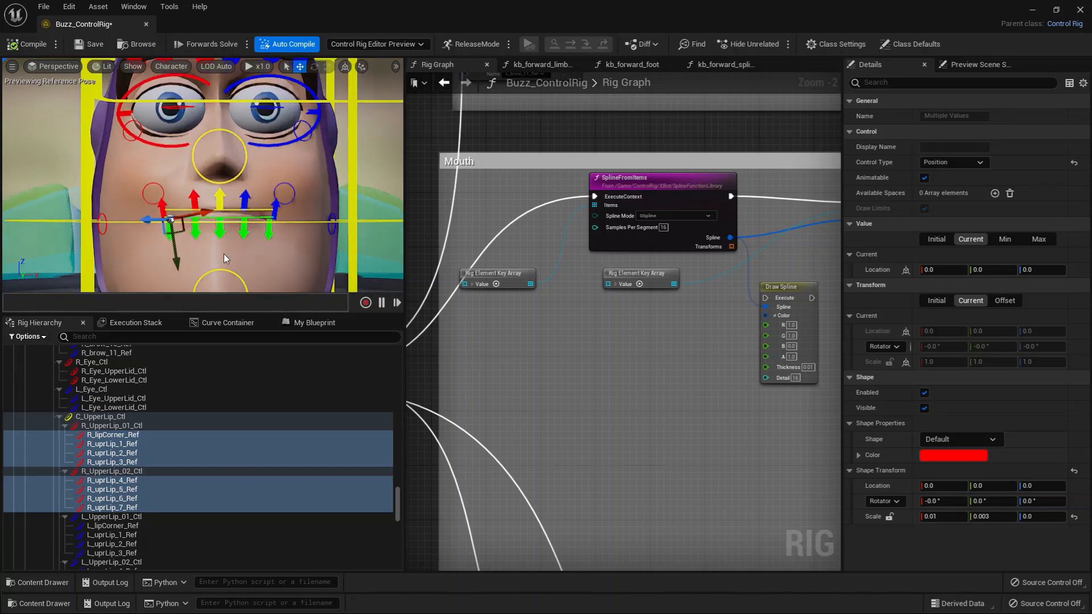
{"action": "left_click", "coordinate": [113, 426]}
{"action": "left_click_drag", "start_coordinate": [169, 219], "coordinate": [165, 188]}
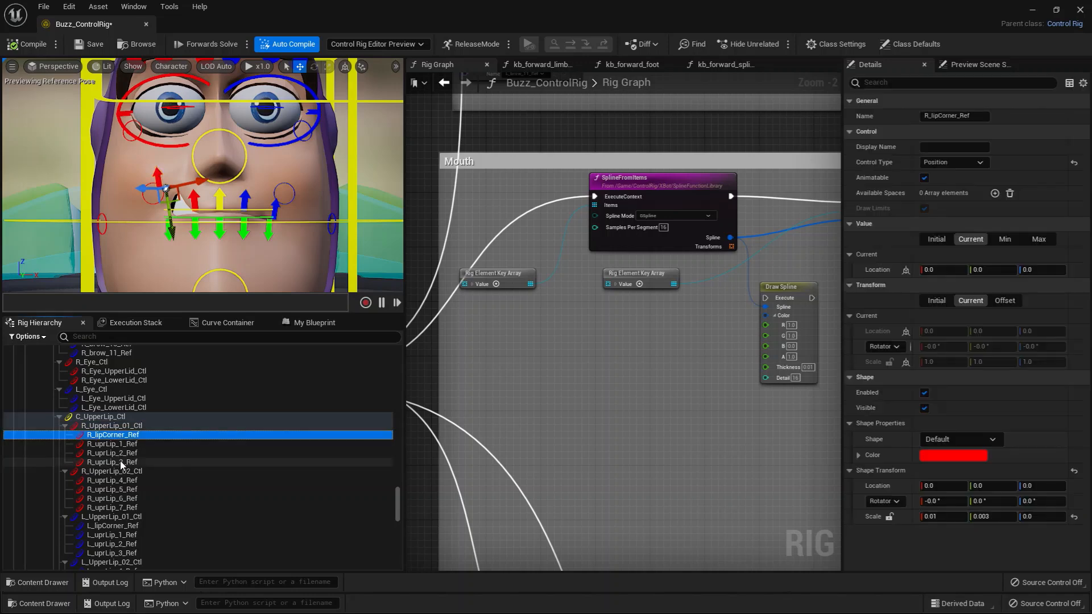
{"action": "left_click", "coordinate": [120, 462], "text": "shift"}
{"action": "left_click", "coordinate": [112, 471]}
{"action": "left_click_drag", "start_coordinate": [206, 260], "coordinate": [207, 204]}
Raise C_UpperLip_01_Ctl, L_UpperLip_02_Ctl and L_UpperLip_01_Ctl to lift the centre and left of the upper lip.
{"action": "left_click", "coordinate": [217, 216]}
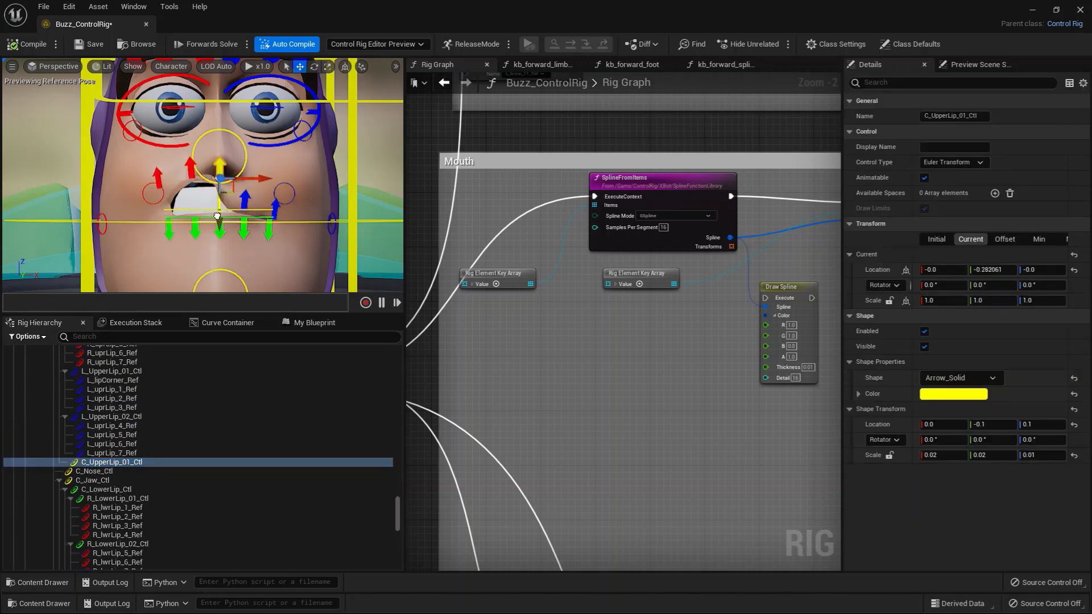
{"action": "left_click", "coordinate": [245, 200]}
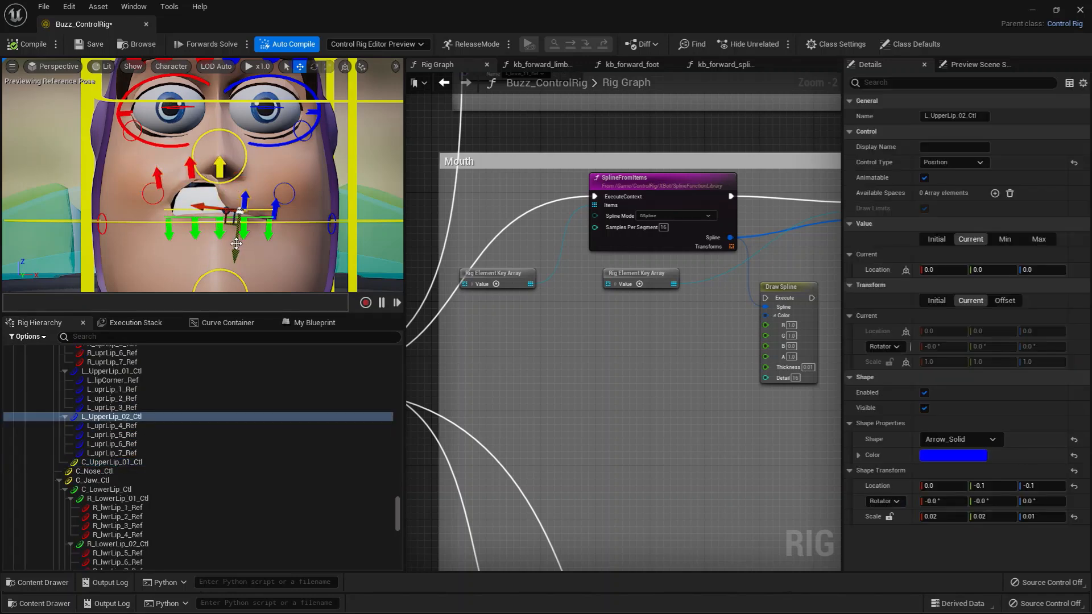
{"action": "left_click", "coordinate": [273, 209]}
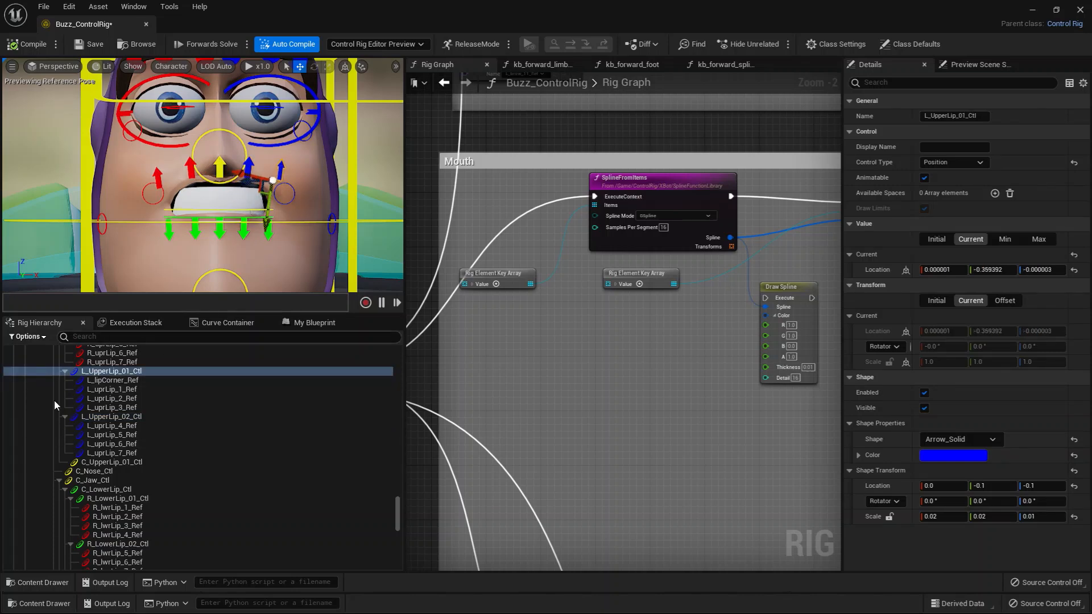
Collapse C_UpperLip_Ctl in the hierarchy and test it by moving it, rotating it about 41.5° and scaling it to about 1.19.
{"action": "scroll", "coordinate": [112, 455], "scroll_direction": "up", "scroll_amount": 5}
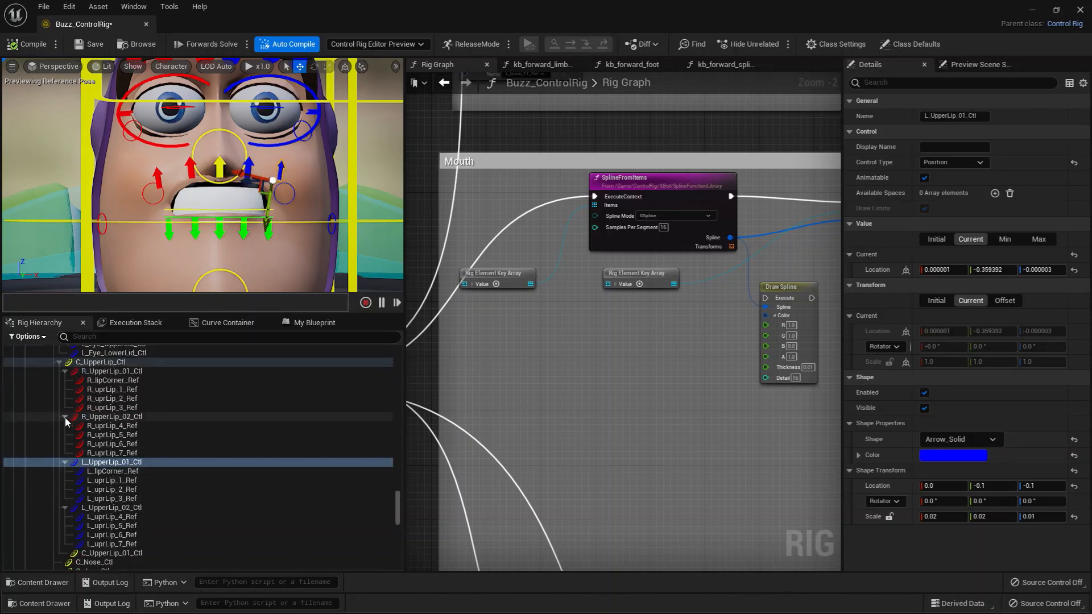
{"action": "left_click", "coordinate": [66, 422]}
{"action": "left_click", "coordinate": [107, 360]}
{"action": "left_click", "coordinate": [59, 363]}
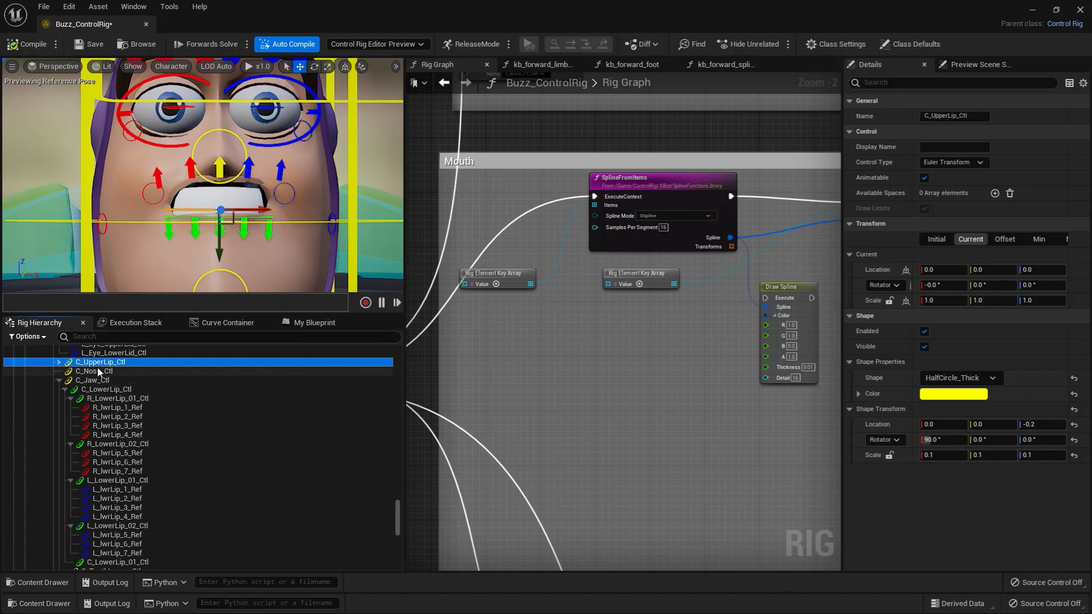
{"action": "mouse_move", "coordinate": [218, 254]}
{"action": "left_mouse_down"}
{"action": "mouse_move", "coordinate": [215, 232]}
{"action": "mouse_move", "coordinate": [218, 254]}
{"action": "left_mouse_up"}
{"action": "key", "text": "e"}
{"action": "left_click_drag", "start_coordinate": [220, 187], "coordinate": [202, 228]}
{"action": "key", "text": "w"}
{"action": "key", "text": "e"}
{"action": "key", "text": "r"}
Examine the Mouth section's SplineFromItems and Fit Chain on Spline Curve nodes, including the second pair further along the chain.
{"action": "right_click_drag", "start_coordinate": [631, 396], "coordinate": [631, 387]}
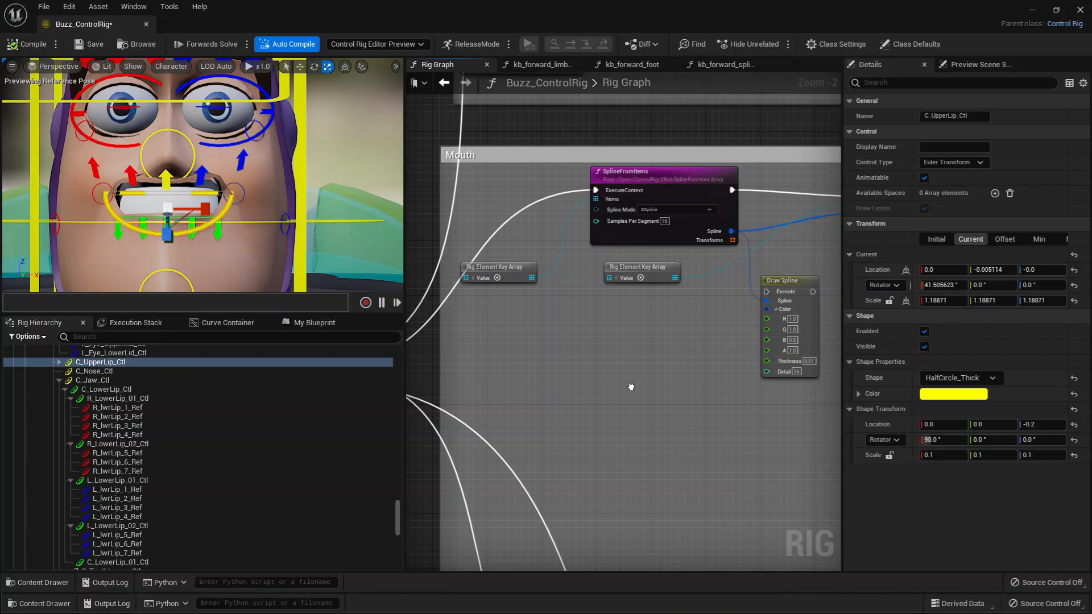
{"action": "left_click", "coordinate": [648, 173]}
{"action": "right_click_drag", "start_coordinate": [692, 341], "coordinate": [468, 326]}
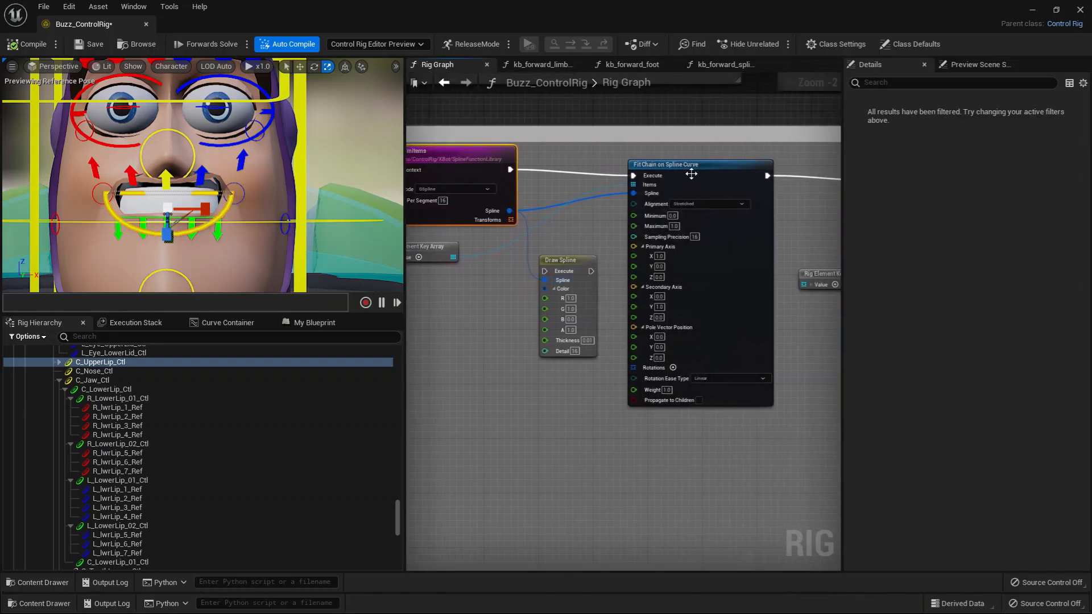
{"action": "left_click", "coordinate": [691, 174]}
{"action": "right_click_drag", "start_coordinate": [697, 464], "coordinate": [646, 459]}
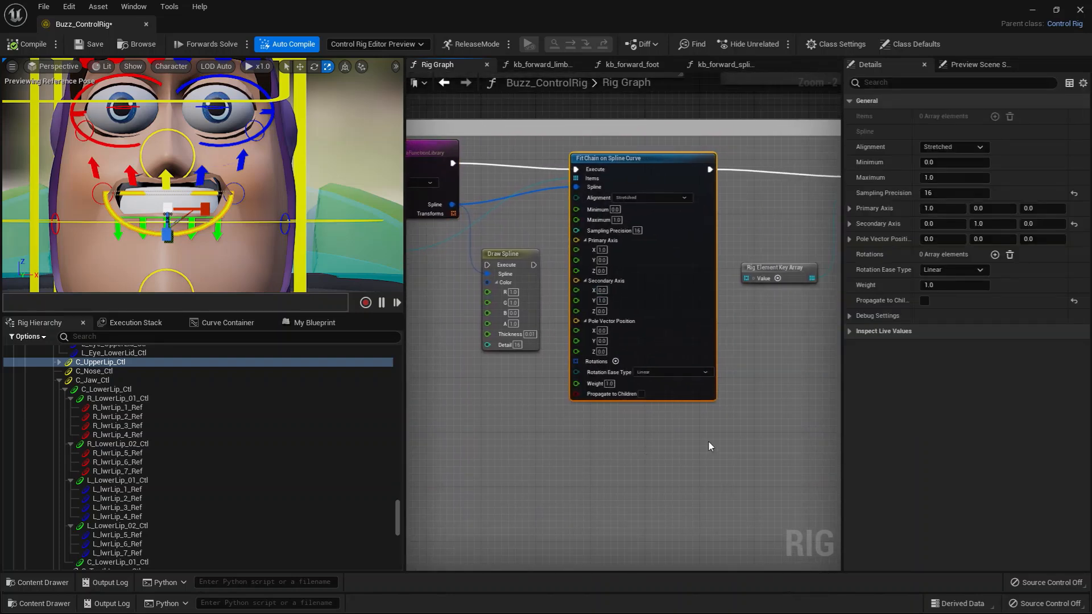
{"action": "scroll", "coordinate": [618, 419], "scroll_direction": "down", "scroll_amount": 1}
{"action": "right_click_drag", "start_coordinate": [709, 444], "coordinate": [421, 388]}
{"action": "scroll", "coordinate": [643, 420], "scroll_direction": "down", "scroll_amount": 1}
{"action": "right_click_drag", "start_coordinate": [528, 370], "coordinate": [666, 354]}
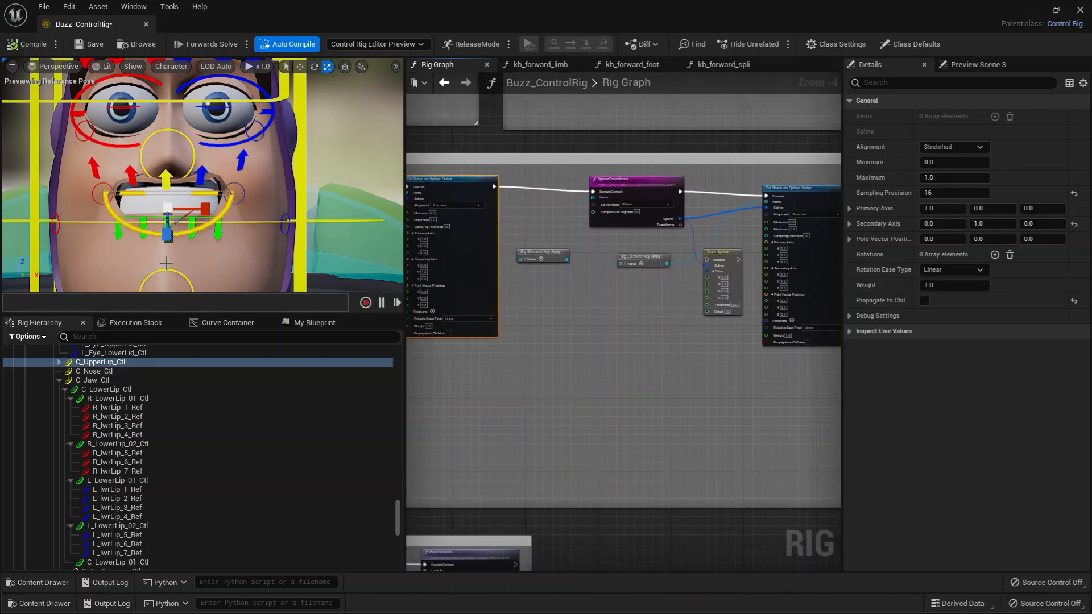
Collapse C_UpperLip_Ctl in the hierarchy and move it to about Y -0.07, Z -0.07 to test the upper lip.
{"action": "left_click", "coordinate": [210, 222]}
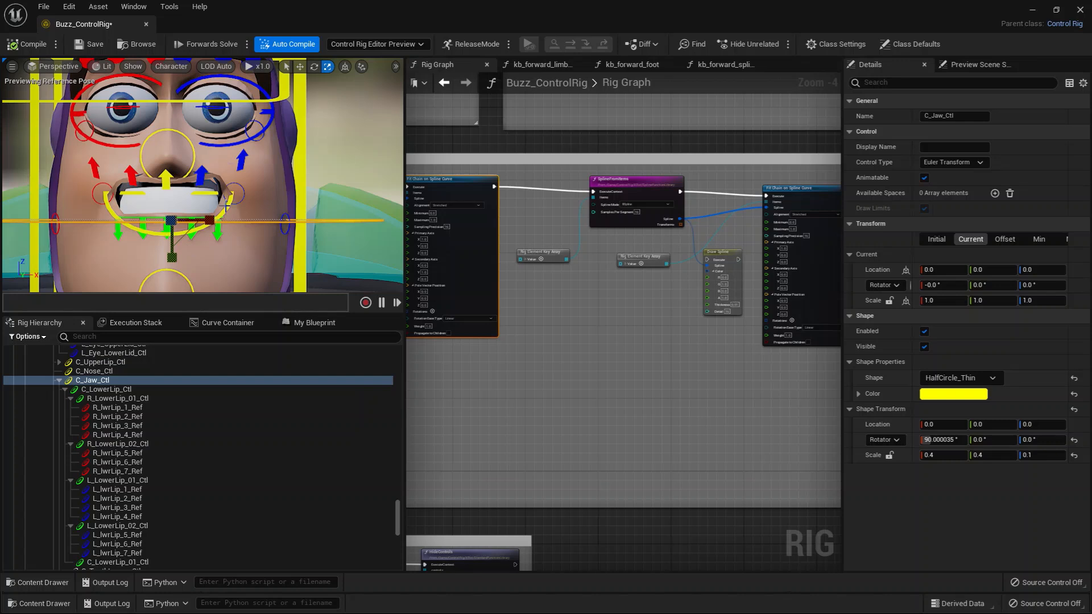
{"action": "left_click", "coordinate": [225, 204]}
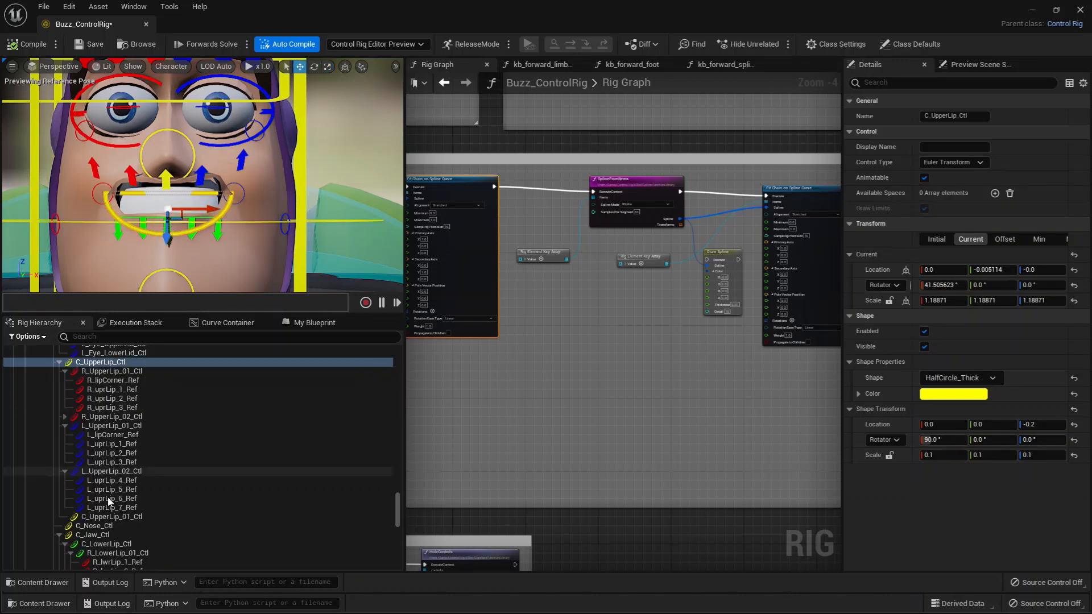
{"action": "left_click", "coordinate": [103, 517]}
{"action": "left_click", "coordinate": [59, 362]}
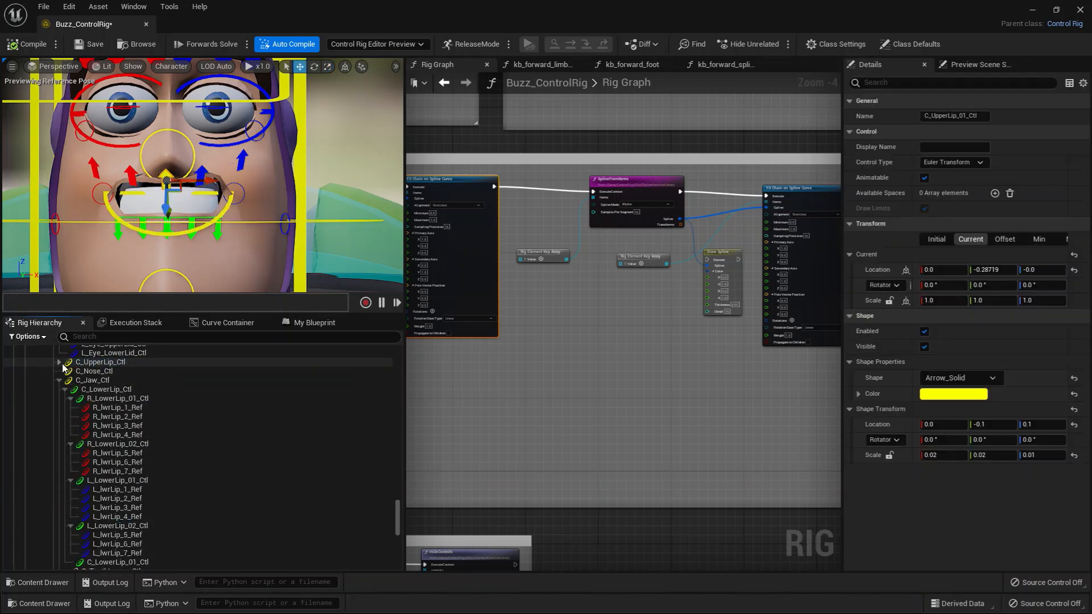
{"action": "left_click", "coordinate": [63, 363]}
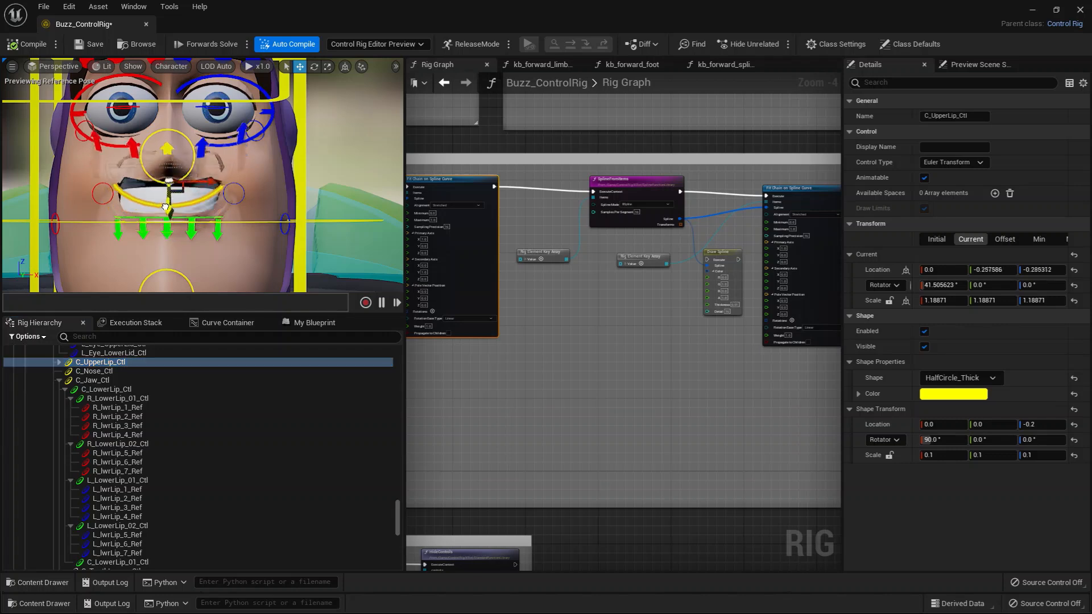
{"action": "left_click_drag", "start_coordinate": [165, 208], "coordinate": [167, 188]}
Select C_LowerLip_Ctl in the hierarchy and move it down slightly to test the lower lip.
{"action": "scroll", "coordinate": [122, 435], "scroll_direction": "up", "scroll_amount": 5}
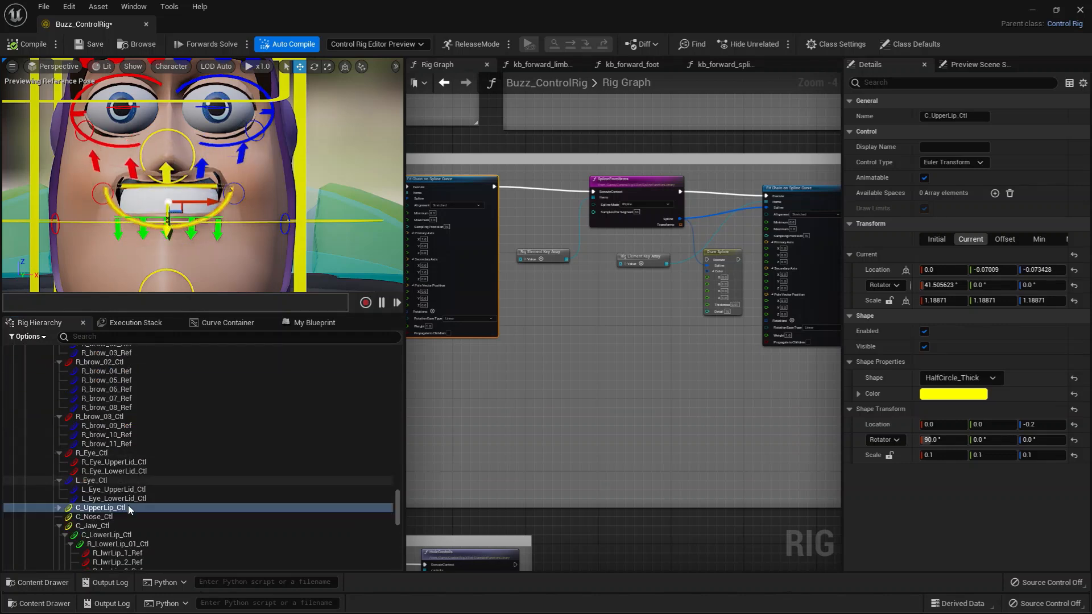
{"action": "scroll", "coordinate": [128, 508], "scroll_direction": "down", "scroll_amount": 4}
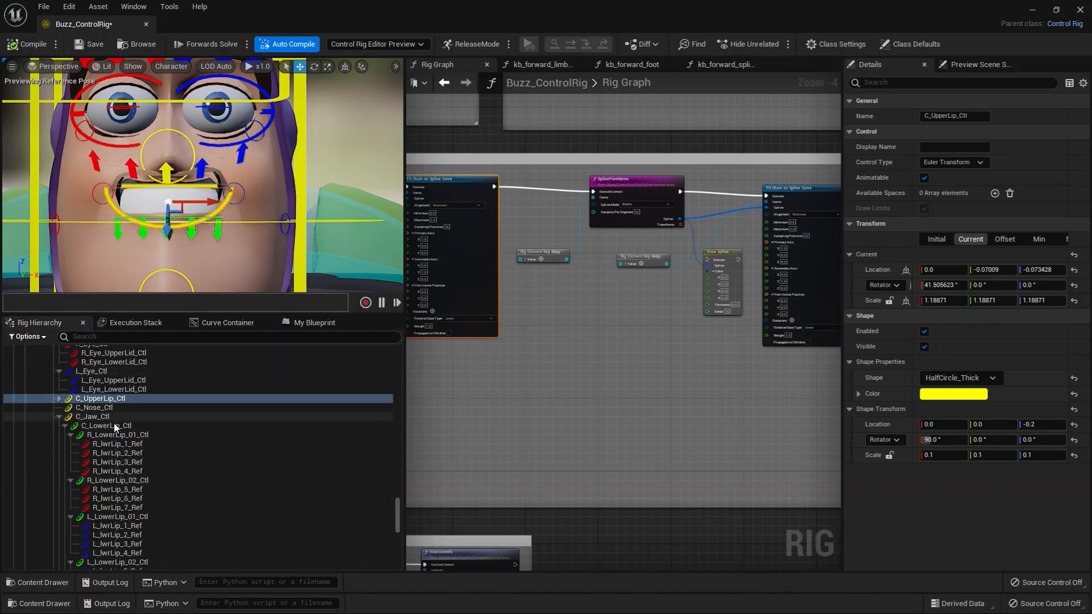
{"action": "left_click", "coordinate": [115, 425]}
{"action": "mouse_move", "coordinate": [168, 251]}
{"action": "left_mouse_down"}
{"action": "mouse_move", "coordinate": [169, 278]}
{"action": "mouse_move", "coordinate": [168, 262]}
{"action": "left_mouse_up"}
{"action": "middle_click_drag", "start_coordinate": [220, 249], "coordinate": [159, 228]}
Rotate C_UpperLip_Ctl to about 9.6°, collapse its children in the hierarchy and recompile the rig to reset the pose.
{"action": "left_click", "coordinate": [94, 225]}
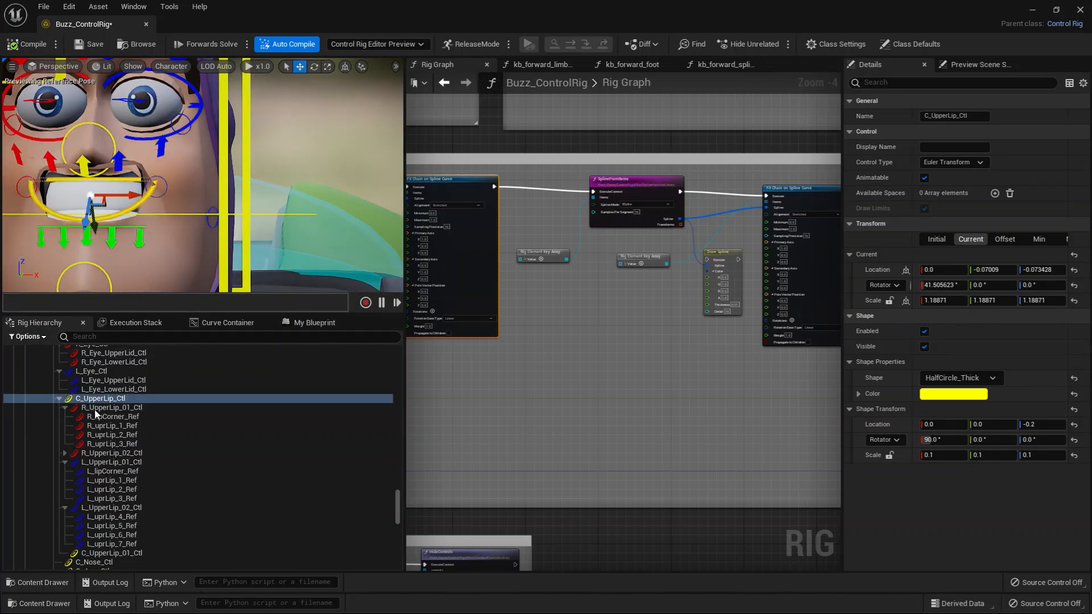
{"action": "left_click", "coordinate": [58, 399]}
{"action": "key", "text": "e"}
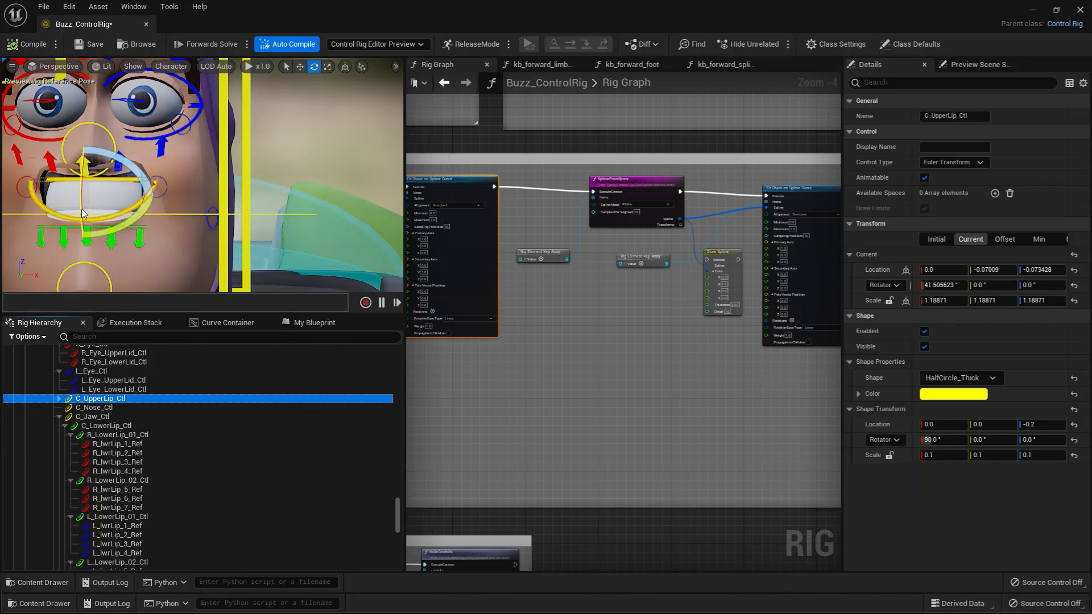
{"action": "left_click_drag", "start_coordinate": [80, 210], "coordinate": [83, 199]}
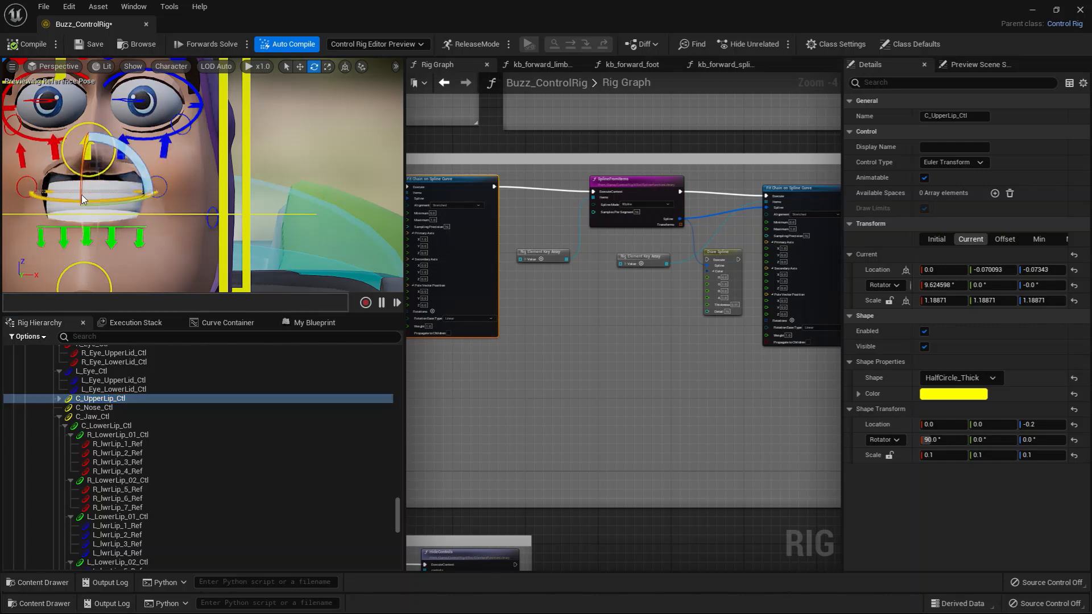
{"action": "left_click", "coordinate": [12, 45]}
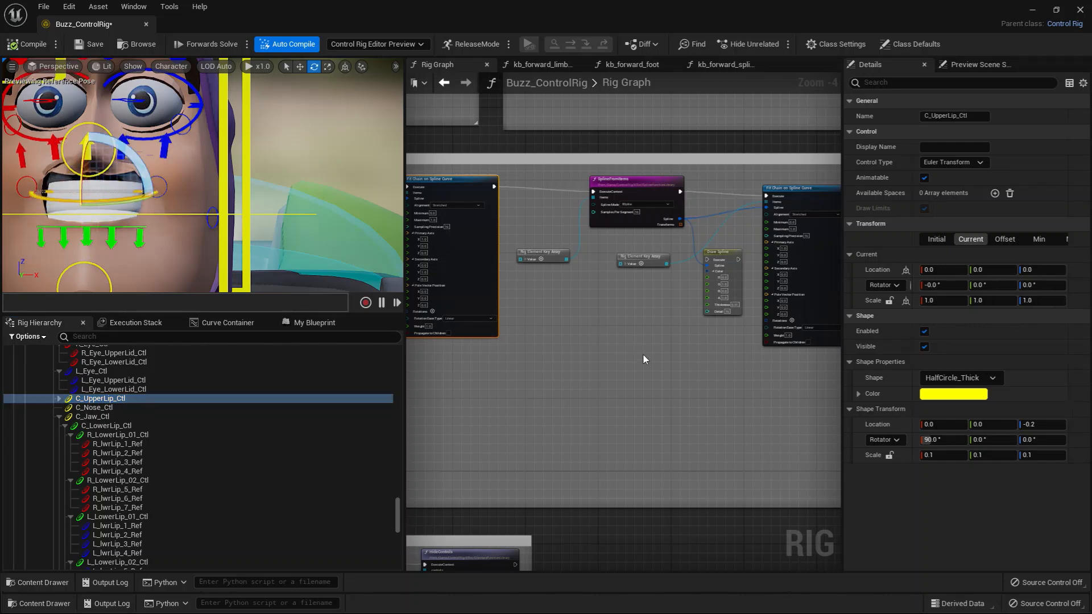
Locate C_Nose_Ctl from its Get Transform node, frame it and move it to about X 0.016, Y 0.010.
{"action": "right_click_drag", "start_coordinate": [695, 364], "coordinate": [473, 351]}
{"action": "right_click_drag", "start_coordinate": [603, 363], "coordinate": [407, 358]}
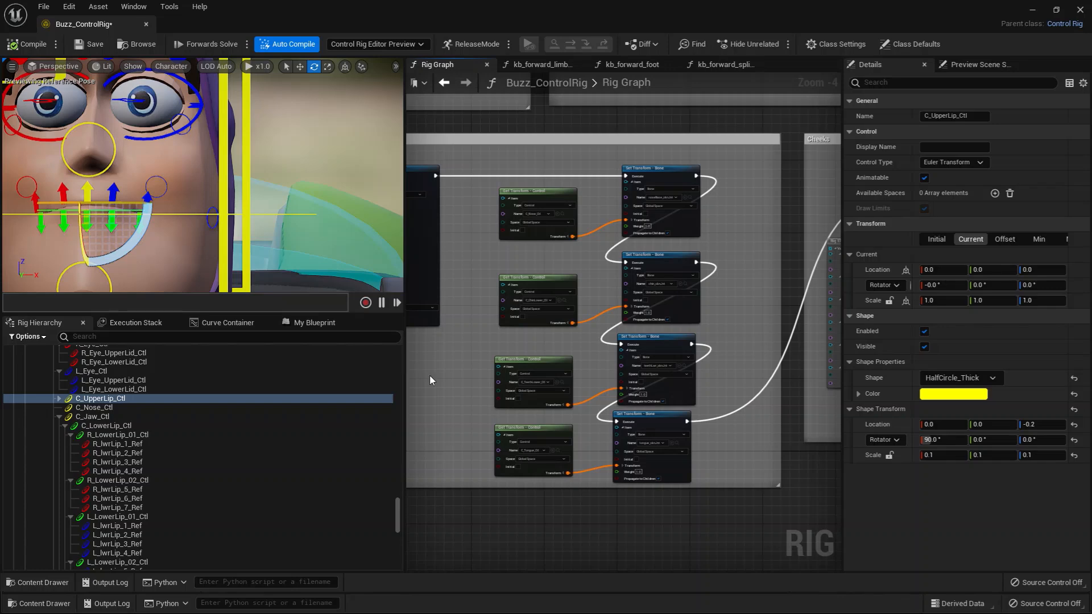
{"action": "scroll", "coordinate": [429, 376], "scroll_direction": "up", "scroll_amount": 2}
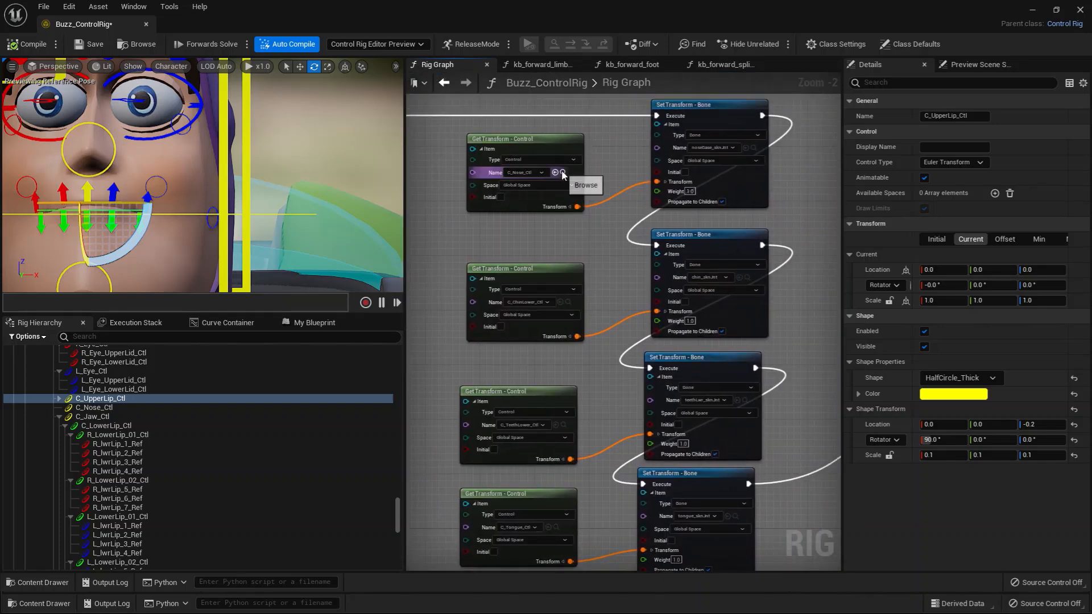
{"action": "left_click", "coordinate": [562, 173]}
{"action": "key", "text": "f"}
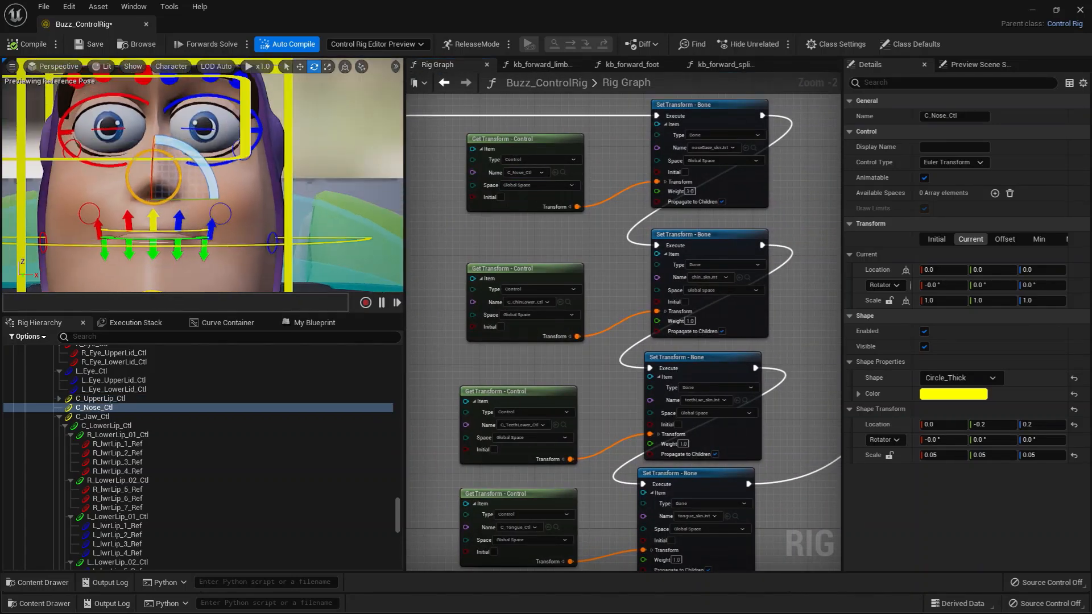
{"action": "key", "text": "w"}
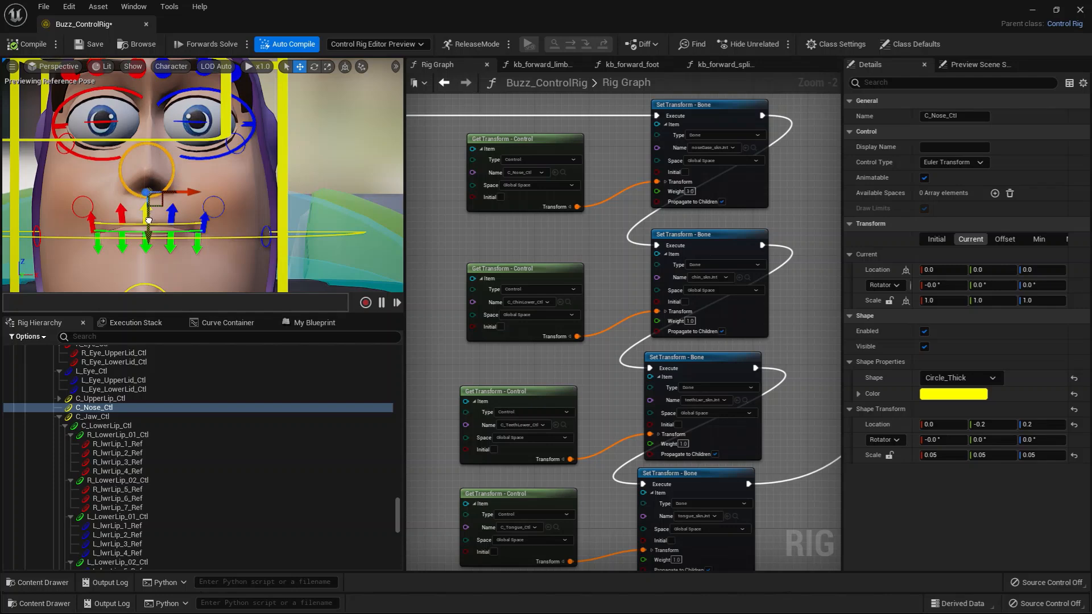
{"action": "left_click_drag", "start_coordinate": [149, 221], "coordinate": [202, 192]}
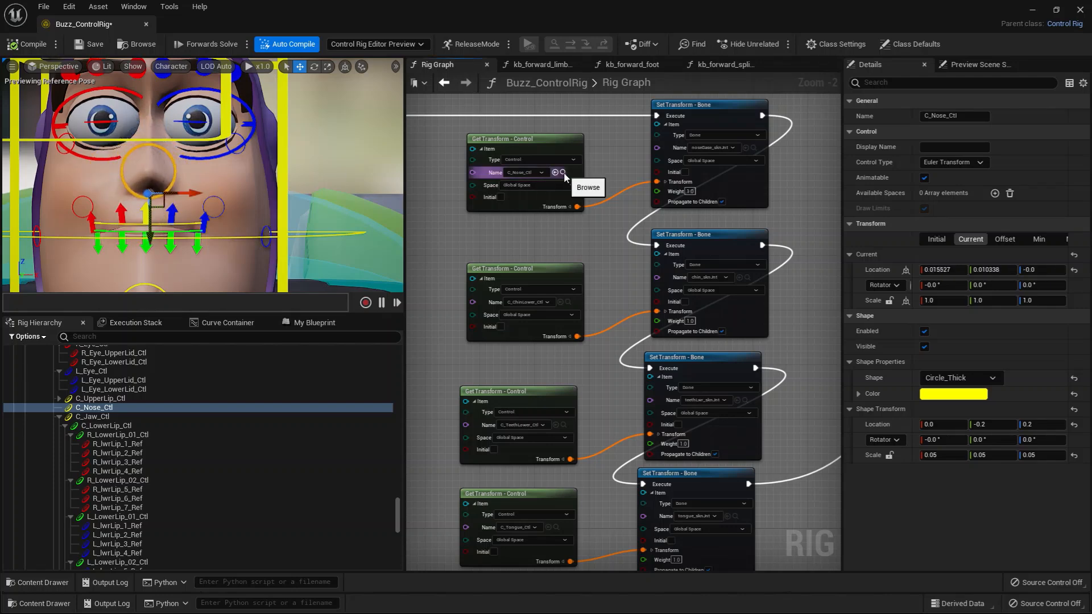
Locate the noseBase_sknJnt bone from its Set Transform node, and reselect C_Nose_Ctl to test its movement again.
{"action": "left_click", "coordinate": [753, 148]}
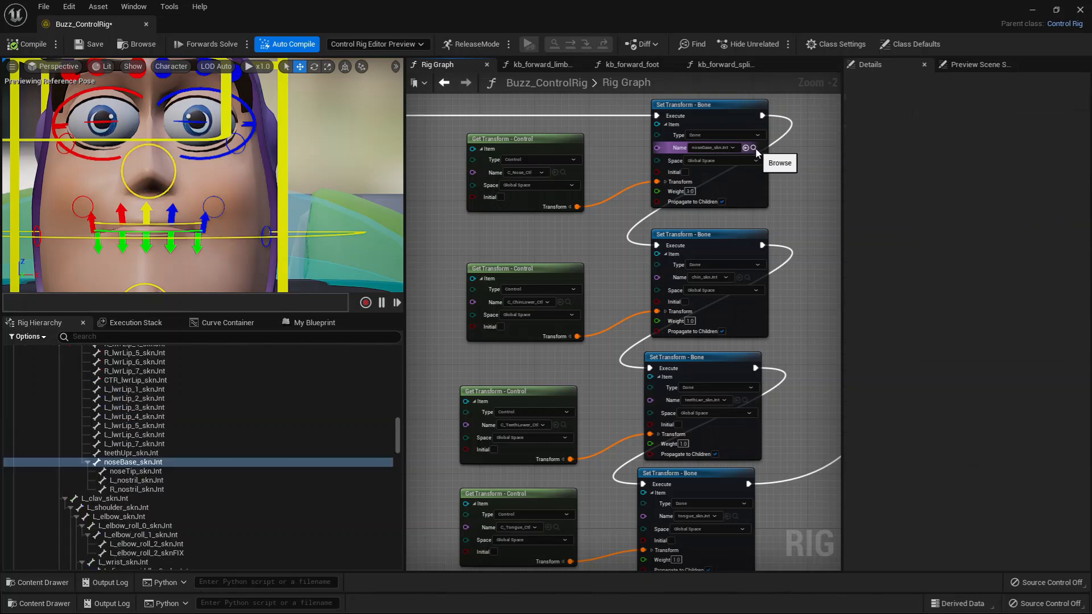
{"action": "left_click", "coordinate": [564, 173]}
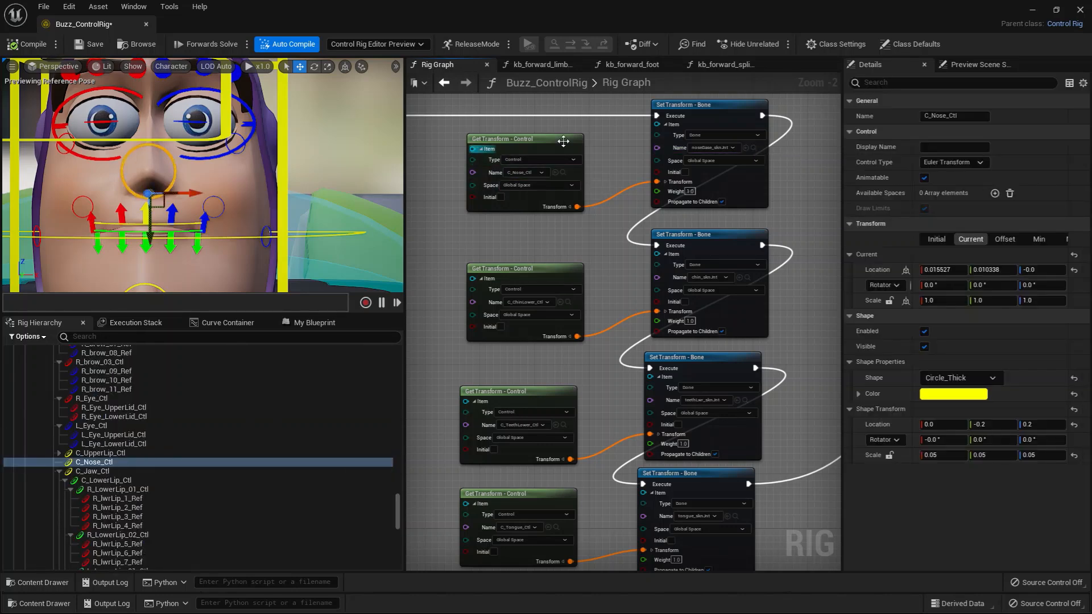
{"action": "left_click_drag", "start_coordinate": [156, 223], "coordinate": [406, 277]}
Move C_ChinLower_Ctl to about X 0.12, Y 0.20, Z -0.60 to test the chin, and recompile the rig to reset it.
{"action": "left_click", "coordinate": [568, 302]}
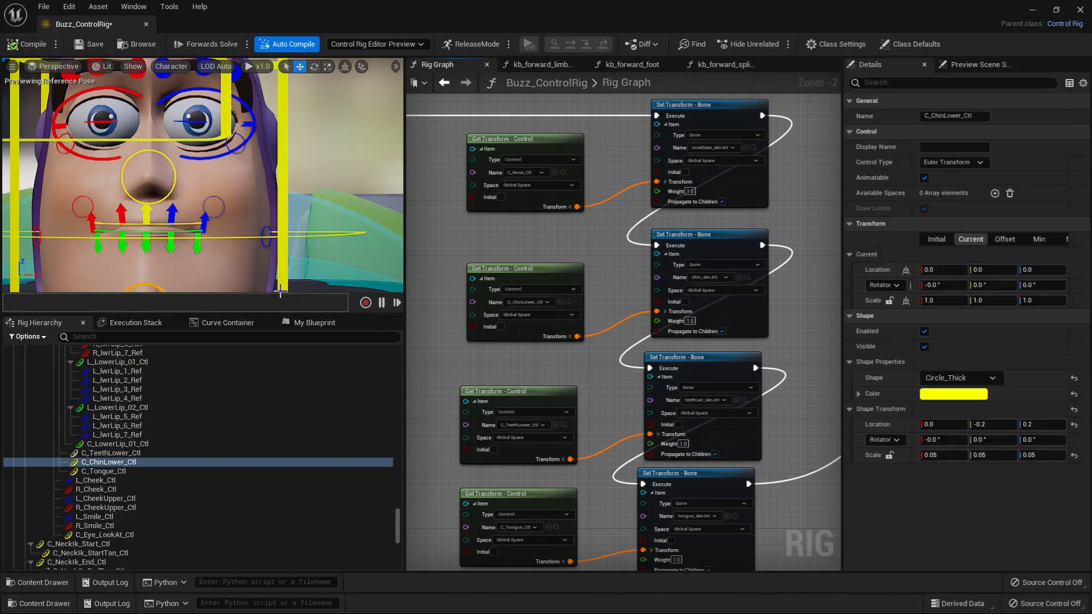
{"action": "scroll", "coordinate": [221, 259], "scroll_direction": "down", "scroll_amount": 5}
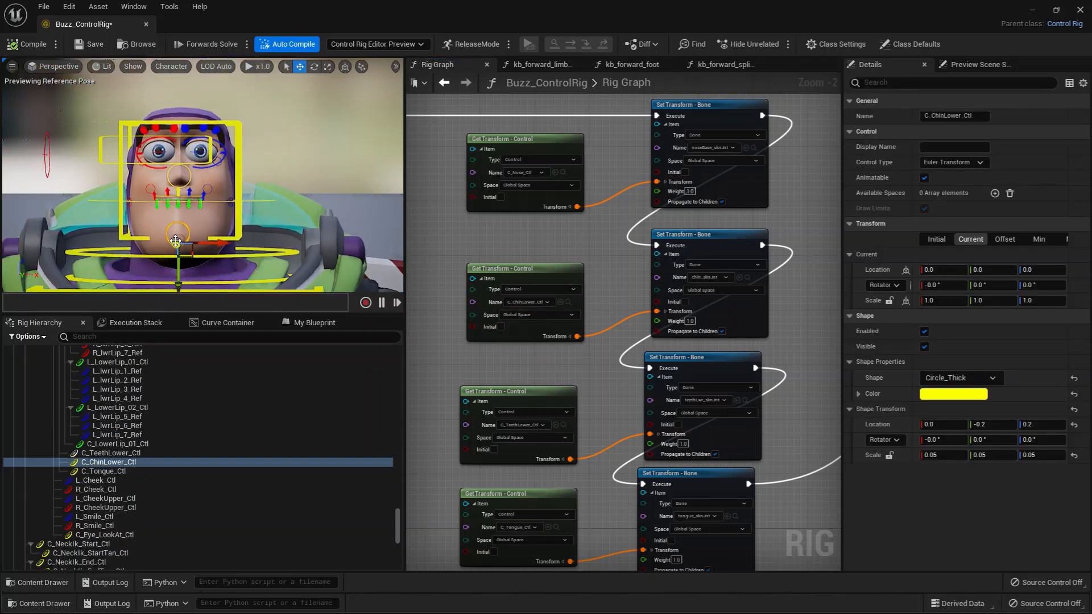
{"action": "left_click_drag", "start_coordinate": [175, 241], "coordinate": [276, 246]}
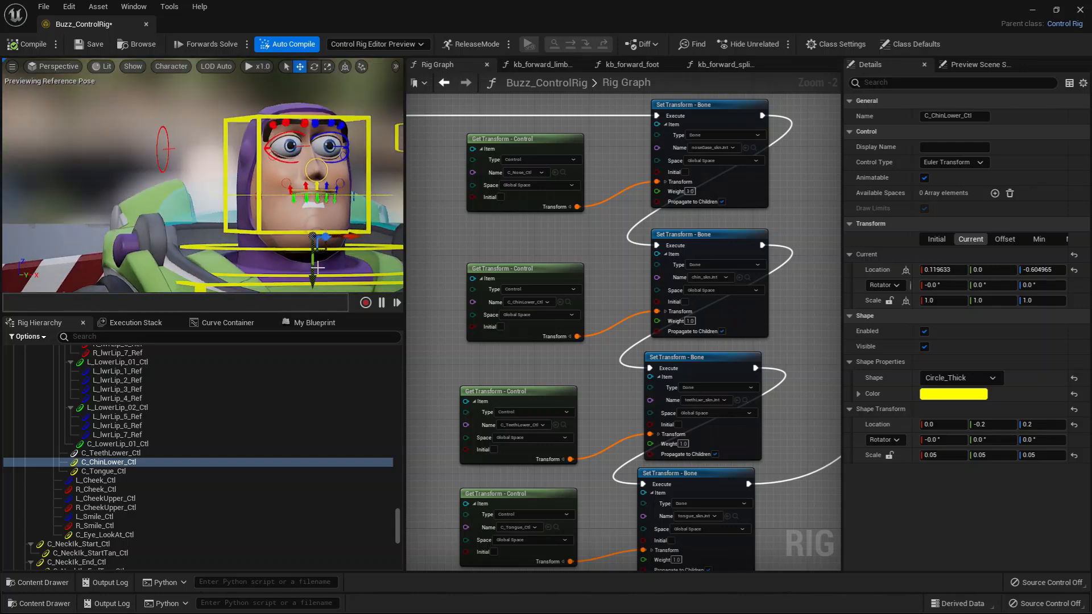
{"action": "left_click_drag", "start_coordinate": [312, 281], "coordinate": [312, 284]}
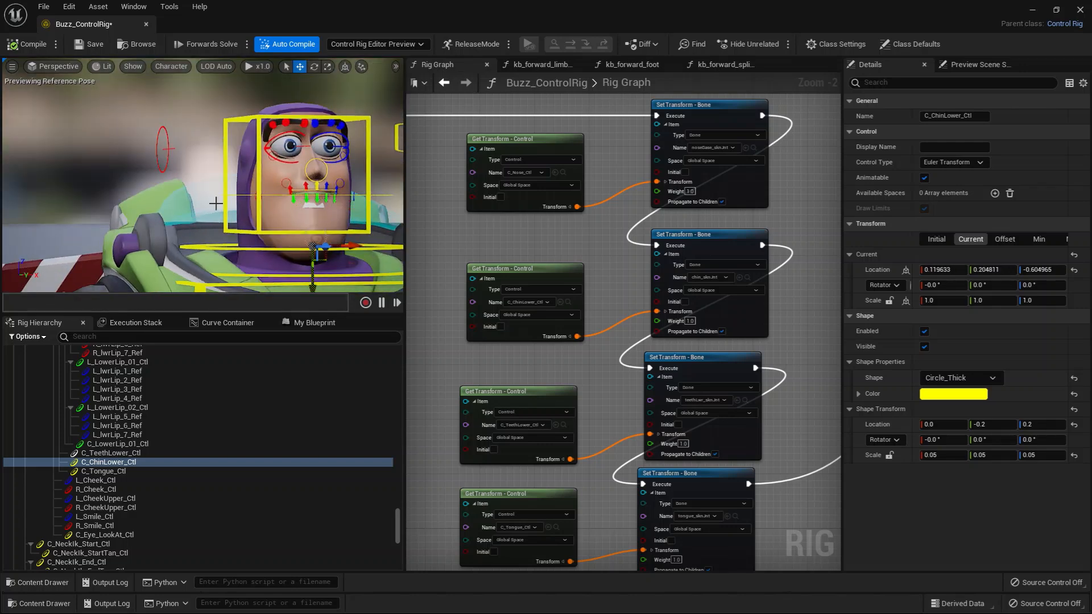
{"action": "left_click", "coordinate": [28, 48]}
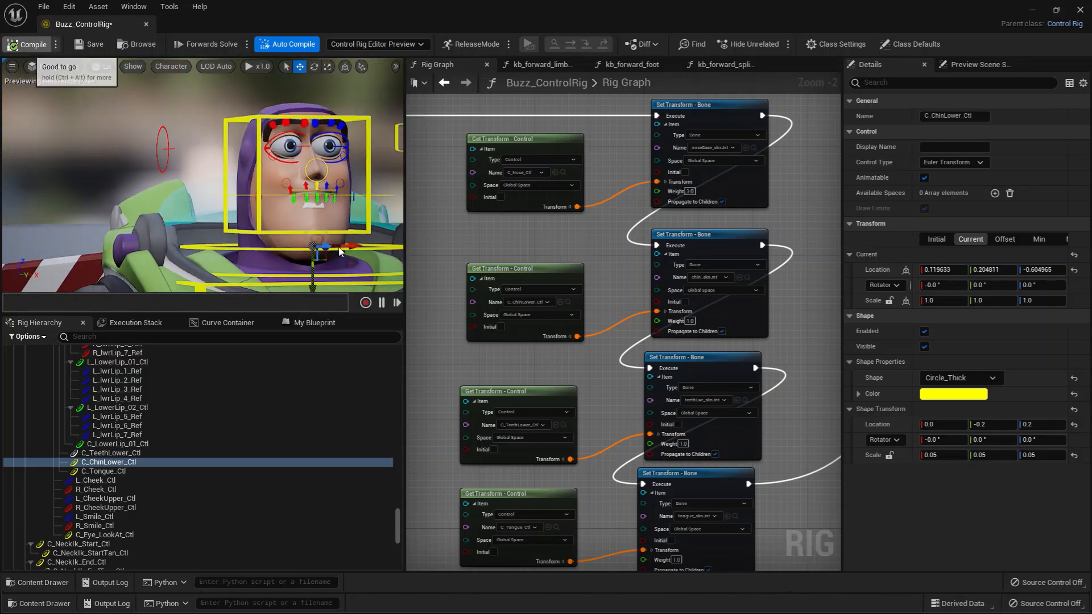
Locate C_TeethLower_Ctl and C_Tongue_Ctl in the hierarchy from their Get Transform nodes.
{"action": "left_click", "coordinate": [564, 425]}
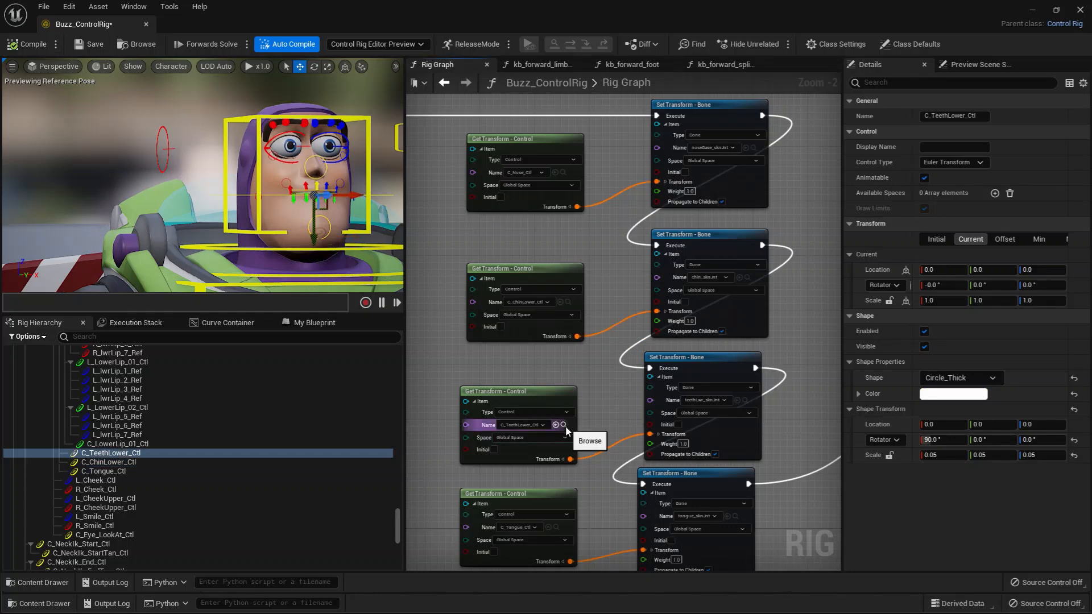
{"action": "left_click", "coordinate": [556, 528]}
{"action": "right_click_drag", "start_coordinate": [589, 514], "coordinate": [560, 355]}
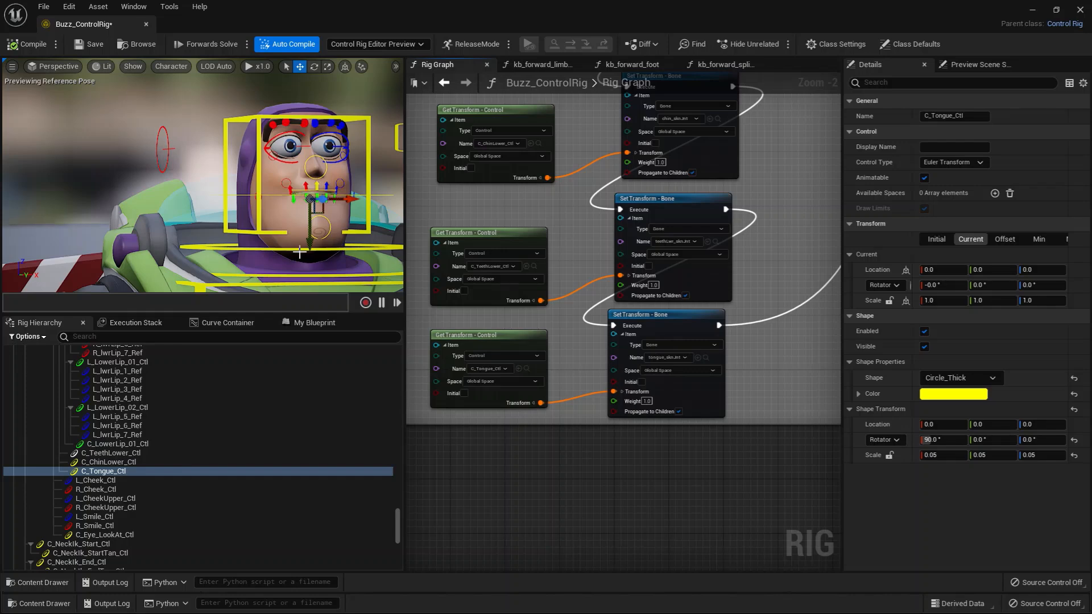
Examine the Cheeks section's GetTransforms node and its paired Rig Element Key Arrays of controls and bones.
{"action": "scroll", "coordinate": [563, 375], "scroll_direction": "down", "scroll_amount": 1}
{"action": "right_click_drag", "start_coordinate": [717, 244], "coordinate": [443, 369]}
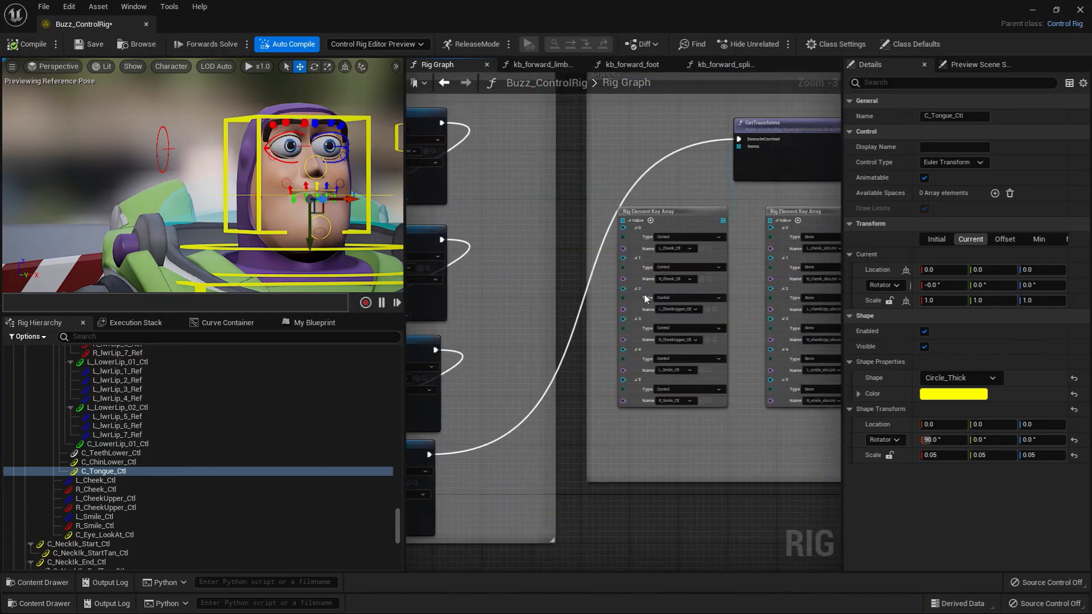
{"action": "right_click_drag", "start_coordinate": [654, 273], "coordinate": [485, 353]}
{"action": "right_click_drag", "start_coordinate": [572, 335], "coordinate": [562, 329]}
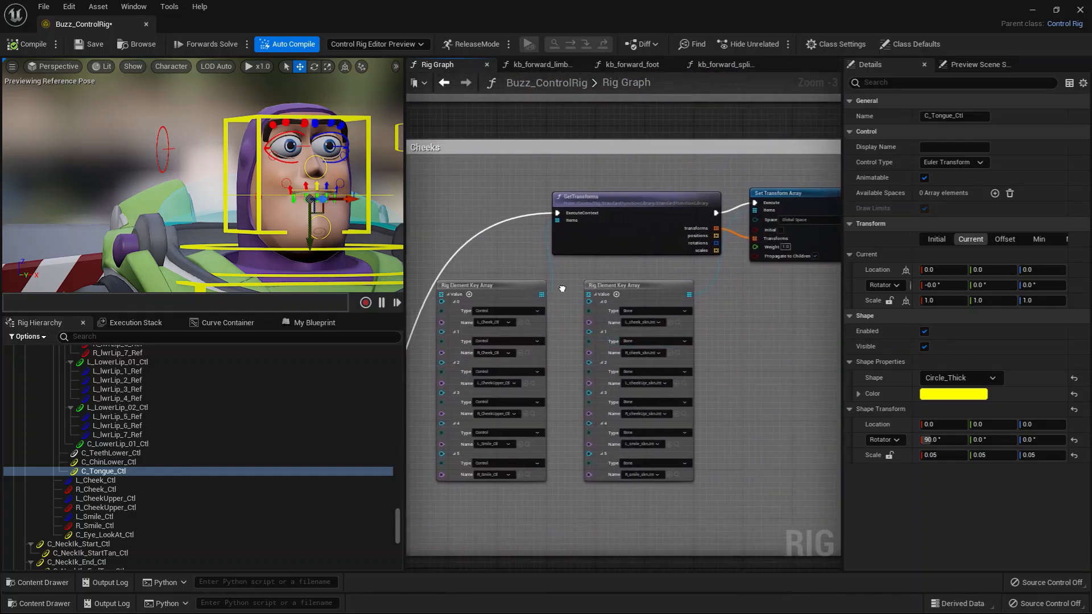
{"action": "left_click_drag", "start_coordinate": [371, 231], "coordinate": [326, 223], "text": "alt"}
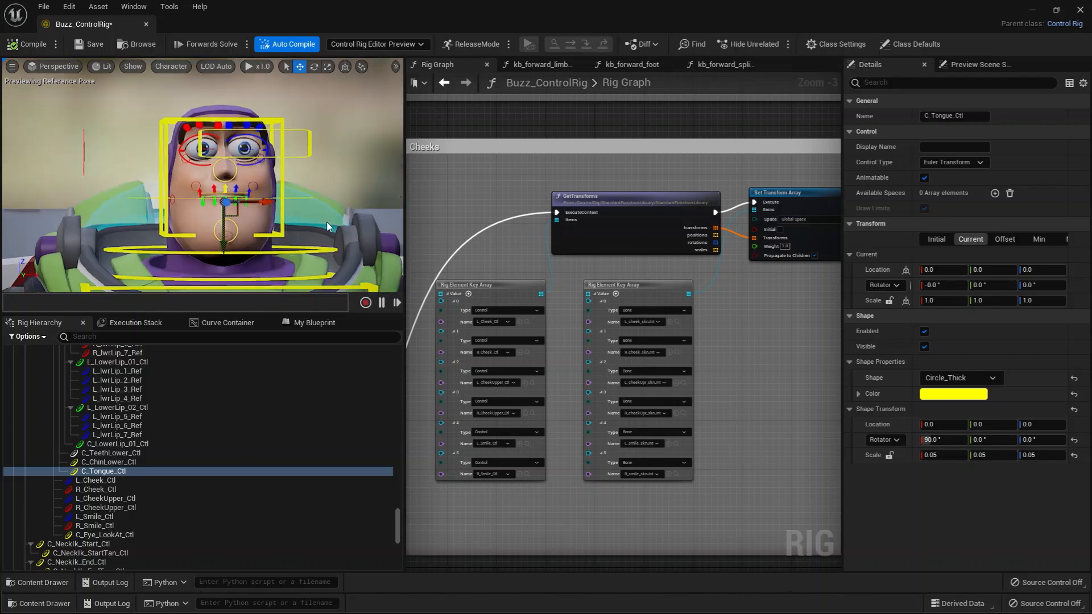
{"action": "right_click_drag", "start_coordinate": [327, 222], "coordinate": [367, 222], "text": "alt"}
{"action": "right_click_drag", "start_coordinate": [516, 274], "coordinate": [546, 250]}
{"action": "scroll", "coordinate": [560, 250], "scroll_direction": "up", "scroll_amount": 2}
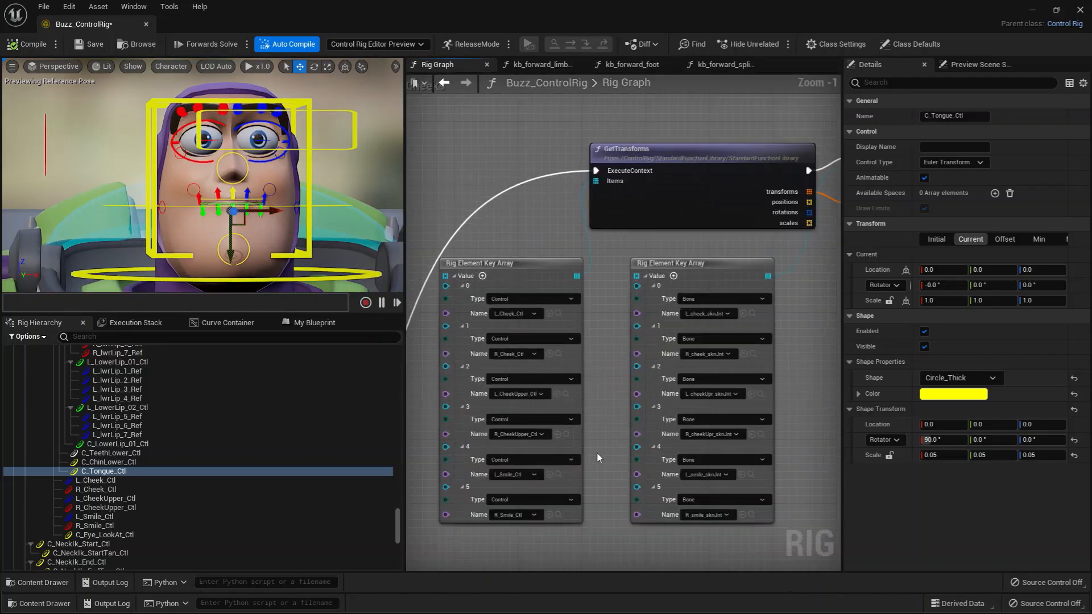
Select the cheek controls from the control array and raise L_Cheek_Ctl to about Y -0.42 and R_Cheek_Ctl to about Y -0.54.
{"action": "left_click", "coordinate": [559, 315]}
{"action": "left_click_drag", "start_coordinate": [248, 281], "coordinate": [234, 285], "text": "alt"}
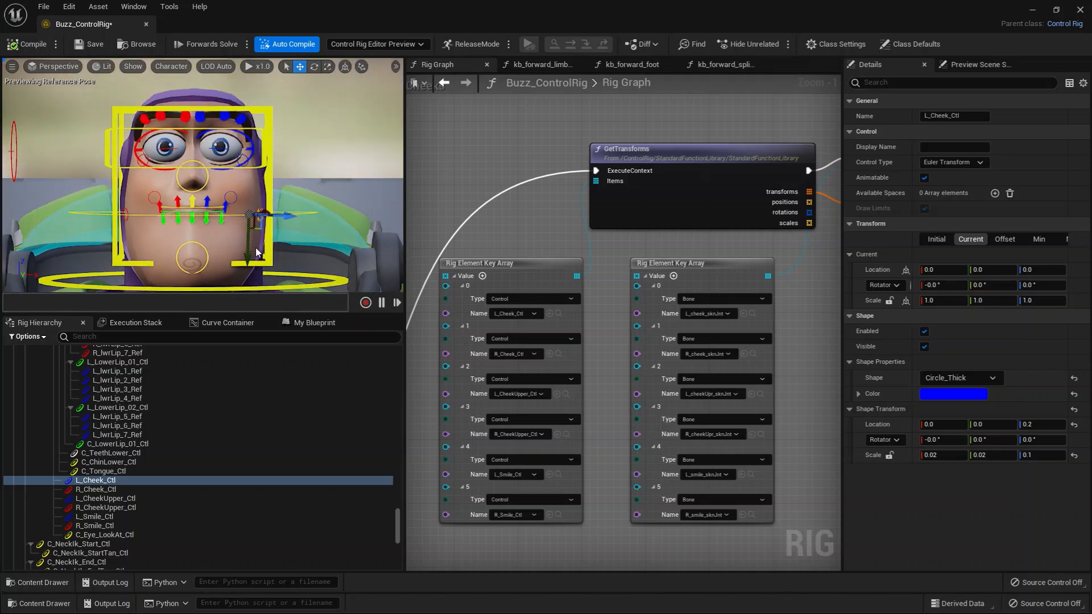
{"action": "left_click_drag", "start_coordinate": [248, 218], "coordinate": [248, 209]}
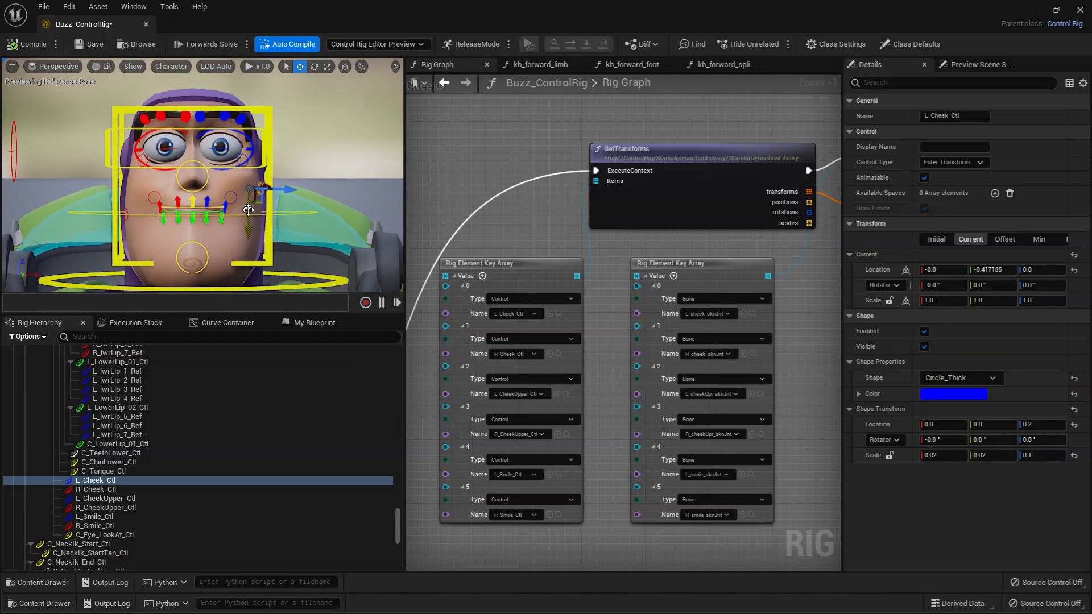
{"action": "left_click", "coordinate": [559, 354]}
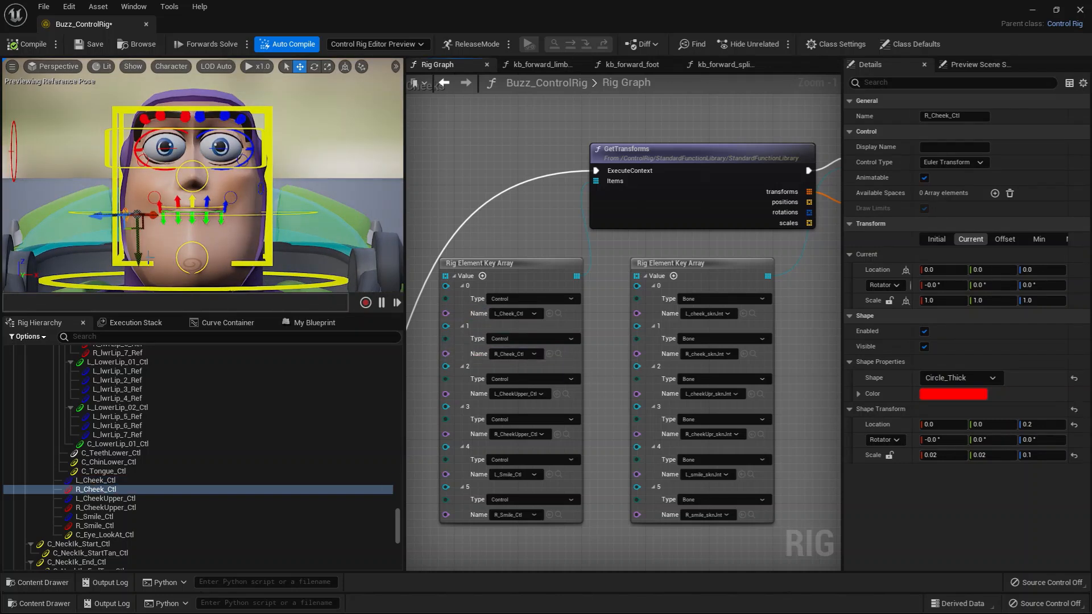
{"action": "left_click_drag", "start_coordinate": [138, 250], "coordinate": [150, 226]}
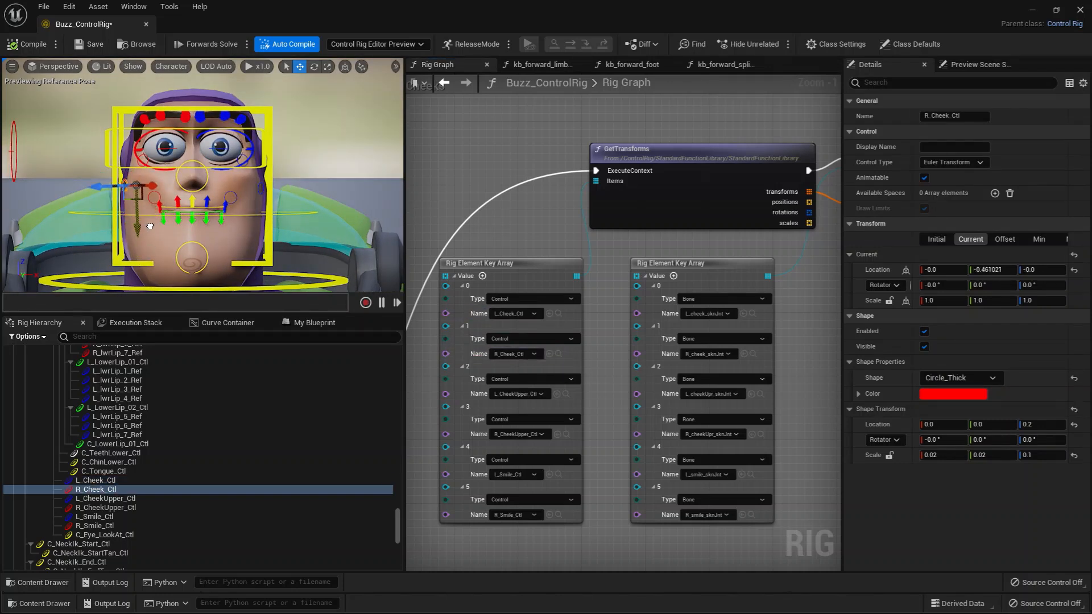
Select L_Smile_Ctl from the control array and raise it to about Y -0.29 to test the mouth corner.
{"action": "left_click", "coordinate": [557, 474]}
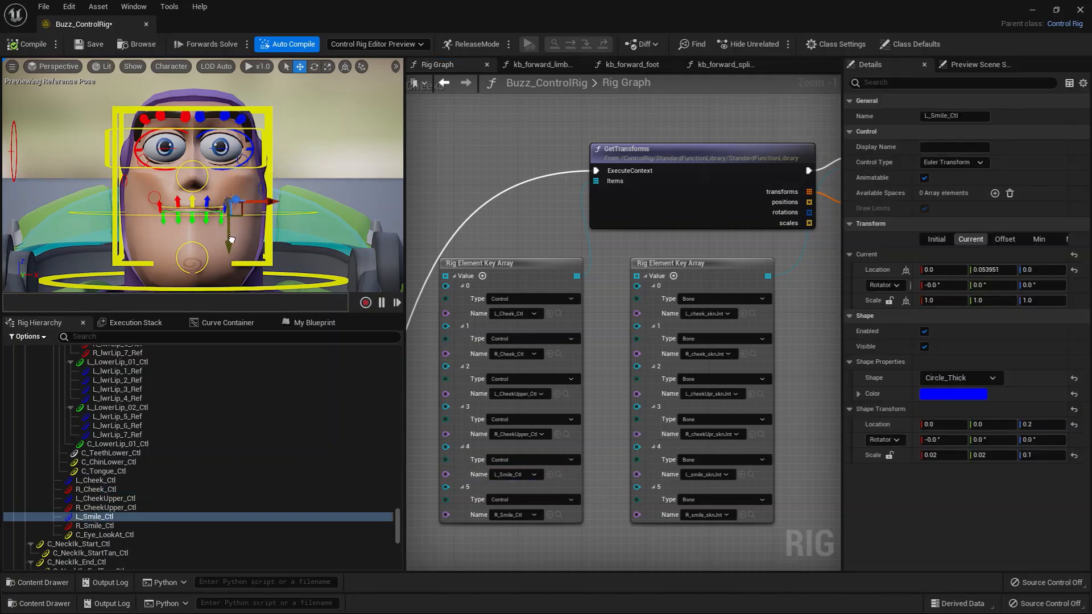
{"action": "scroll", "coordinate": [213, 230], "scroll_direction": "up", "scroll_amount": 4}
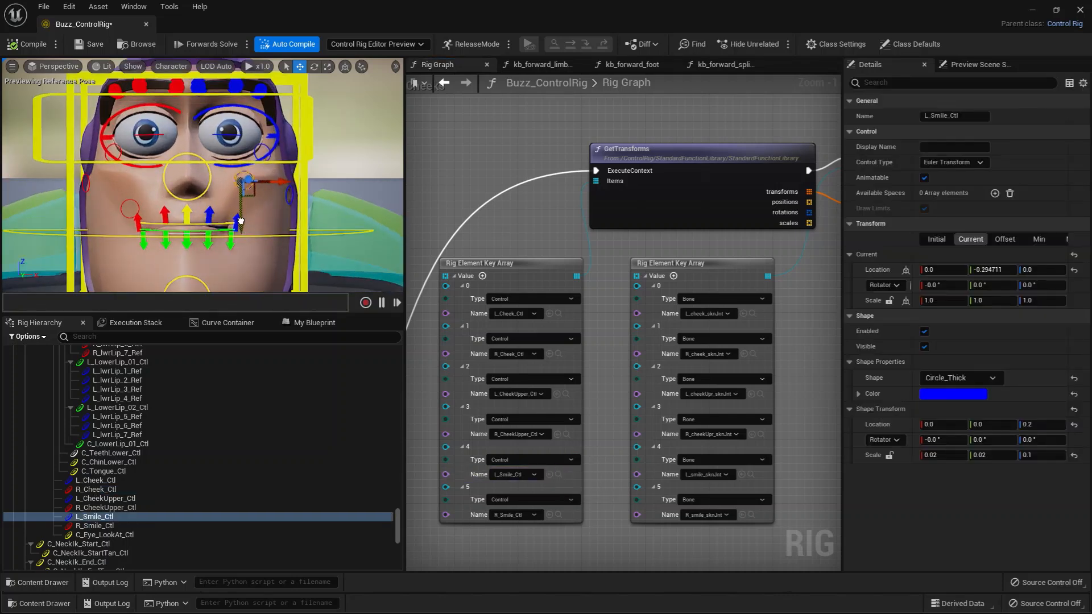
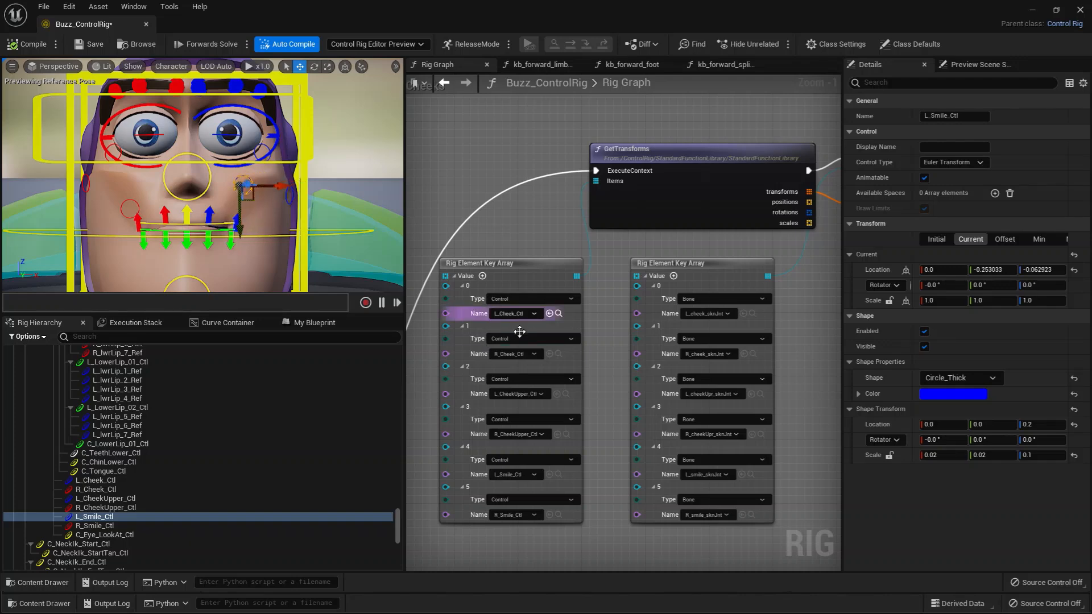
Locate L_Cheek_Ctl and its paired bone L_cheek_sknJnt in the hierarchy from the Cheeks section's key arrays.
{"action": "left_click", "coordinate": [558, 314]}
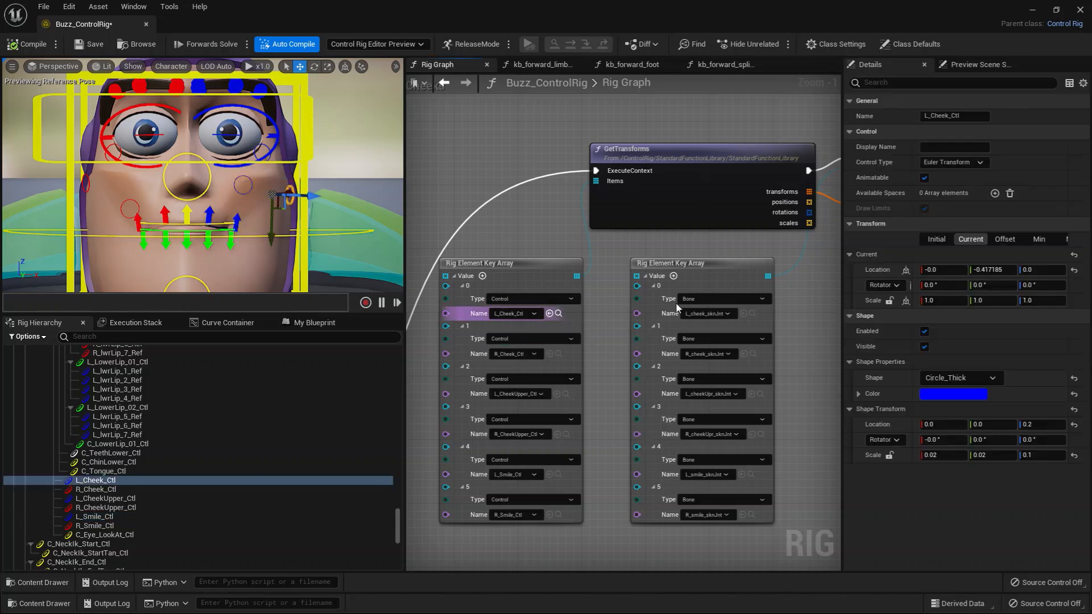
{"action": "left_click", "coordinate": [752, 313]}
{"action": "scroll", "coordinate": [788, 341], "scroll_direction": "down", "scroll_amount": 2}
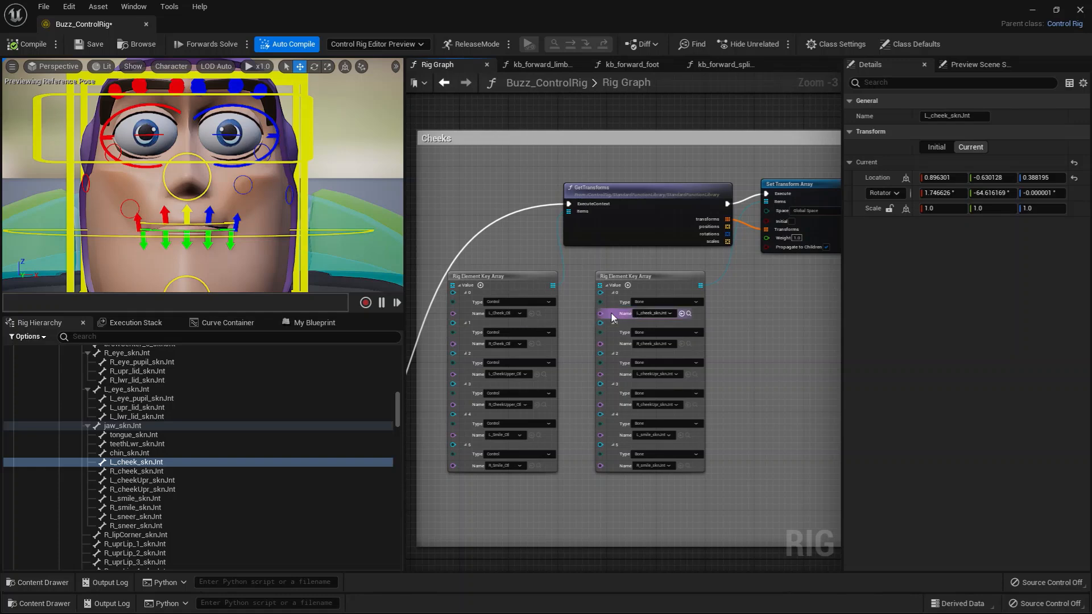
Select the jaw control C_Jaw_Ctl and collapse the C_LowerLip_Ctl branch beneath it in the hierarchy.
{"action": "right_click_drag", "start_coordinate": [762, 364], "coordinate": [816, 324]}
{"action": "scroll", "coordinate": [669, 374], "scroll_direction": "down", "scroll_amount": 2}
{"action": "right_click_drag", "start_coordinate": [586, 416], "coordinate": [814, 364]}
{"action": "right_click_drag", "start_coordinate": [494, 385], "coordinate": [694, 389]}
{"action": "right_click_drag", "start_coordinate": [598, 395], "coordinate": [712, 451]}
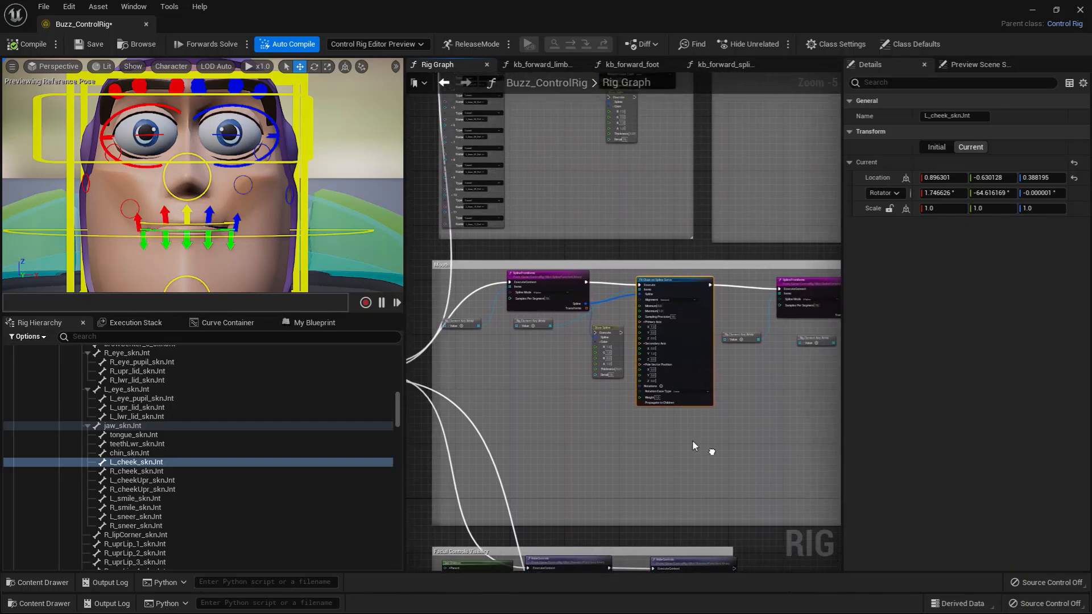
{"action": "mouse_move", "coordinate": [190, 259]}
{"action": "left_mouse_down", "text": "alt"}
{"action": "mouse_move", "coordinate": [213, 253]}
{"action": "mouse_move", "coordinate": [190, 248]}
{"action": "left_mouse_up", "text": "alt"}
{"action": "left_click", "coordinate": [123, 218]}
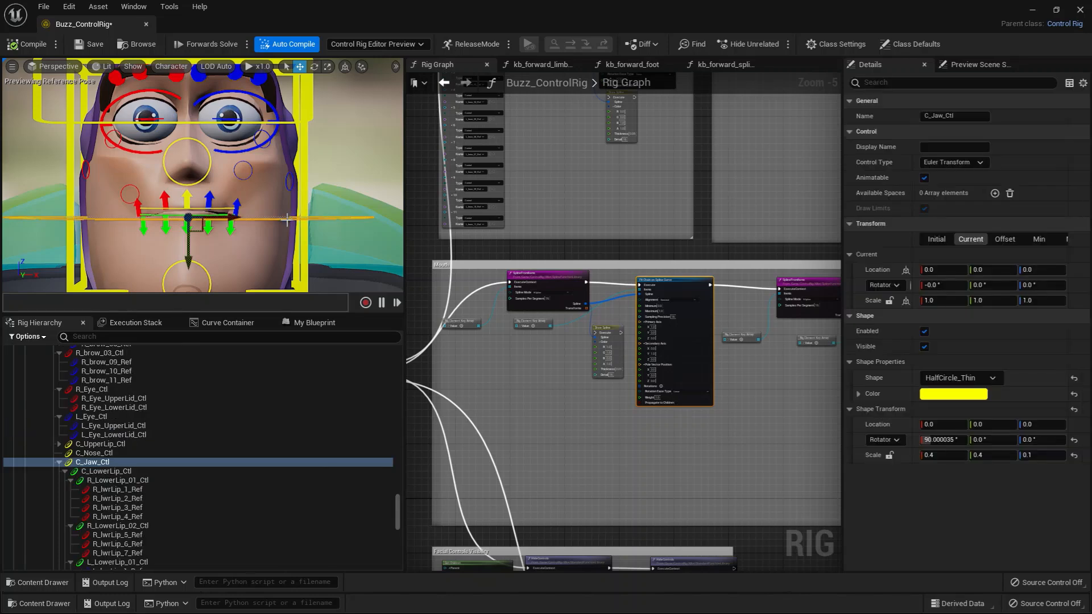
{"action": "left_click", "coordinate": [99, 457]}
{"action": "left_click", "coordinate": [100, 463]}
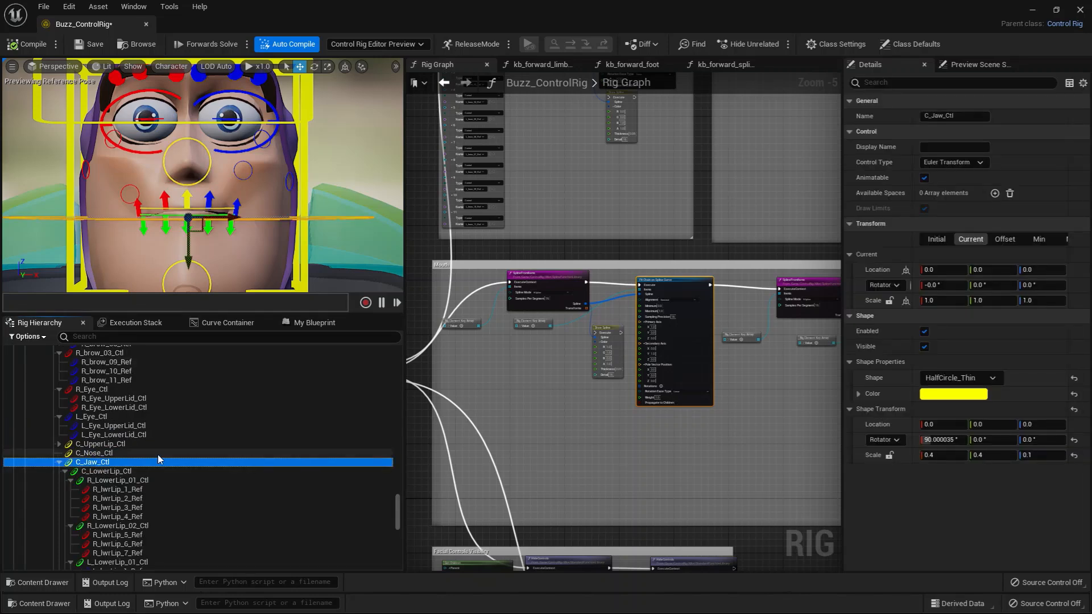
{"action": "left_click", "coordinate": [65, 472]}
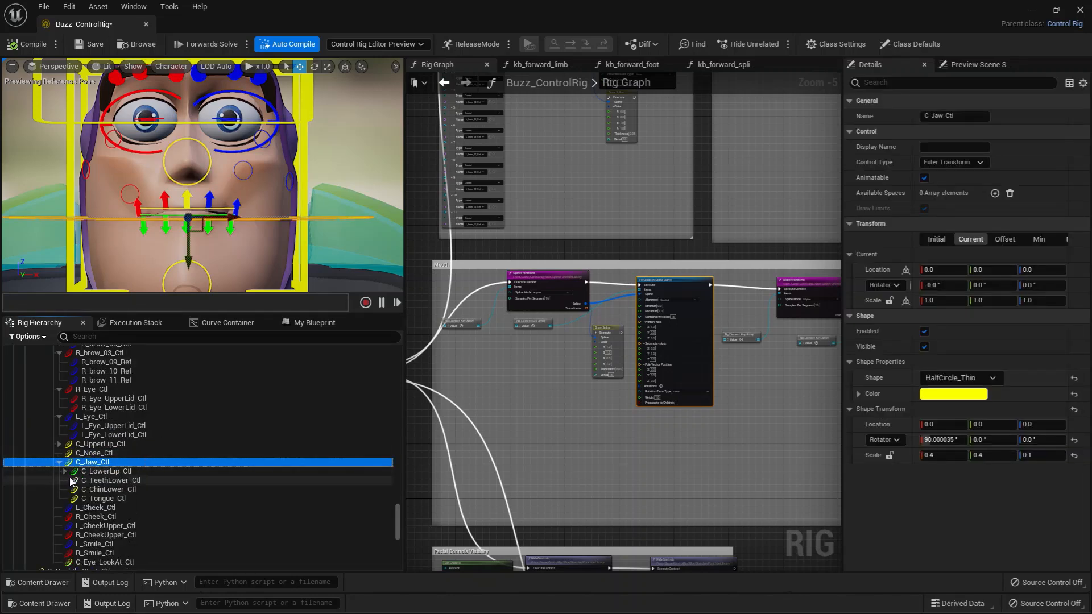
Inspect C_Jaw_Ctl's child controls for the lower lip, lower teeth, chin and tongue, ending with C_Jaw_Ctl selected.
{"action": "left_click_drag", "start_coordinate": [237, 267], "coordinate": [231, 235], "text": "alt"}
{"action": "scroll", "coordinate": [253, 261], "scroll_direction": "down", "scroll_amount": 5}
{"action": "left_click", "coordinate": [90, 472]}
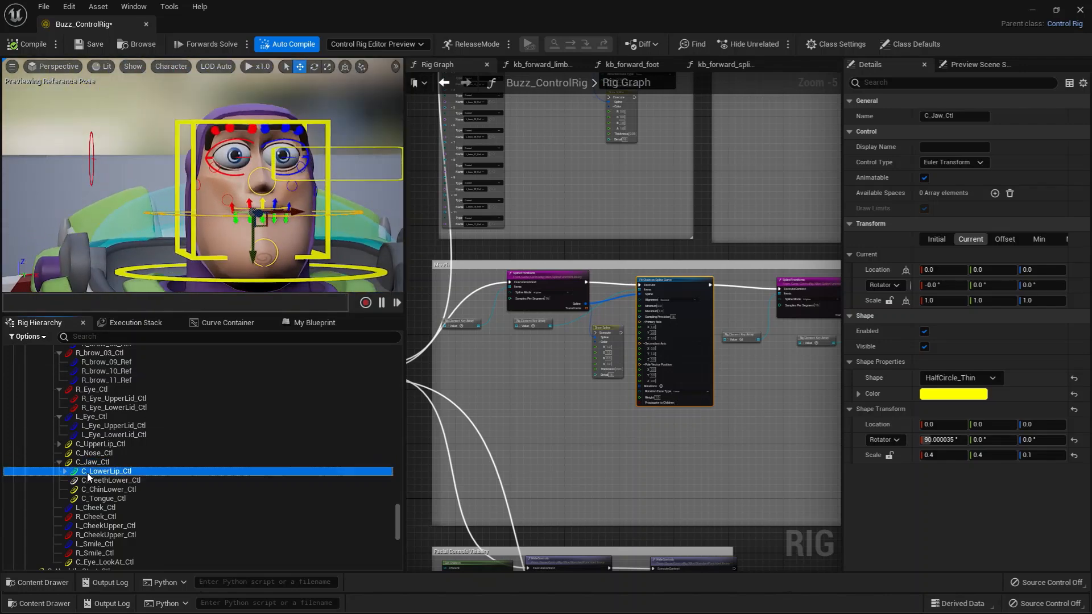
{"action": "left_click", "coordinate": [124, 481]}
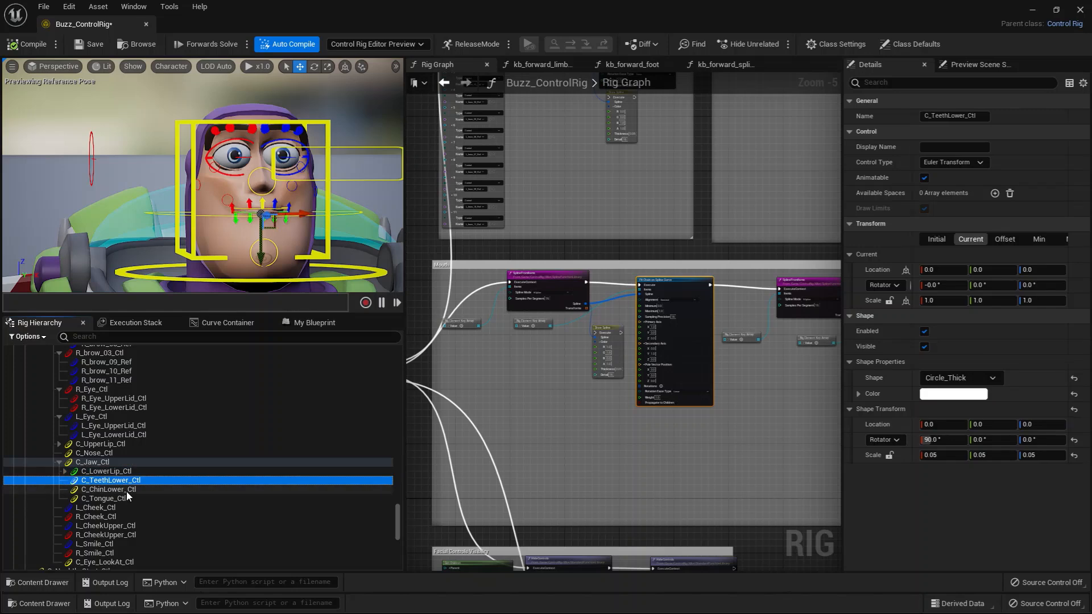
{"action": "left_click", "coordinate": [124, 490]}
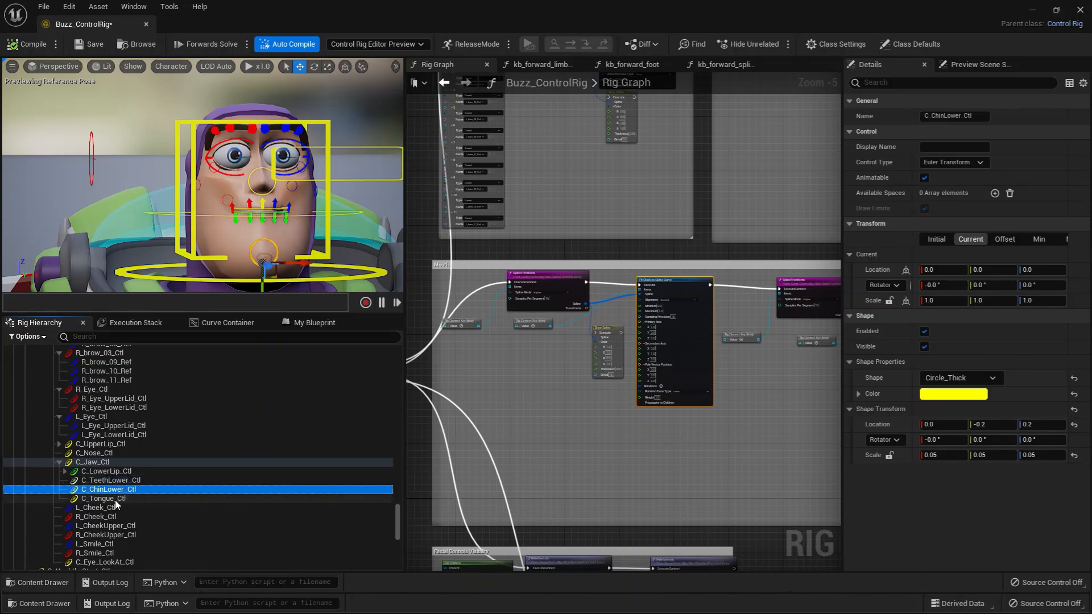
{"action": "left_click", "coordinate": [114, 499]}
{"action": "left_click", "coordinate": [94, 462]}
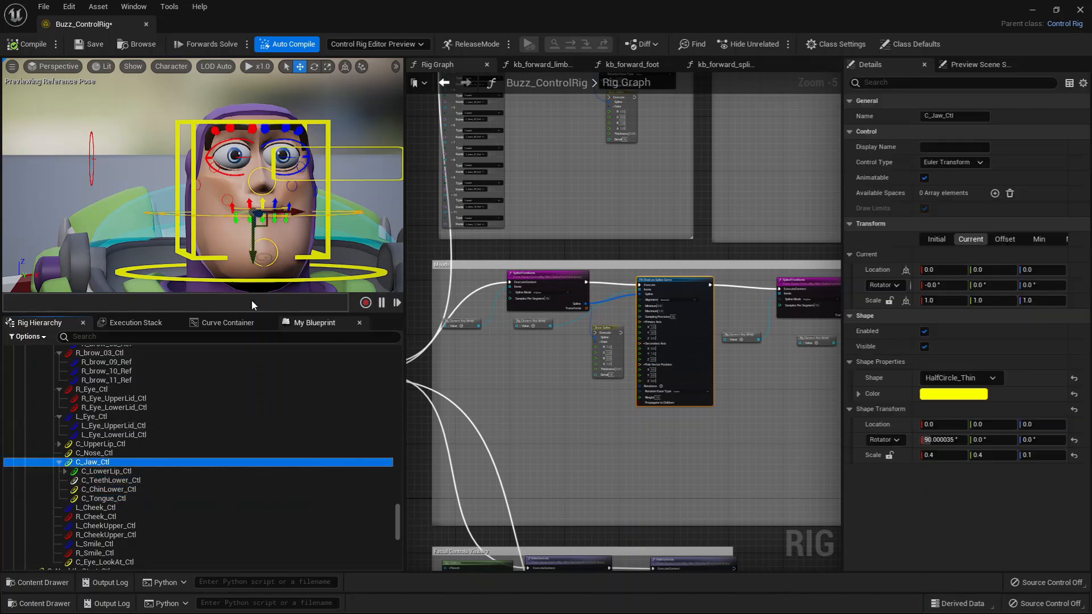
{"action": "left_click_drag", "start_coordinate": [244, 268], "coordinate": [316, 283], "text": "alt"}
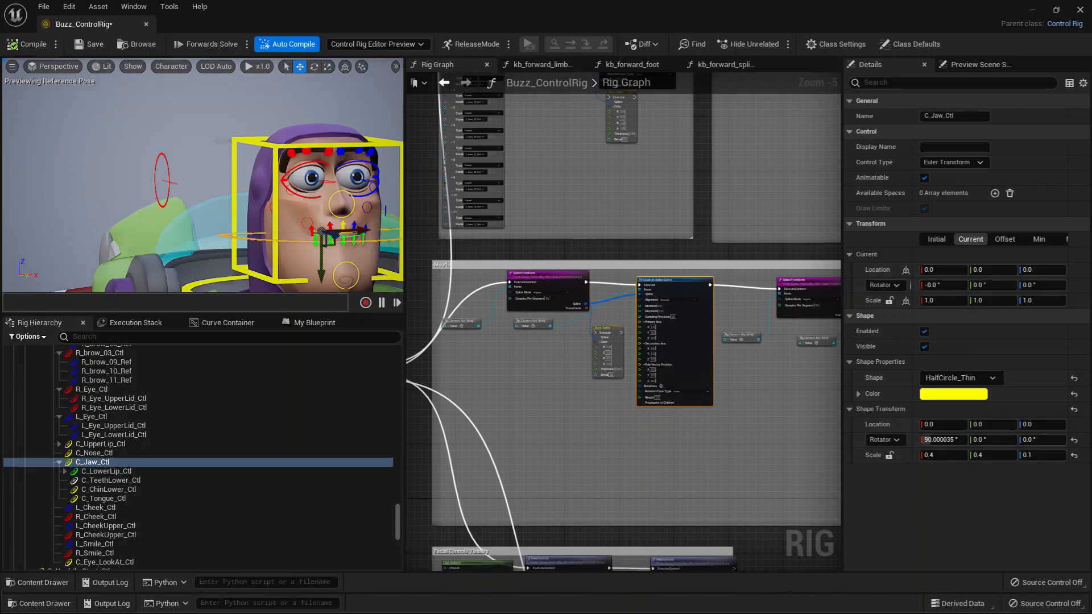
{"action": "mouse_move", "coordinate": [181, 275]}
{"action": "left_mouse_down", "text": "alt"}
{"action": "mouse_move", "coordinate": [120, 273]}
{"action": "mouse_move", "coordinate": [181, 275]}
{"action": "left_mouse_up", "text": "alt"}
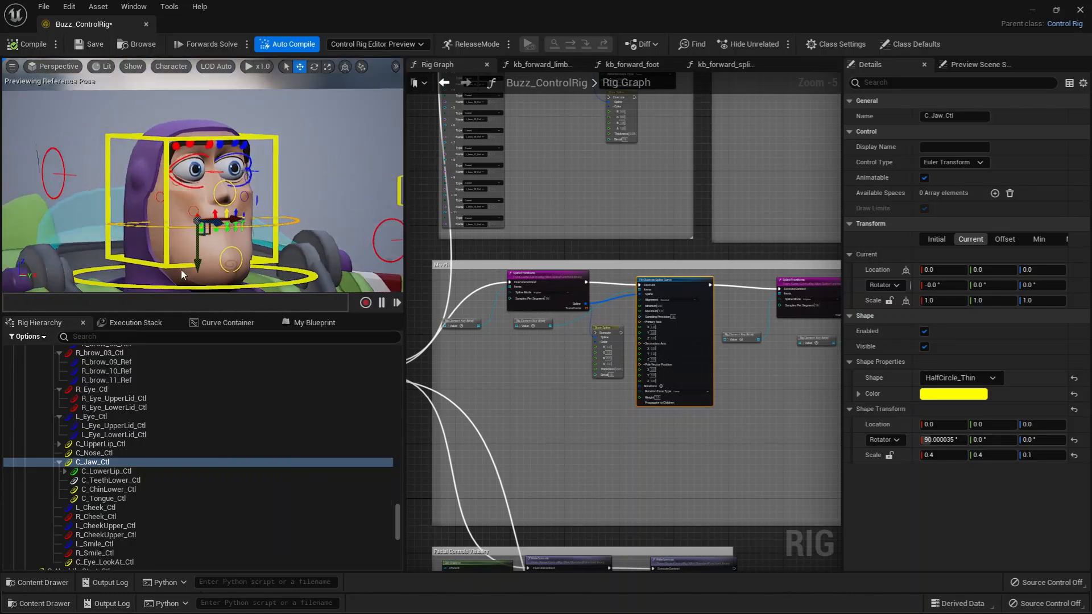
{"action": "right_click", "coordinate": [91, 463]}
{"action": "mouse_move", "coordinate": [152, 194]}
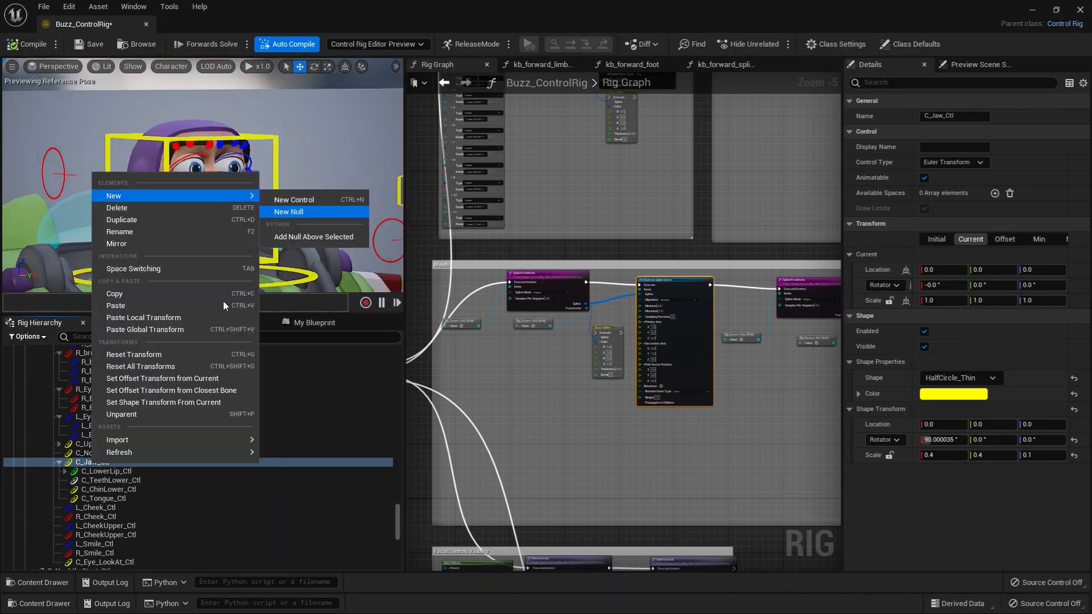
{"action": "left_click", "coordinate": [83, 463]}
Try moving C_Jaw_Ctl forward to about Z 0.17 in side view, and undo the move.
{"action": "left_click_drag", "start_coordinate": [179, 267], "coordinate": [257, 248], "text": "alt"}
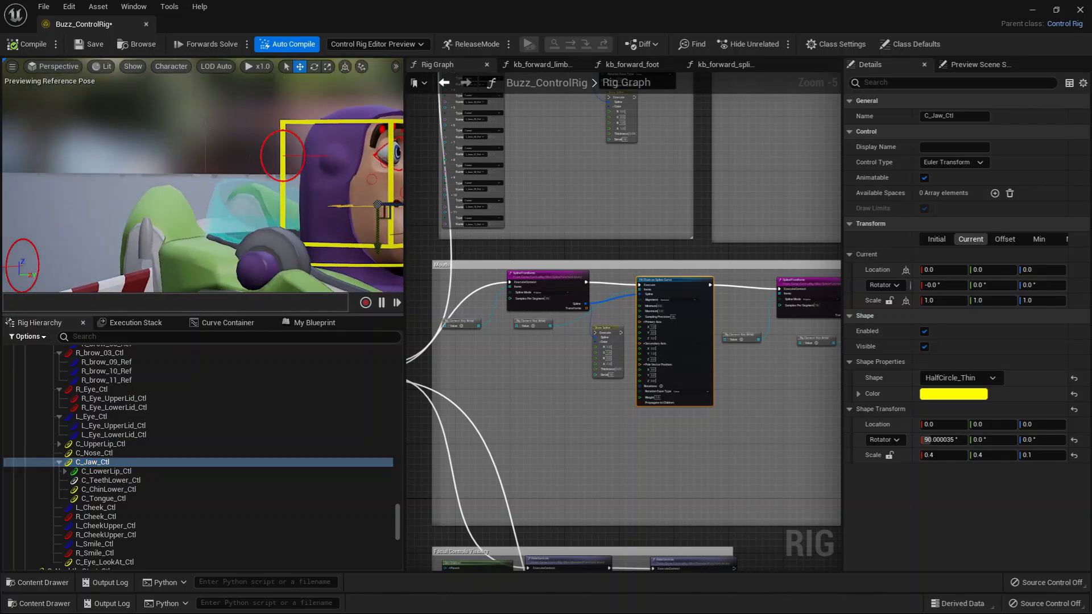
{"action": "middle_click_drag", "start_coordinate": [250, 219], "coordinate": [149, 222], "text": "alt"}
{"action": "left_click_drag", "start_coordinate": [251, 219], "coordinate": [273, 214], "text": "alt"}
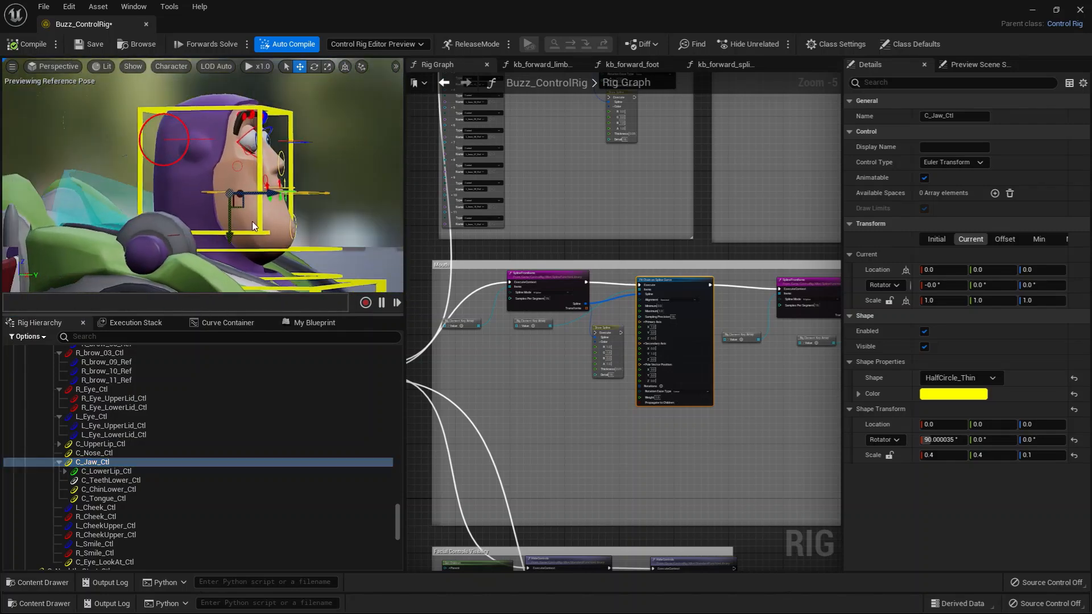
{"action": "right_click_drag", "start_coordinate": [274, 233], "coordinate": [310, 232], "text": "alt"}
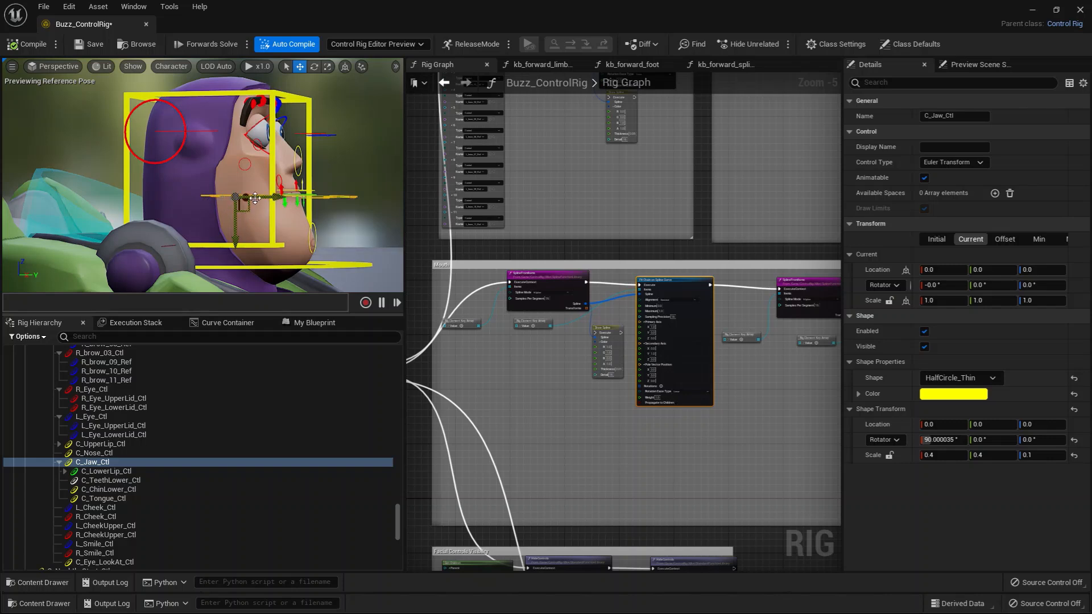
{"action": "left_click_drag", "start_coordinate": [281, 197], "coordinate": [291, 197]}
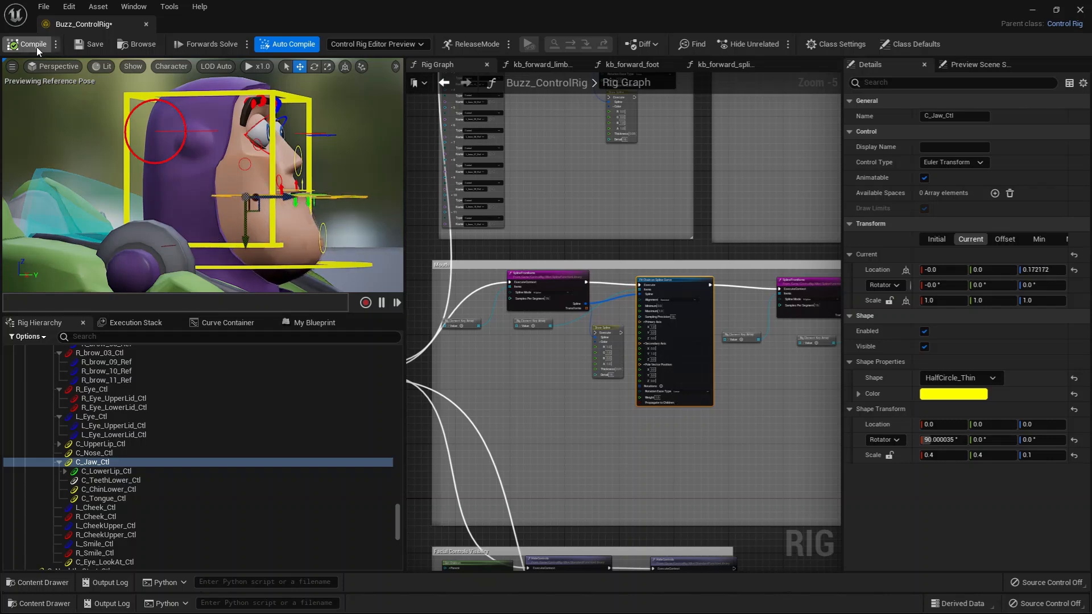
{"action": "key", "text": "ctrl+z"}
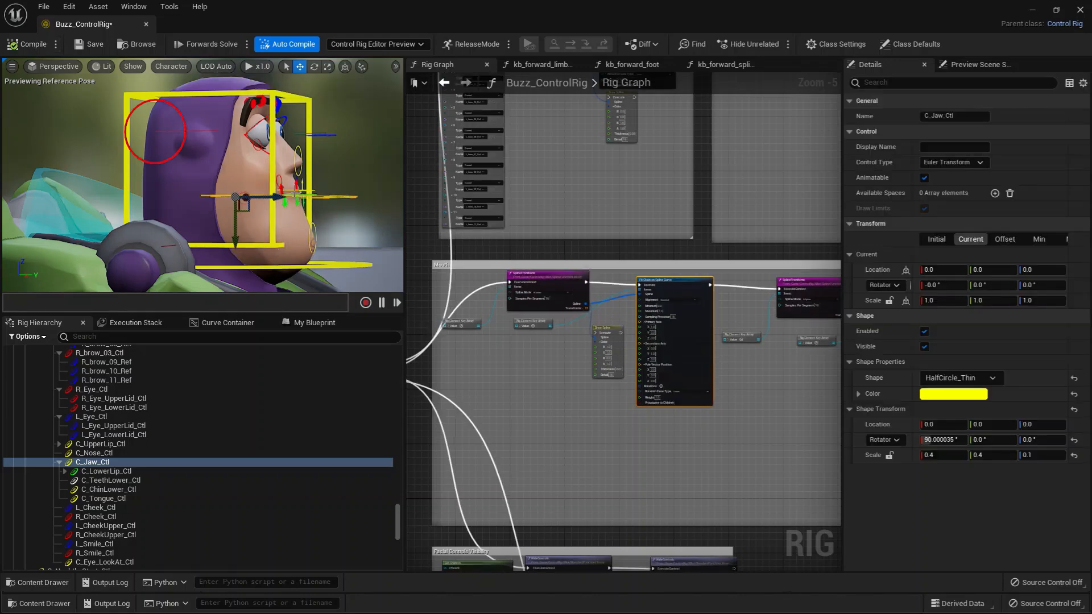
Rotate C_Jaw_Ctl open to about 32.8° around X and view the opened mouth from the front.
{"action": "key", "text": "e"}
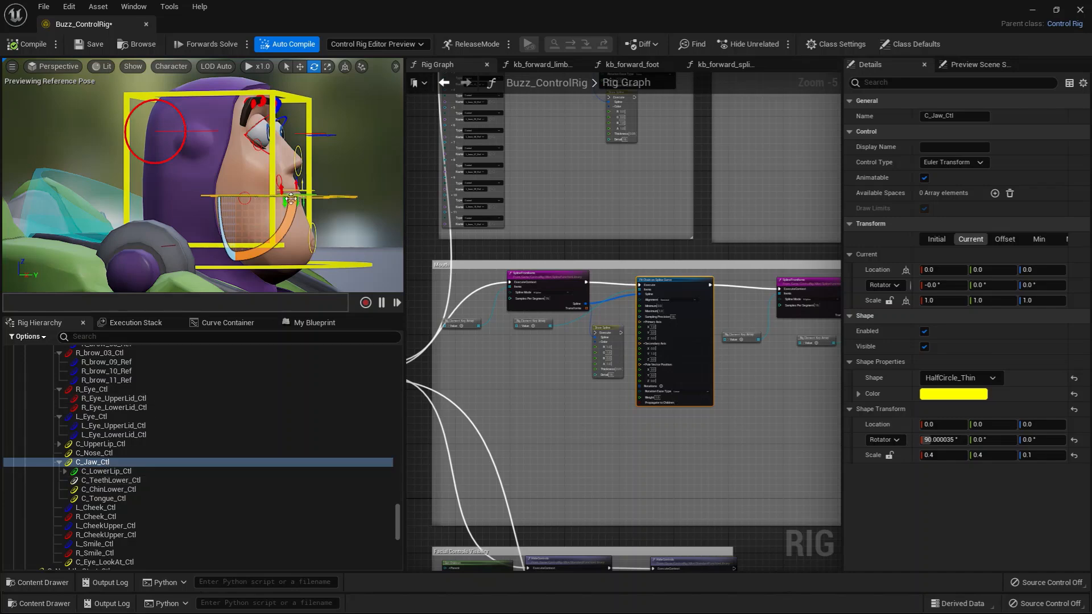
{"action": "left_click_drag", "start_coordinate": [287, 206], "coordinate": [230, 246]}
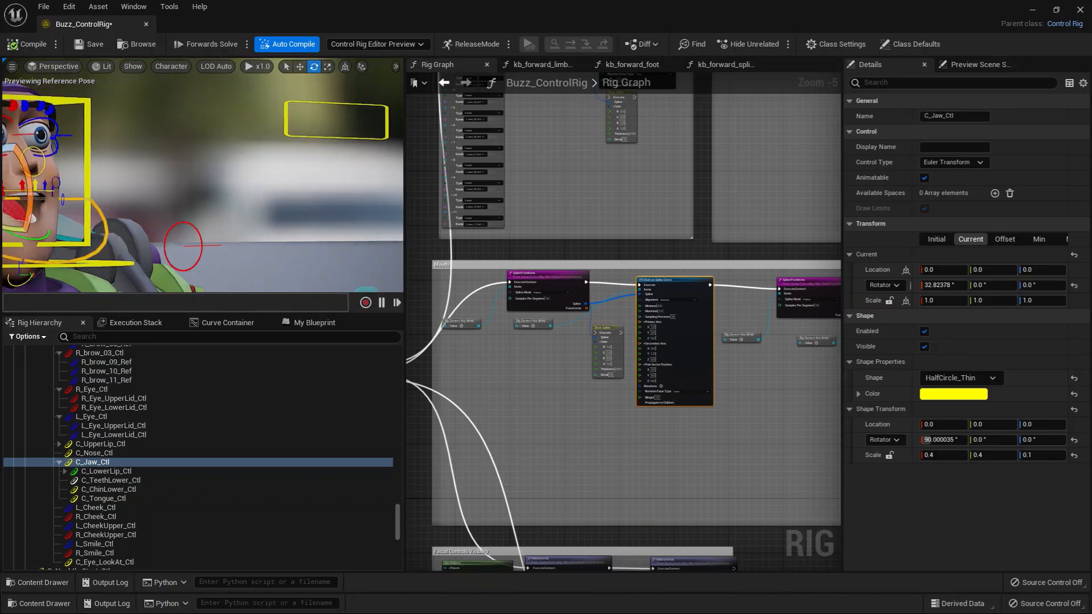
{"action": "middle_click_drag", "start_coordinate": [230, 245], "coordinate": [289, 290], "text": "alt"}
{"action": "left_click_drag", "start_coordinate": [217, 254], "coordinate": [140, 209], "text": "alt"}
Select C_TeethLower_Ctl and raise it to about Y -0.17 to test the lower teeth.
{"action": "left_click", "coordinate": [106, 481]}
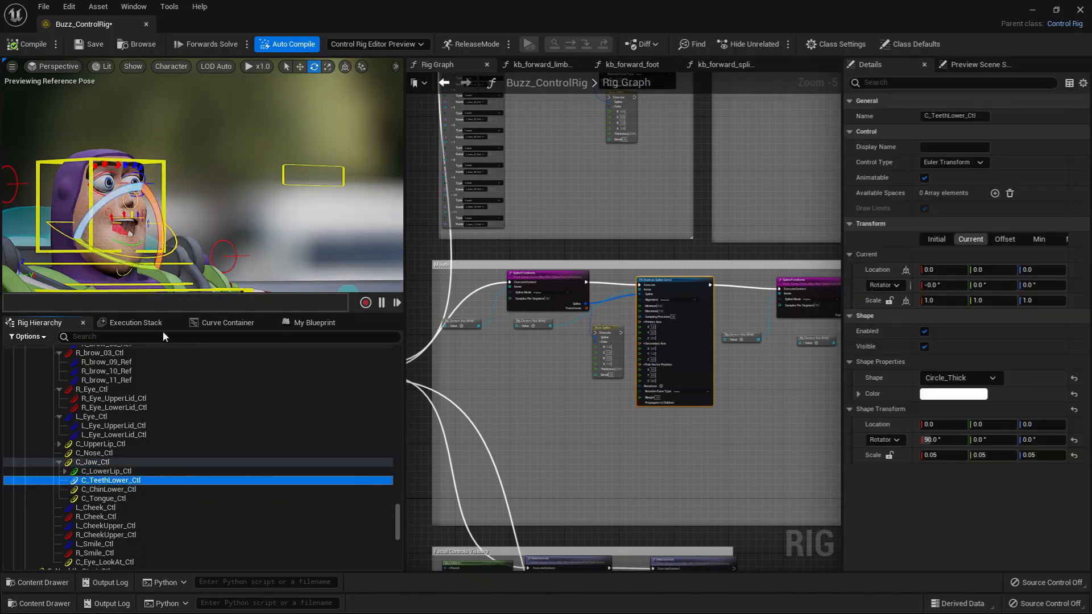
{"action": "key", "text": "w"}
{"action": "left_click_drag", "start_coordinate": [119, 263], "coordinate": [119, 248]}
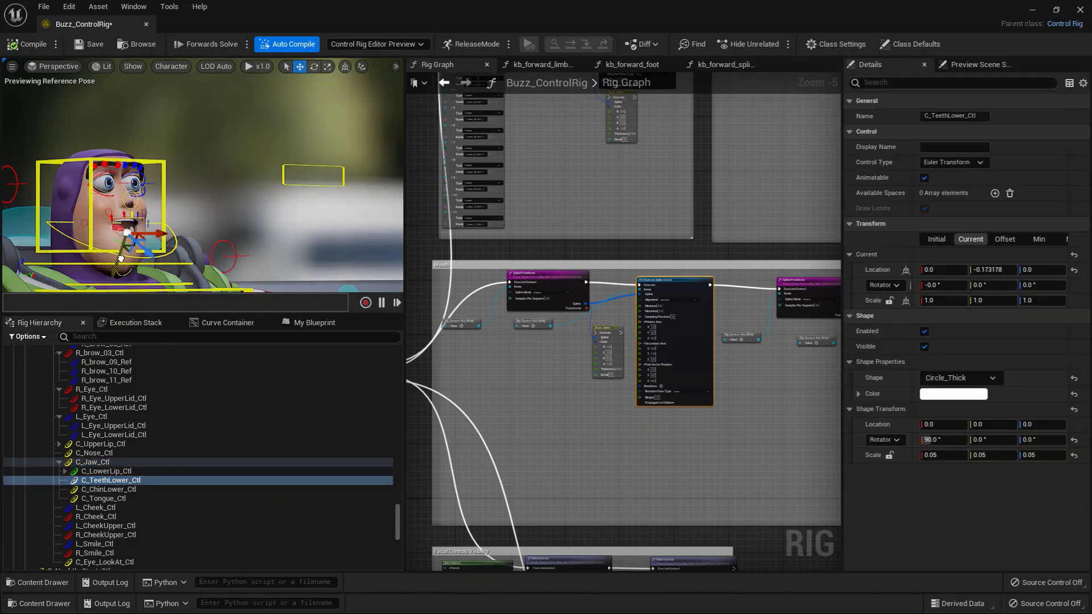
Pull C_Tongue_Ctl out to about Y -0.42, Z 1.25, and recompile the rig to reset the test pose.
{"action": "left_click", "coordinate": [104, 498]}
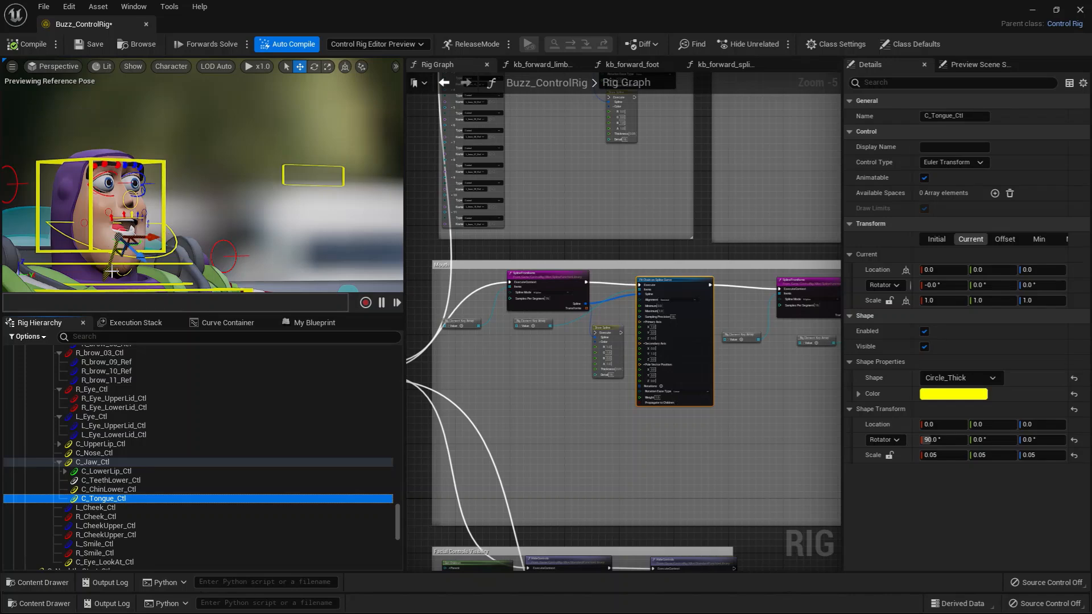
{"action": "left_click_drag", "start_coordinate": [116, 267], "coordinate": [172, 267]}
{"action": "left_click", "coordinate": [33, 44]}
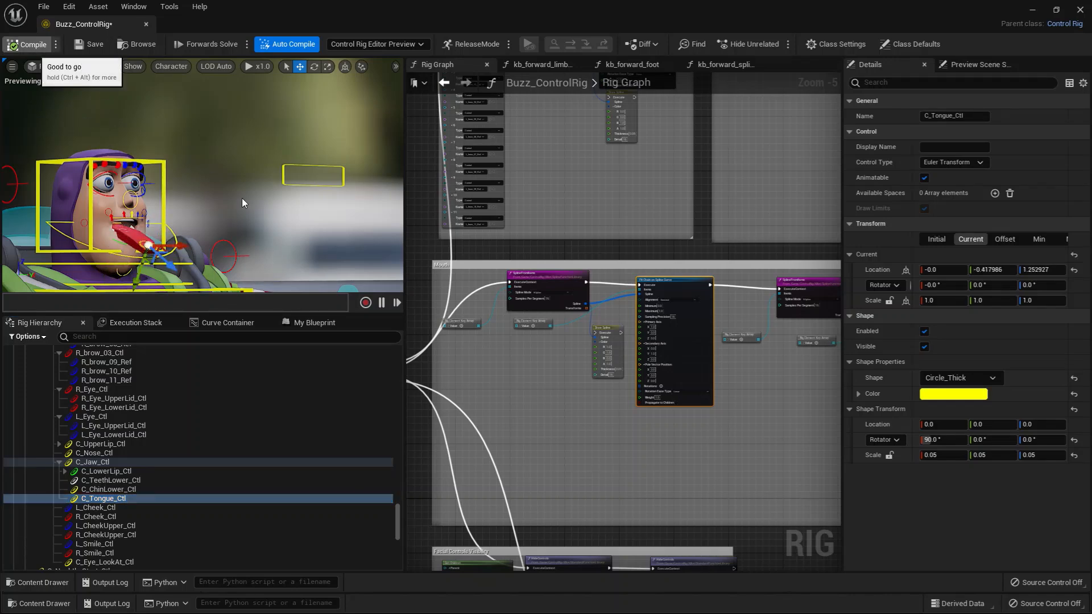
Review how the Mouth and Cheeks sections connect in the rig graph and view Buzz's facial controls from the front.
{"action": "left_click", "coordinate": [638, 468]}
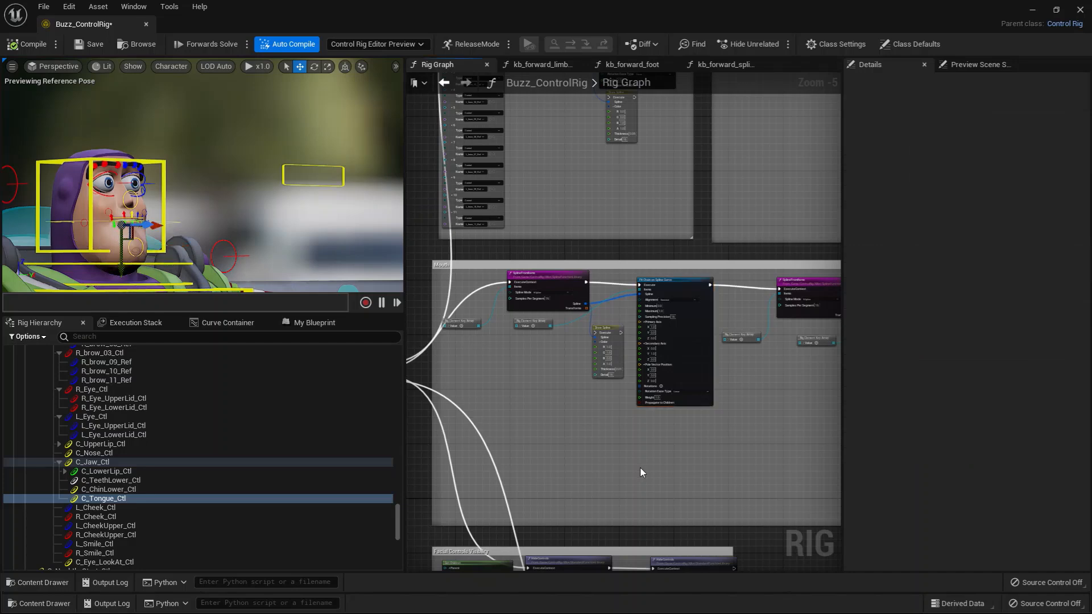
{"action": "scroll", "coordinate": [639, 468], "scroll_direction": "down", "scroll_amount": 3}
{"action": "right_click_drag", "start_coordinate": [640, 454], "coordinate": [683, 366]}
{"action": "scroll", "coordinate": [662, 371], "scroll_direction": "up", "scroll_amount": 2}
{"action": "scroll", "coordinate": [627, 408], "scroll_direction": "up", "scroll_amount": 3}
{"action": "scroll", "coordinate": [765, 278], "scroll_direction": "down", "scroll_amount": 3}
{"action": "scroll", "coordinate": [653, 336], "scroll_direction": "up", "scroll_amount": 2}
{"action": "scroll", "coordinate": [687, 363], "scroll_direction": "down", "scroll_amount": 2}
{"action": "right_click_drag", "start_coordinate": [754, 345], "coordinate": [370, 352]}
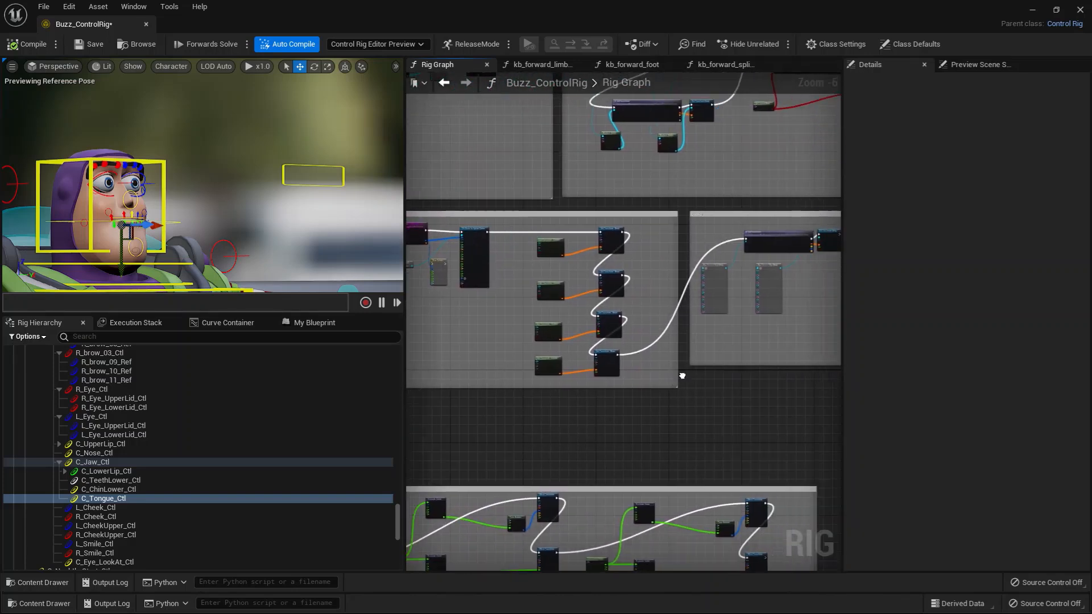
{"action": "right_click_drag", "start_coordinate": [764, 374], "coordinate": [611, 458]}
{"action": "scroll", "coordinate": [545, 380], "scroll_direction": "up", "scroll_amount": 2}
{"action": "scroll", "coordinate": [610, 455], "scroll_direction": "down", "scroll_amount": 2}
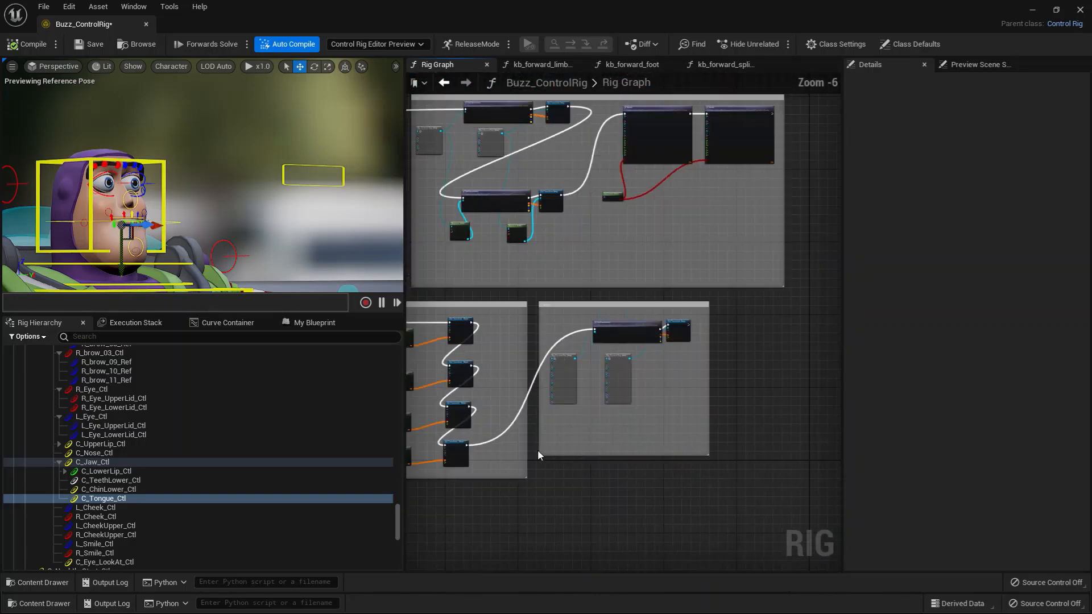
{"action": "right_click_drag", "start_coordinate": [537, 450], "coordinate": [609, 432]}
{"action": "left_click_drag", "start_coordinate": [275, 212], "coordinate": [149, 213], "text": "alt"}
{"action": "middle_click_drag", "start_coordinate": [171, 193], "coordinate": [347, 229], "text": "alt"}
{"action": "mouse_move", "coordinate": [286, 230]}
{"action": "left_mouse_down", "text": "alt"}
{"action": "mouse_move", "coordinate": [298, 219]}
{"action": "mouse_move", "coordinate": [287, 231]}
{"action": "left_mouse_up", "text": "alt"}
Examine the Facial Controls Visibility section's Get Children, Get Control Bool and HideControls nodes, and the settings controls in the hierarchy.
{"action": "right_click_drag", "start_coordinate": [479, 278], "coordinate": [737, 259]}
{"action": "scroll", "coordinate": [495, 396], "scroll_direction": "up", "scroll_amount": 1}
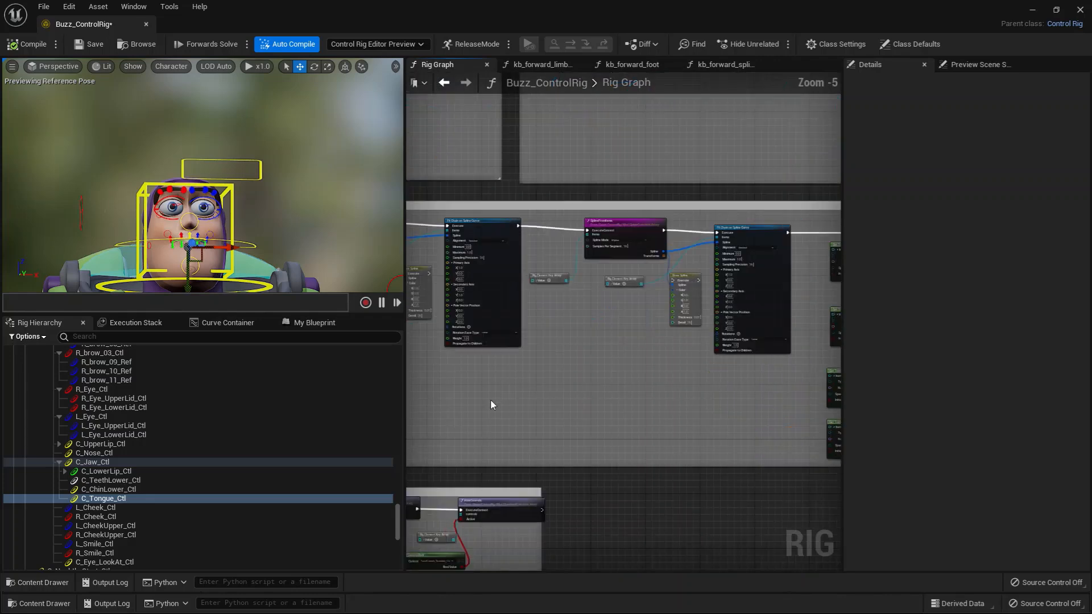
{"action": "right_click_drag", "start_coordinate": [492, 399], "coordinate": [775, 213]}
{"action": "scroll", "coordinate": [540, 334], "scroll_direction": "up", "scroll_amount": 3}
{"action": "right_click_drag", "start_coordinate": [724, 427], "coordinate": [668, 404]}
{"action": "scroll", "coordinate": [626, 393], "scroll_direction": "up", "scroll_amount": 2}
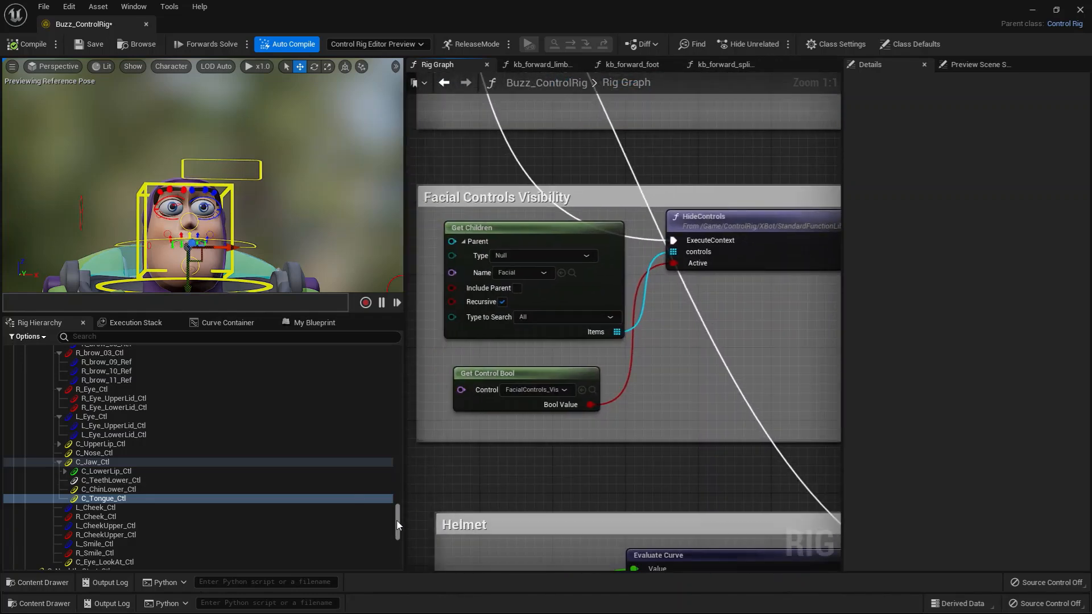
{"action": "left_click_drag", "start_coordinate": [398, 520], "coordinate": [400, 559]}
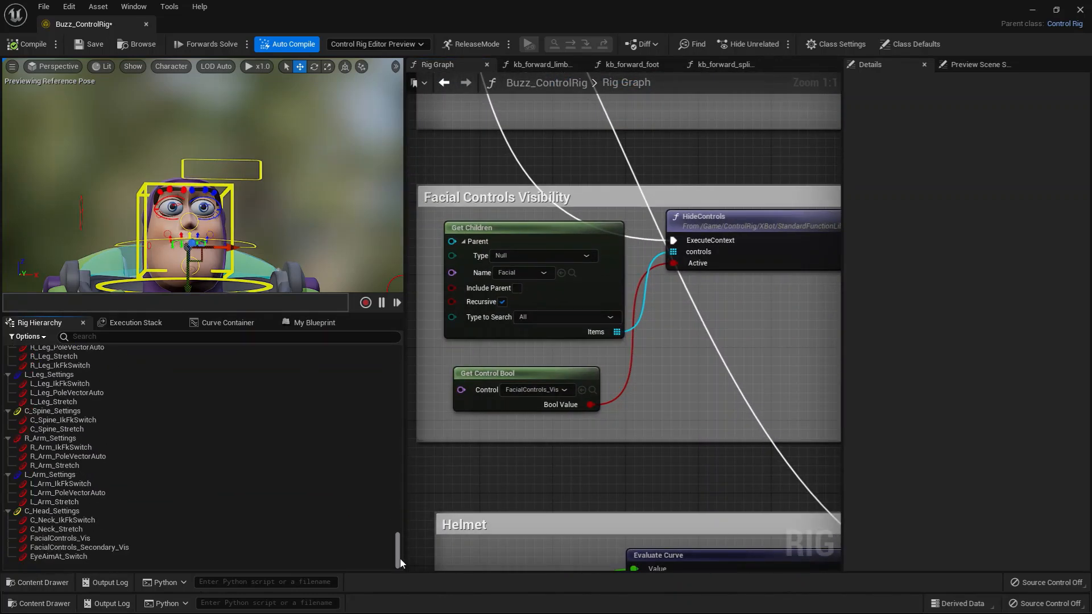
{"action": "left_click", "coordinate": [741, 224]}
{"action": "right_click_drag", "start_coordinate": [675, 404], "coordinate": [663, 392]}
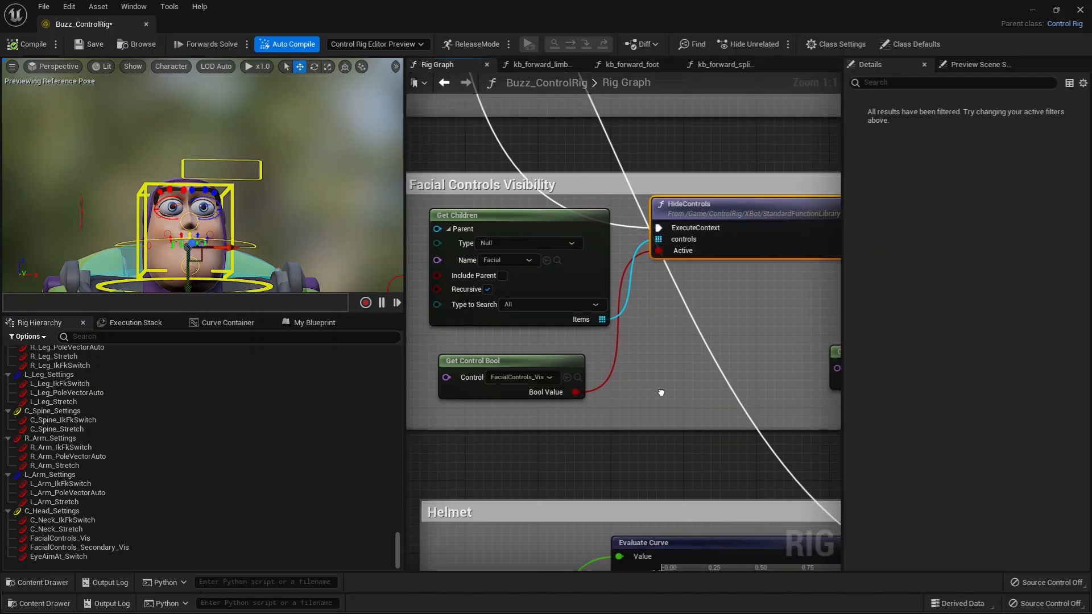
Locate FacialControls_Vis from its Get Control Bool node and inspect the neighbouring FacialControls_Secondary_Vis control.
{"action": "left_click", "coordinate": [580, 377]}
{"action": "left_click", "coordinate": [80, 540]}
{"action": "left_click", "coordinate": [81, 546]}
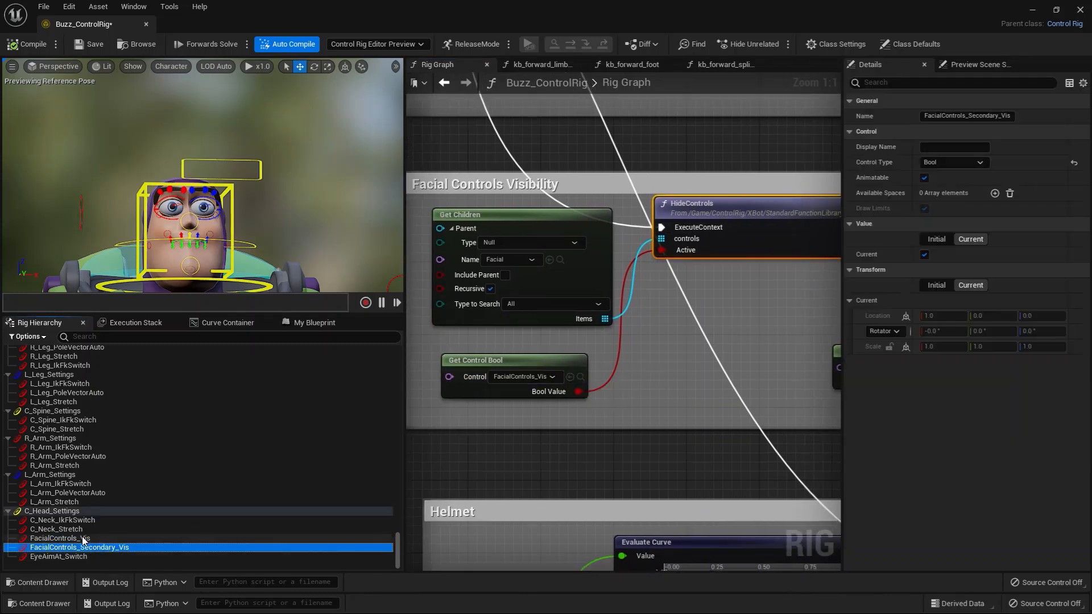
Turn off the current value of FacialControls_Vis and of FacialControls_Secondary_Vis.
{"action": "left_click", "coordinate": [84, 539]}
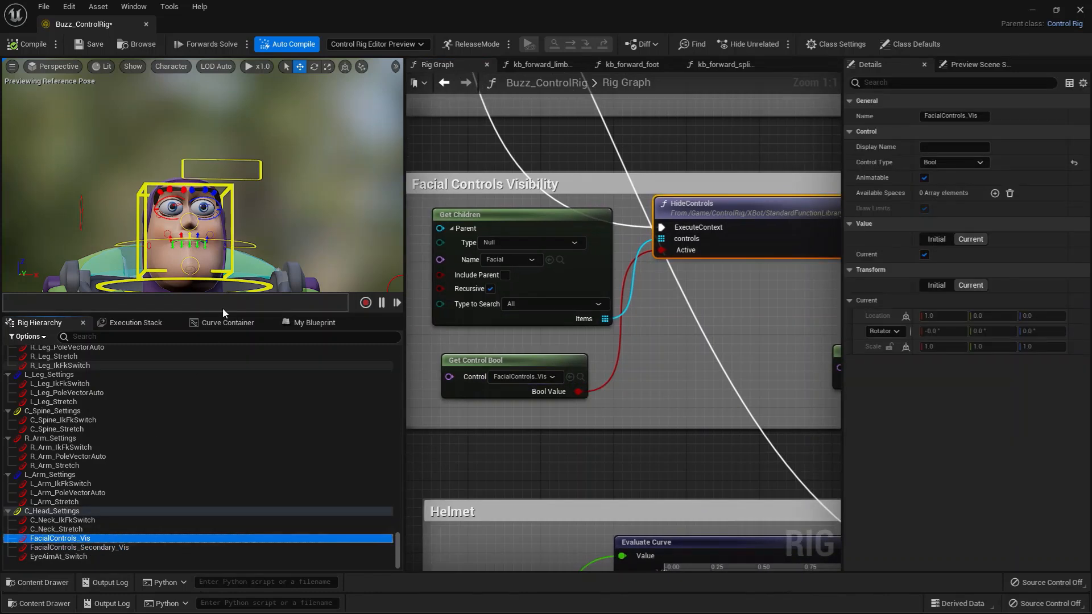
{"action": "left_click", "coordinate": [925, 255]}
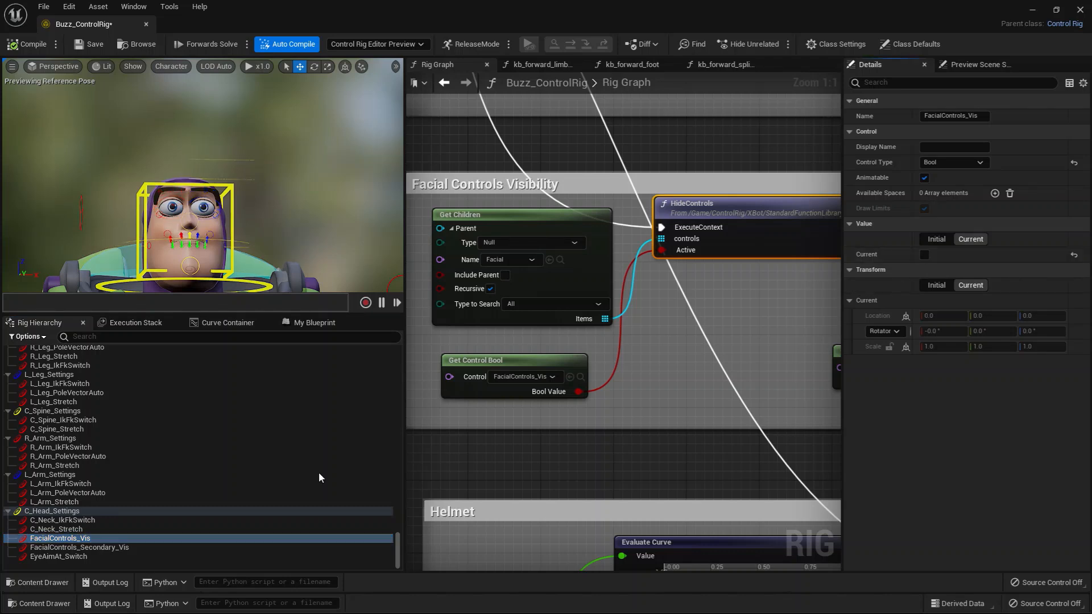
{"action": "left_click", "coordinate": [100, 547]}
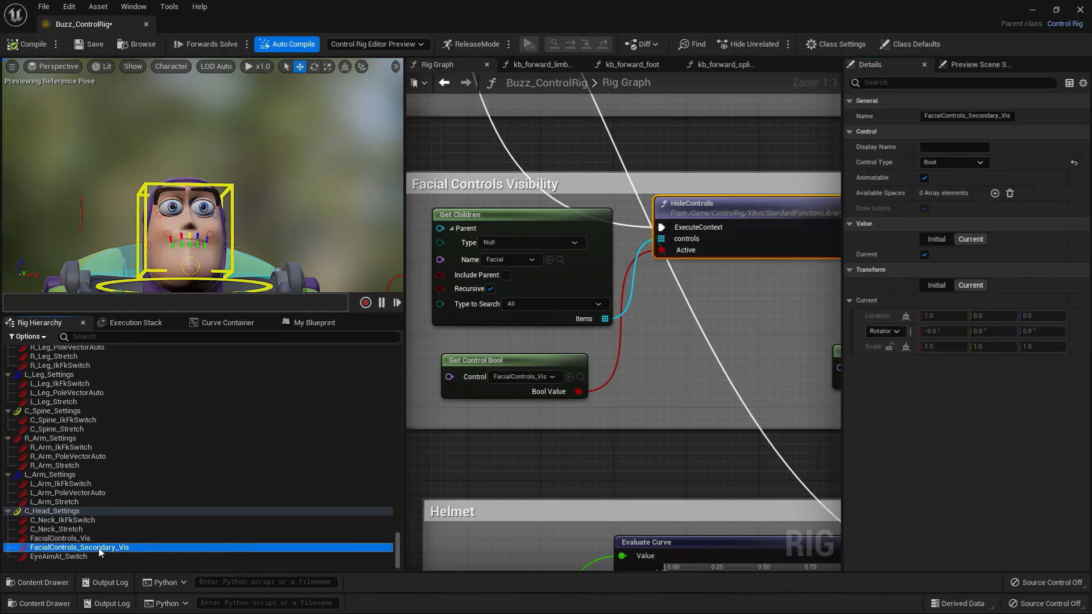
{"action": "left_click", "coordinate": [925, 255]}
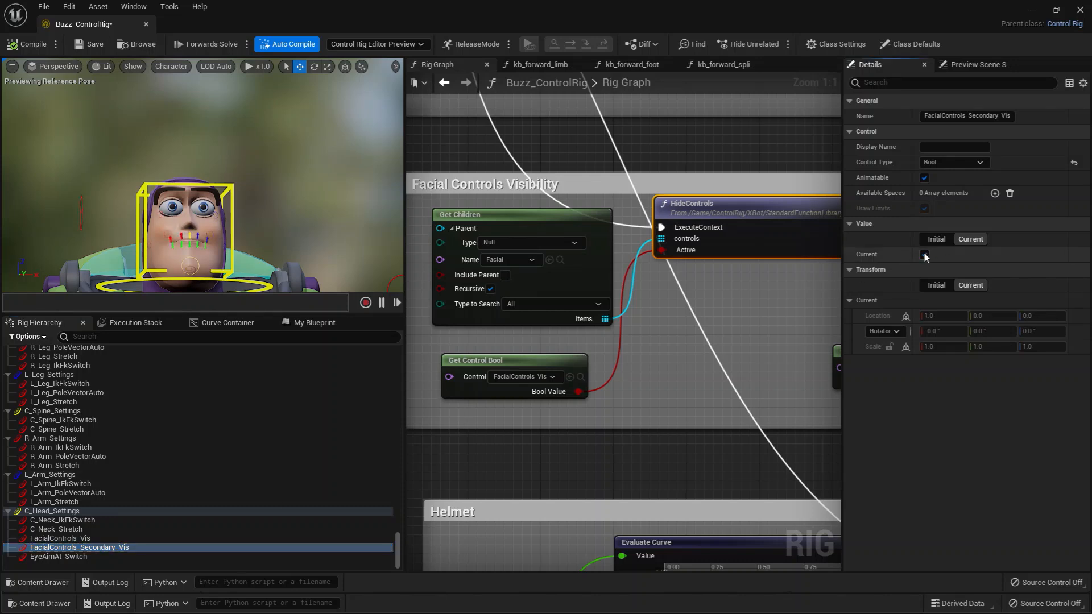
{"action": "left_click", "coordinate": [925, 255]}
Turn the current value of FacialControls_Vis back on and check the facial controls on Buzz's head.
{"action": "left_click", "coordinate": [60, 538]}
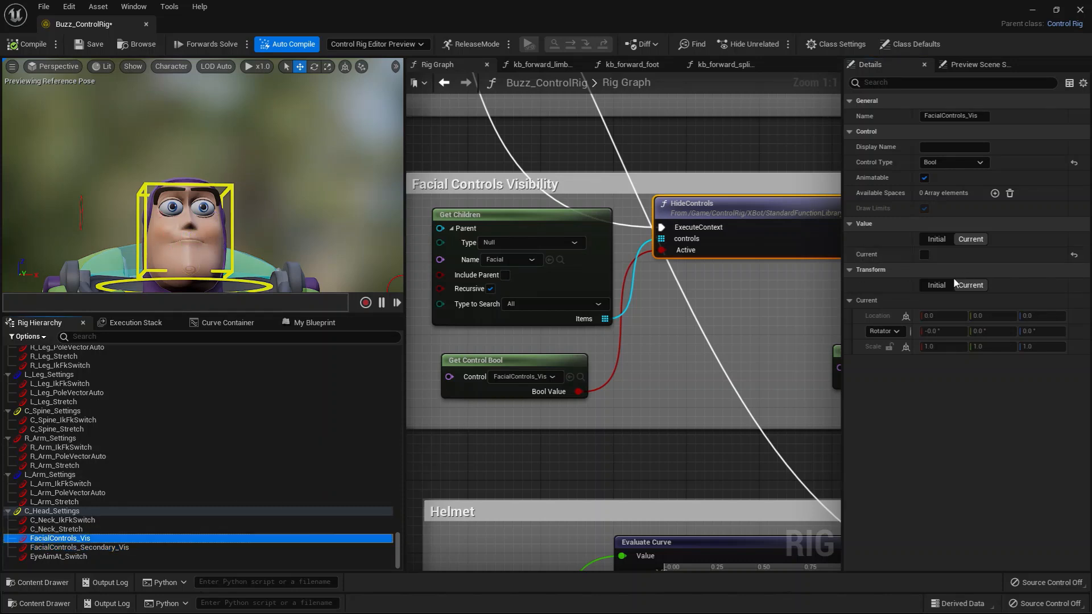
{"action": "left_click", "coordinate": [925, 254]}
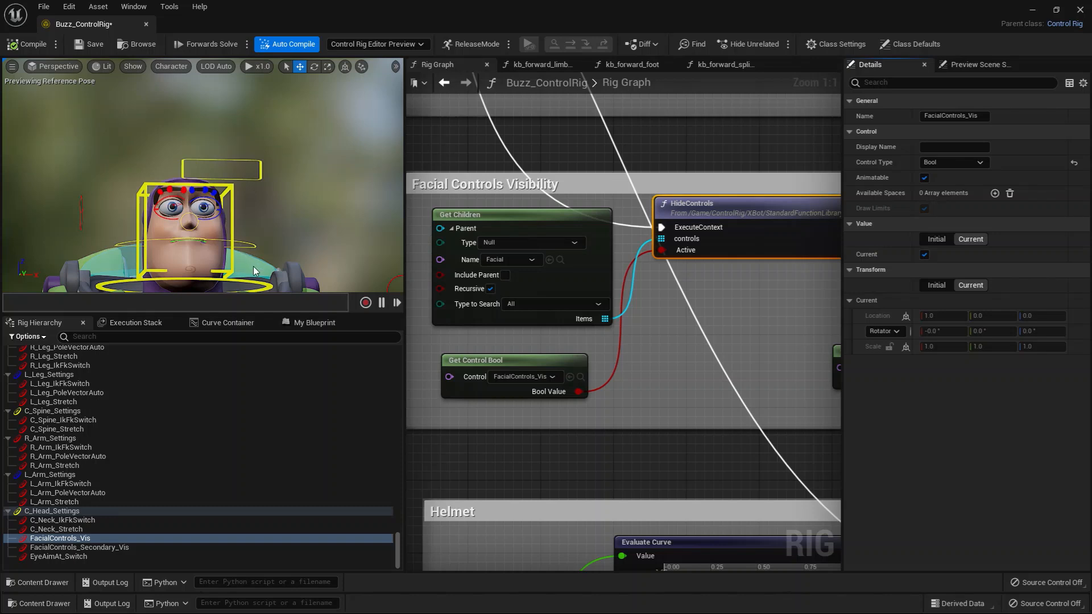
{"action": "left_click_drag", "start_coordinate": [253, 266], "coordinate": [254, 252], "text": "alt"}
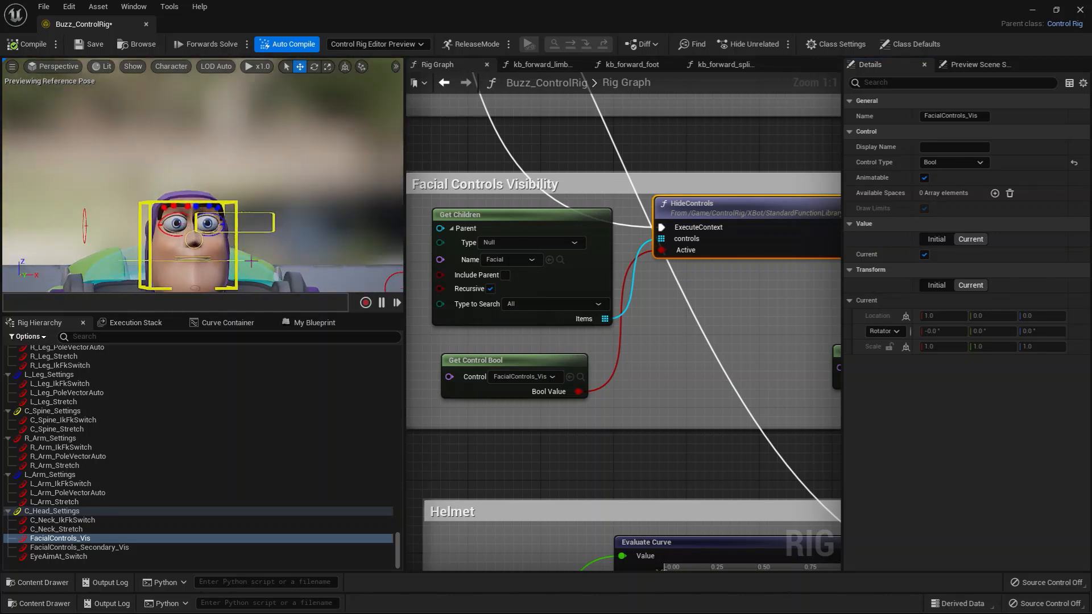
Test both visibility switches by toggling FacialControls_Secondary_Vis on and off, and FacialControls_Vis off and on.
{"action": "left_click", "coordinate": [80, 547]}
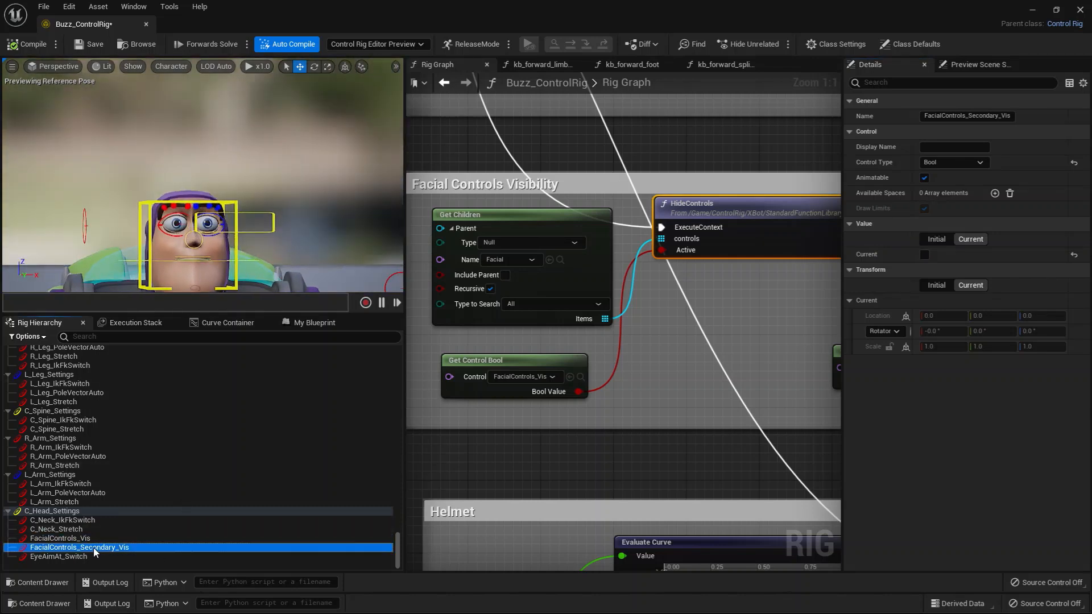
{"action": "left_click", "coordinate": [924, 254]}
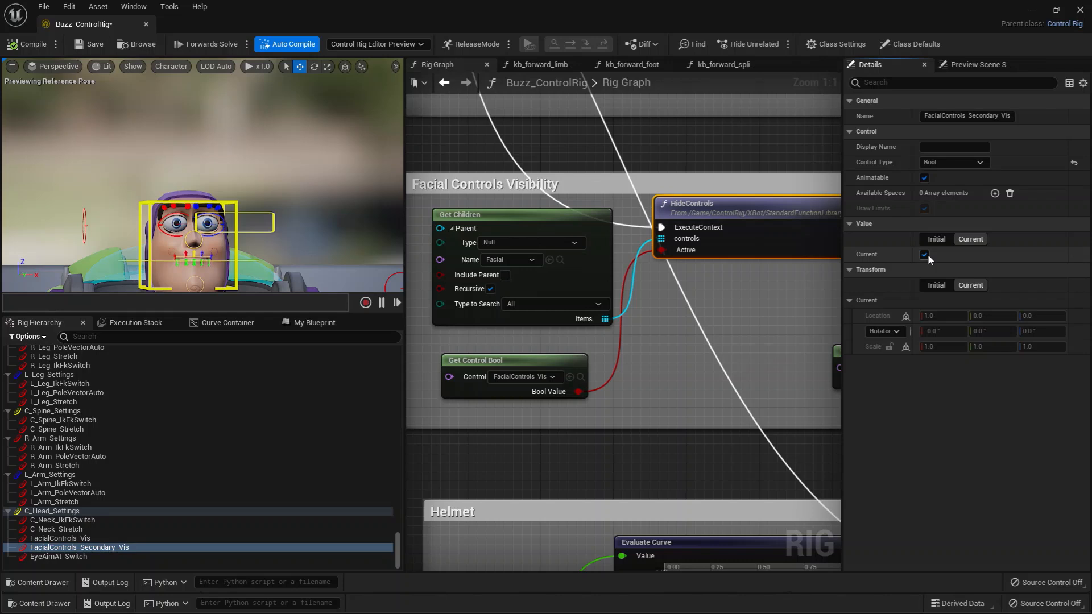
{"action": "left_click", "coordinate": [924, 254]}
{"action": "left_click", "coordinate": [928, 255]}
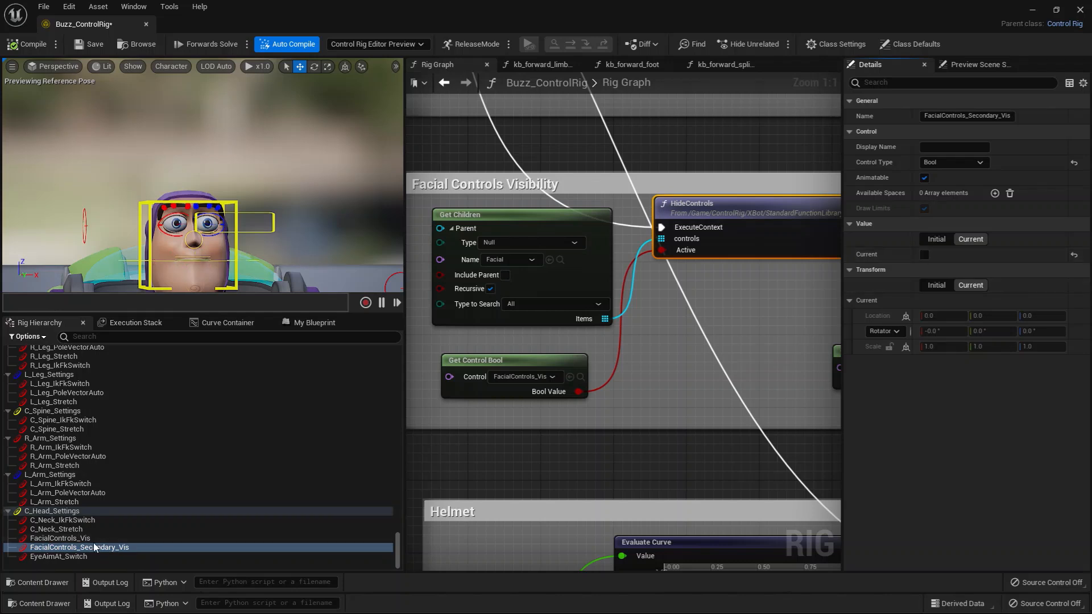
{"action": "left_click", "coordinate": [93, 539]}
{"action": "left_click", "coordinate": [926, 255]}
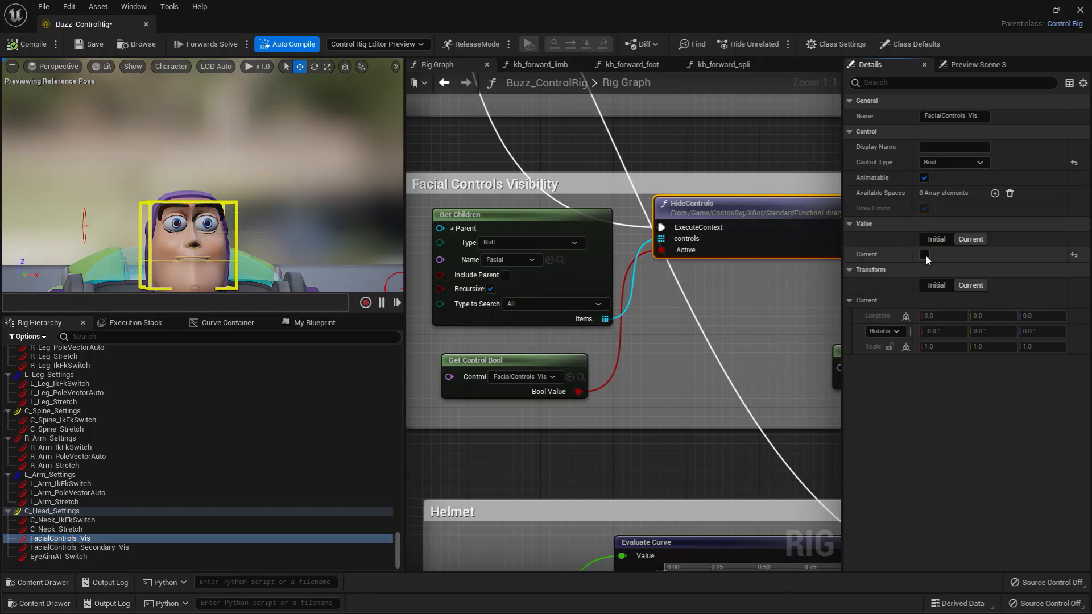
{"action": "left_click", "coordinate": [925, 255]}
Inspect the first HideControls and Get Children nodes and locate the Facial null in the rig hierarchy.
{"action": "mouse_move", "coordinate": [617, 392]}
{"action": "right_mouse_down"}
{"action": "mouse_move", "coordinate": [642, 389]}
{"action": "mouse_move", "coordinate": [625, 391]}
{"action": "right_mouse_up"}
{"action": "left_click", "coordinate": [644, 389]}
{"action": "scroll", "coordinate": [645, 390], "scroll_direction": "down", "scroll_amount": 1}
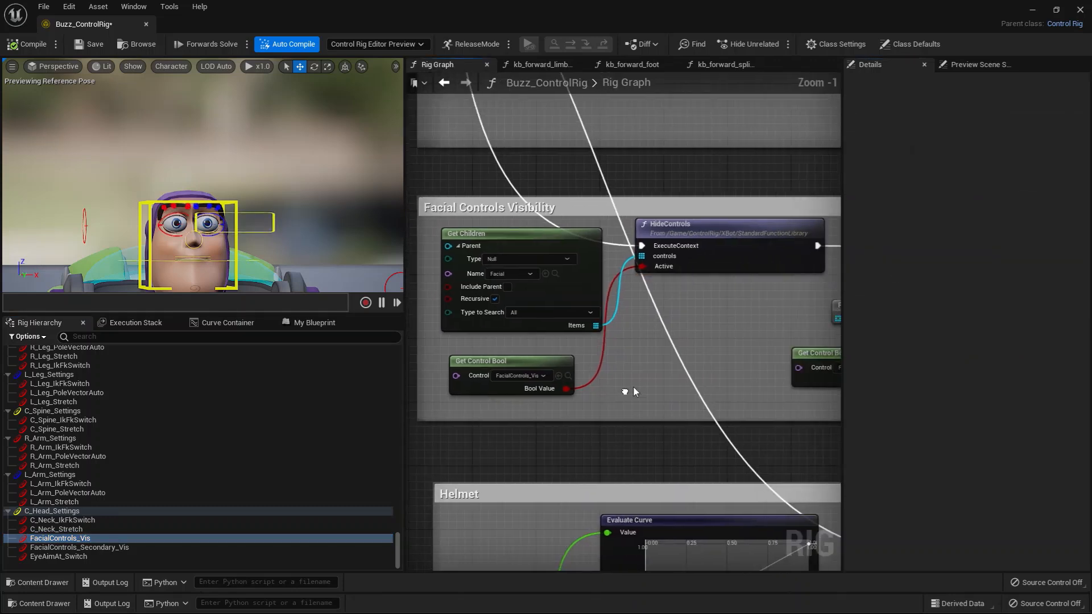
{"action": "left_click_drag", "start_coordinate": [732, 222], "coordinate": [736, 224]}
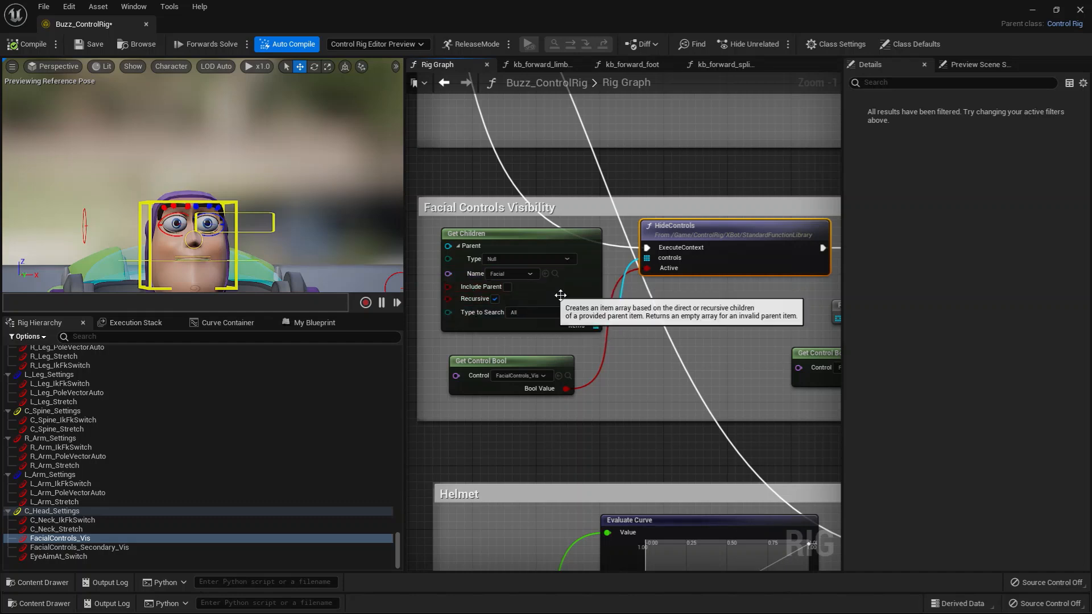
{"action": "right_click_drag", "start_coordinate": [641, 344], "coordinate": [680, 358]}
{"action": "scroll", "coordinate": [681, 358], "scroll_direction": "up", "scroll_amount": 1}
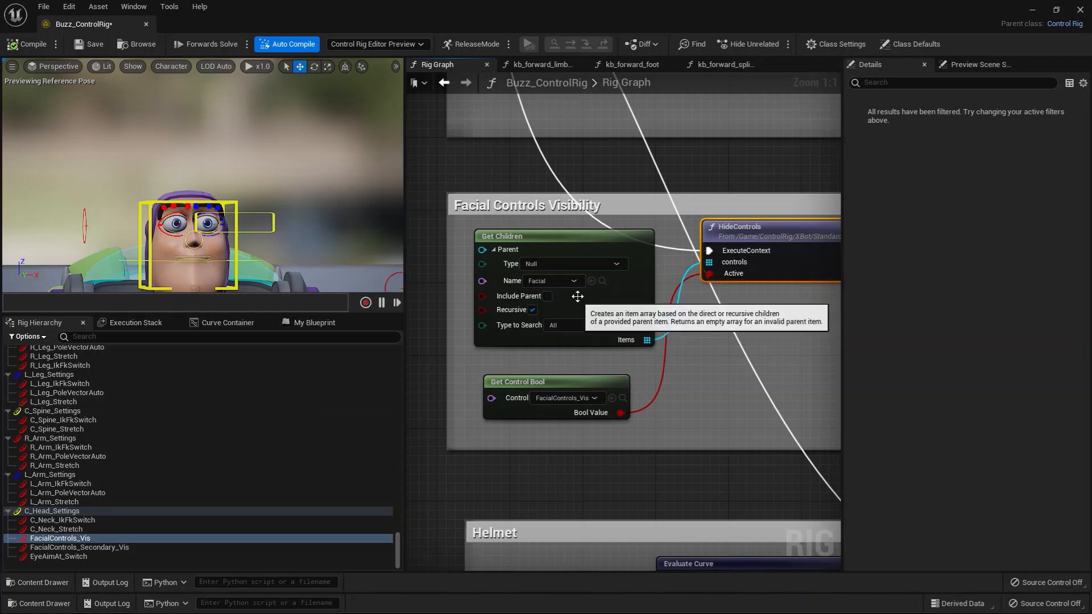
{"action": "left_click", "coordinate": [602, 280]}
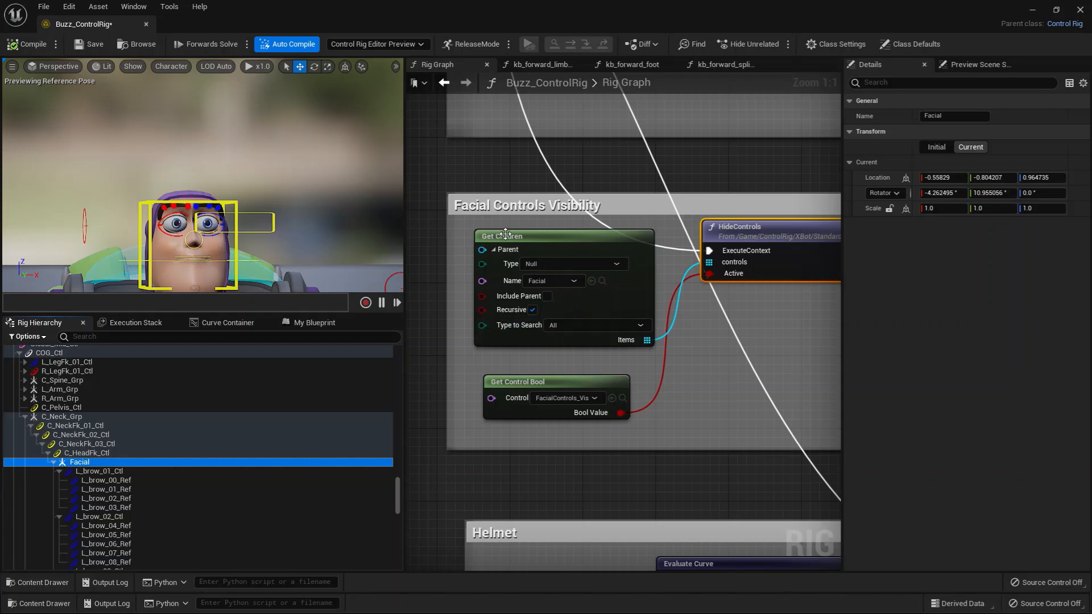
Add another Get Children node to the Facial Controls Visibility section and place it below HideControls.
{"action": "right_click", "coordinate": [739, 378]}
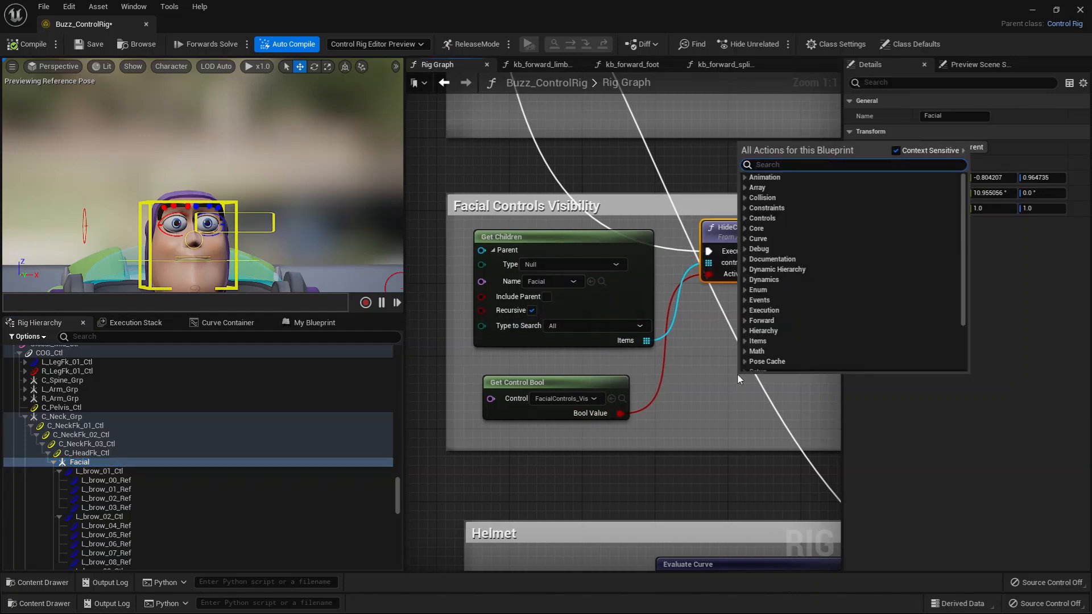
{"action": "type", "text": "get chil"}
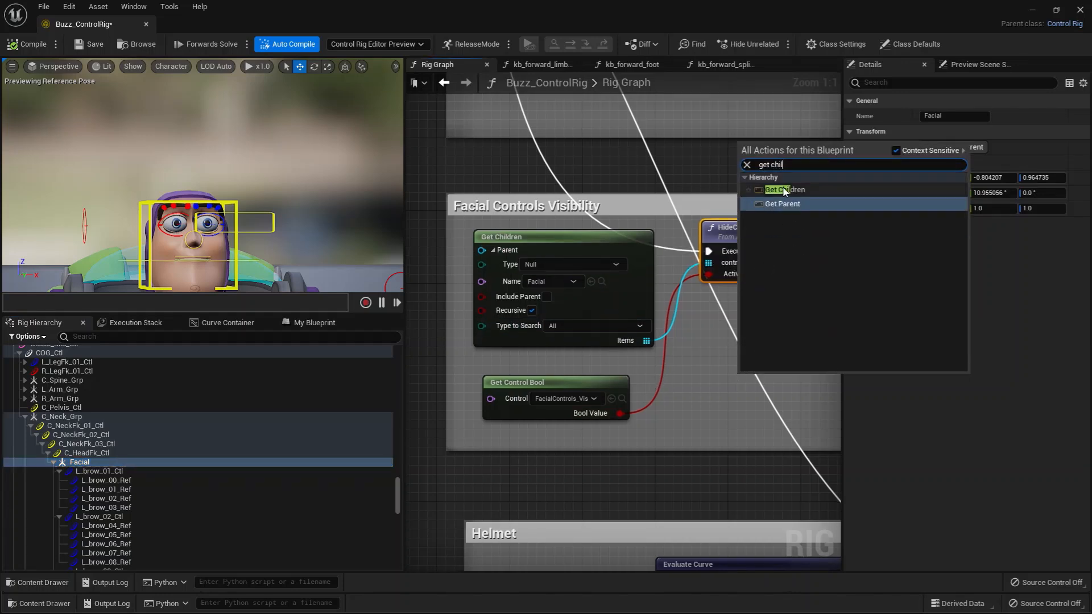
{"action": "left_click", "coordinate": [785, 190]}
{"action": "left_click_drag", "start_coordinate": [791, 388], "coordinate": [715, 335]}
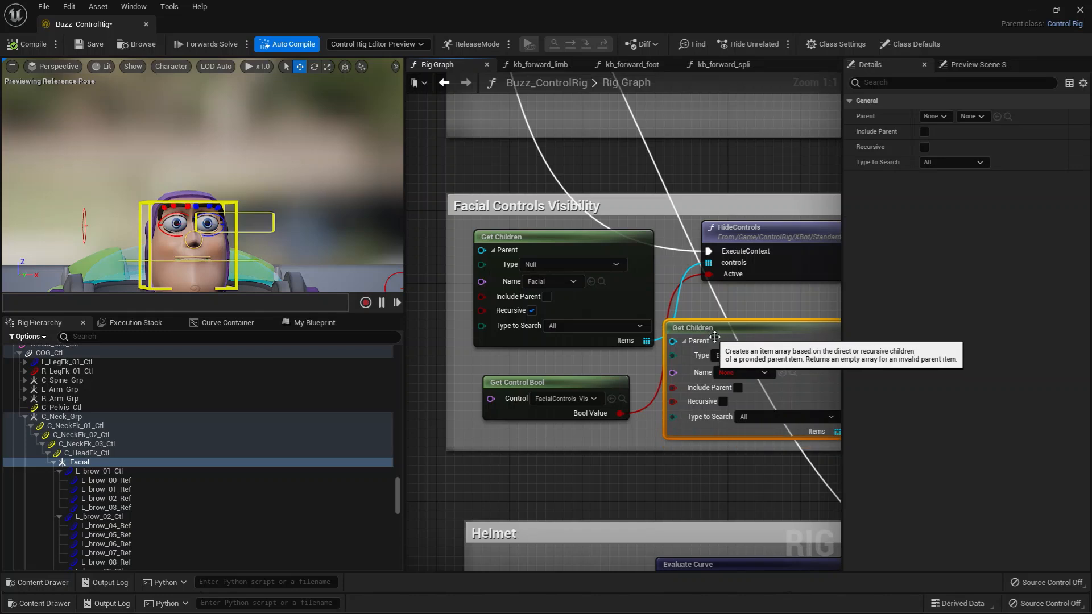
{"action": "right_click_drag", "start_coordinate": [542, 366], "coordinate": [507, 344]}
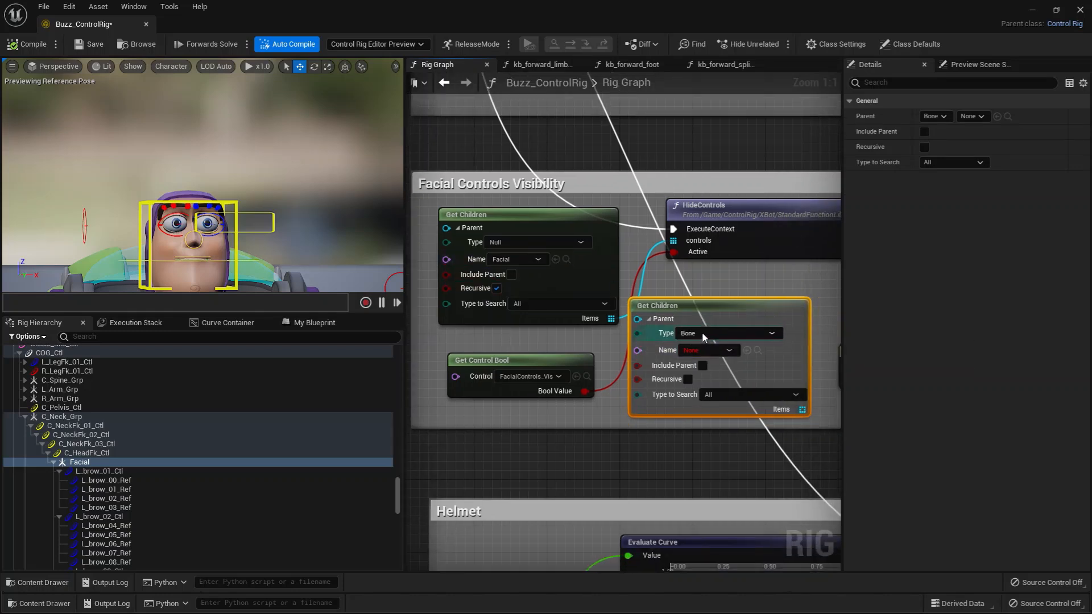
Set the new Get Children node's parent to the Facial null selected in the hierarchy.
{"action": "left_click", "coordinate": [705, 351]}
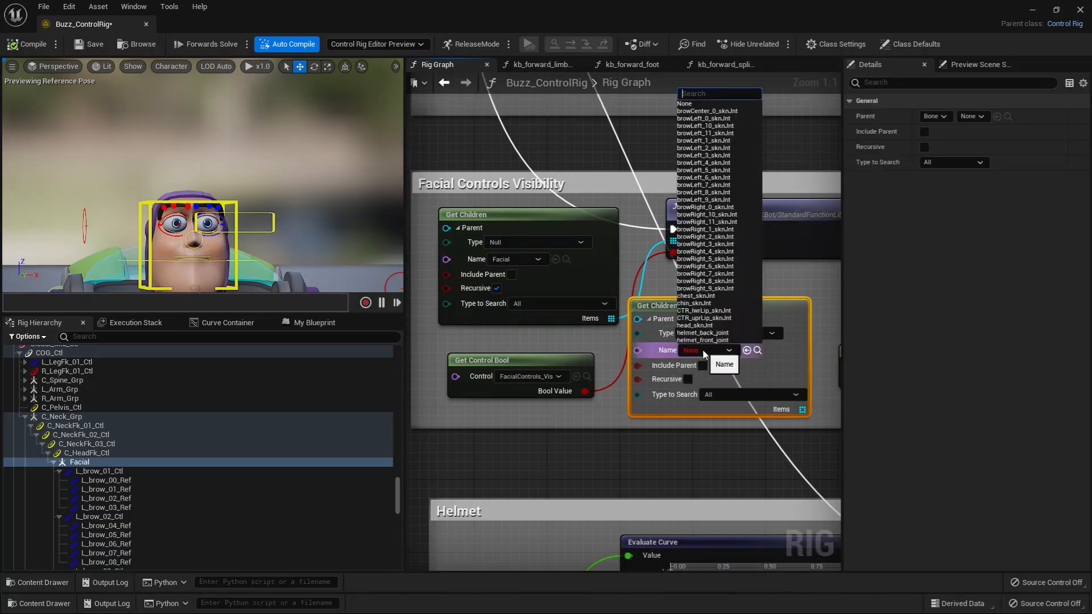
{"action": "left_click", "coordinate": [703, 351]}
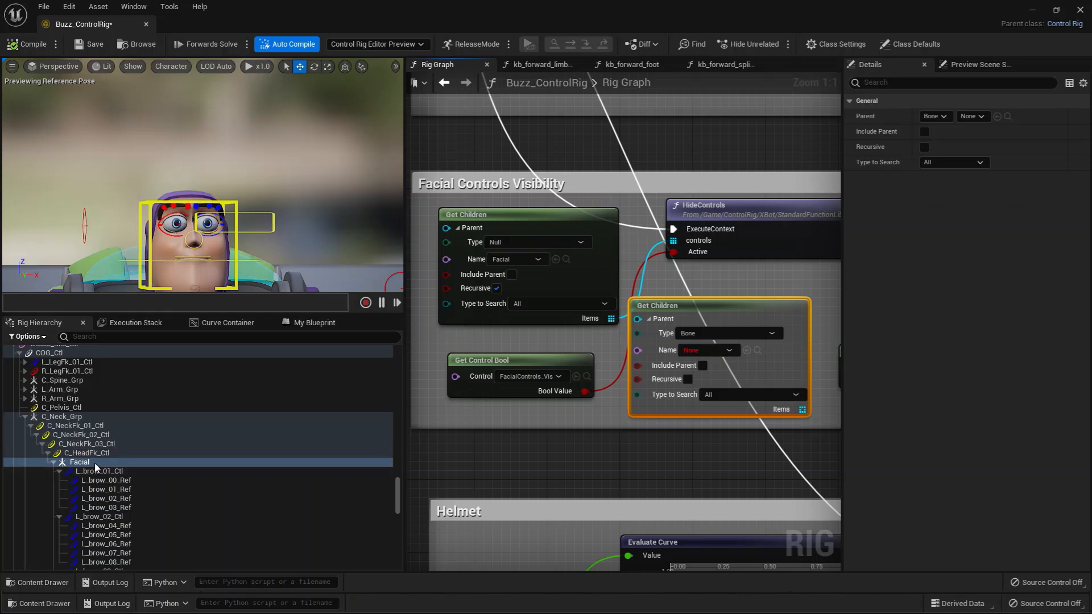
{"action": "left_click", "coordinate": [83, 463]}
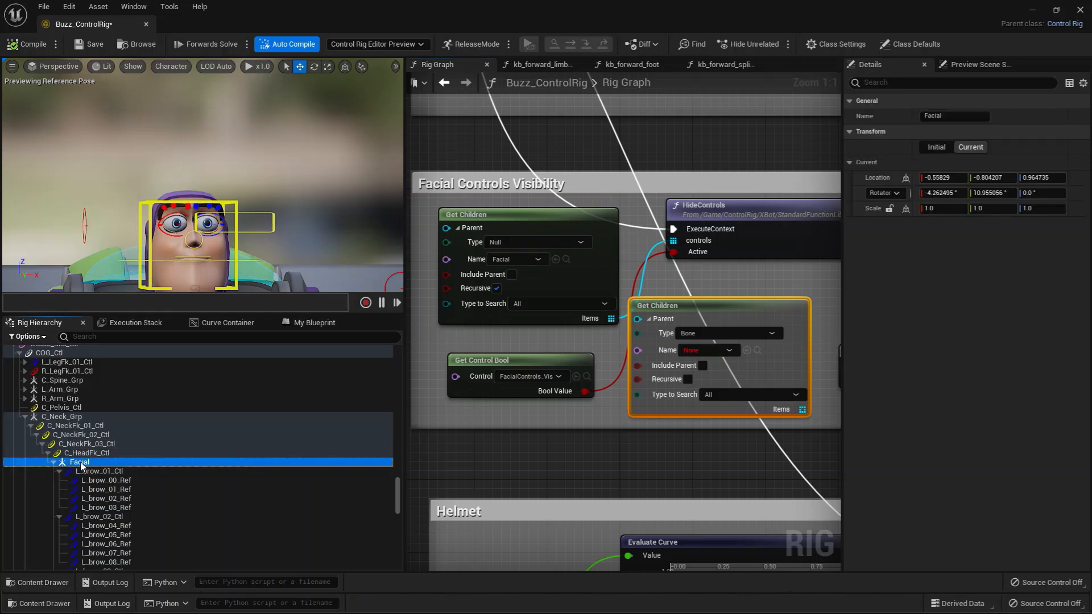
{"action": "left_click", "coordinate": [748, 353]}
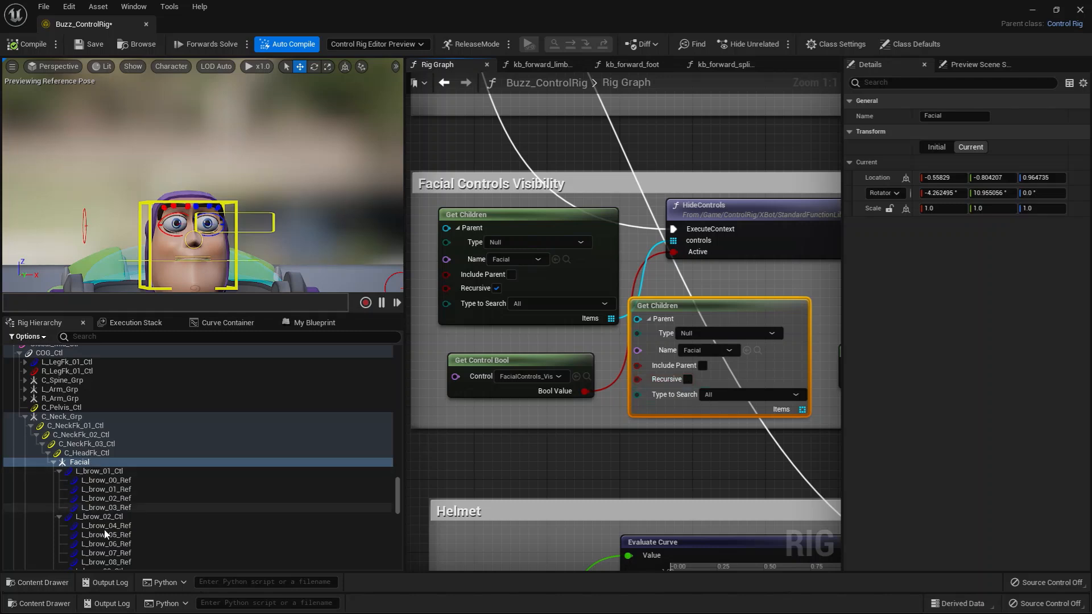
Delete the extra Get Children node from the Facial Controls Visibility section.
{"action": "left_click", "coordinate": [685, 314]}
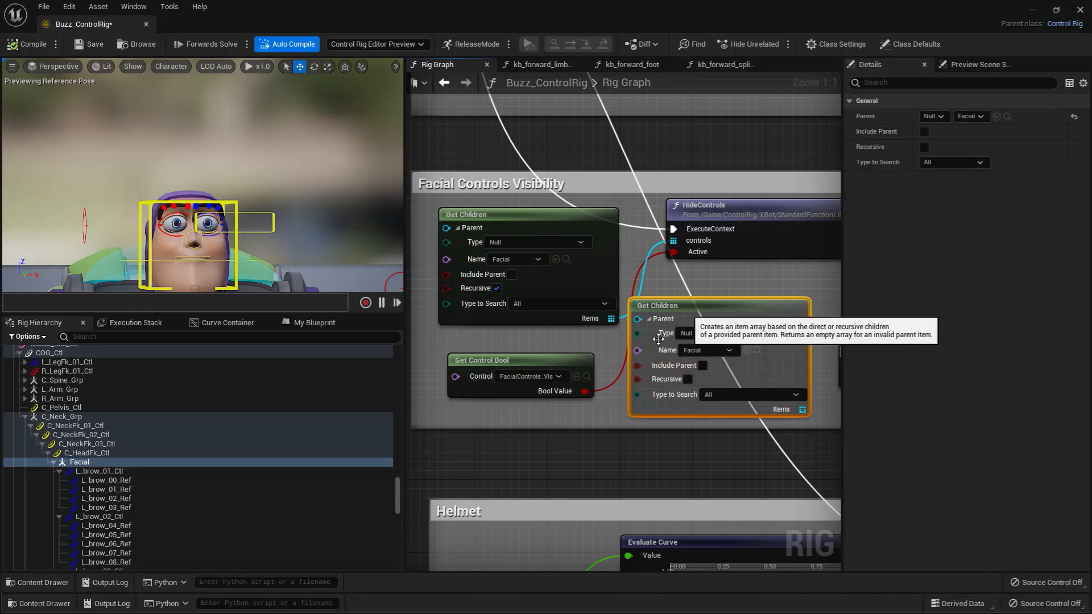
{"action": "key", "text": "Delete"}
{"action": "right_click_drag", "start_coordinate": [664, 347], "coordinate": [655, 347]}
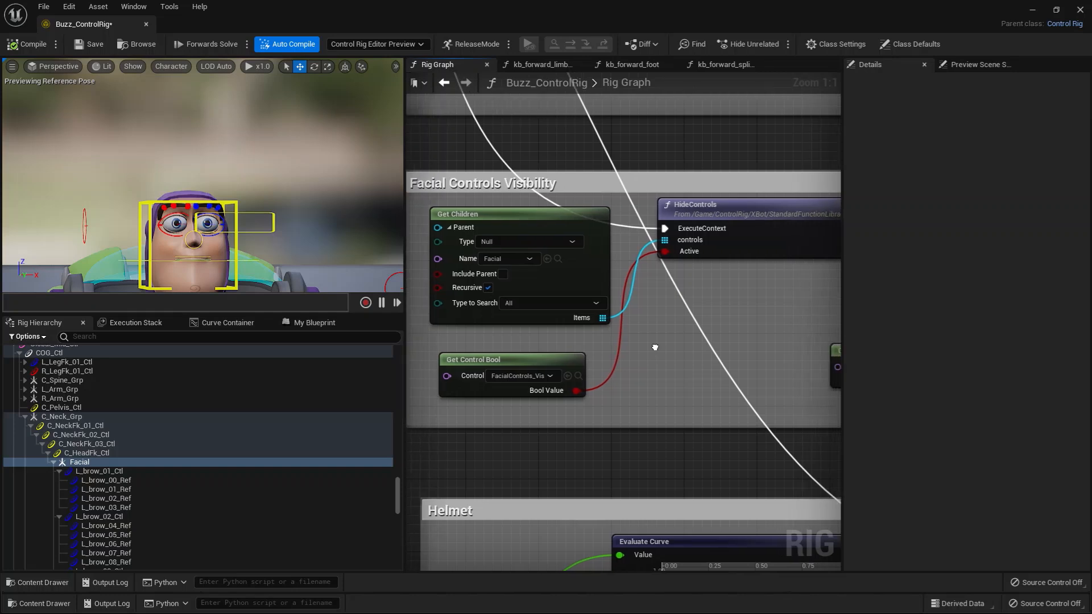
Review the original Get Children node's search type options, the controls under Facial, and the FacialControls_Vis control read by Get Control Bool.
{"action": "left_click", "coordinate": [517, 305]}
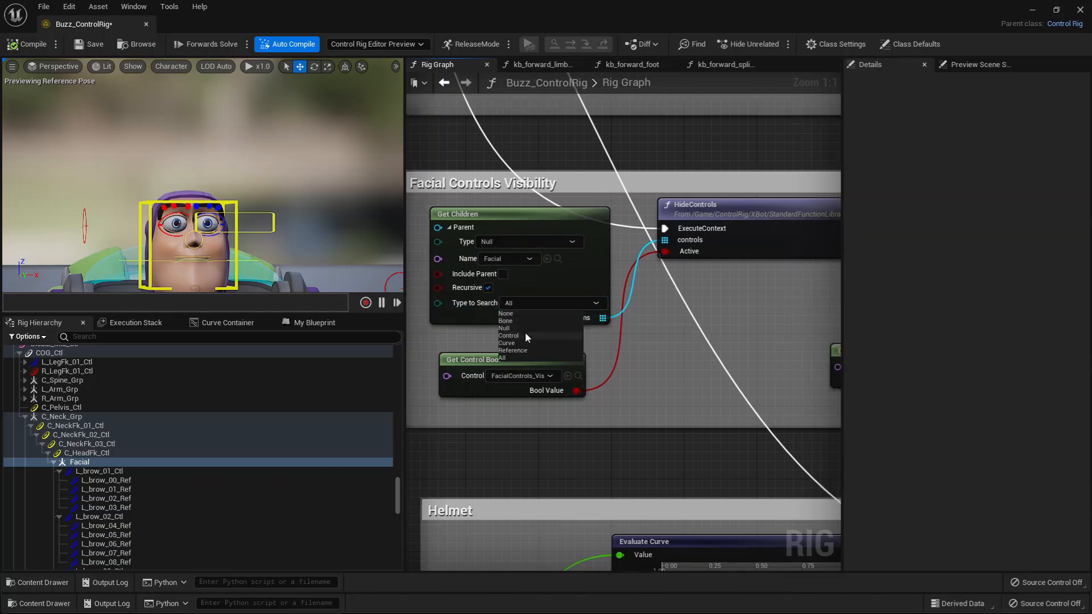
{"action": "left_click", "coordinate": [669, 336]}
{"action": "scroll", "coordinate": [149, 499], "scroll_direction": "down", "scroll_amount": 12}
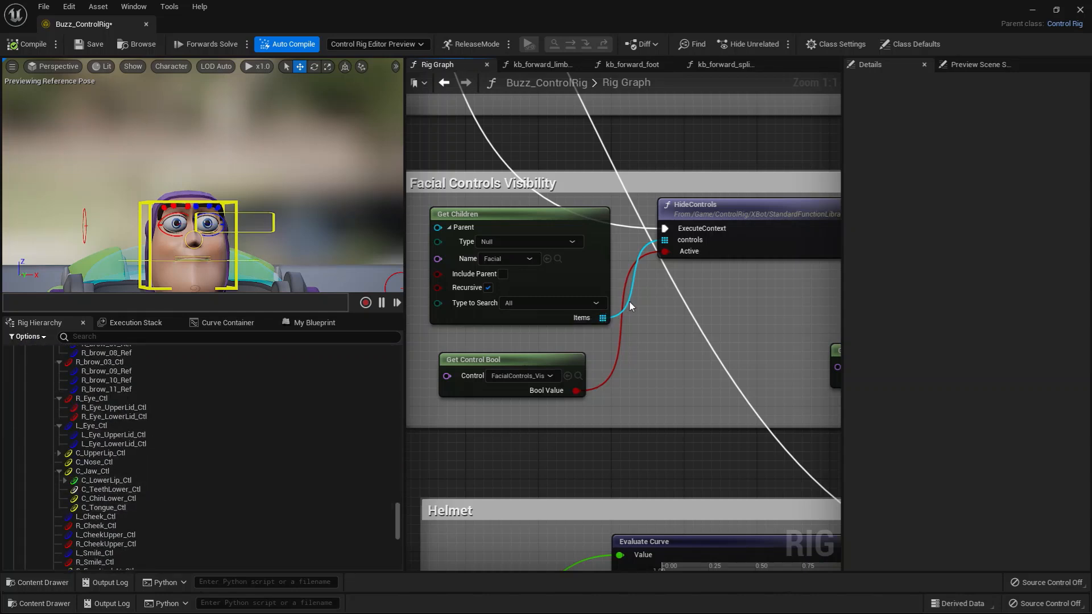
{"action": "left_click_drag", "start_coordinate": [540, 361], "coordinate": [549, 360]}
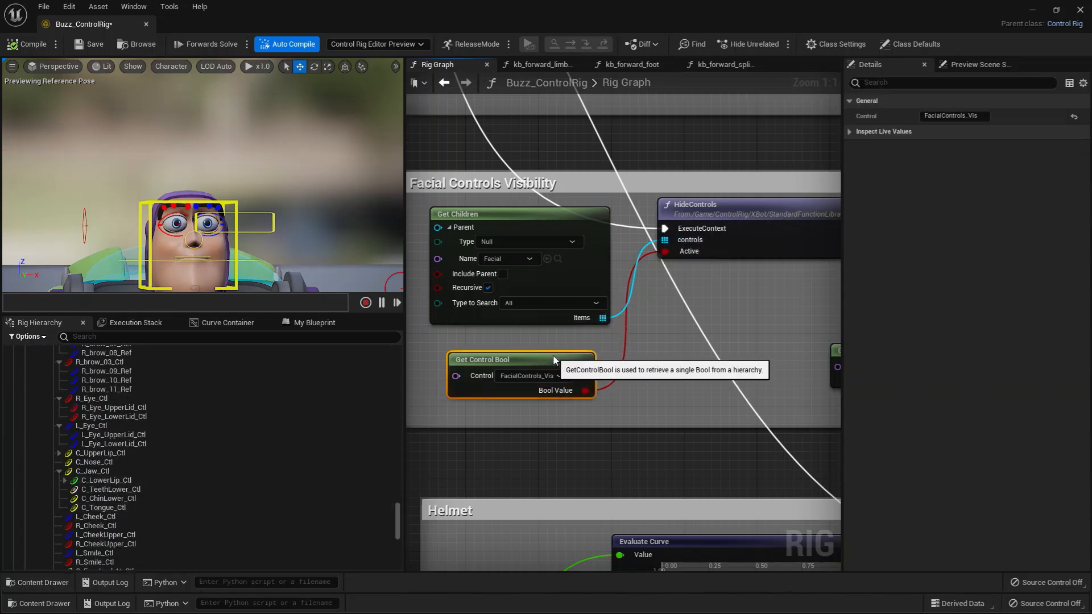
{"action": "left_click", "coordinate": [588, 376]}
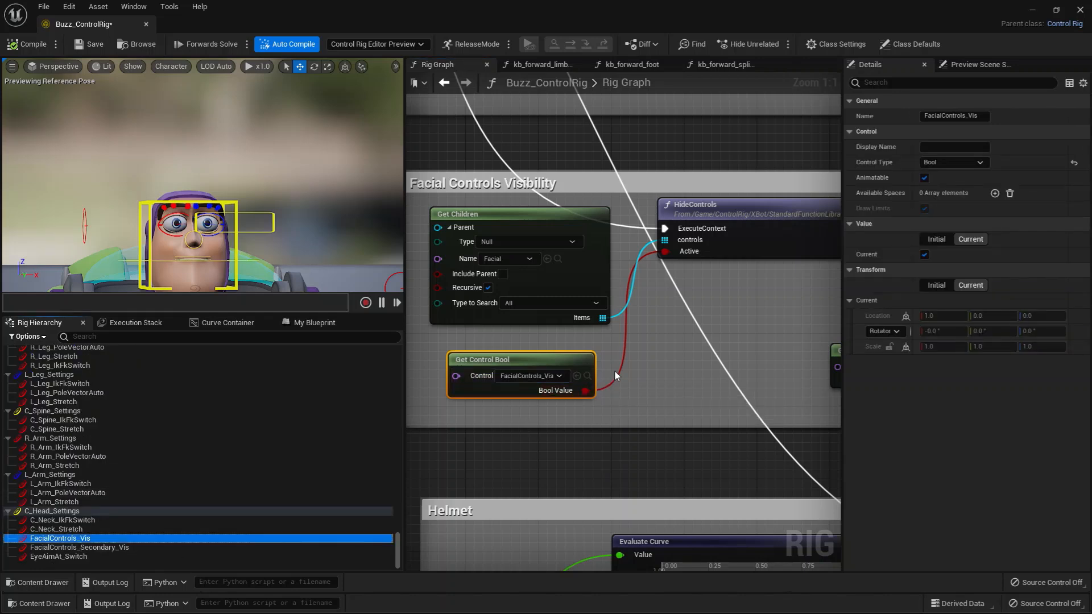
Examine the secondary visibility branch by expanding its Rig Element Key Array and locating C_TeethLower_Ctl in the hierarchy.
{"action": "right_click_drag", "start_coordinate": [713, 330], "coordinate": [621, 341]}
{"action": "scroll", "coordinate": [707, 339], "scroll_direction": "down", "scroll_amount": 2}
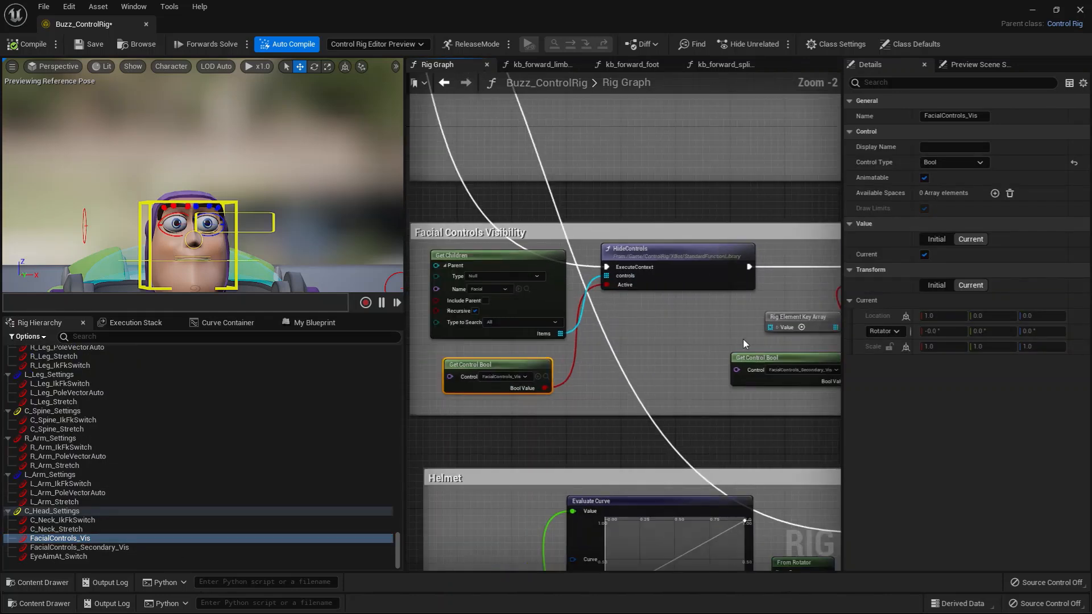
{"action": "right_click_drag", "start_coordinate": [743, 339], "coordinate": [514, 351]}
{"action": "scroll", "coordinate": [725, 361], "scroll_direction": "up", "scroll_amount": 2}
{"action": "left_click_drag", "start_coordinate": [586, 372], "coordinate": [558, 372]}
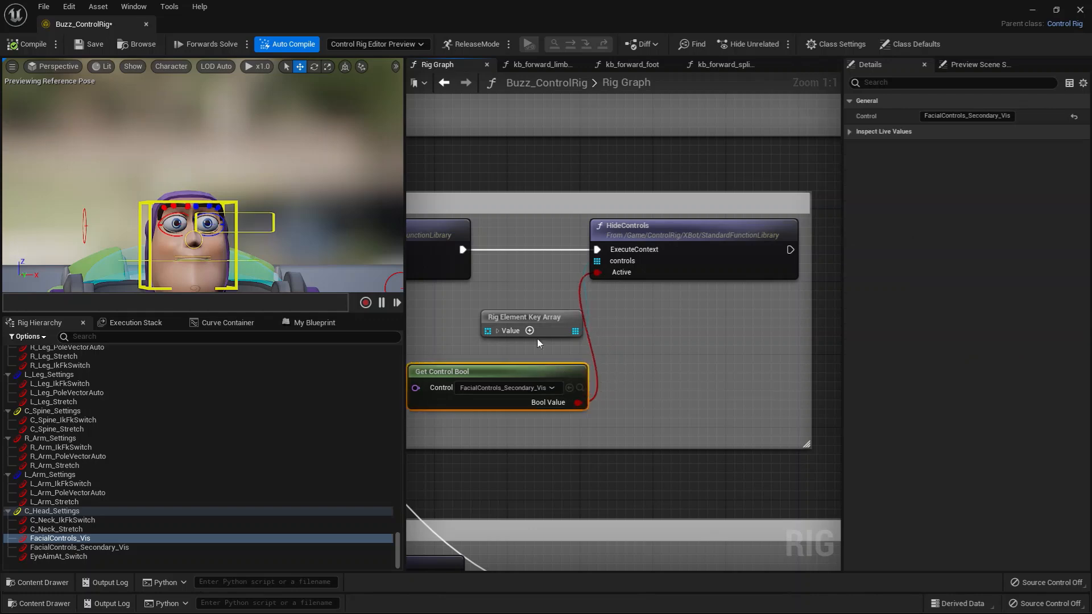
{"action": "left_click", "coordinate": [497, 331]}
{"action": "left_click_drag", "start_coordinate": [538, 336], "coordinate": [693, 309]}
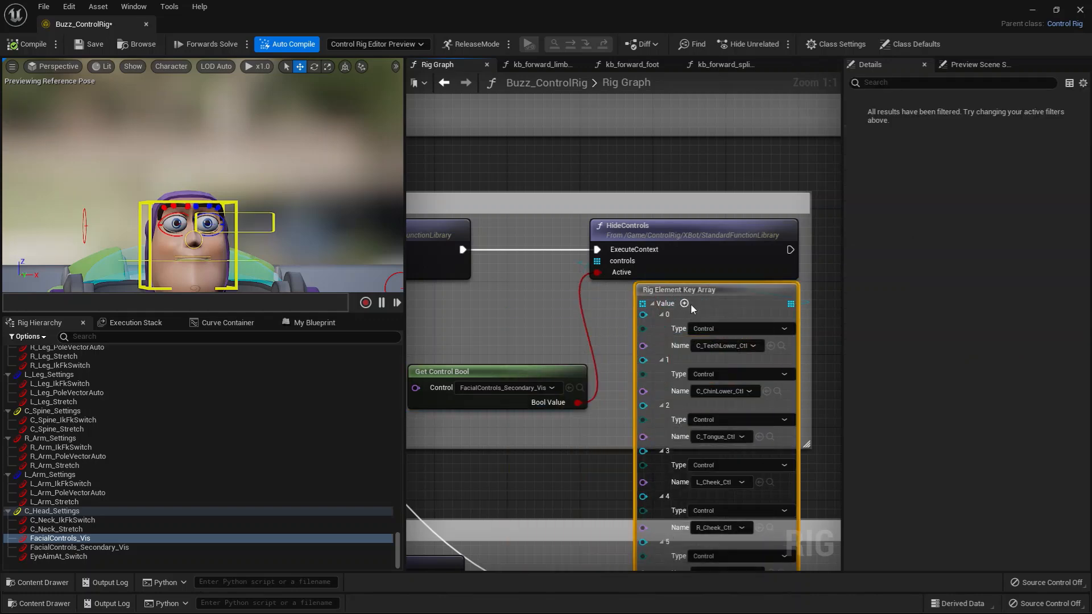
{"action": "left_click", "coordinate": [781, 347]}
Collapse the Rig Element Key Array and place it back above the FacialControls_Secondary_Vis Get Control Bool node.
{"action": "right_click_drag", "start_coordinate": [650, 447], "coordinate": [671, 346]}
{"action": "left_click", "coordinate": [673, 199]}
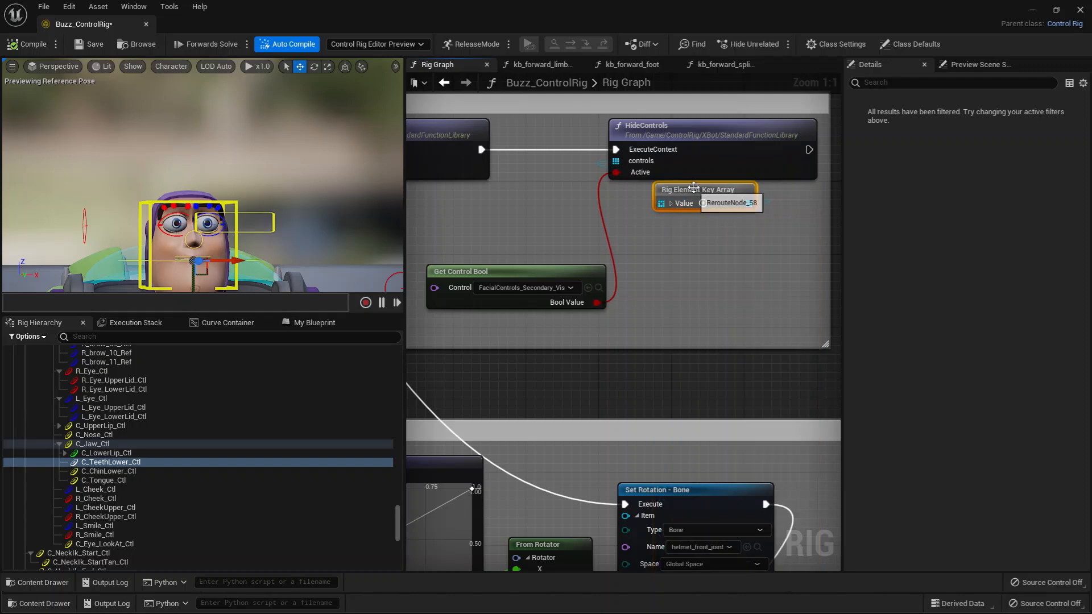
{"action": "left_click_drag", "start_coordinate": [695, 191], "coordinate": [474, 221]}
{"action": "scroll", "coordinate": [629, 214], "scroll_direction": "down", "scroll_amount": 2}
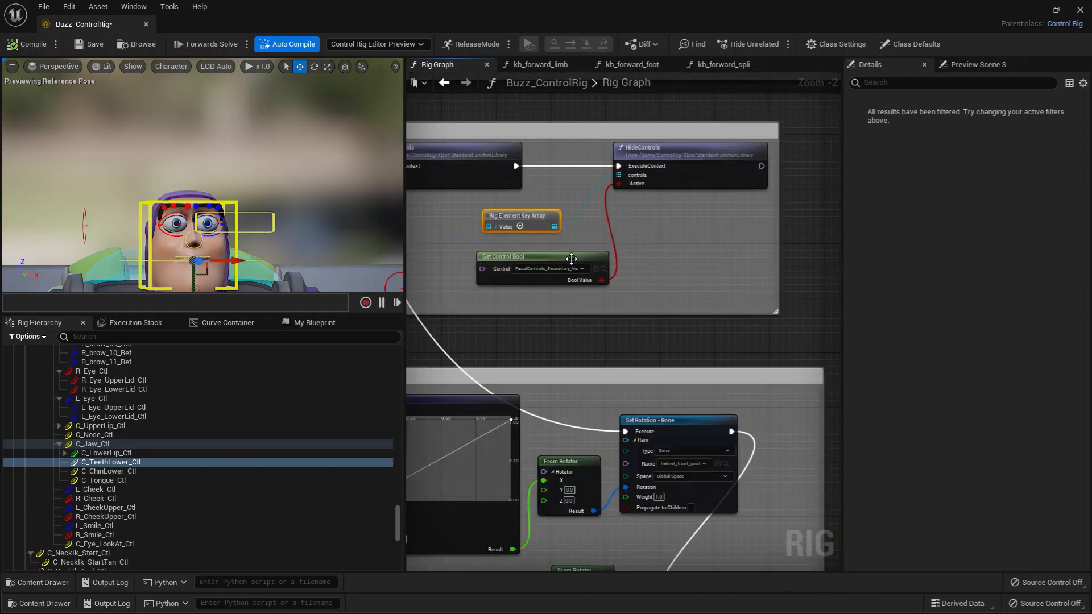
{"action": "right_click_drag", "start_coordinate": [549, 318], "coordinate": [651, 293]}
{"action": "scroll", "coordinate": [632, 300], "scroll_direction": "down", "scroll_amount": 2}
{"action": "right_click_drag", "start_coordinate": [515, 283], "coordinate": [608, 346]}
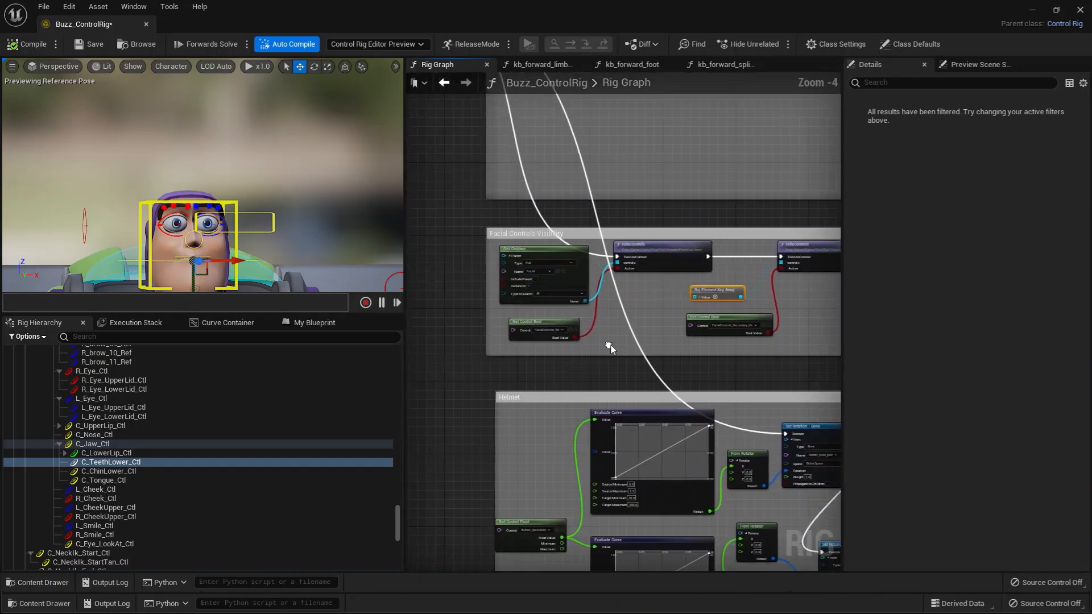
Examine how the execution sequence branches into the Mouth, Facial Controls Visibility and Helmet sections of the rig graph.
{"action": "scroll", "coordinate": [609, 347], "scroll_direction": "down", "scroll_amount": 1}
{"action": "right_click_drag", "start_coordinate": [493, 318], "coordinate": [525, 420]}
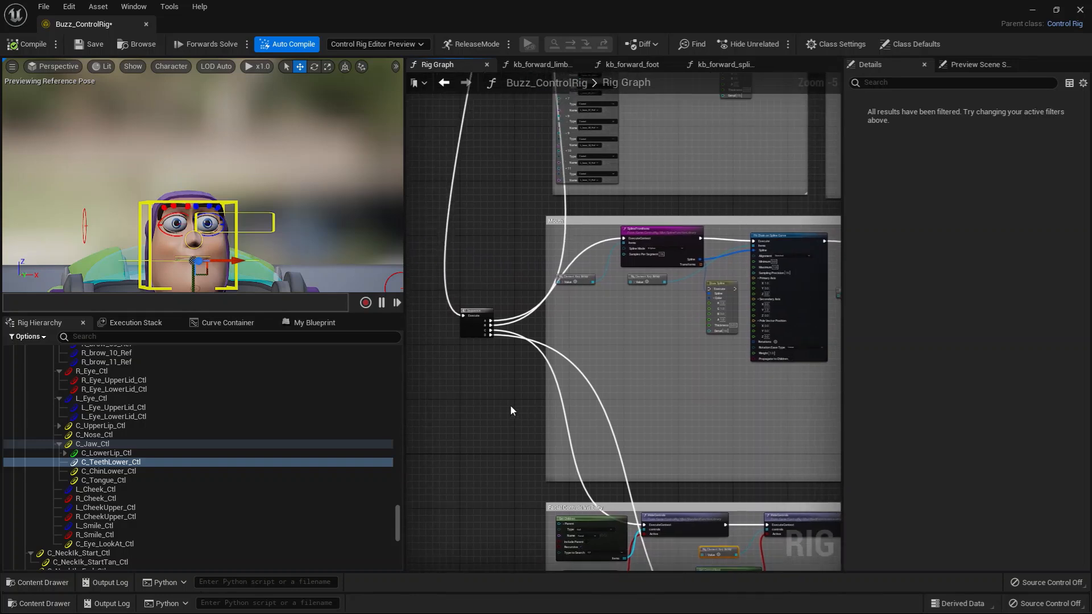
{"action": "scroll", "coordinate": [541, 377], "scroll_direction": "down", "scroll_amount": 2}
{"action": "right_click_drag", "start_coordinate": [606, 369], "coordinate": [457, 348]}
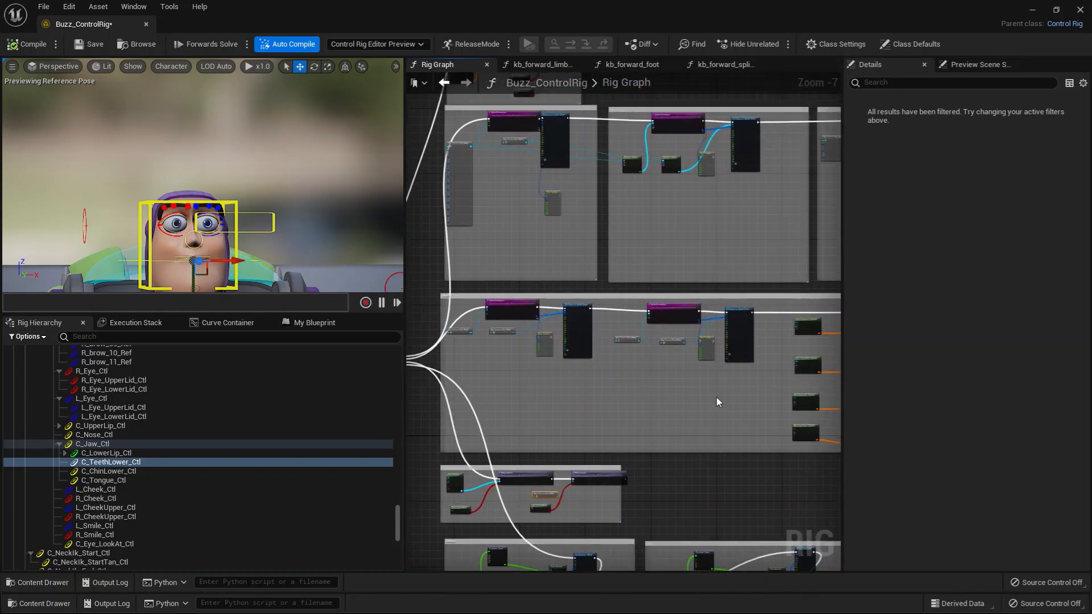
{"action": "right_click_drag", "start_coordinate": [638, 506], "coordinate": [659, 328]}
{"action": "scroll", "coordinate": [659, 327], "scroll_direction": "up", "scroll_amount": 2}
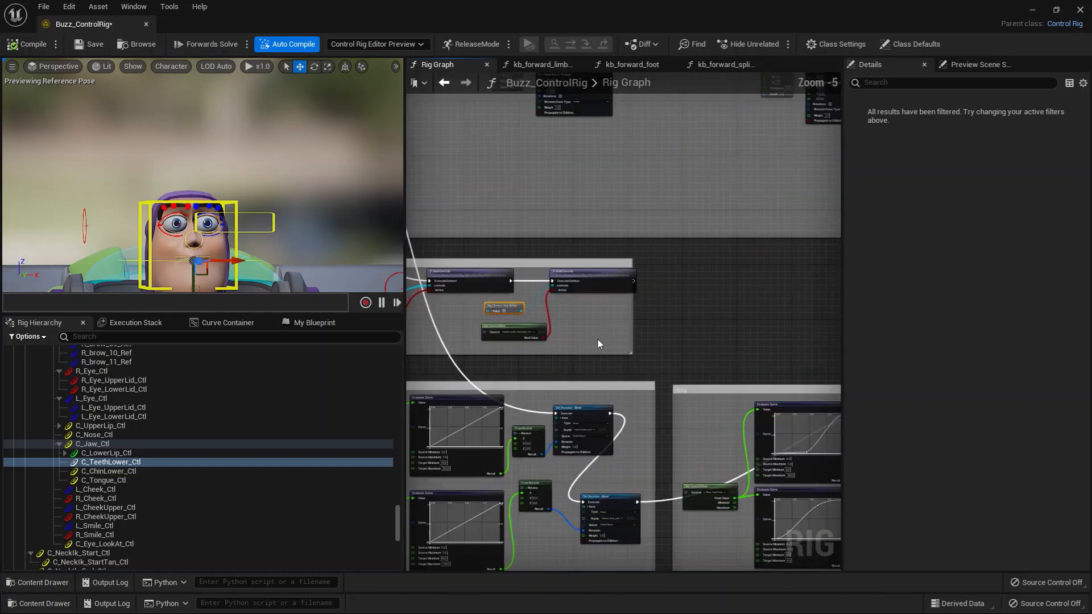
{"action": "right_click_drag", "start_coordinate": [555, 364], "coordinate": [692, 263]}
{"action": "scroll", "coordinate": [643, 314], "scroll_direction": "down", "scroll_amount": 2}
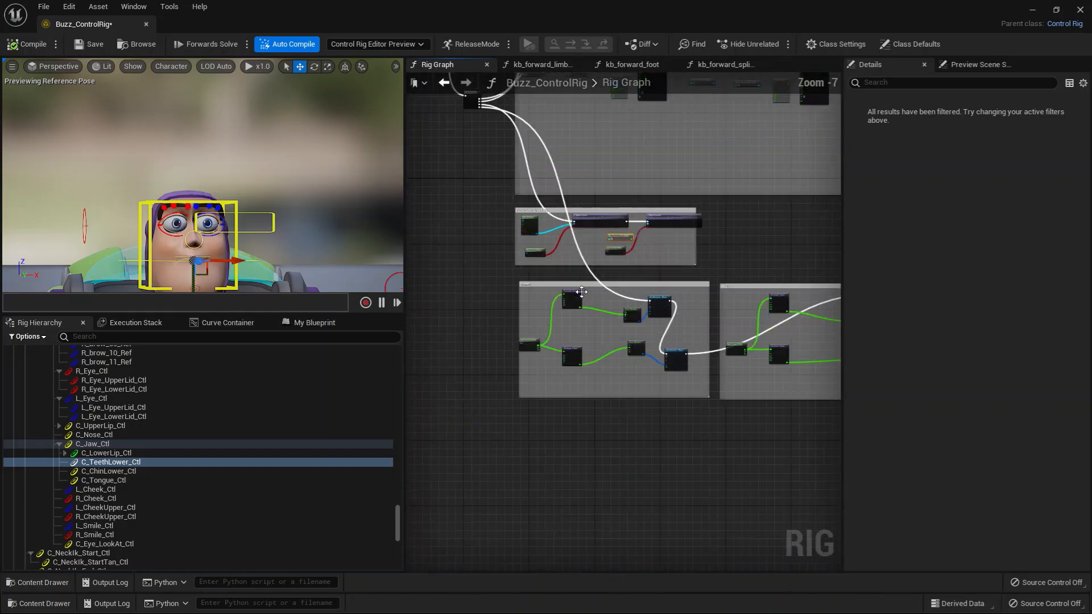
{"action": "scroll", "coordinate": [644, 315], "scroll_direction": "up", "scroll_amount": 2}
{"action": "right_click_drag", "start_coordinate": [724, 295], "coordinate": [542, 302]}
{"action": "scroll", "coordinate": [676, 308], "scroll_direction": "down", "scroll_amount": 3}
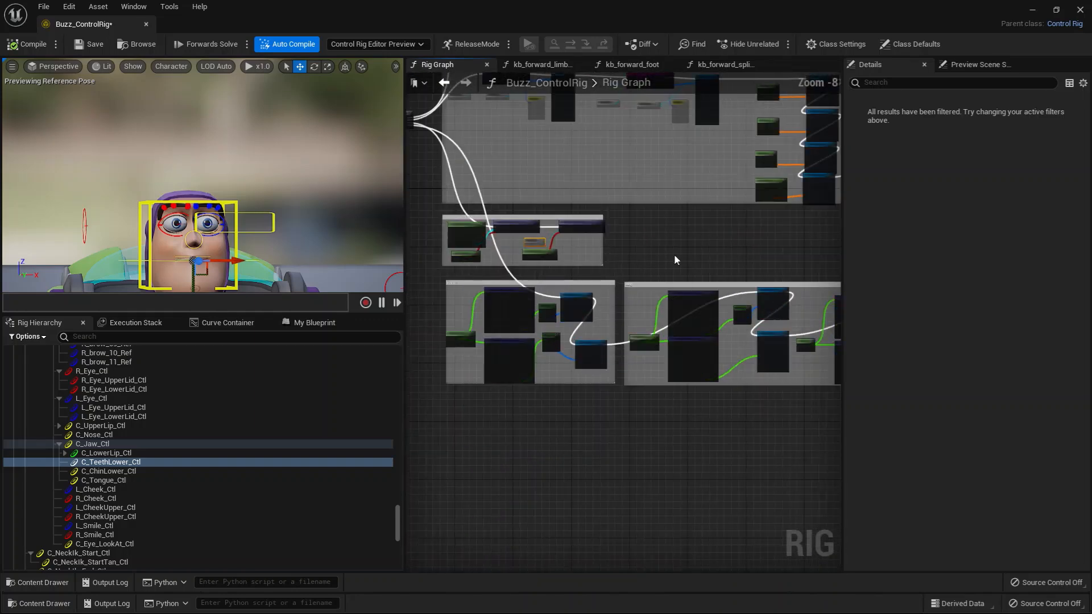
Review the overall layout of the Rig Graph and Buzz's upper body with its controls.
{"action": "scroll", "coordinate": [684, 248], "scroll_direction": "down", "scroll_amount": 2}
{"action": "right_click_drag", "start_coordinate": [684, 248], "coordinate": [592, 387]}
{"action": "scroll", "coordinate": [592, 387], "scroll_direction": "down", "scroll_amount": 2}
{"action": "right_click_drag", "start_coordinate": [541, 233], "coordinate": [590, 379]}
{"action": "scroll", "coordinate": [590, 378], "scroll_direction": "up", "scroll_amount": 1}
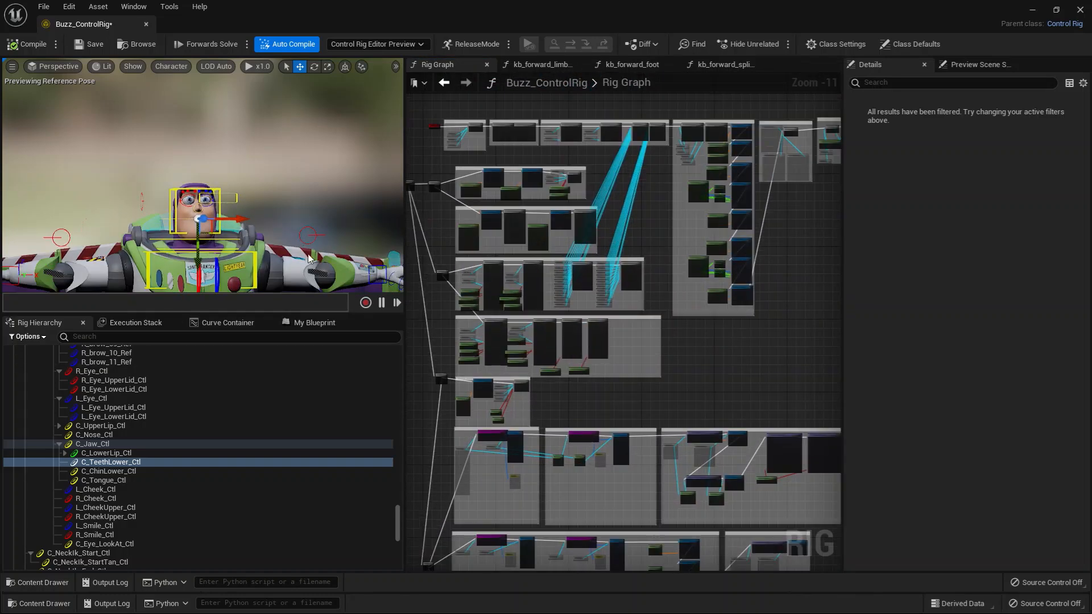